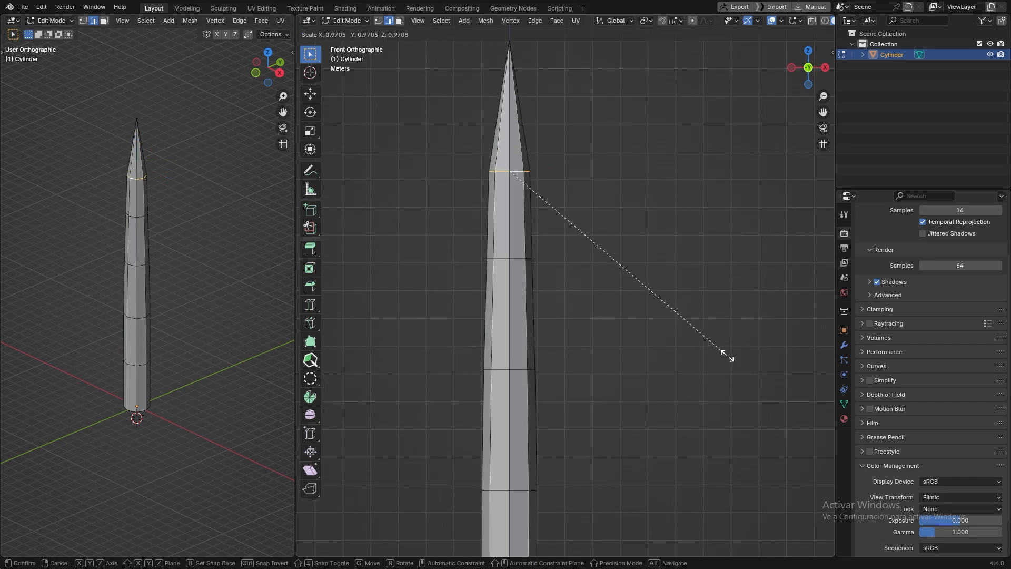
# - Scale the edge loop below the cylinder's pointed tip to about 0.97, finish mesh editing and name the object Trunk
pyautogui.click(706, 342)
pyautogui.scroll(-3, 578, 282)
pyautogui.keyDown('shift'); pyautogui.moveTo(578, 283); pyautogui.dragTo(561, 240, button='middle'); pyautogui.keyUp('shift')
pyautogui.press('Tab')
# - Add a single-vertex mesh object at the foot of the trunk
pyautogui.hotkey('shift', 'a')
pyautogui.moveTo(599, 342)
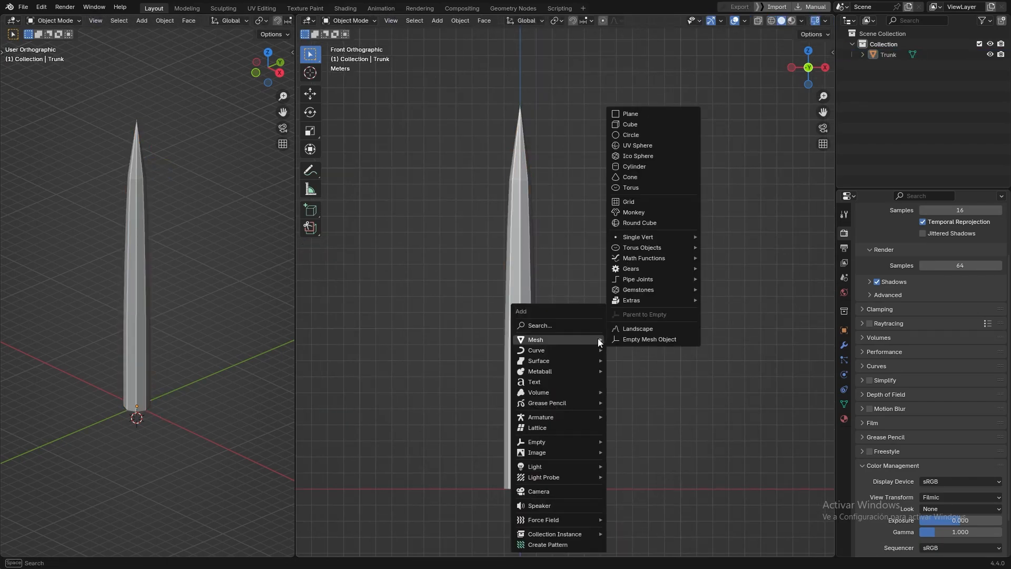
pyautogui.moveTo(656, 237)
pyautogui.click(739, 239)
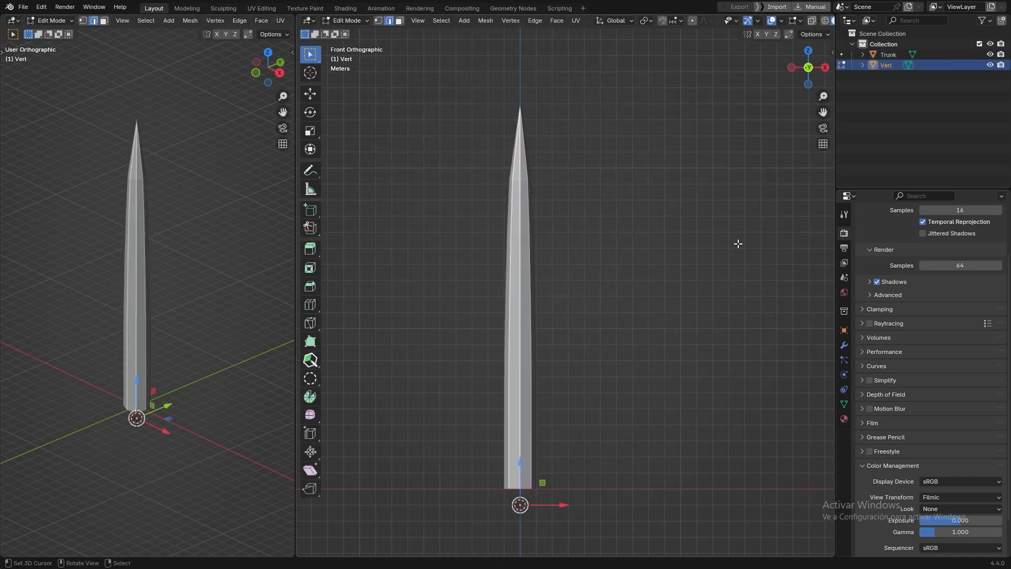
# - Name the vertex object Branch, raise it along Z to about 6.12 m and snap the 3D cursor to it
pyautogui.hotkey('ctrl', 'Tab')
pyautogui.click(526, 405)
pyautogui.moveTo(518, 460); pyautogui.dragTo(539, 352)
pyautogui.hotkey('shift', 's')
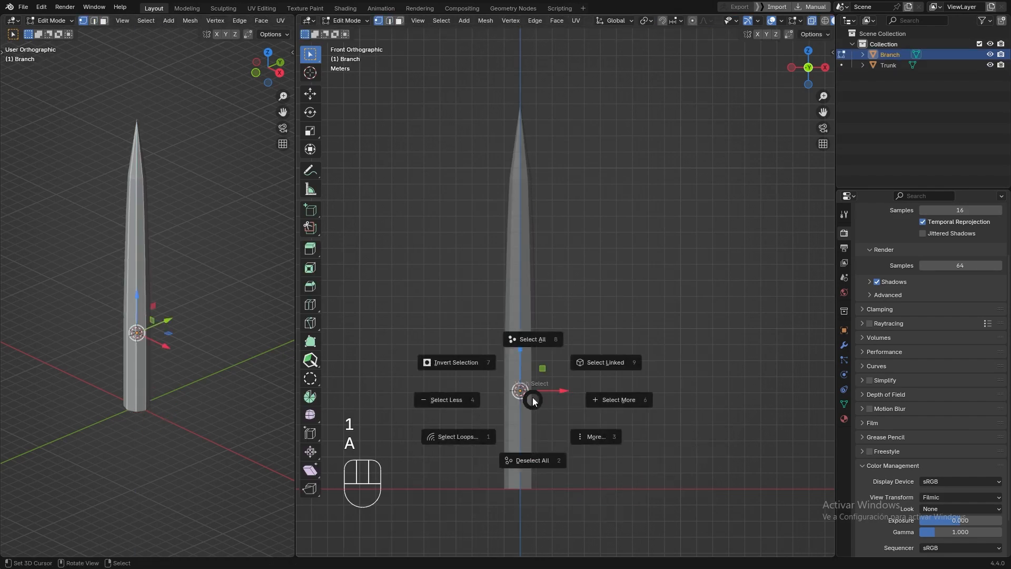
# - Extrude the vertex four times outward from the trunk into a zigzag branch that dips and rises at its end
pyautogui.scroll(5, 507, 384)
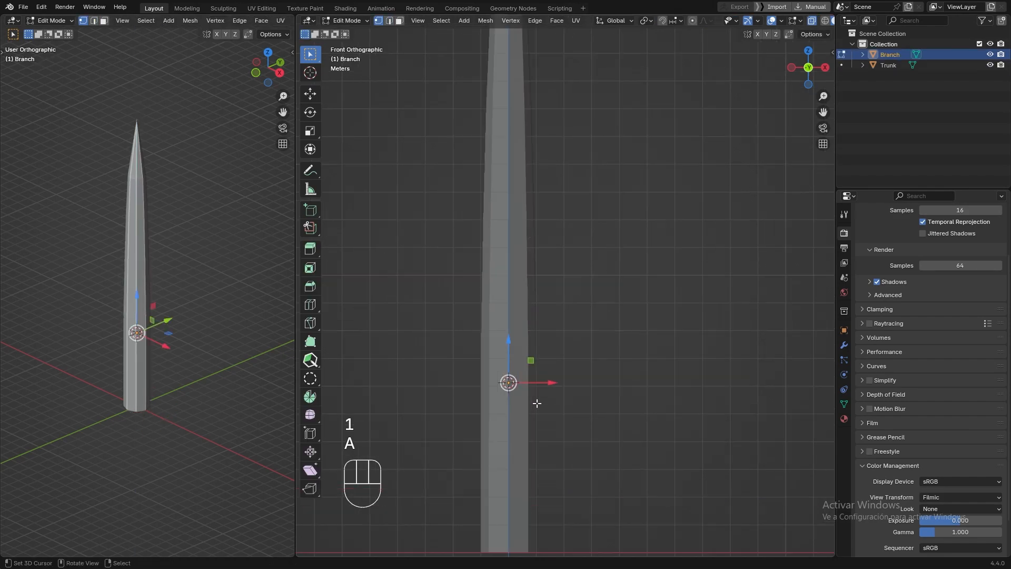
pyautogui.press('e')
pyautogui.click(633, 352)
pyautogui.keyDown('shift'); pyautogui.moveTo(632, 353); pyautogui.dragTo(519, 334, button='middle'); pyautogui.keyUp('shift')
pyautogui.scroll(-1, 537, 345)
pyautogui.press('e')
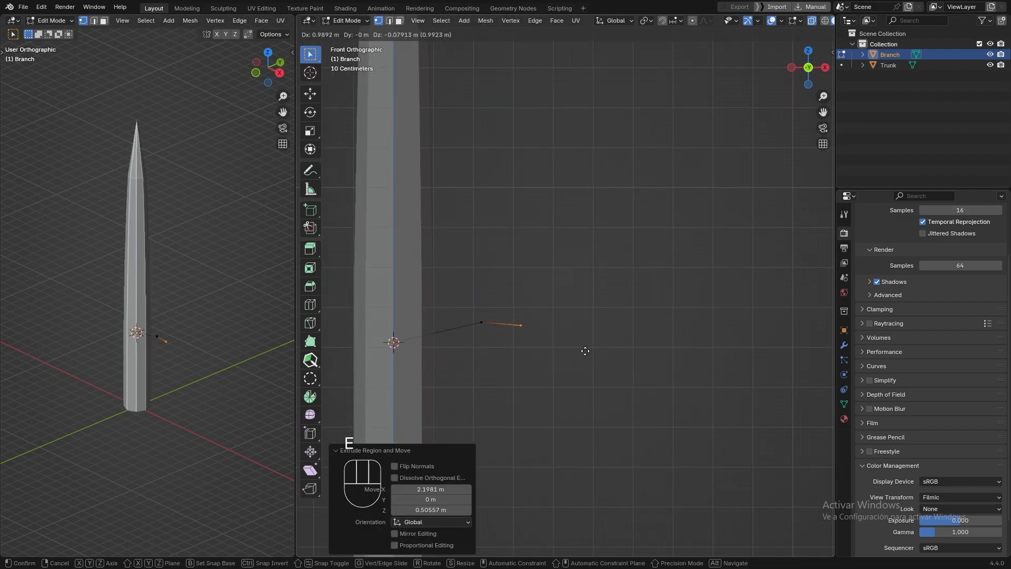
pyautogui.click(610, 367)
pyautogui.press('e')
pyautogui.click(686, 387)
pyautogui.press('e')
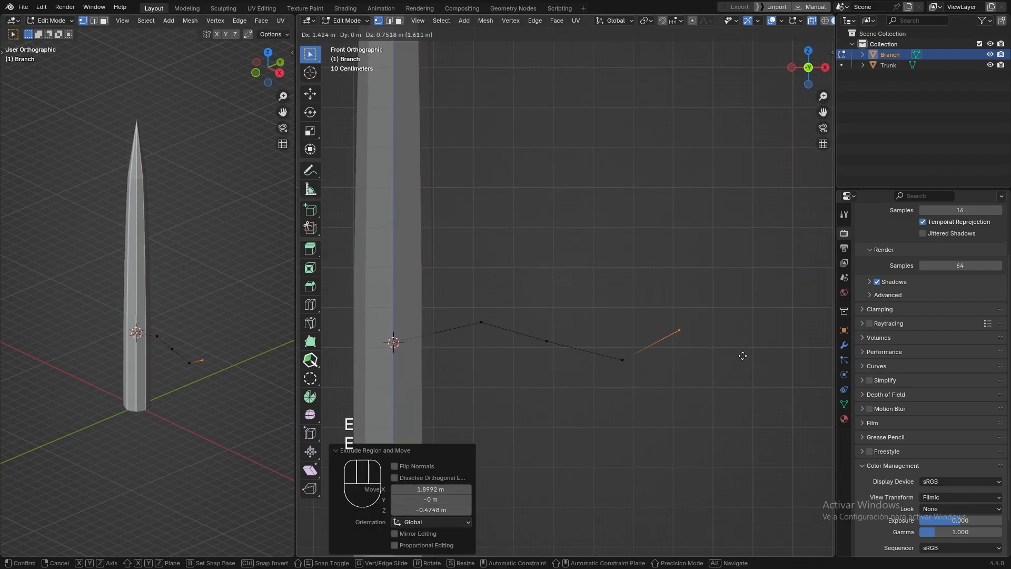
pyautogui.click(743, 354)
pyautogui.press('Tab')
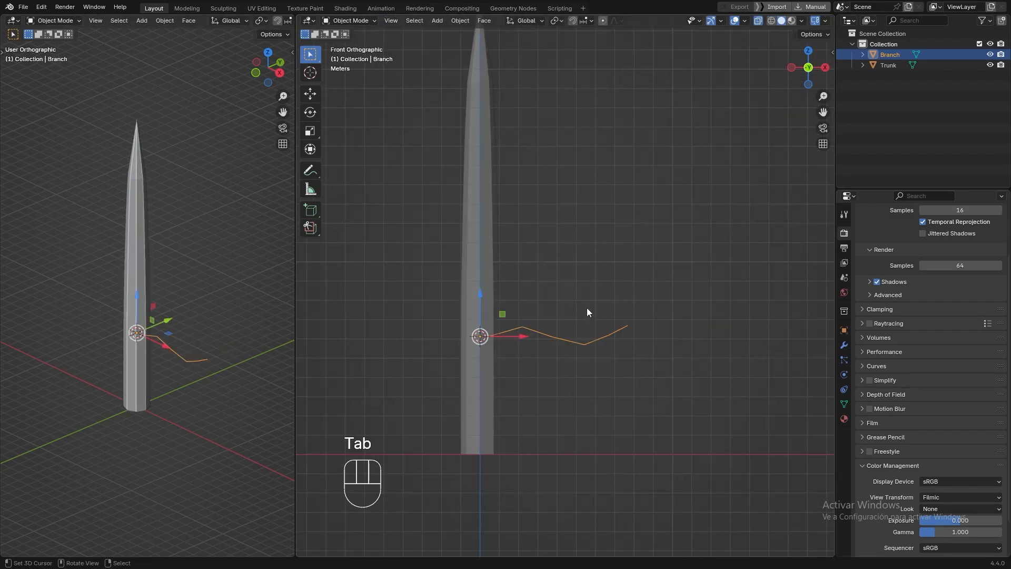
pyautogui.click(588, 311)
# - Duplicate the branch in place, rename the copy Leaves and hide it
pyautogui.click(885, 56)
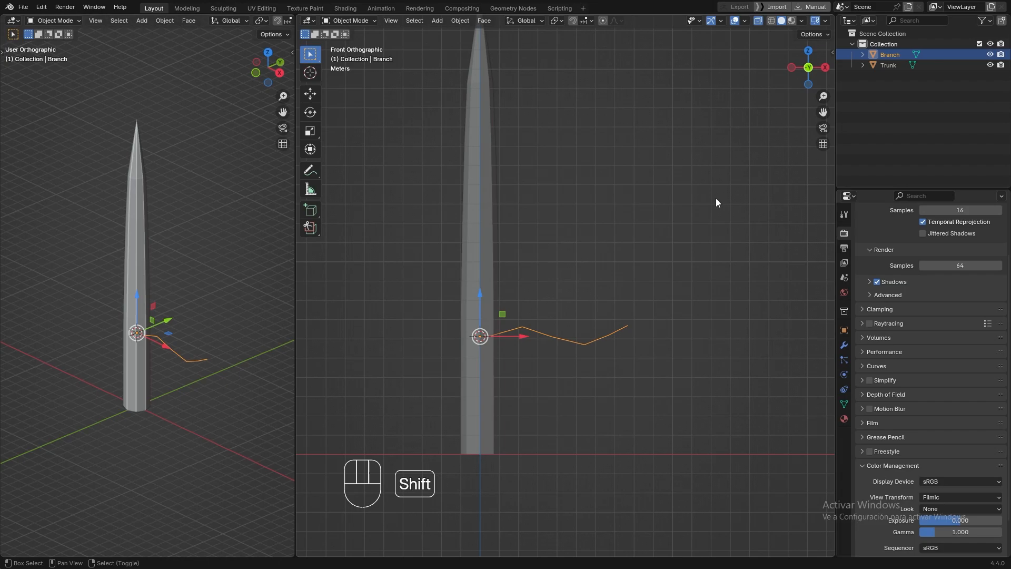
pyautogui.hotkey('shift', 'd')
pyautogui.press('Escape')
pyautogui.doubleClick(892, 65)
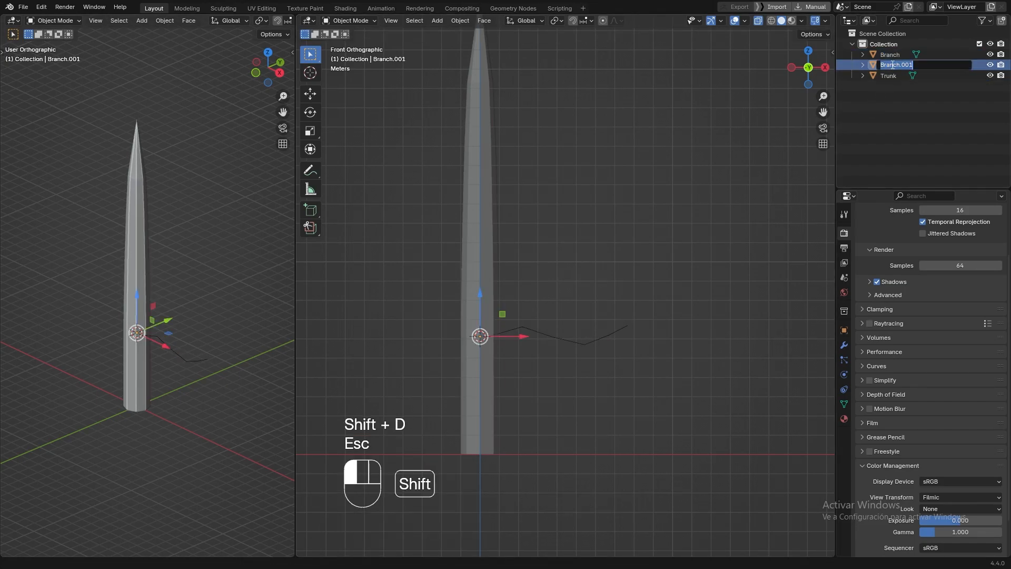
pyautogui.write('Lea')
pyautogui.press('Return')
pyautogui.press('h')
# - Add a Skin modifier to the Branch object
pyautogui.click(891, 55)
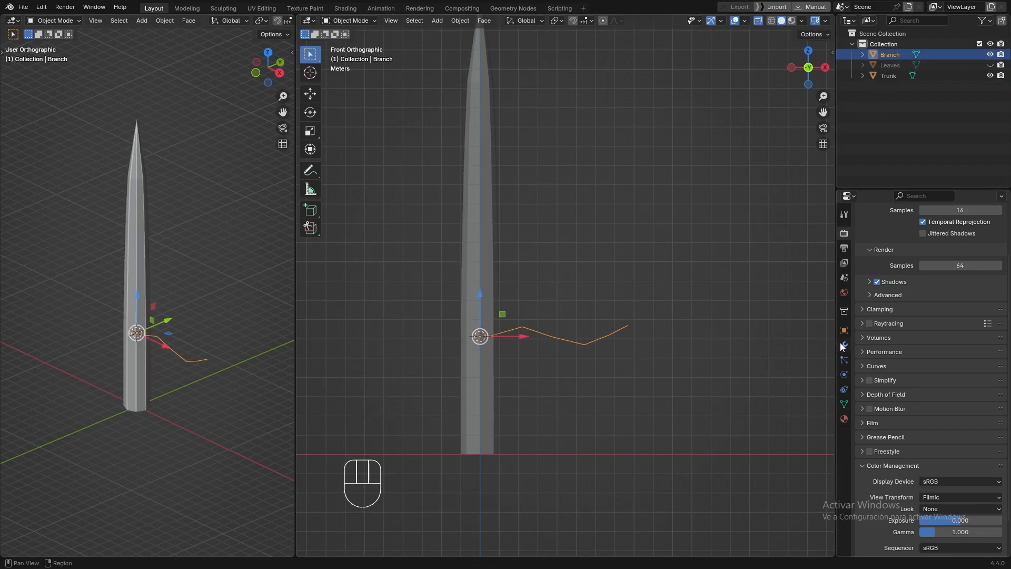
pyautogui.click(844, 345)
pyautogui.click(921, 231)
pyautogui.moveTo(876, 271)
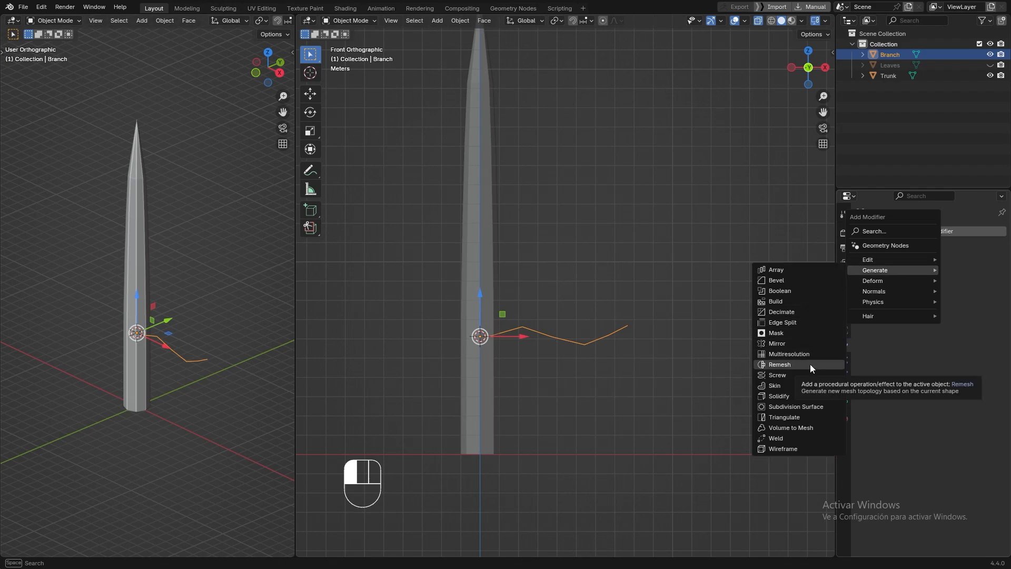
pyautogui.click(809, 364)
# - Taper the branch by shrinking the skin radius at its tip with Smooth proportional editing, and turn X-ray off in Object Mode
pyautogui.press('Tab')
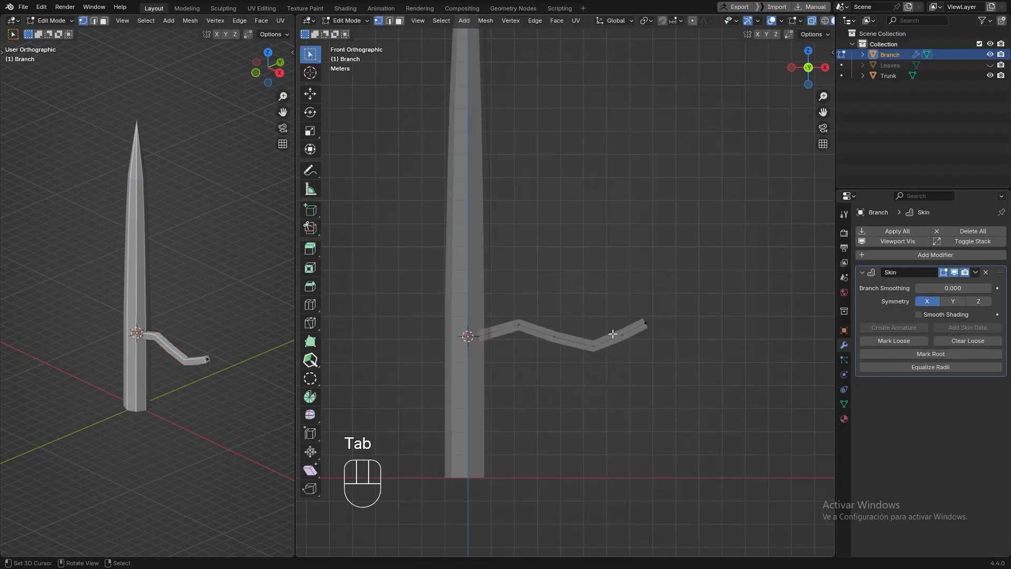
pyautogui.scroll(3, 600, 318)
pyautogui.moveTo(591, 302)
pyautogui.mouseDown(button='middle')
pyautogui.moveTo(578, 327)
pyautogui.moveTo(585, 320)
pyautogui.mouseUp(button='middle')
pyautogui.press('a')
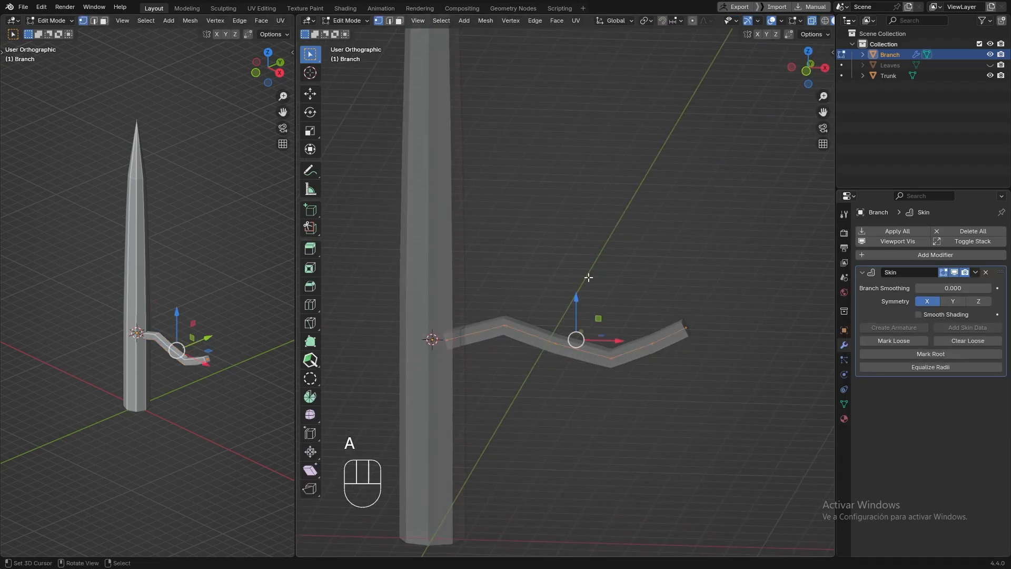
pyautogui.hotkey('ctrl', 'a')
pyautogui.scroll(4, 739, 373)
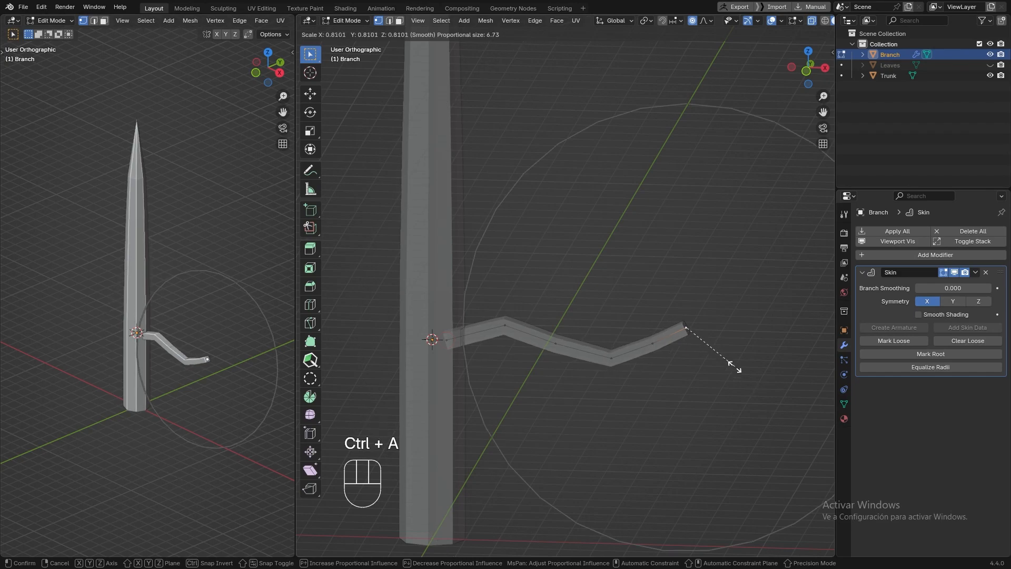
pyautogui.click(692, 341)
pyautogui.press('Tab')
pyautogui.click(679, 351)
pyautogui.scroll(-3, 661, 350)
pyautogui.moveTo(608, 371); pyautogui.dragTo(573, 392, button='middle')
pyautogui.hotkey('alt', 'z')
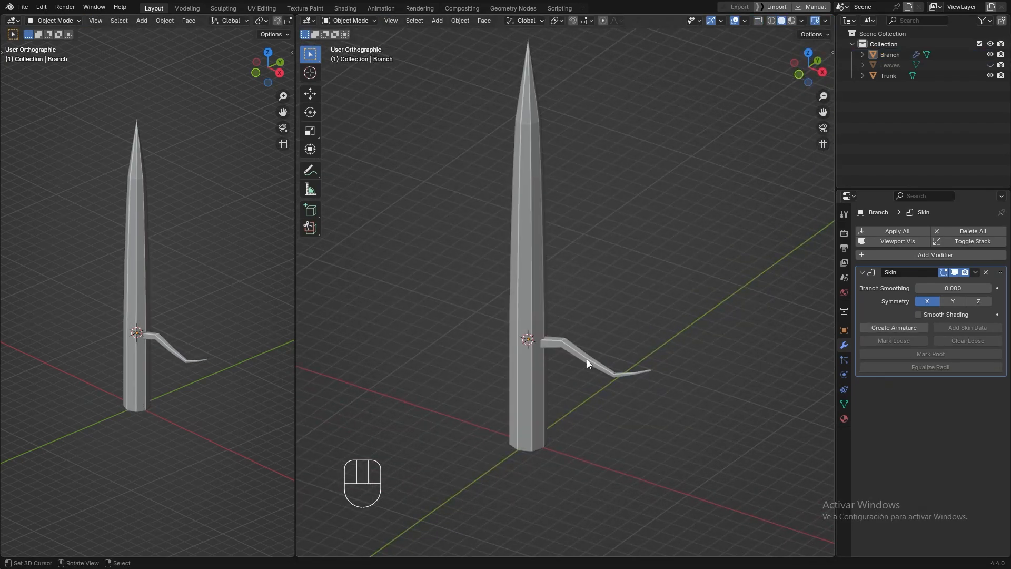
# - Apply the Skin modifier on the Branch object
pyautogui.click(587, 359)
pyautogui.click(975, 273)
pyautogui.click(950, 287)
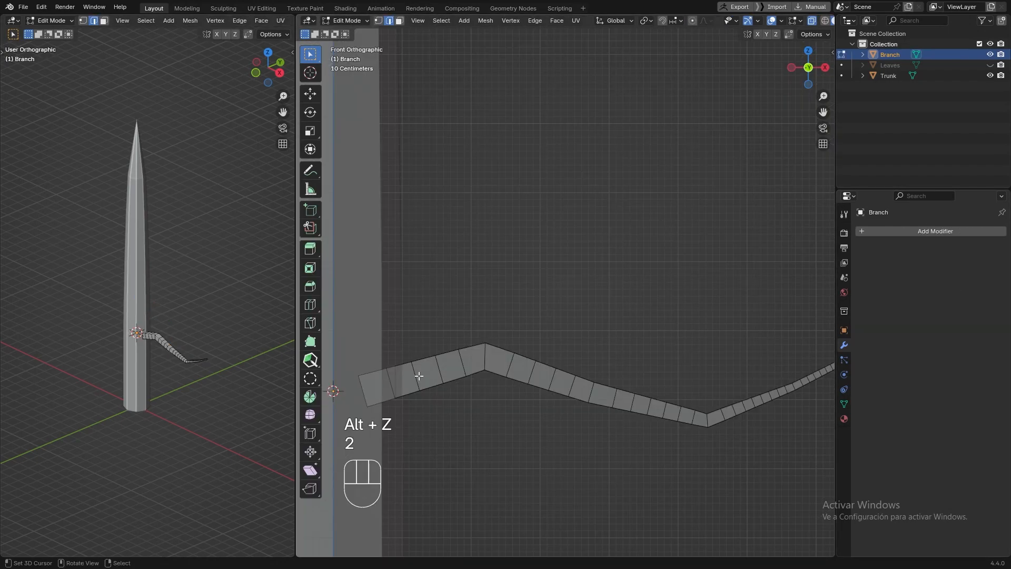
# - Dissolve all the intermediate edge loops along the branch, keeping only those at its bends and ends
pyautogui.keyDown('alt'); pyautogui.keyDown('shift'); pyautogui.click(413, 377); pyautogui.keyUp('shift'); pyautogui.keyUp('alt')
pyautogui.keyDown('alt'); pyautogui.keyDown('shift'); pyautogui.click(438, 370); pyautogui.keyUp('shift'); pyautogui.keyUp('alt')
pyautogui.keyDown('alt'); pyautogui.keyDown('shift'); pyautogui.click(461, 362); pyautogui.keyUp('shift'); pyautogui.keyUp('alt')
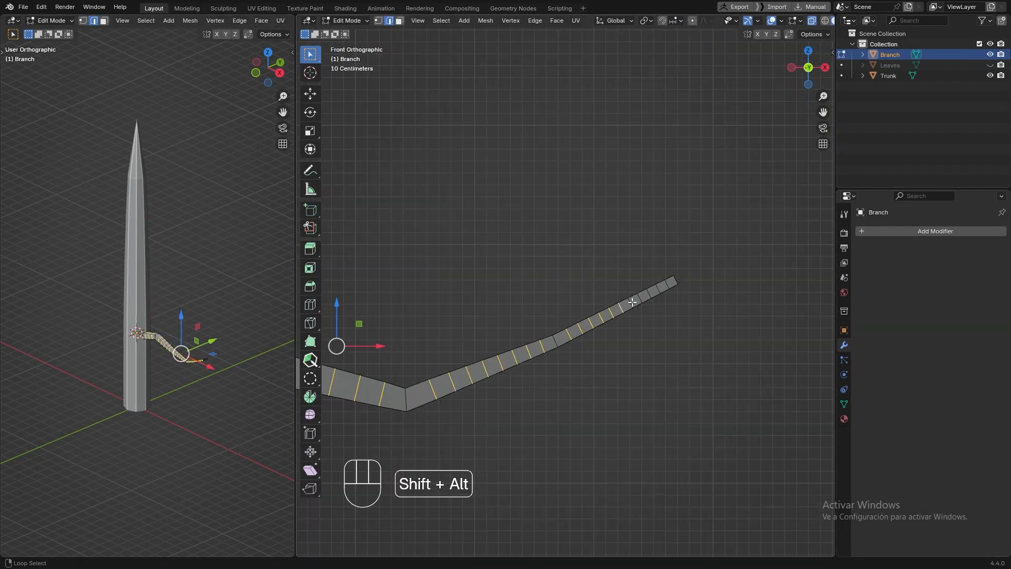
pyautogui.keyDown('alt'); pyautogui.keyDown('shift'); pyautogui.click(631, 303); pyautogui.keyUp('shift'); pyautogui.keyUp('alt')
pyautogui.keyDown('alt'); pyautogui.keyDown('shift'); pyautogui.click(641, 299); pyautogui.keyUp('shift'); pyautogui.keyUp('alt')
pyautogui.keyDown('alt'); pyautogui.keyDown('shift'); pyautogui.click(656, 291); pyautogui.keyUp('shift'); pyautogui.keyUp('alt')
pyautogui.keyDown('alt'); pyautogui.keyDown('shift'); pyautogui.click(668, 284); pyautogui.keyUp('shift'); pyautogui.keyUp('alt')
pyautogui.press('x')
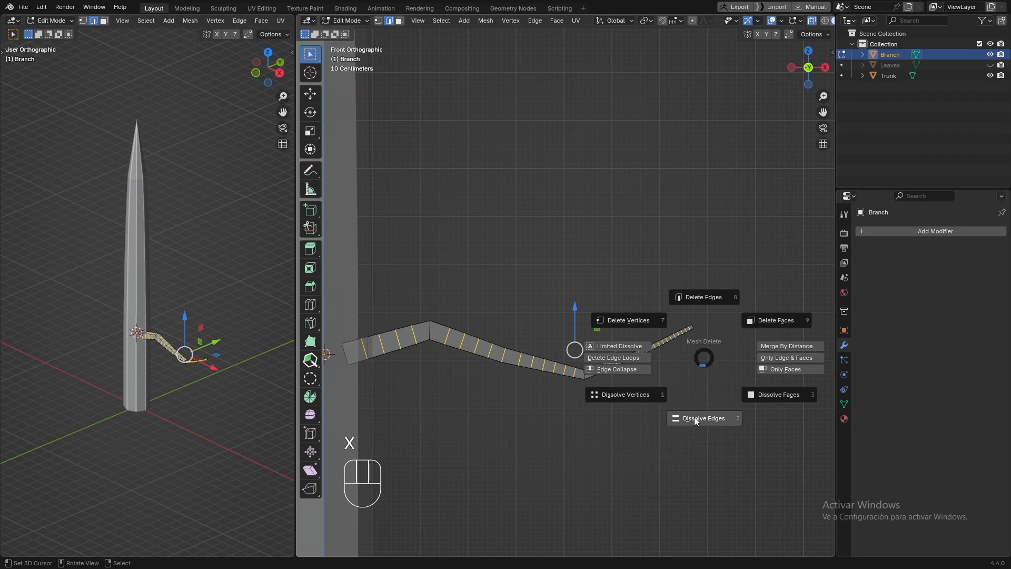
pyautogui.click(695, 420)
pyautogui.press('Tab')
pyautogui.moveTo(695, 420); pyautogui.dragTo(608, 384, button='middle')
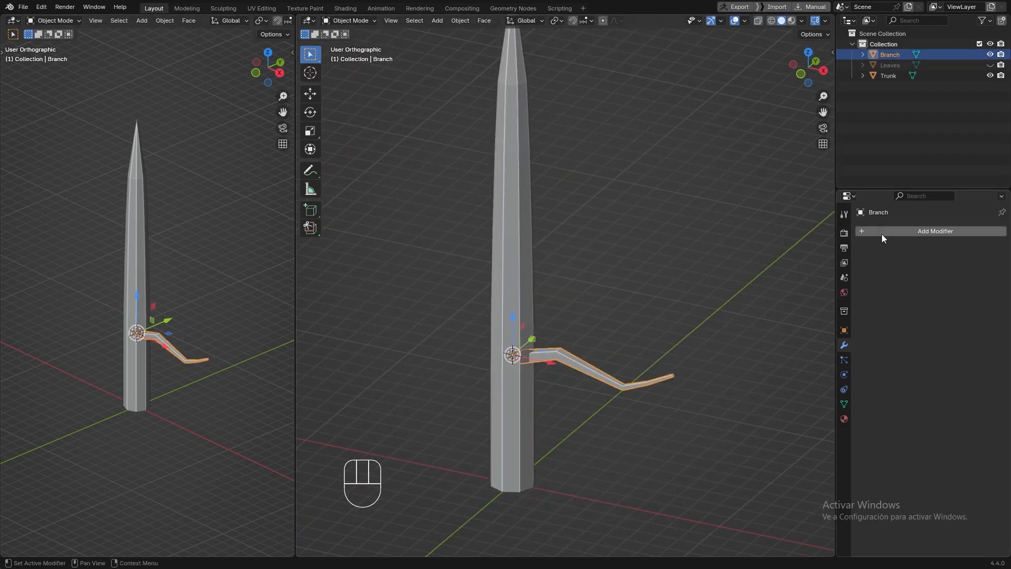
# - Add an Array modifier to the branch with a count of 4, using Object Offset instead of Relative Offset
pyautogui.click(883, 232)
pyautogui.click(930, 235)
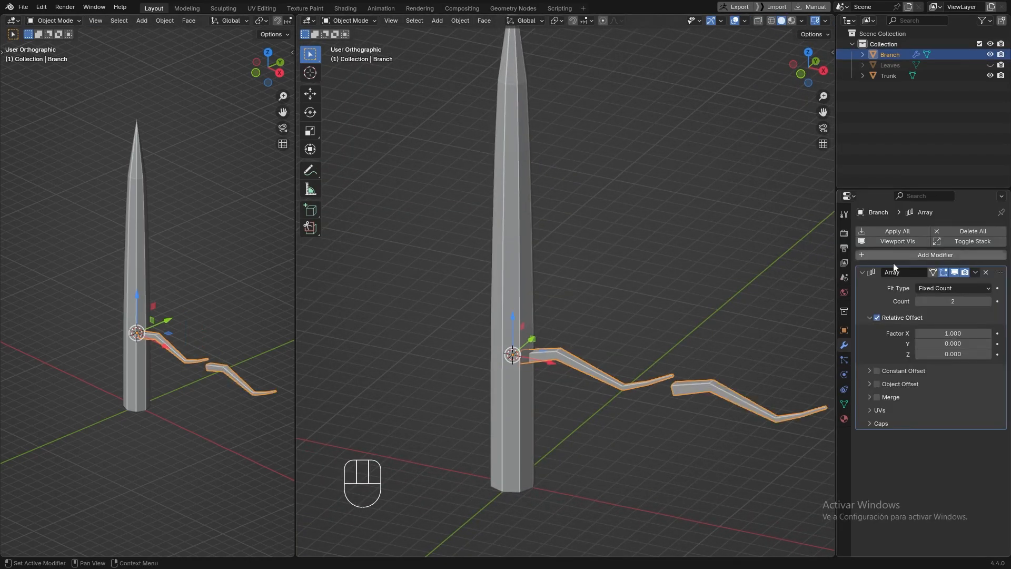
pyautogui.click(874, 318)
pyautogui.click(870, 317)
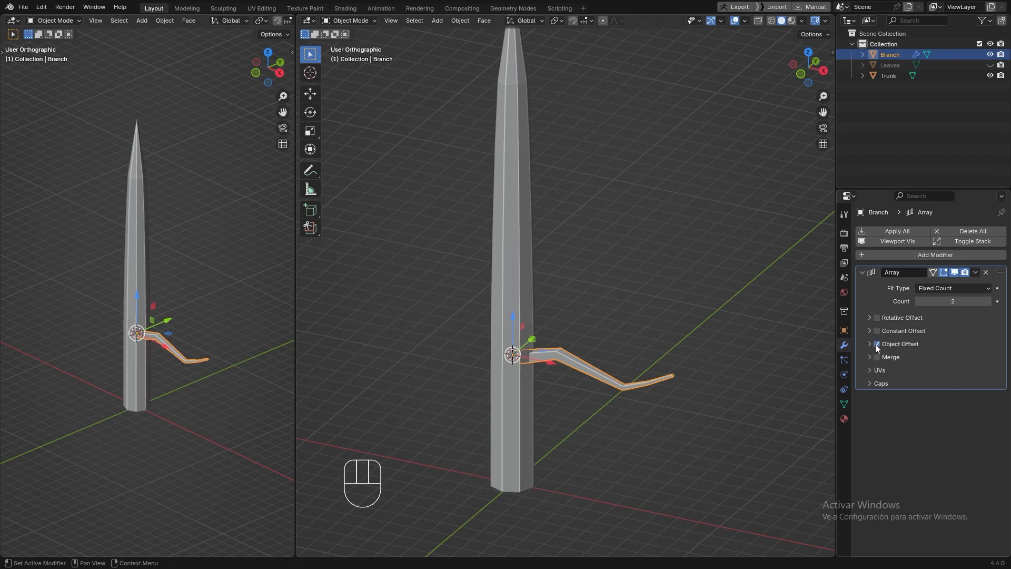
pyautogui.click(875, 344)
pyautogui.click(988, 302)
pyautogui.click(988, 301)
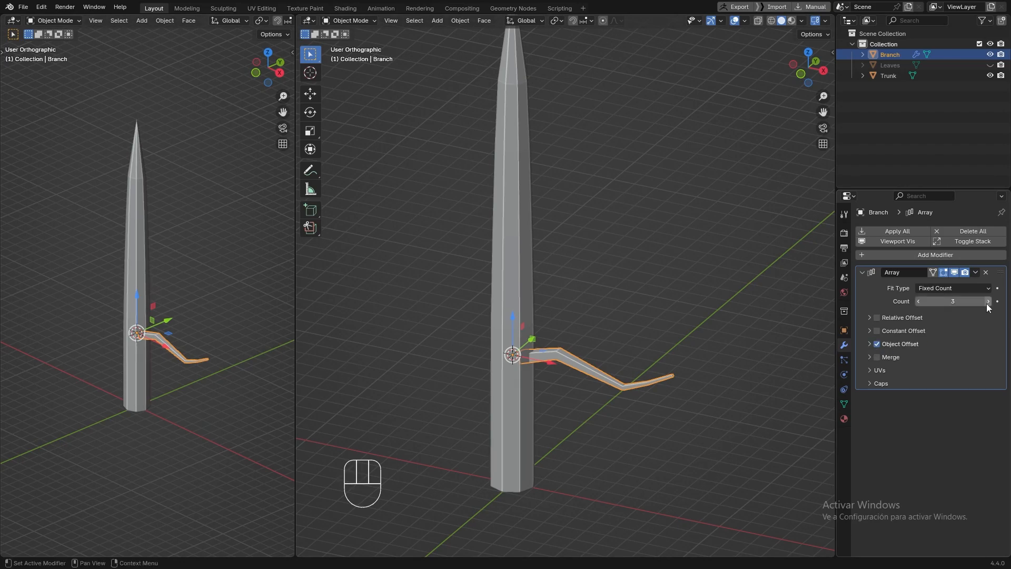
pyautogui.click(870, 344)
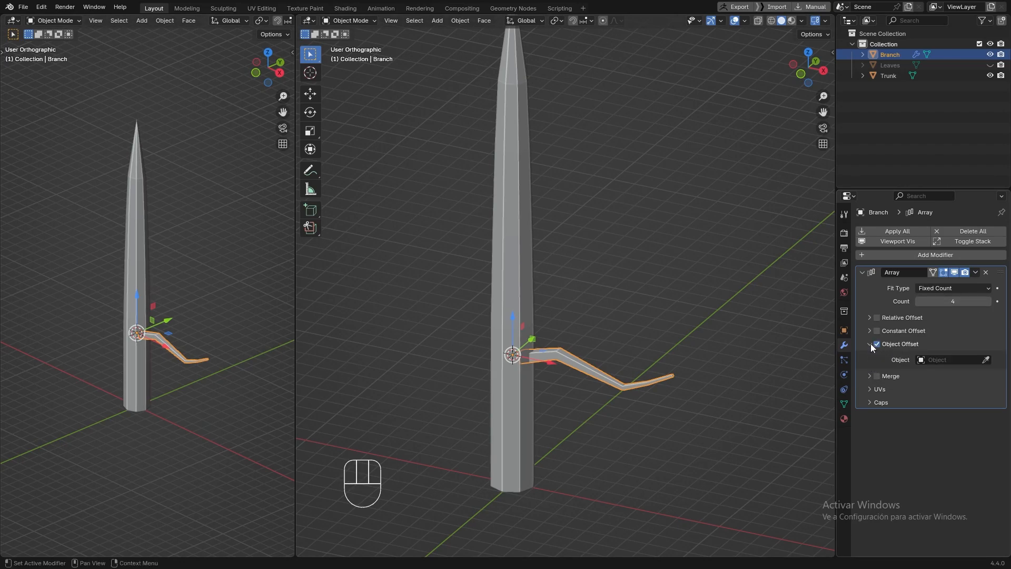
# - Add a Plain Axes empty at the branch's origin and name it Empty_Branch
pyautogui.hotkey('shift', 'a')
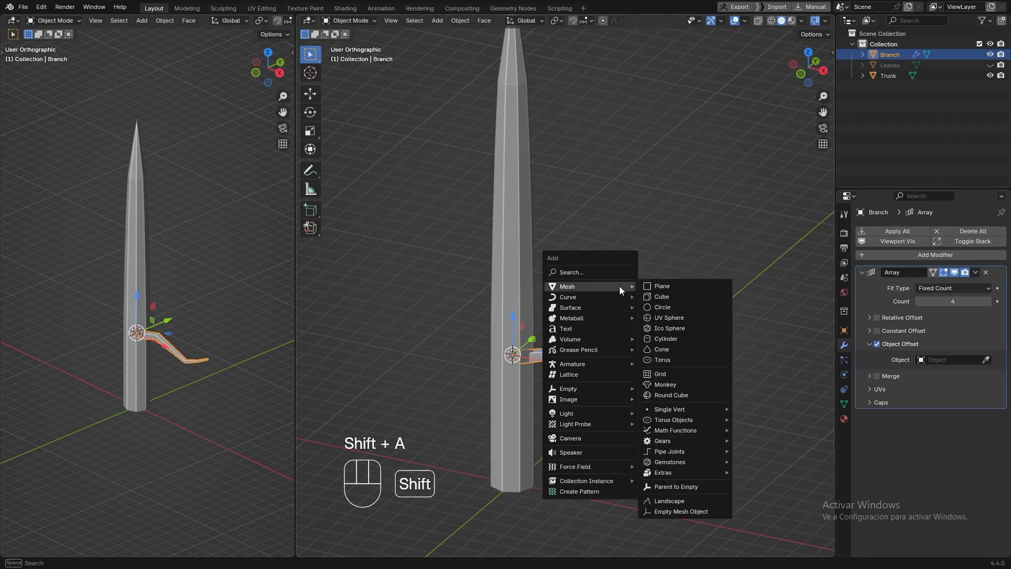
pyautogui.moveTo(600, 392)
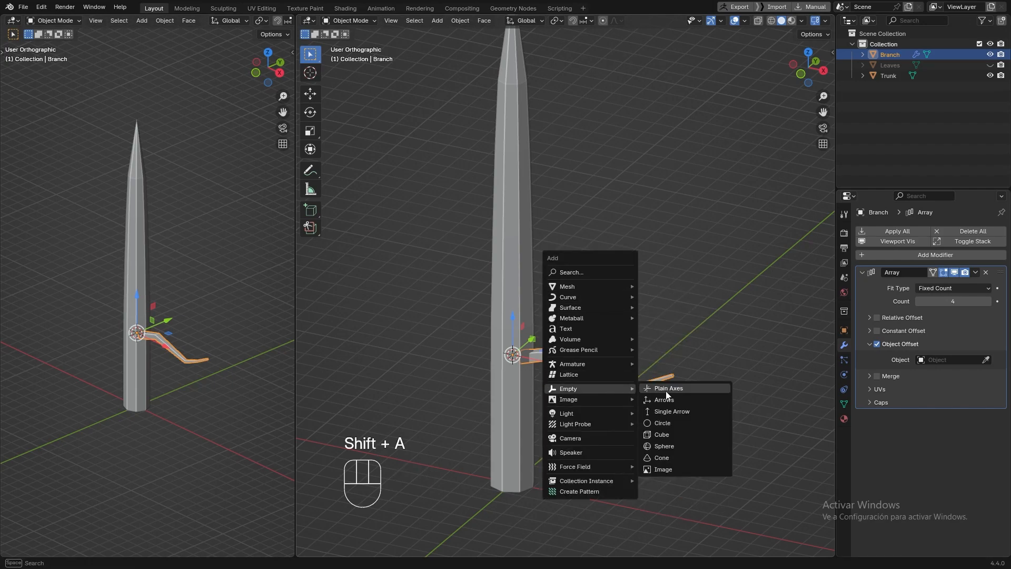
pyautogui.click(665, 391)
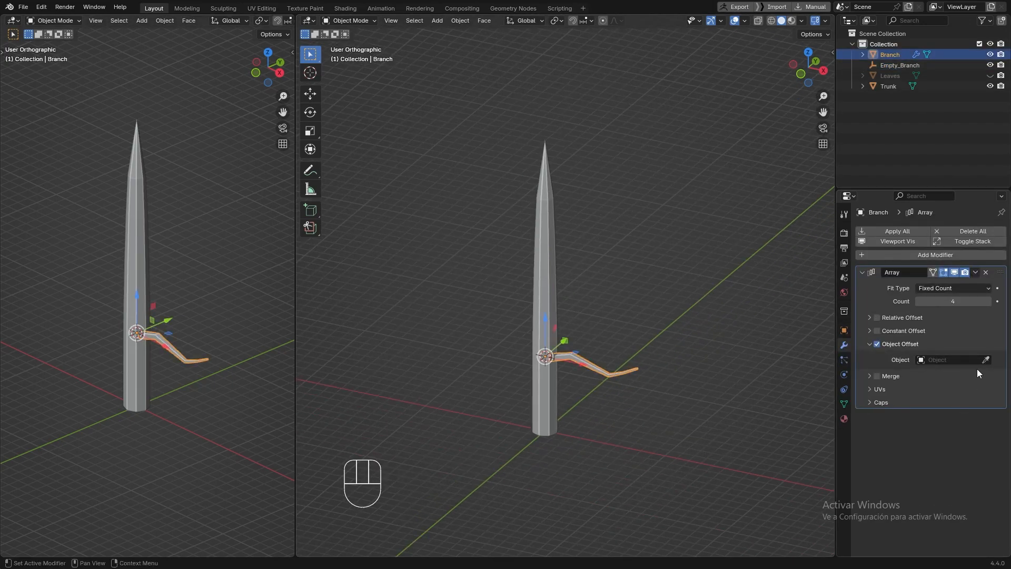
# - Assign Empty_Branch as the array's offset object and rotate the empty 90° around Z
pyautogui.click(900, 65)
pyautogui.press('n')
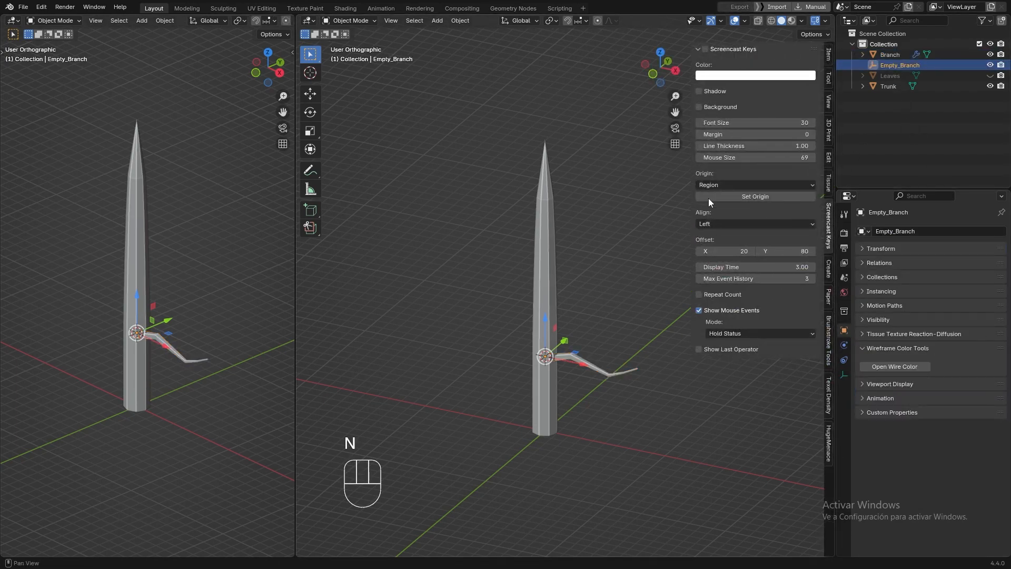
pyautogui.click(828, 56)
pyautogui.scroll(3, 611, 316)
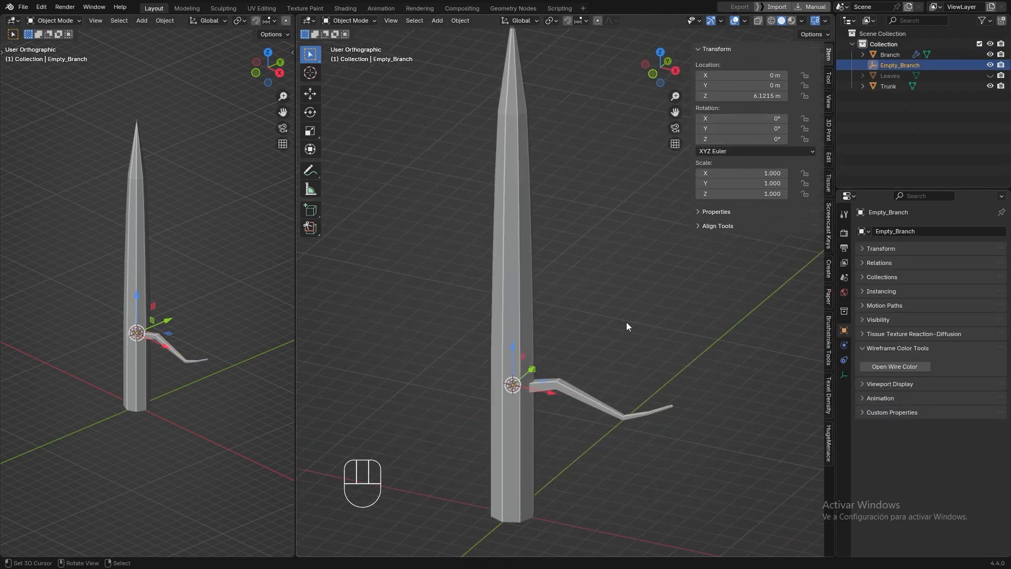
pyautogui.moveTo(627, 324); pyautogui.dragTo(643, 402, button='middle')
pyautogui.hotkey('alt', 'space')
pyautogui.click(554, 340)
pyautogui.scroll(-3, 566, 341)
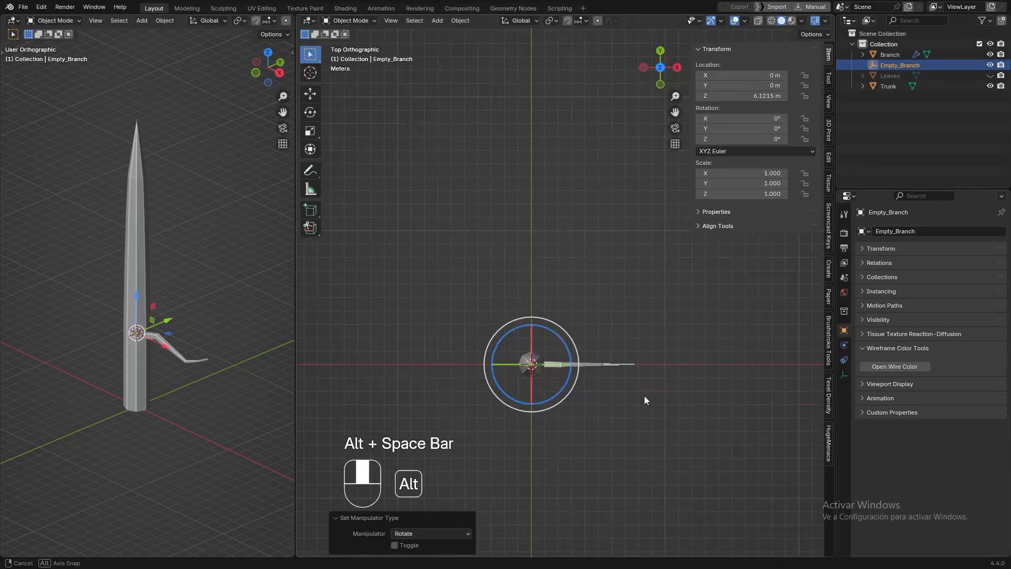
pyautogui.moveTo(563, 382); pyautogui.dragTo(549, 337)
pyautogui.moveTo(637, 410); pyautogui.dragTo(617, 346, button='middle')
# - Duplicate Empty_Branch in place and set the copy's Z rotation to 0°
pyautogui.click(890, 65)
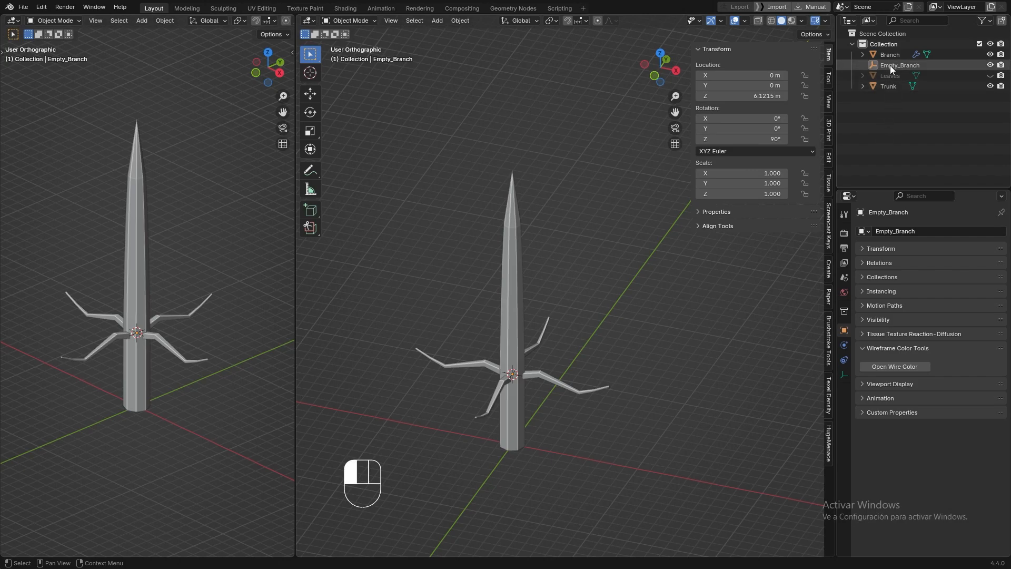
pyautogui.hotkey('shift', 'd')
pyautogui.press('Escape')
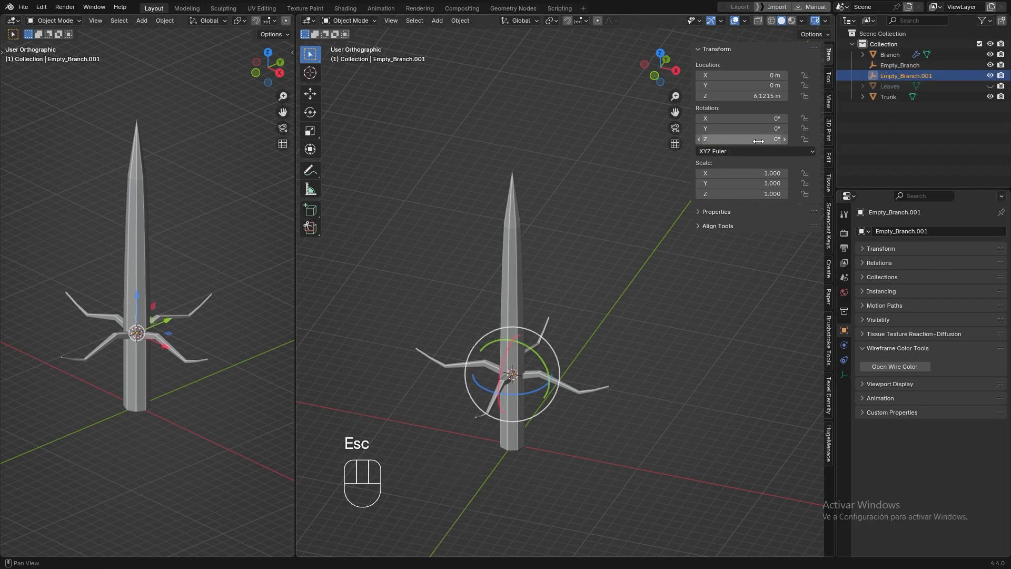
# - Duplicate the branch's Array modifier, assign Empty_Branch.001 as the second array's offset object and select that empty
pyautogui.click(905, 56)
pyautogui.click(976, 272)
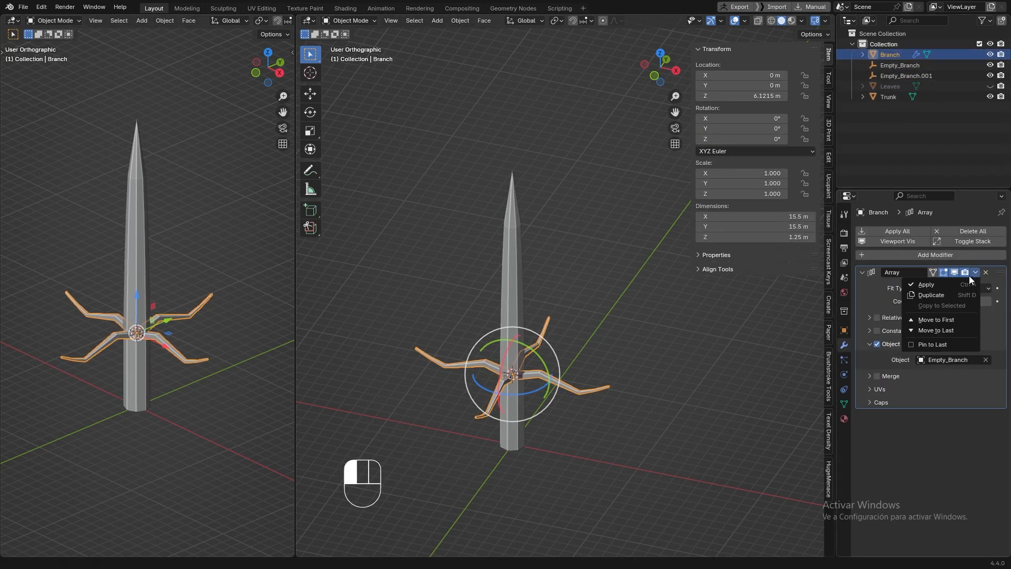
pyautogui.click(933, 295)
pyautogui.click(862, 273)
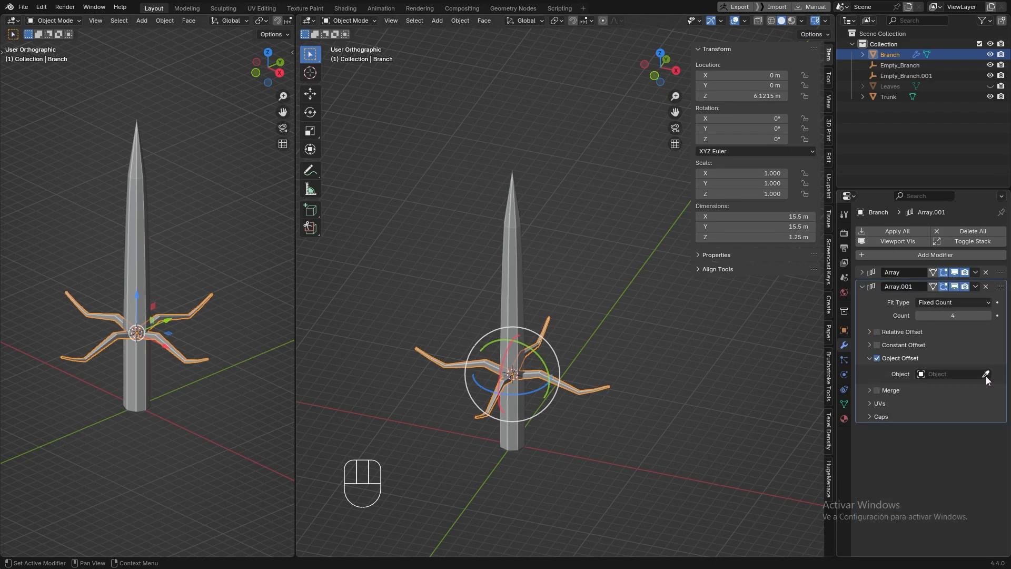
pyautogui.click(985, 375)
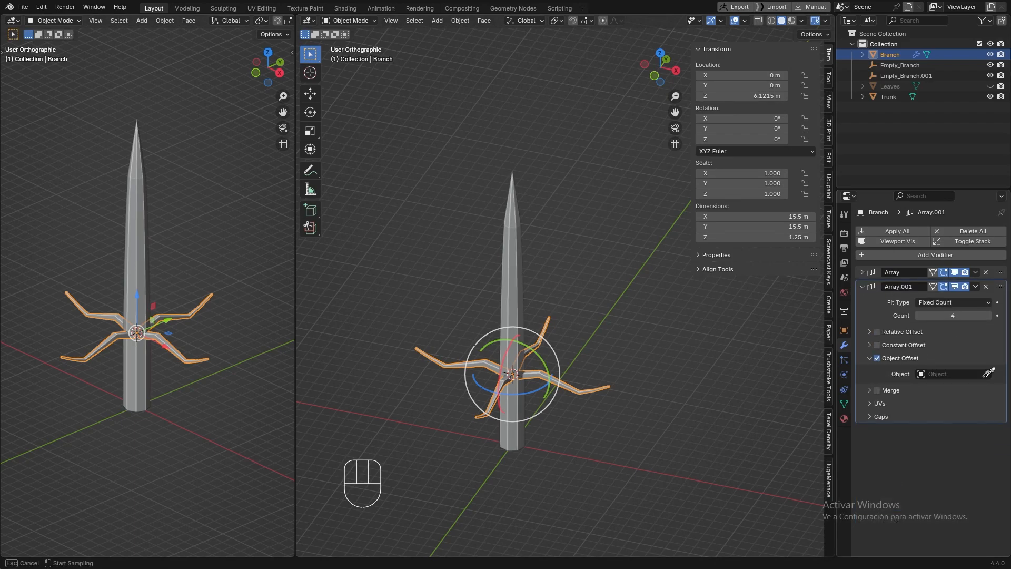
pyautogui.click(917, 74)
pyautogui.click(914, 76)
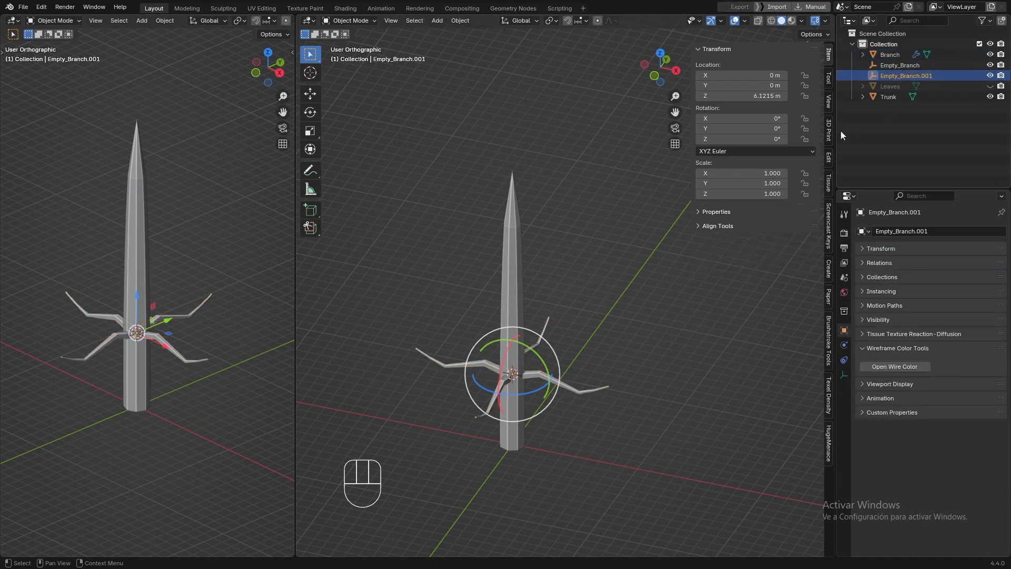
# - Set Empty_Branch.001's Z rotation to 45°
pyautogui.click(740, 139)
pyautogui.write('45')
pyautogui.press('Return')
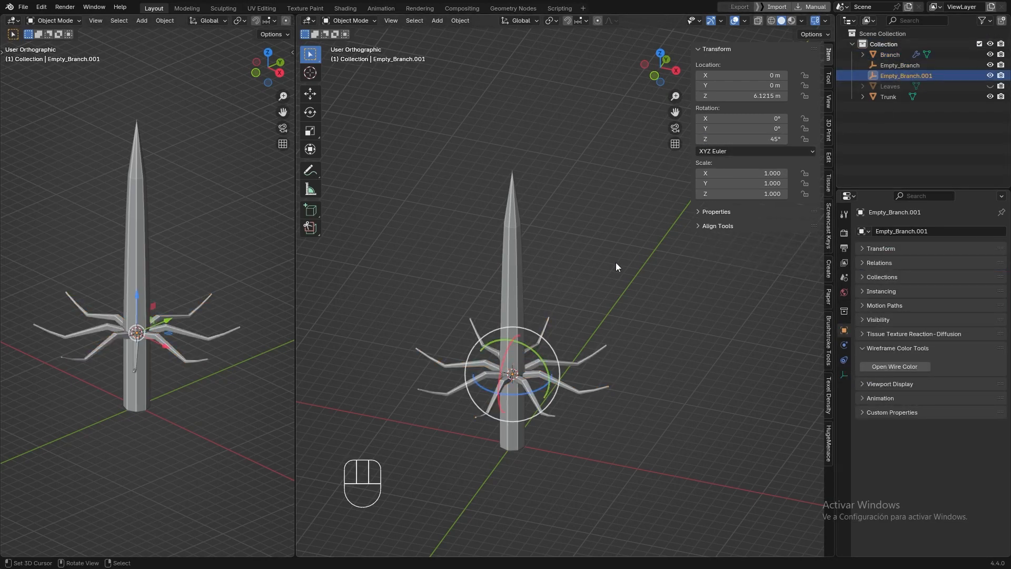
# - Duplicate Empty_Branch.001 in place and set the copy's Z rotation to 0°
pyautogui.hotkey('shift', 'd')
pyautogui.press('Escape')
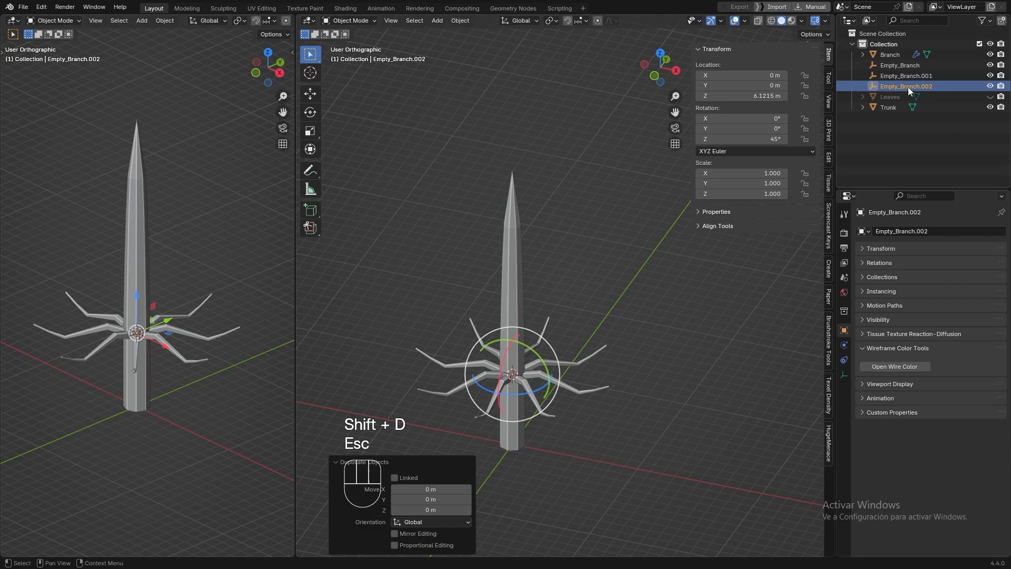
pyautogui.click(770, 139)
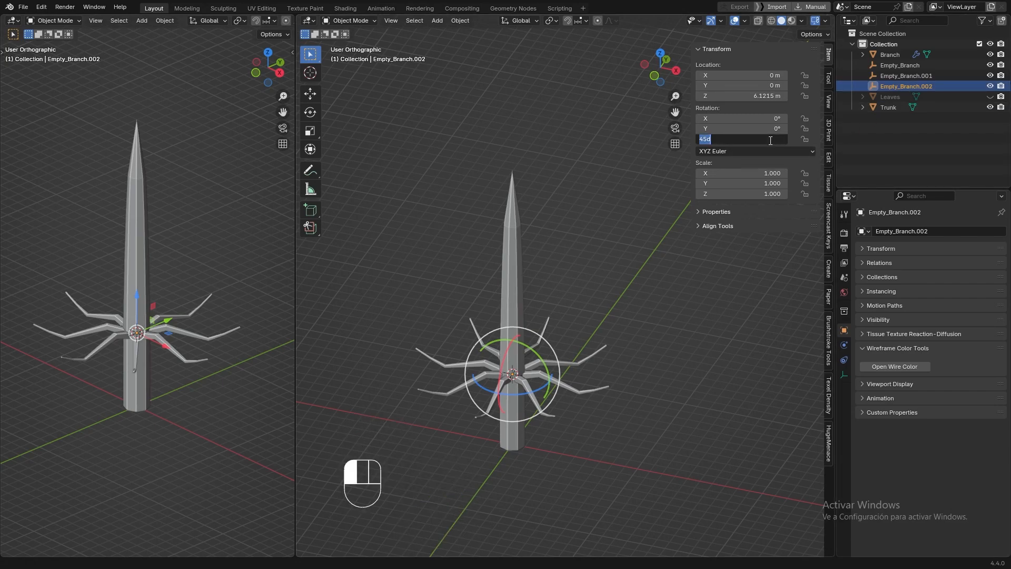
pyautogui.write('0')
pyautogui.press('Return')
# - Duplicate the branch's Array.001 modifier to get a third array
pyautogui.click(599, 358)
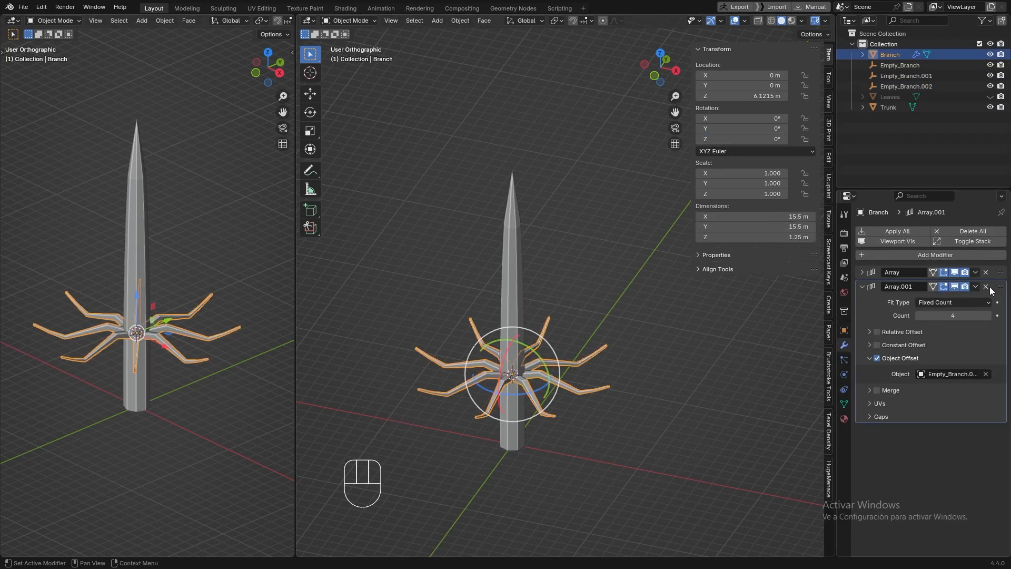
pyautogui.click(862, 287)
pyautogui.click(976, 287)
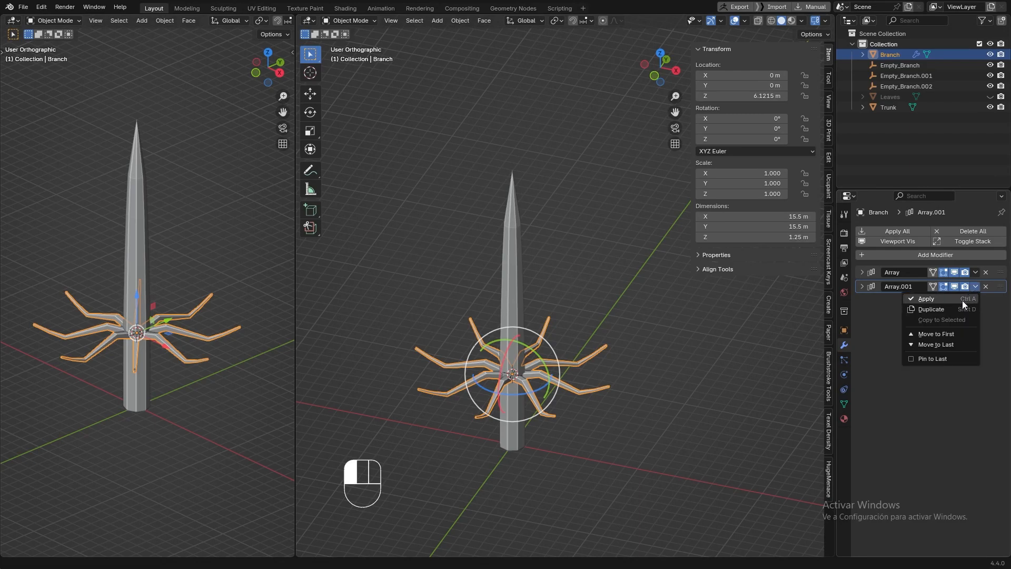
pyautogui.click(954, 308)
pyautogui.click(862, 301)
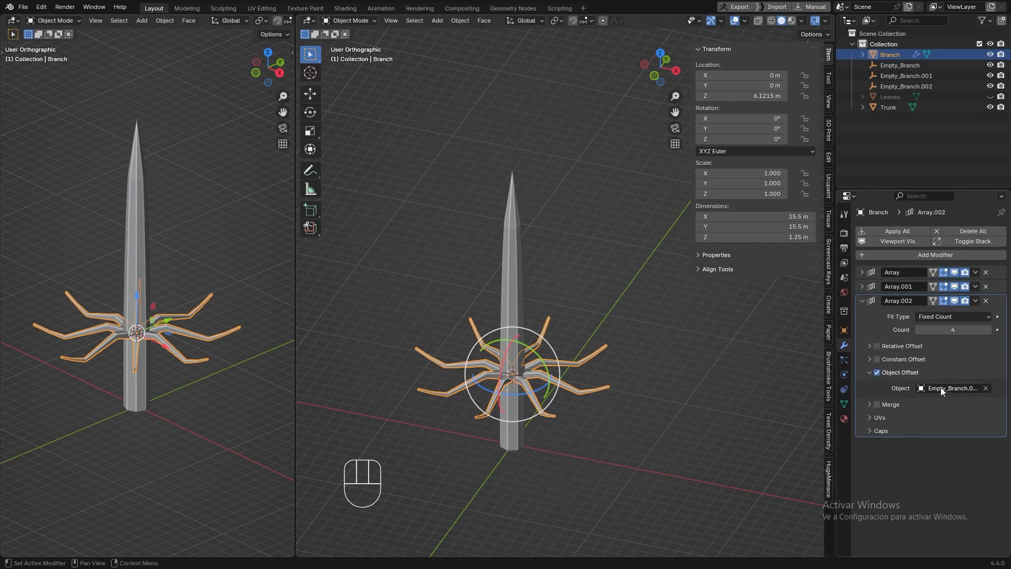
# - Set the third array's count to 2 and assign Empty_Branch.002 as its offset object
pyautogui.click(920, 330)
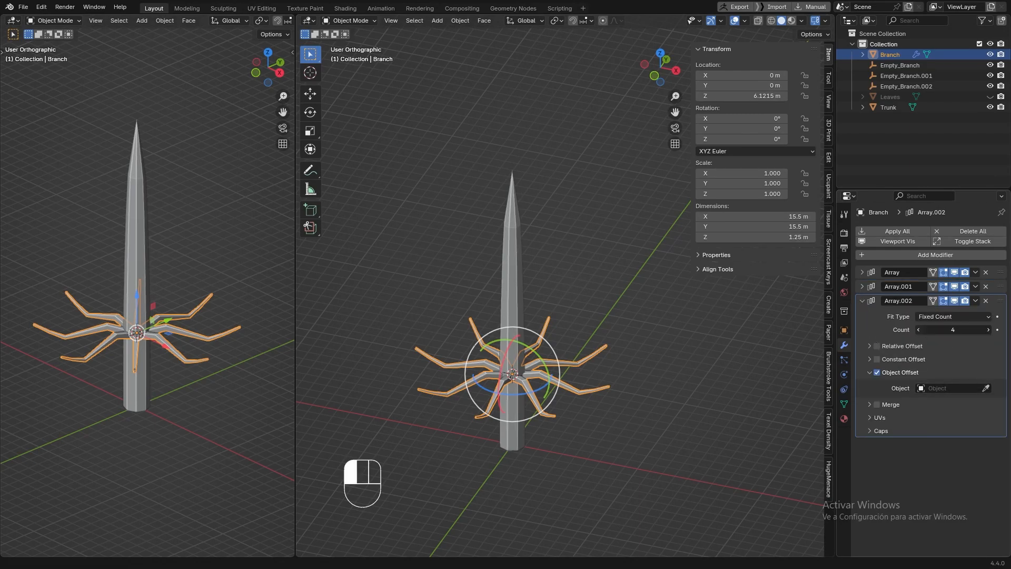
pyautogui.click(921, 331)
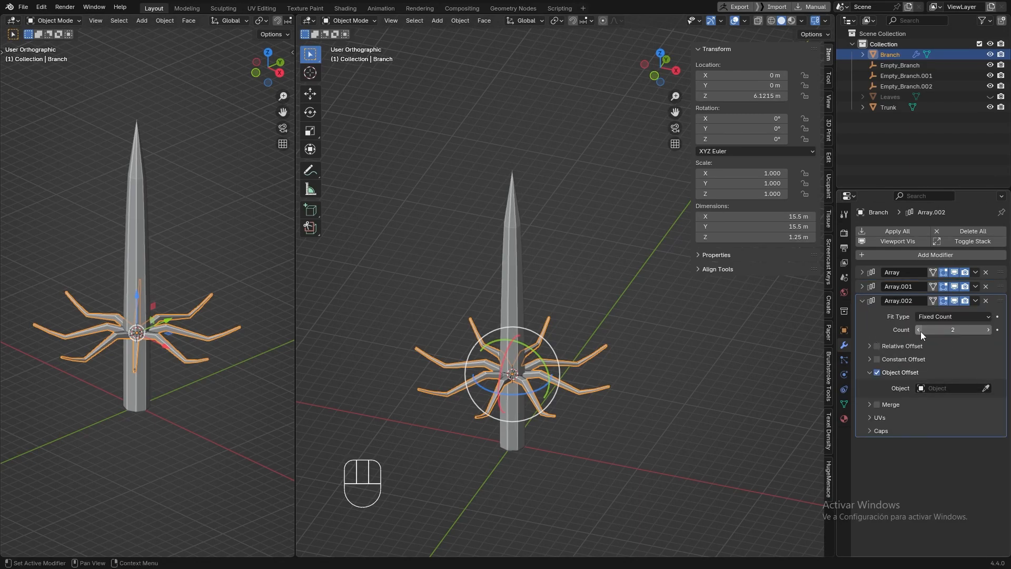
pyautogui.click(986, 389)
pyautogui.click(930, 86)
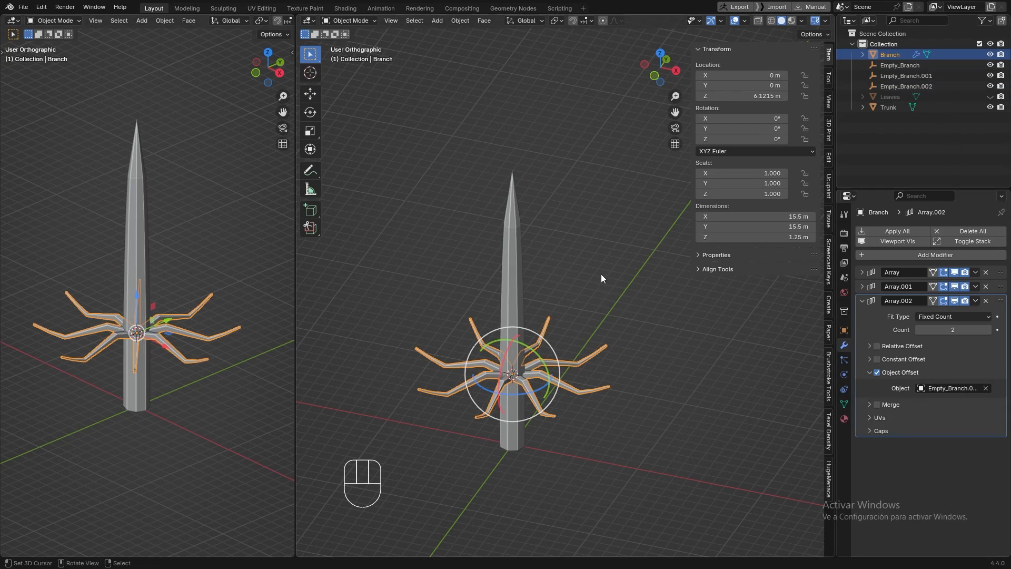
# - Raise Empty_Branch.002 to a Z location of about 7.79 m and scale it down to about 0.86 in front view
pyautogui.moveTo(602, 275); pyautogui.dragTo(611, 256, button='middle')
pyautogui.scroll(3, 532, 342)
pyautogui.hotkey('alt', 'space')
pyautogui.click(527, 279)
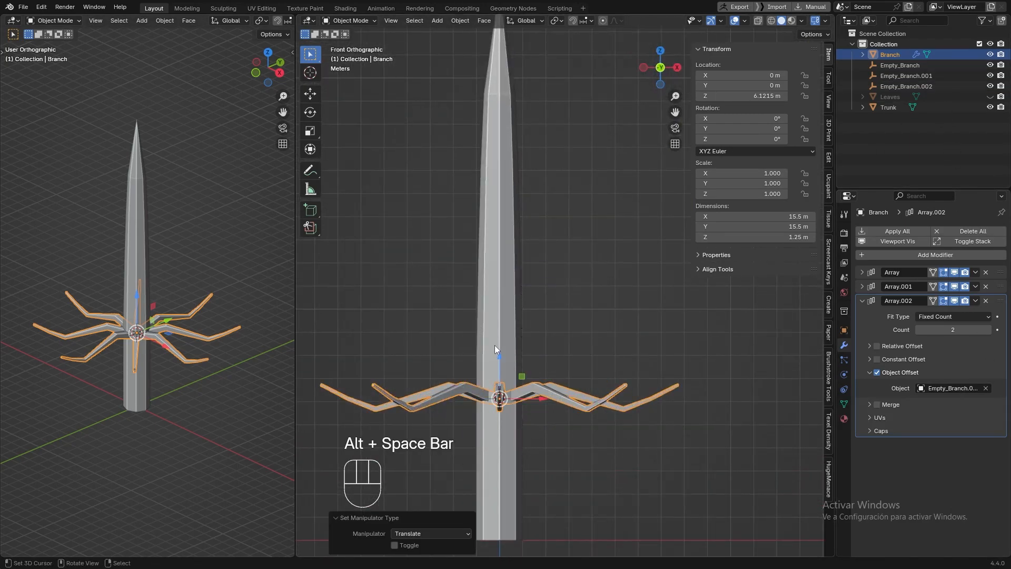
pyautogui.click(907, 86)
pyautogui.moveTo(499, 357); pyautogui.dragTo(499, 319)
pyautogui.moveTo(500, 318); pyautogui.dragTo(500, 306)
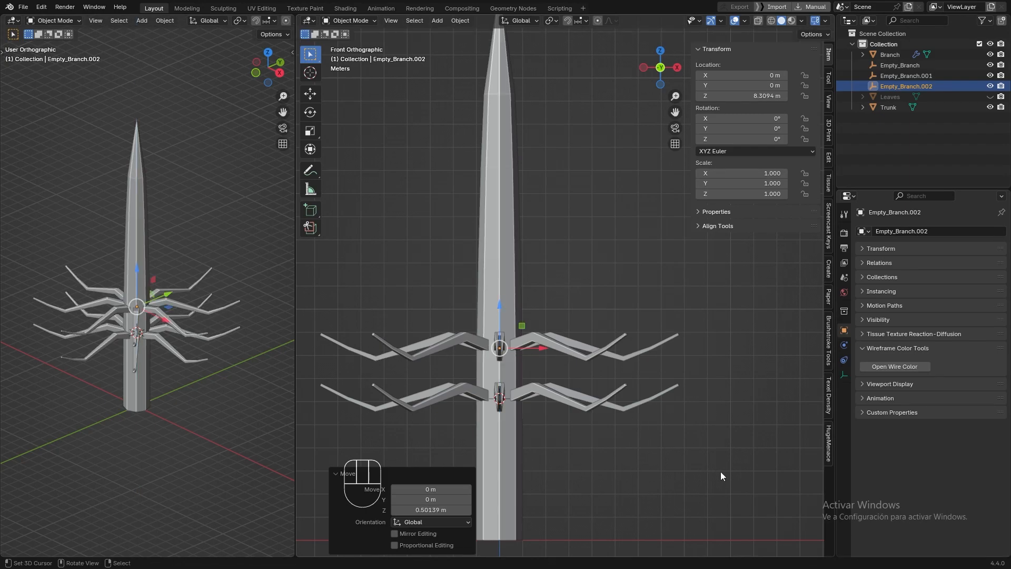
pyautogui.press('s')
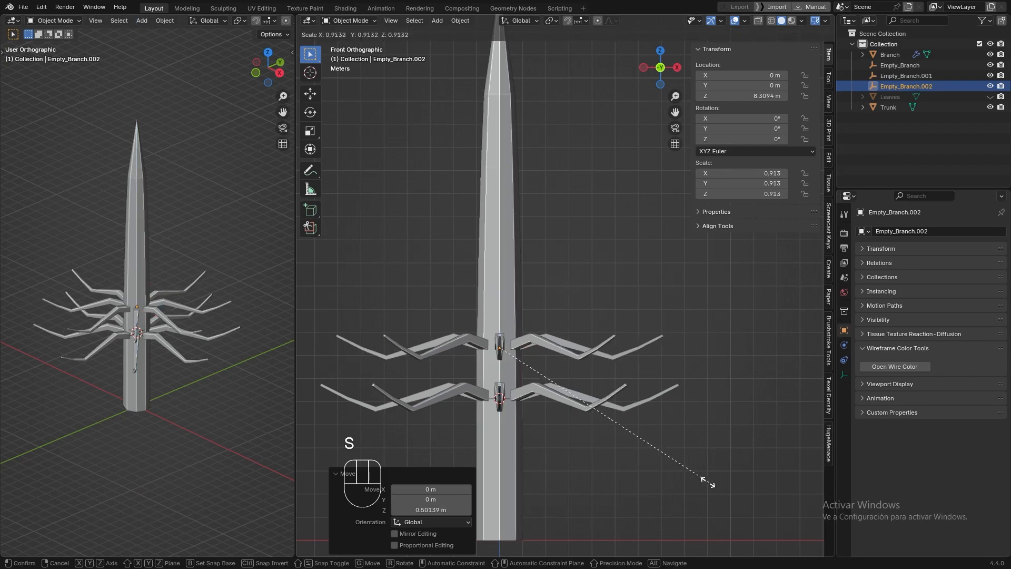
pyautogui.click(683, 466)
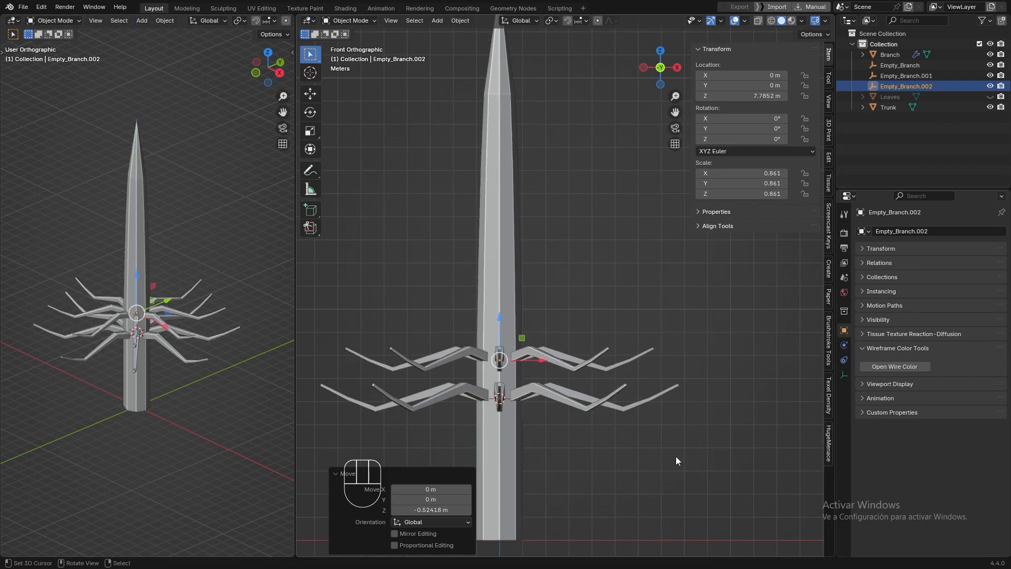
# - Set the count of the branch's Array.002 modifier to 9
pyautogui.click(890, 55)
pyautogui.click(988, 330)
pyautogui.click(988, 330)
pyautogui.click(987, 331)
pyautogui.click(987, 331)
pyautogui.click(987, 330)
pyautogui.click(988, 331)
pyautogui.click(988, 330)
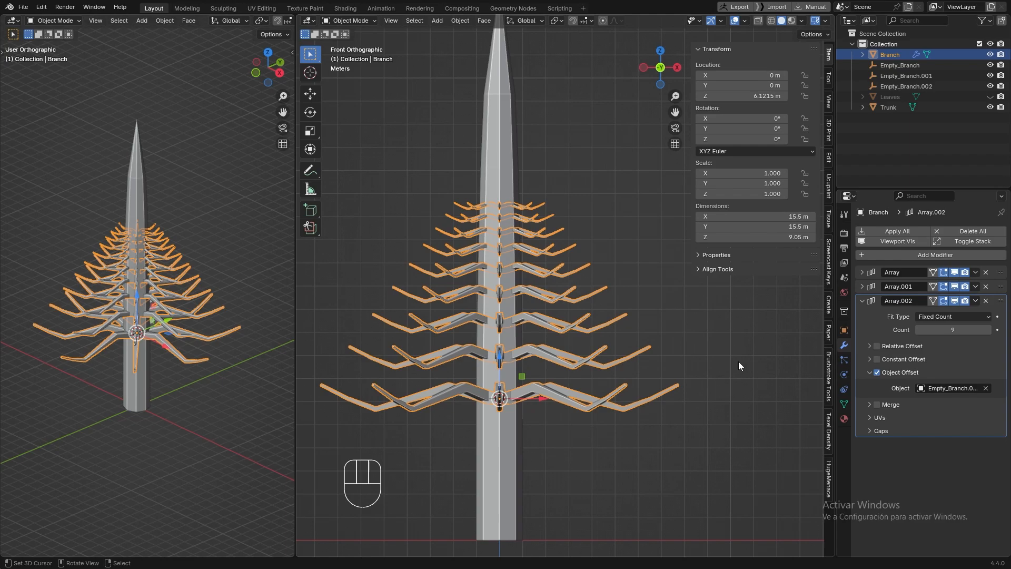
# - Scale Empty_Branch.002 up slightly so the branch tiers shrink more gradually up the trunk
pyautogui.scroll(-3, 504, 408)
pyautogui.click(901, 88)
pyautogui.press('s')
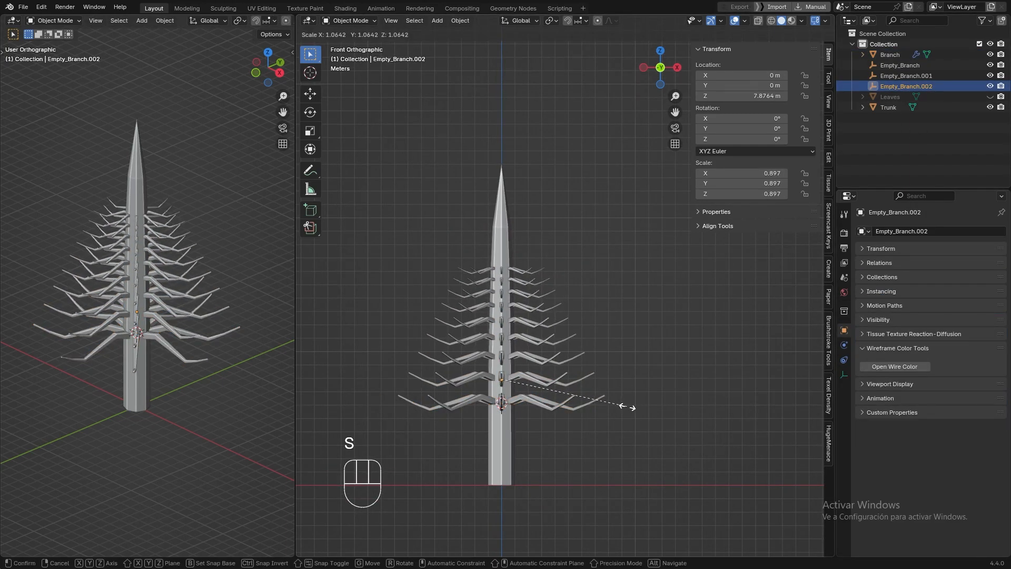
pyautogui.click(628, 409)
# - Increase the branch's Array.002 count until the branch tiers reach up near the trunk's tip
pyautogui.click(899, 57)
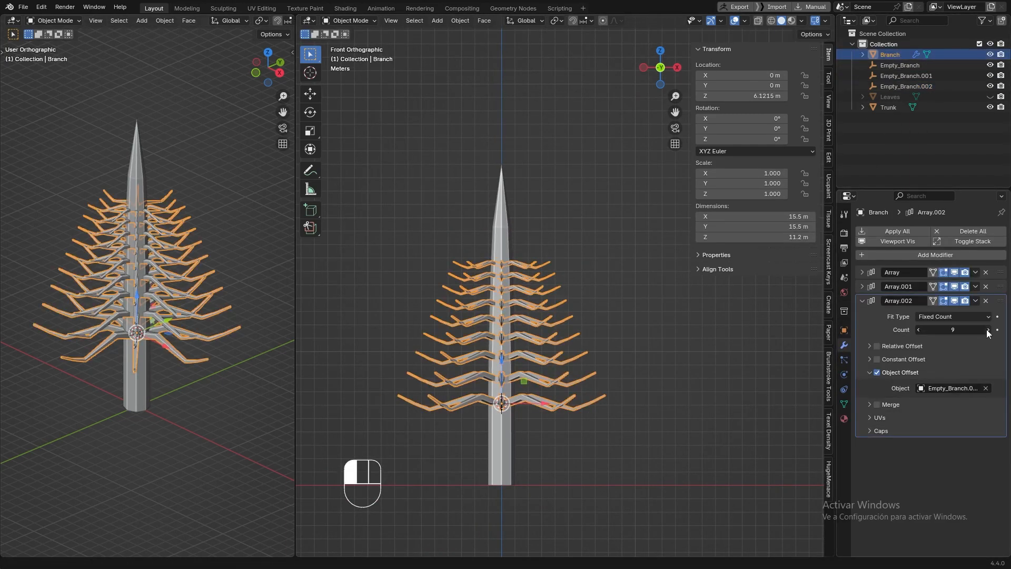
pyautogui.click(987, 331)
pyautogui.click(988, 331)
pyautogui.click(987, 331)
pyautogui.click(987, 331)
pyautogui.click(987, 331)
pyautogui.click(988, 331)
# - Scale Empty_Branch.002 to about 0.919 and set its Z rotation to 22.5°
pyautogui.click(906, 87)
pyautogui.press('s')
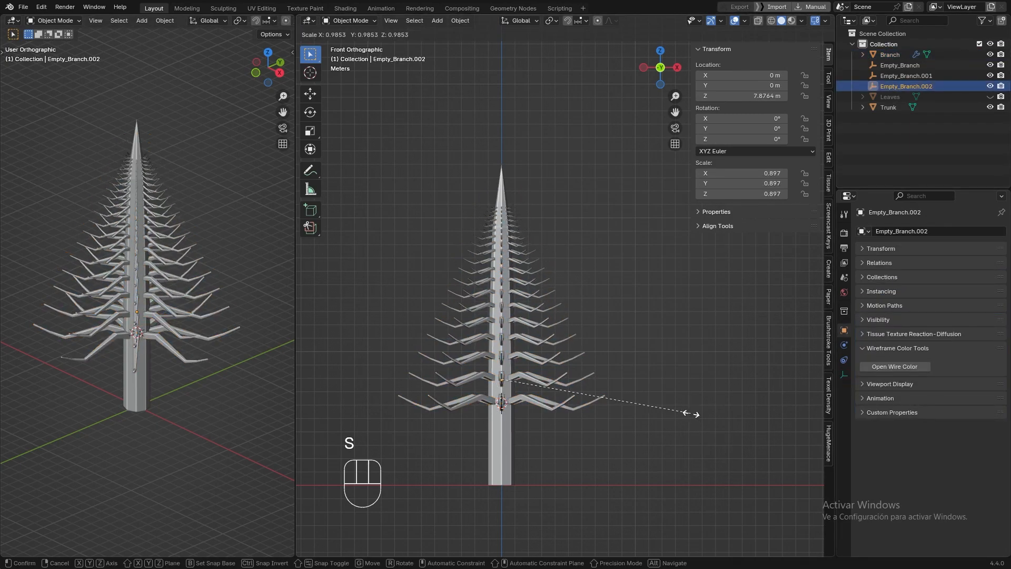
pyautogui.click(699, 414)
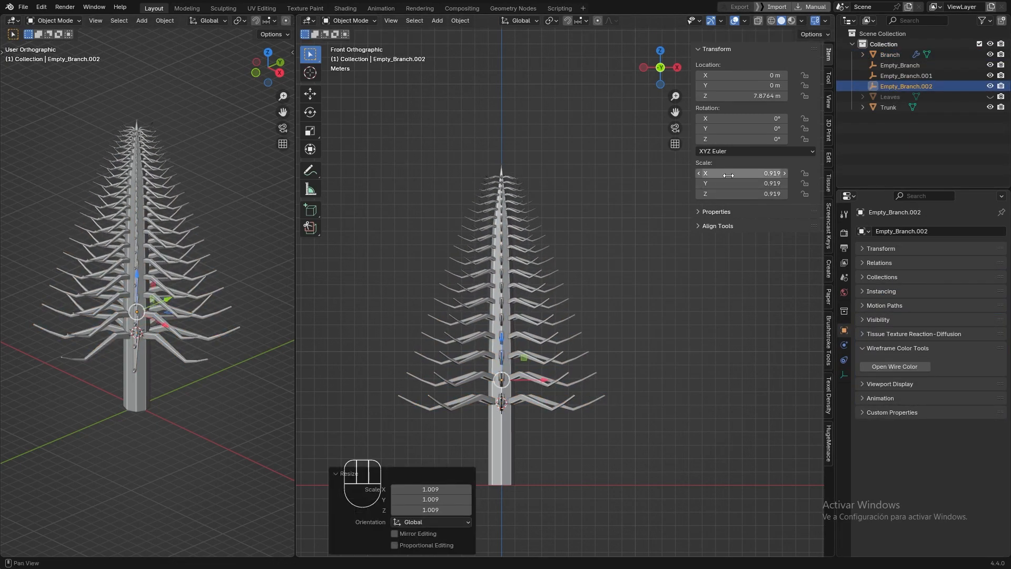
pyautogui.click(757, 139)
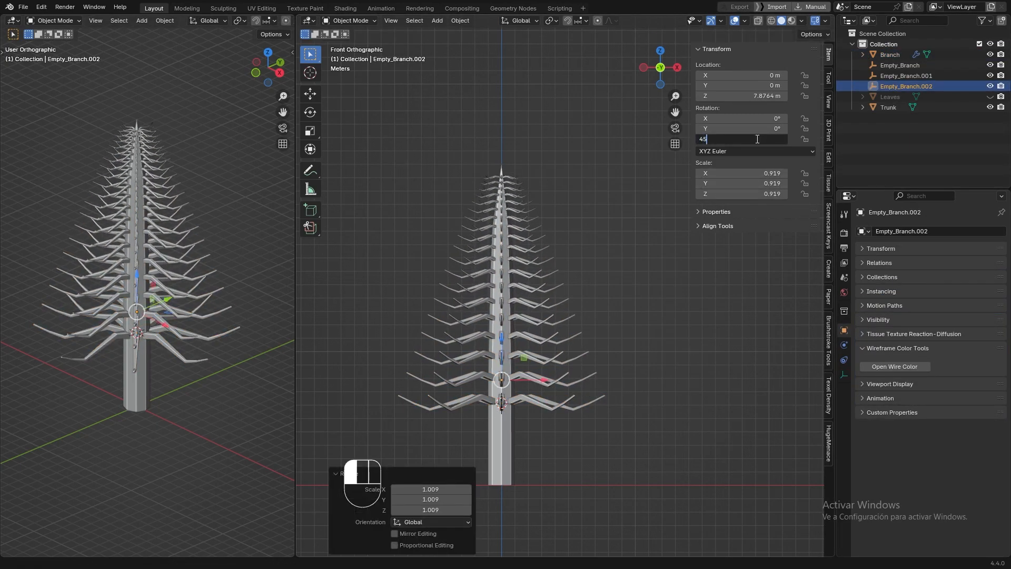
pyautogui.write('45')
pyautogui.press('Return')
pyautogui.moveTo(685, 326); pyautogui.dragTo(632, 358, button='middle')
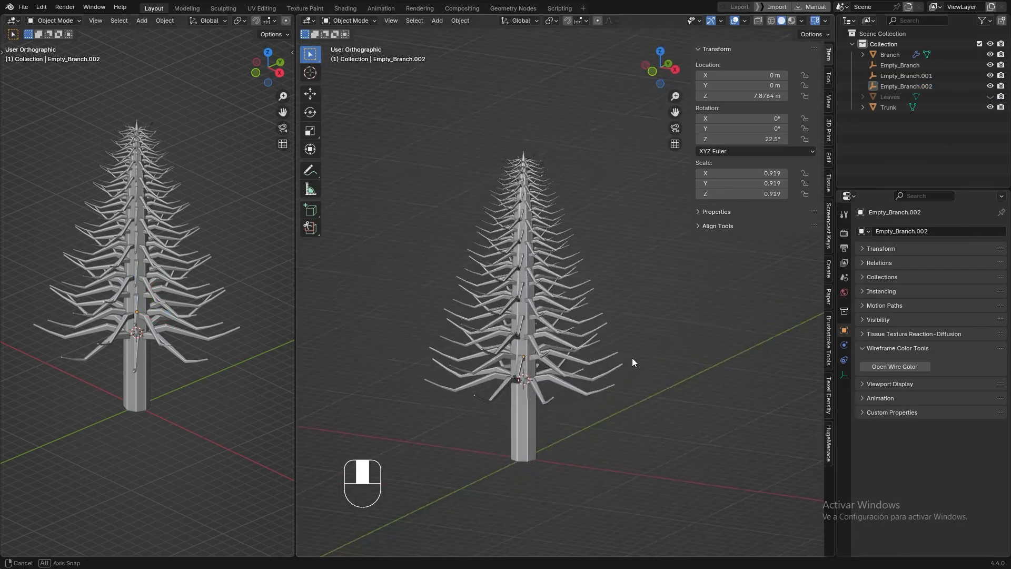
# - Turn off the viewport display of all three Array modifiers on the branch, leaving a single branch shown
pyautogui.click(632, 358)
pyautogui.click(865, 306)
pyautogui.moveTo(954, 301); pyautogui.dragTo(954, 287)
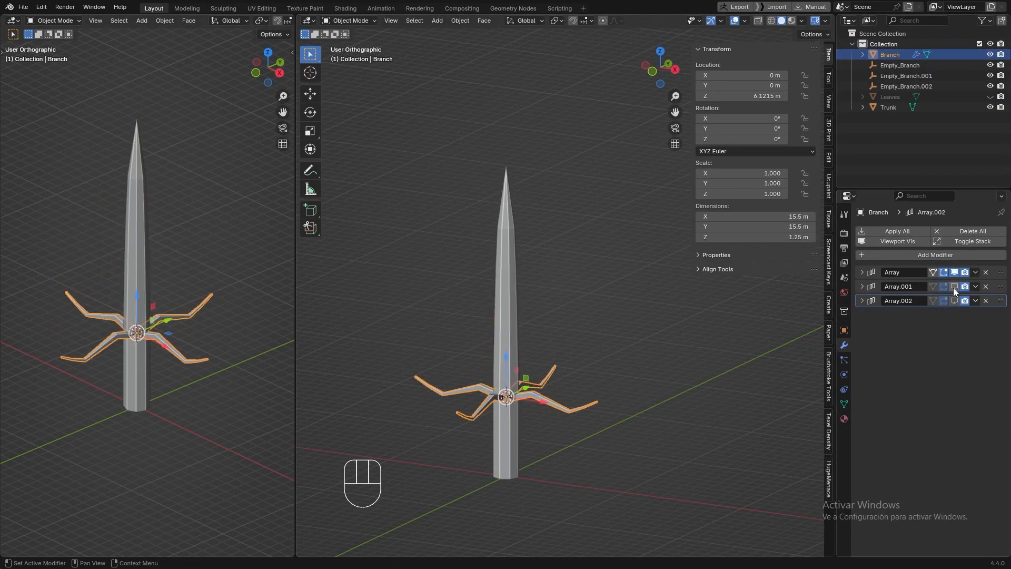
pyautogui.click(955, 272)
pyautogui.scroll(3, 606, 379)
pyautogui.click(684, 340)
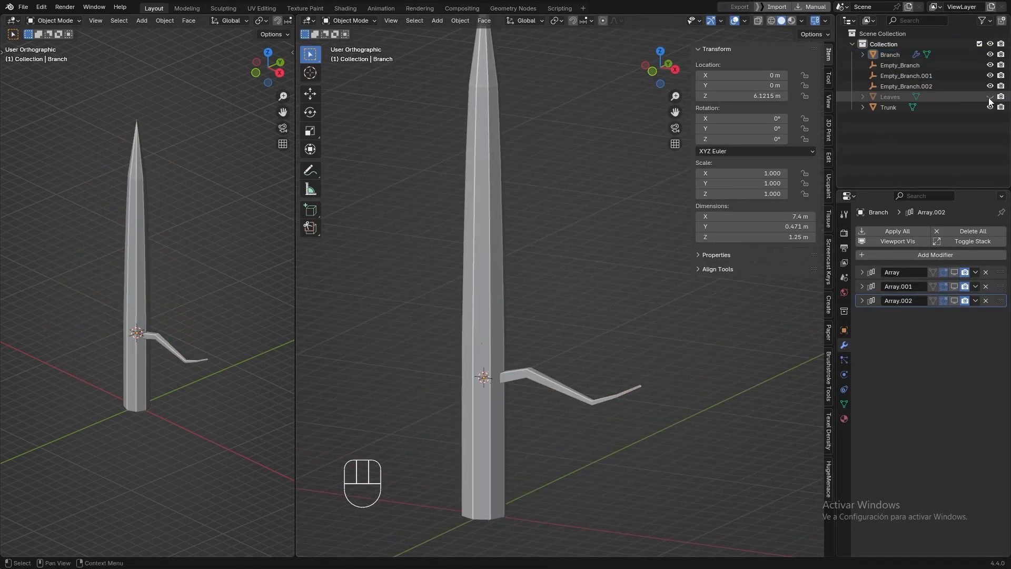
# - Unhide the Leaves object and enter its Edit Mode with X-ray on and edge selection active
pyautogui.click(897, 100)
pyautogui.press('Tab')
pyautogui.hotkey('alt', 'z')
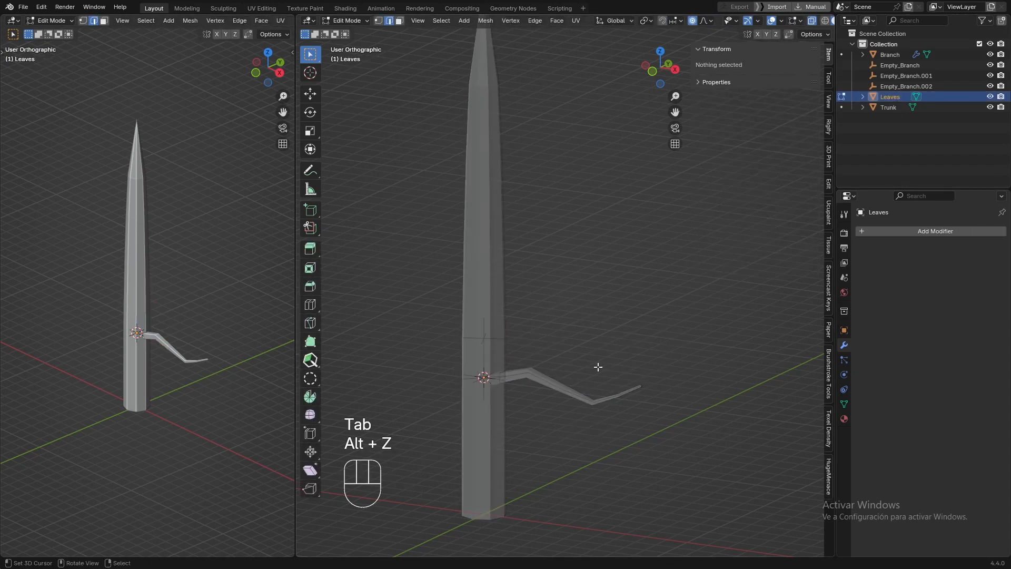
pyautogui.scroll(3, 571, 330)
pyautogui.moveTo(551, 332); pyautogui.dragTo(560, 336, button='middle')
pyautogui.press('1')
pyautogui.press('2')
# - Select the whole path of Leaves edges running inside the branch from the trunk end to the tip
pyautogui.rightClick(458, 356)
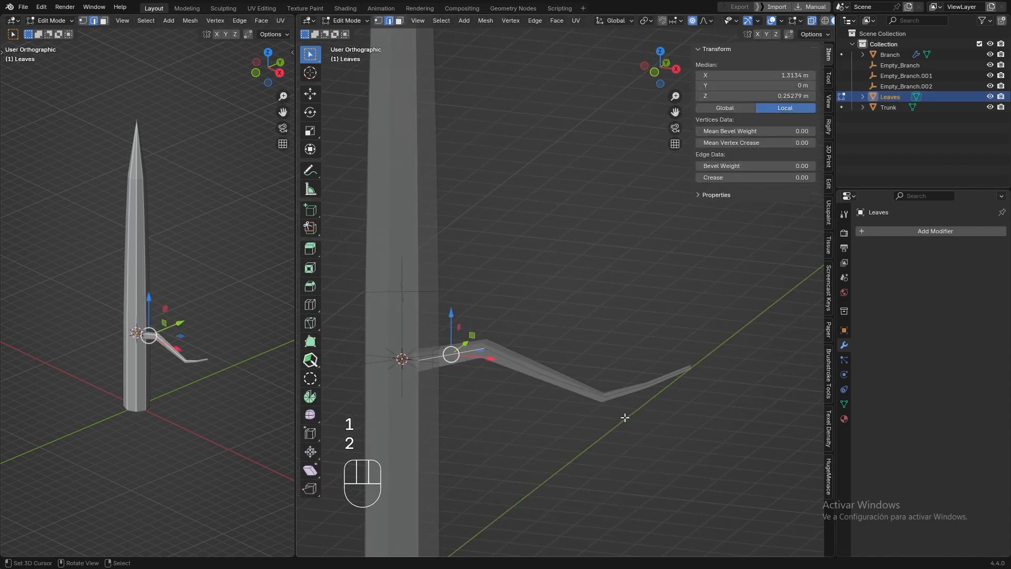
pyautogui.scroll(3, 625, 417)
pyautogui.keyDown('shift'); pyautogui.rightClick(725, 340); pyautogui.keyUp('shift')
pyautogui.hotkey('ctrl', 'z')
pyautogui.keyDown('ctrl'); pyautogui.rightClick(726, 339); pyautogui.keyUp('ctrl')
# - Extrude the selected edges about 0.97 m along negative Y to form a leaf strip, and turn X-ray off
pyautogui.scroll(-2, 678, 363)
pyautogui.moveTo(639, 312); pyautogui.dragTo(571, 347, button='middle')
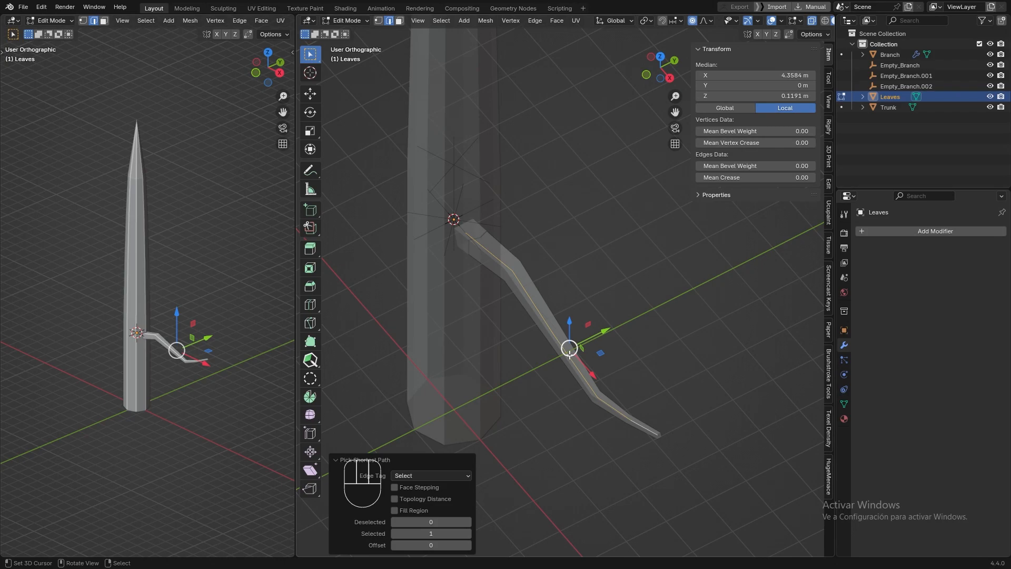
pyautogui.press('e')
pyautogui.press('Escape')
pyautogui.moveTo(606, 331); pyautogui.dragTo(567, 349)
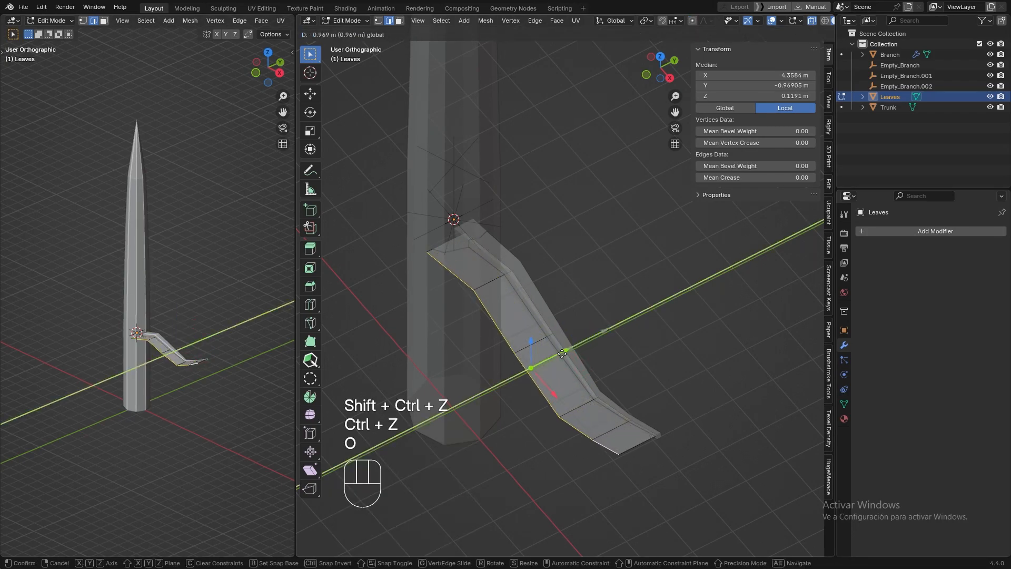
pyautogui.hotkey('alt', 'z')
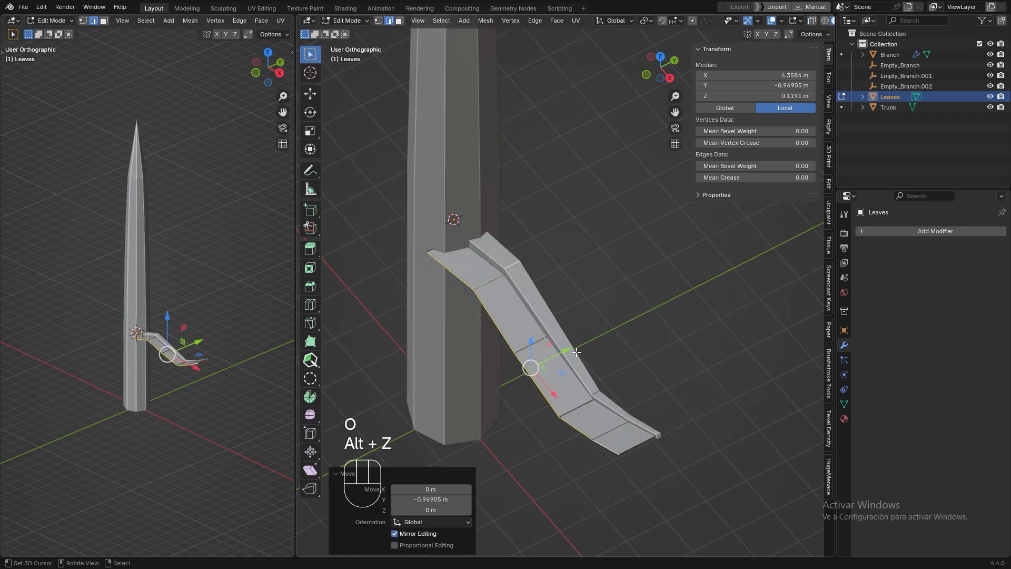
# - In top view, move the leaf strip's outer edge further out to about -1.18 m on Y
pyautogui.moveTo(606, 337); pyautogui.dragTo(653, 369, button='middle')
pyautogui.press('KP_7')
pyautogui.press('g')
pyautogui.press('y')
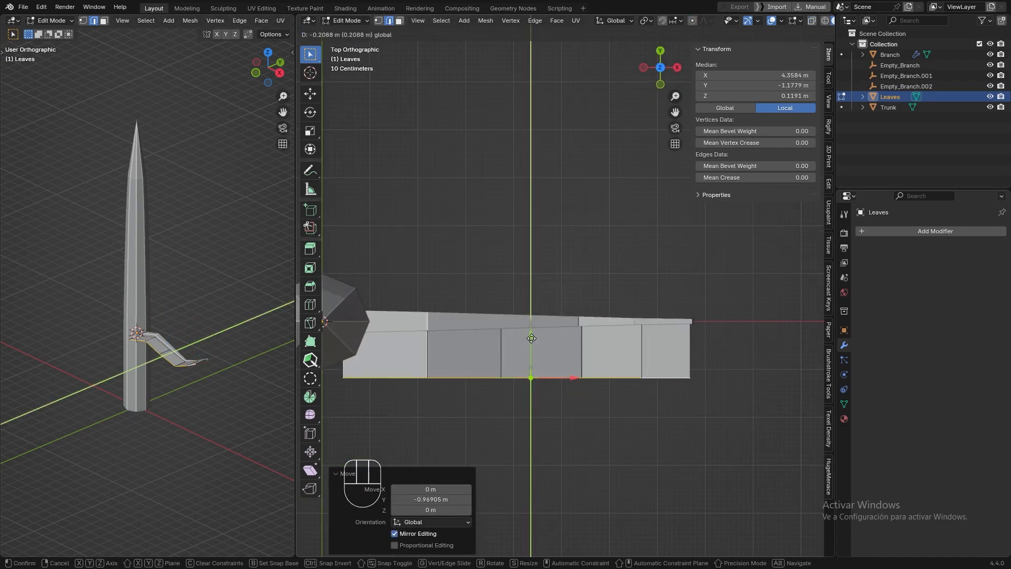
pyautogui.moveTo(531, 339); pyautogui.dragTo(532, 339)
pyautogui.rightClick(700, 409)
# - Move the outer vertices near the leaf's tip inward along Y to taper its outline
pyautogui.press('1')
pyautogui.rightClick(691, 379)
pyautogui.moveTo(691, 336); pyautogui.dragTo(692, 298)
pyautogui.rightClick(642, 378)
pyautogui.moveTo(642, 339); pyautogui.dragTo(642, 327)
pyautogui.rightClick(582, 378)
pyautogui.moveTo(582, 339); pyautogui.dragTo(582, 337)
pyautogui.rightClick(567, 253)
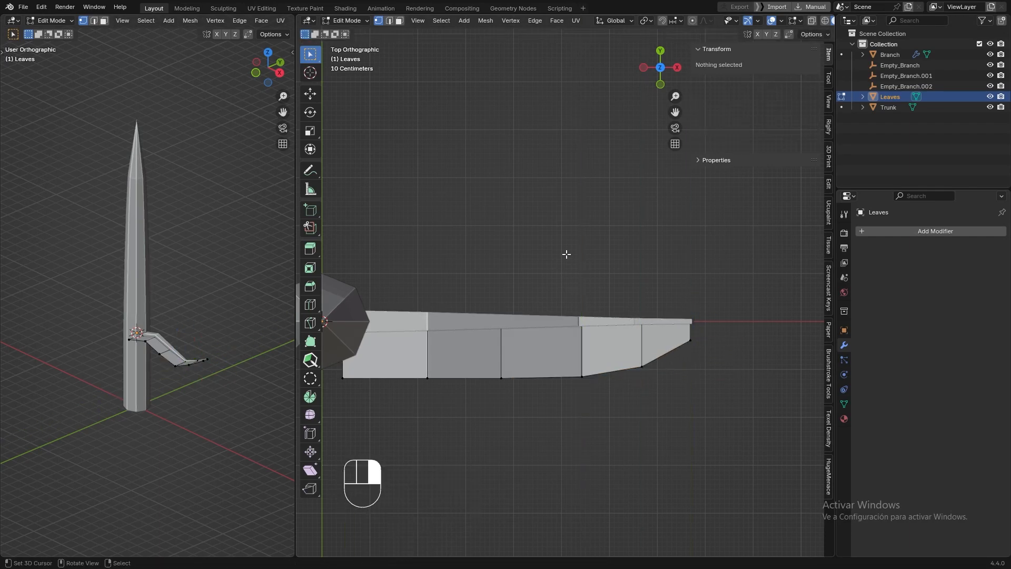
# - Move the leaf's outer corner vertex beside the trunk inward along Y
pyautogui.keyDown('shift'); pyautogui.moveTo(365, 359); pyautogui.dragTo(458, 342, button='middle'); pyautogui.keyUp('shift')
pyautogui.rightClick(436, 359)
pyautogui.moveTo(436, 321); pyautogui.dragTo(437, 301)
# - Select the leaf's complete outer edge path and lower it along Z so the leaf slopes down from the branch
pyautogui.press('2')
pyautogui.moveTo(448, 369); pyautogui.dragTo(416, 295, button='middle')
pyautogui.rightClick(403, 308)
pyautogui.keyDown('ctrl'); pyautogui.rightClick(716, 408); pyautogui.keyUp('ctrl')
pyautogui.moveTo(716, 409); pyautogui.dragTo(587, 349, button='middle')
pyautogui.moveTo(557, 330); pyautogui.dragTo(552, 358)
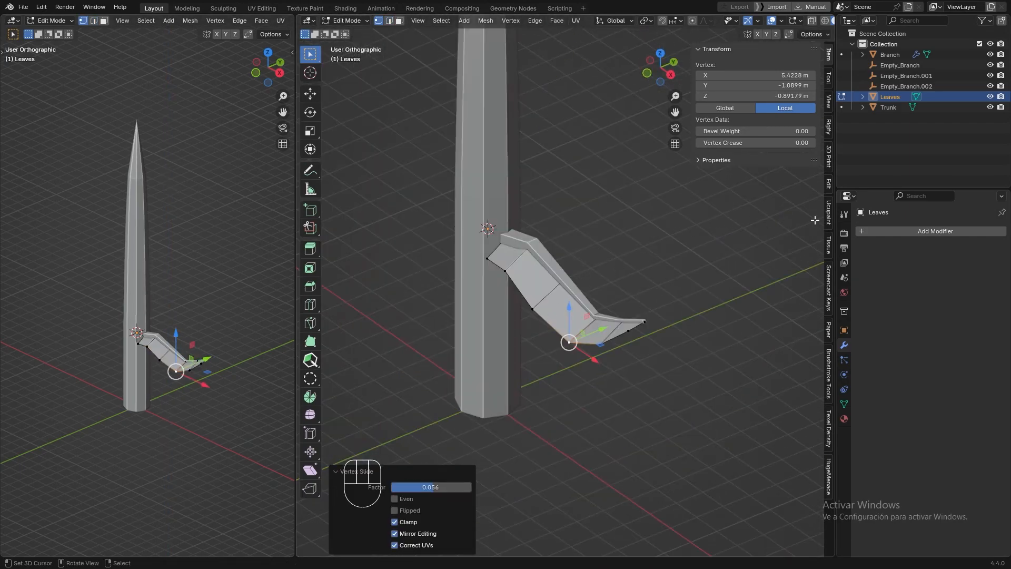
# - Add a Mirror modifier to Leaves on the Y axis only, with Branch as the mirror object
pyautogui.click(897, 231)
pyautogui.moveTo(897, 235)
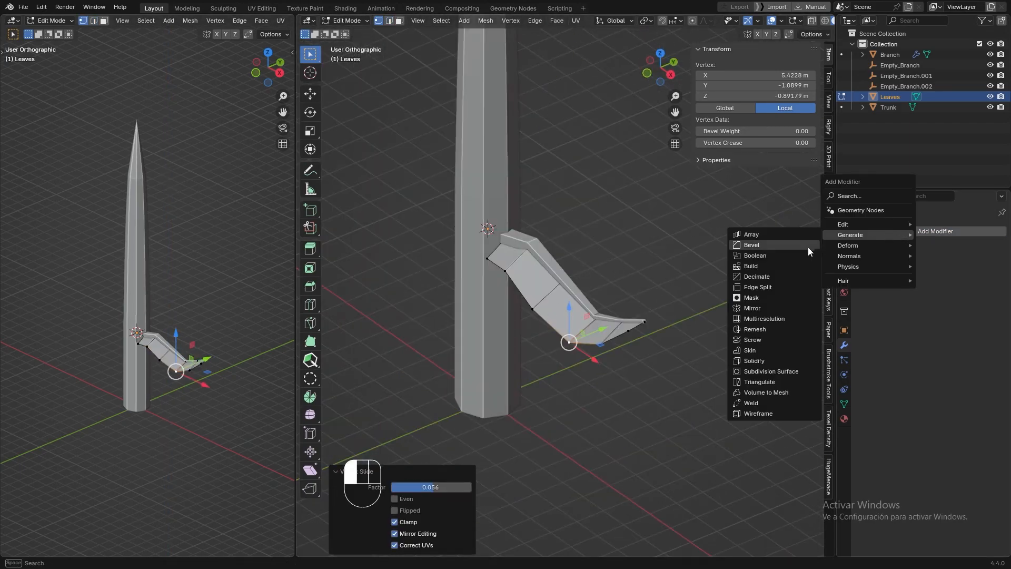
pyautogui.click(768, 309)
pyautogui.click(953, 288)
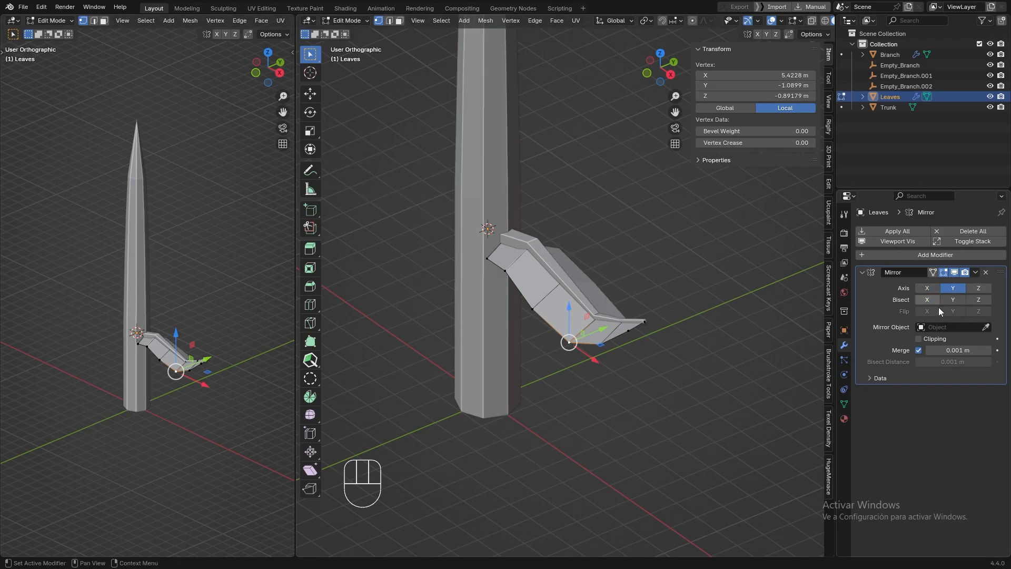
pyautogui.click(986, 327)
pyautogui.click(546, 248)
# - Add Branch to the selection alongside Leaves so that Branch is the active object
pyautogui.moveTo(546, 249); pyautogui.dragTo(580, 253, button='middle')
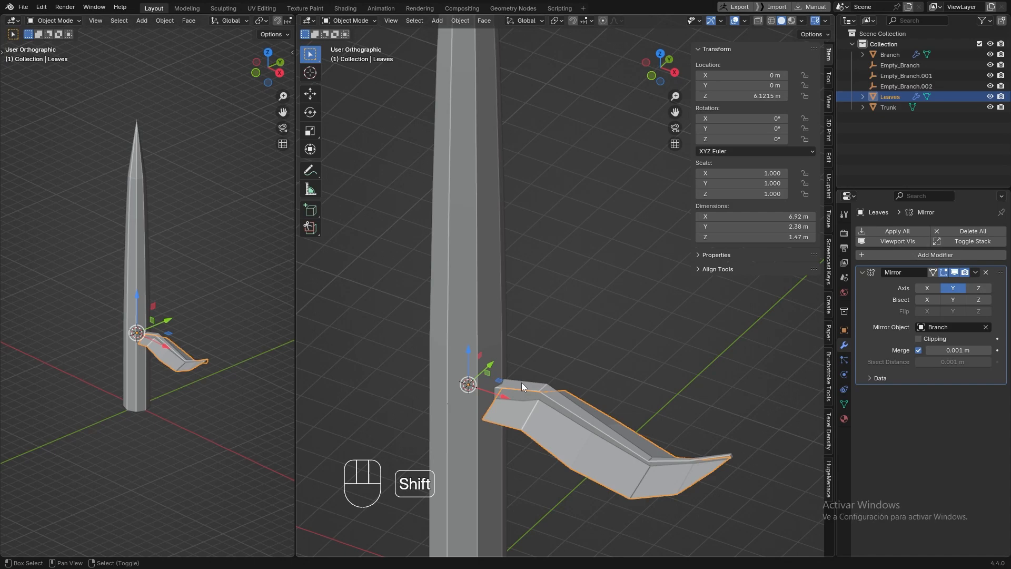
pyautogui.keyDown('shift'); pyautogui.click(522, 382); pyautogui.keyUp('shift')
pyautogui.hotkey('ctrl', 'c')
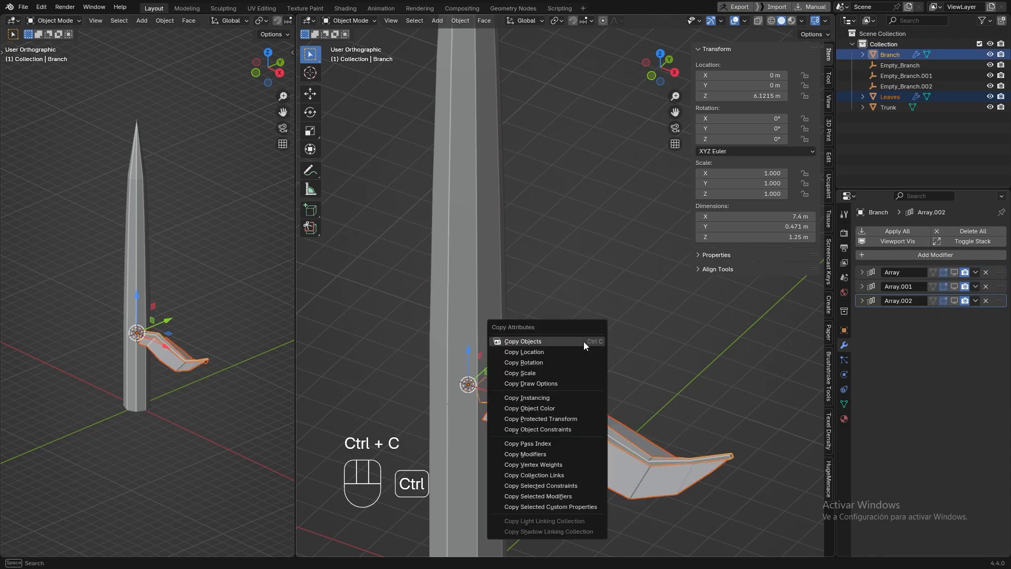
pyautogui.click(566, 496)
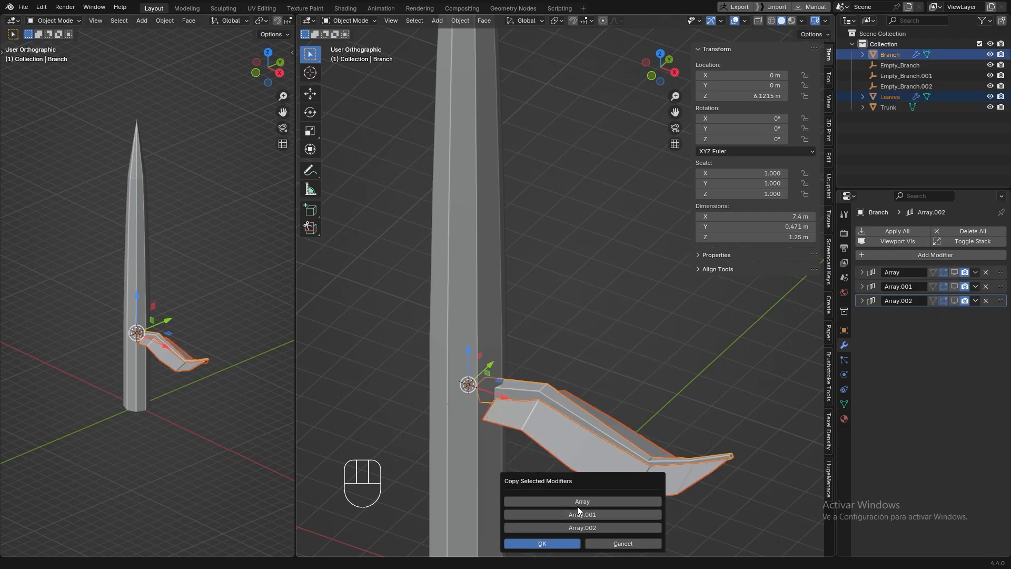
pyautogui.moveTo(577, 504); pyautogui.dragTo(571, 529)
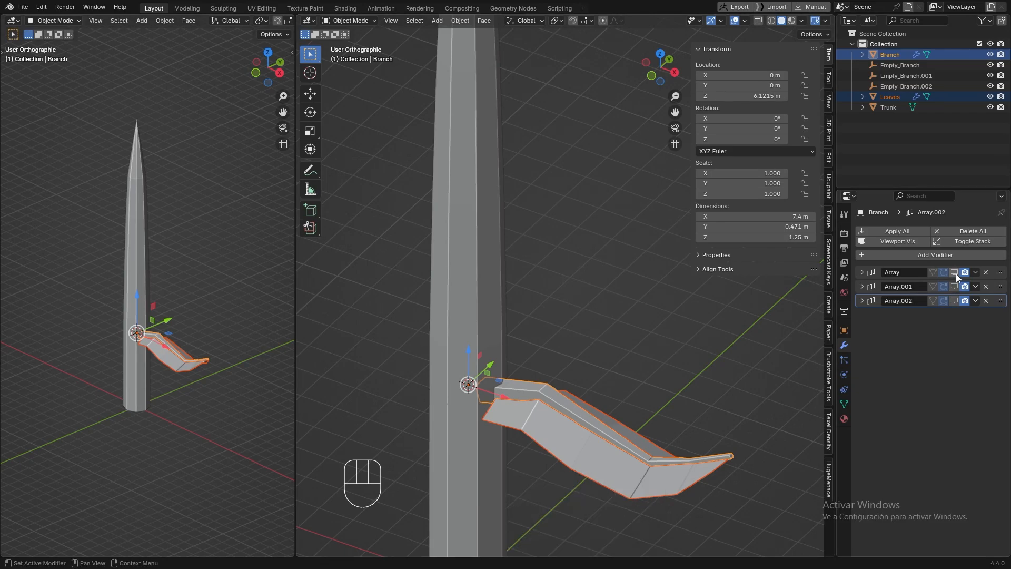
# - Enable Branch's three Array modifiers in the viewport and copy Array, Array.001 and Array.002 to Leaves
pyautogui.moveTo(956, 273); pyautogui.dragTo(953, 303)
pyautogui.hotkey('ctrl', 'c')
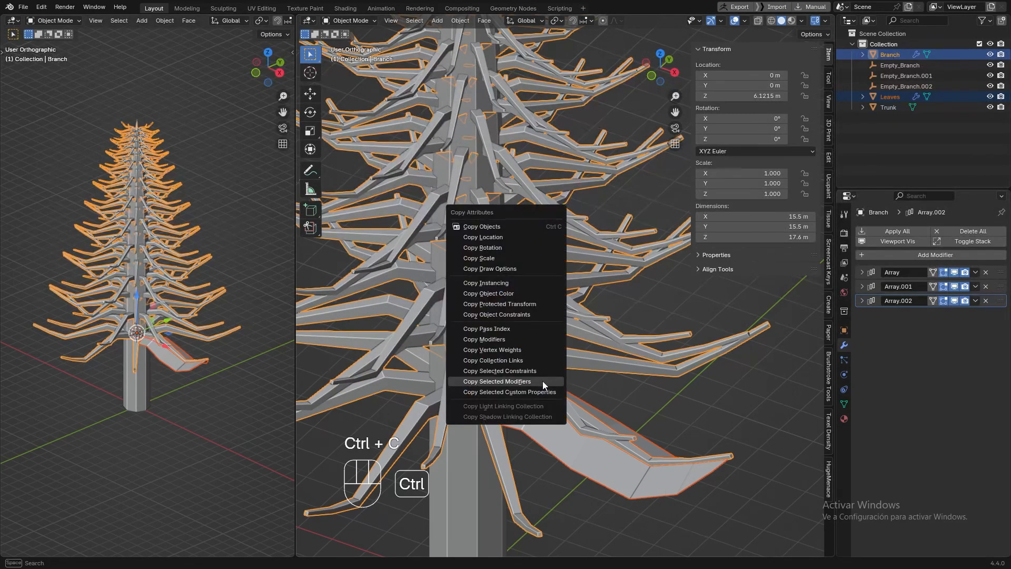
pyautogui.click(543, 381)
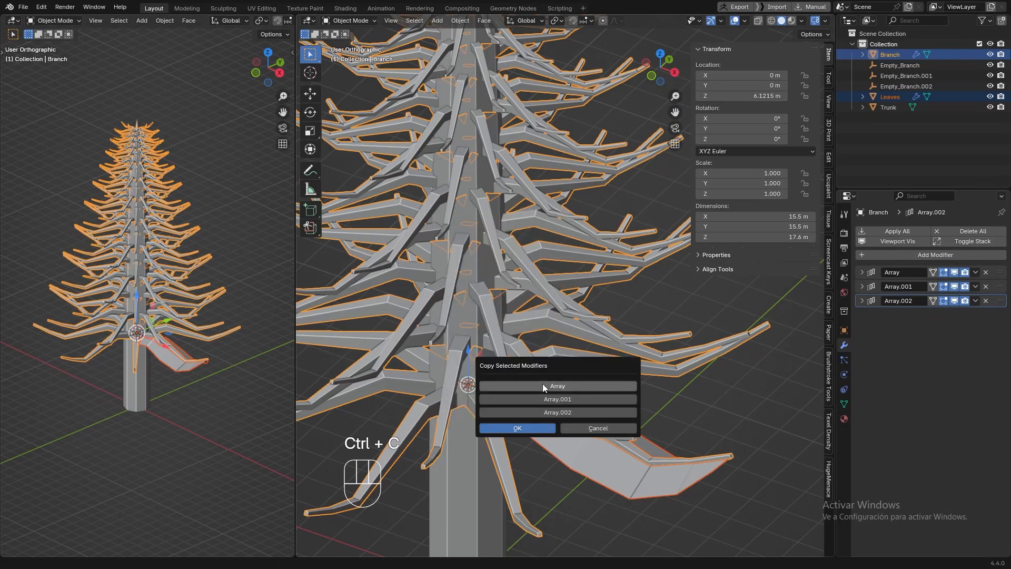
pyautogui.moveTo(542, 386); pyautogui.dragTo(536, 413)
pyautogui.click(522, 428)
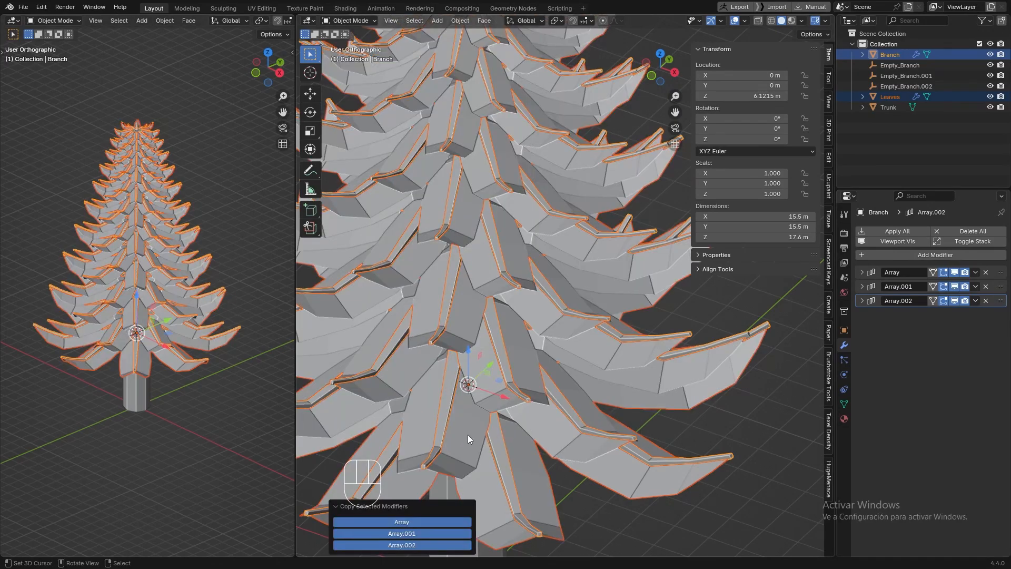
pyautogui.scroll(-5, 669, 419)
pyautogui.click(690, 437)
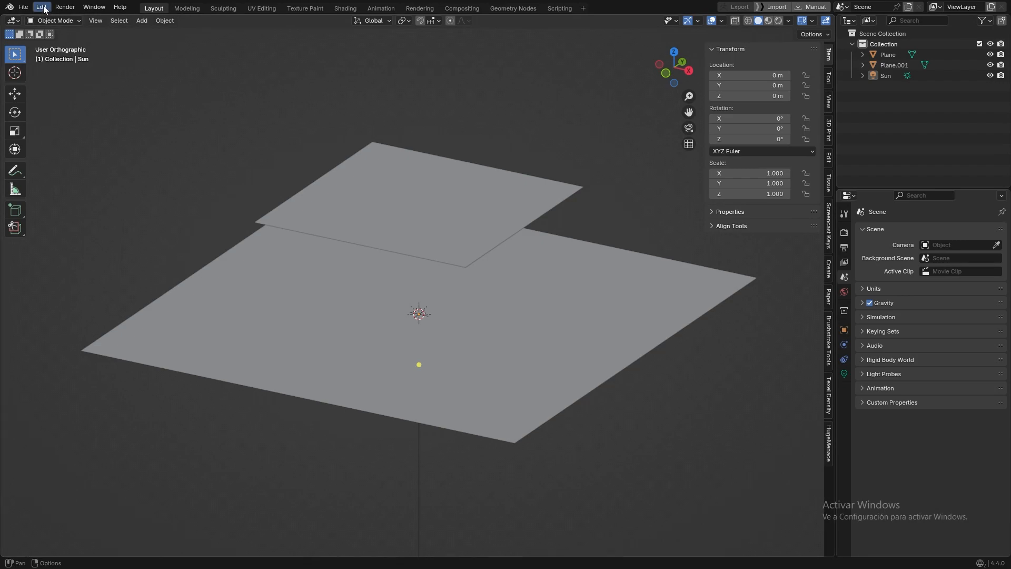
# - Search the extensions in the preferences for "Brus" to check for the Brushstroke Tools add-on
pyautogui.click(45, 7)
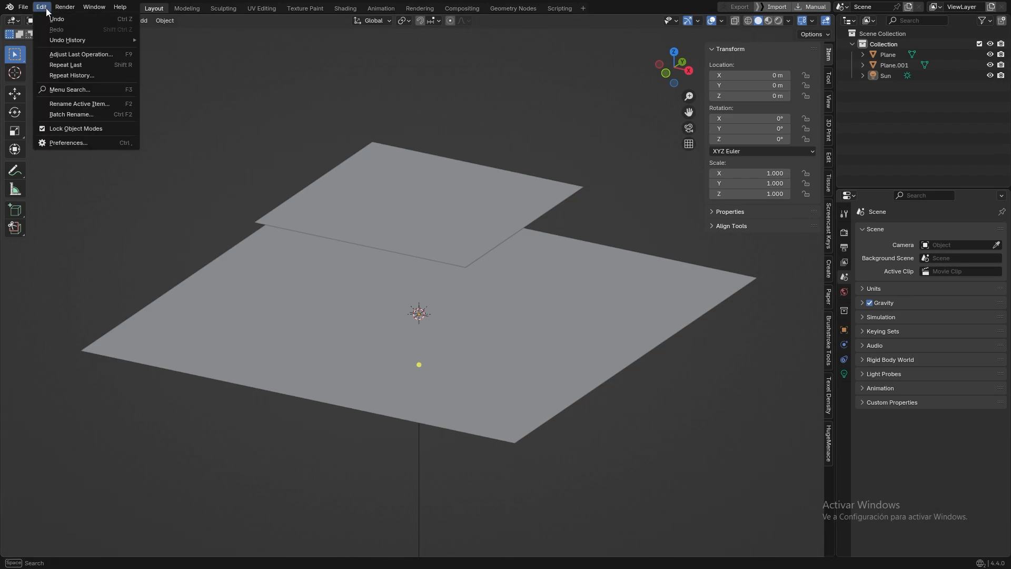
pyautogui.click(72, 143)
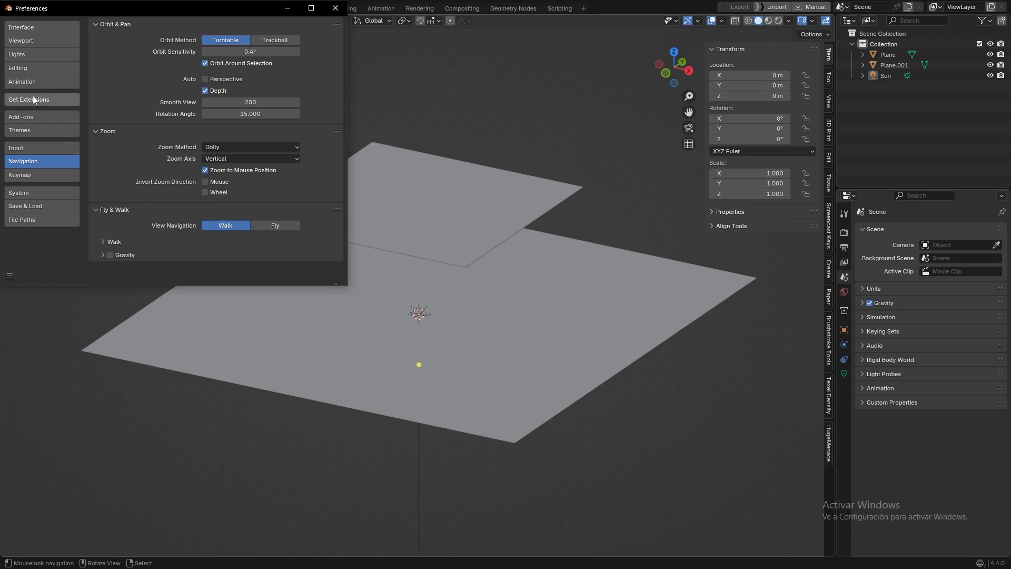
pyautogui.click(22, 100)
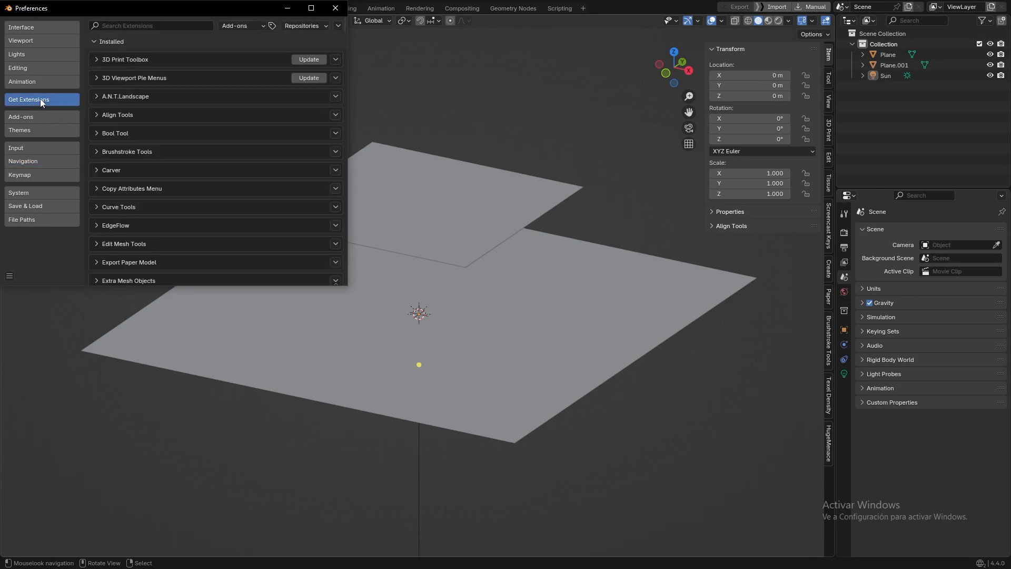
pyautogui.click(164, 26)
pyautogui.write('Brus')
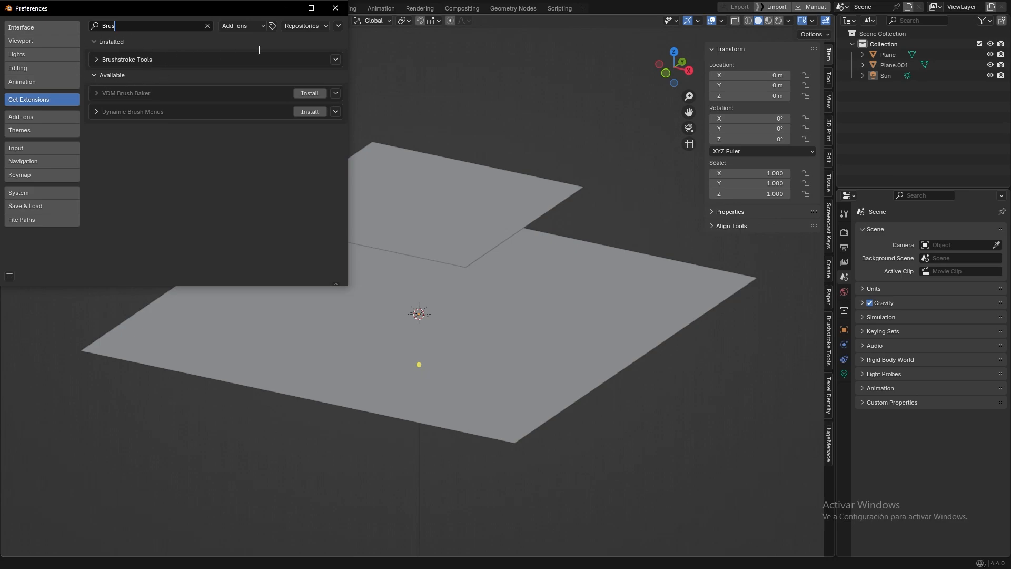
pyautogui.click(337, 8)
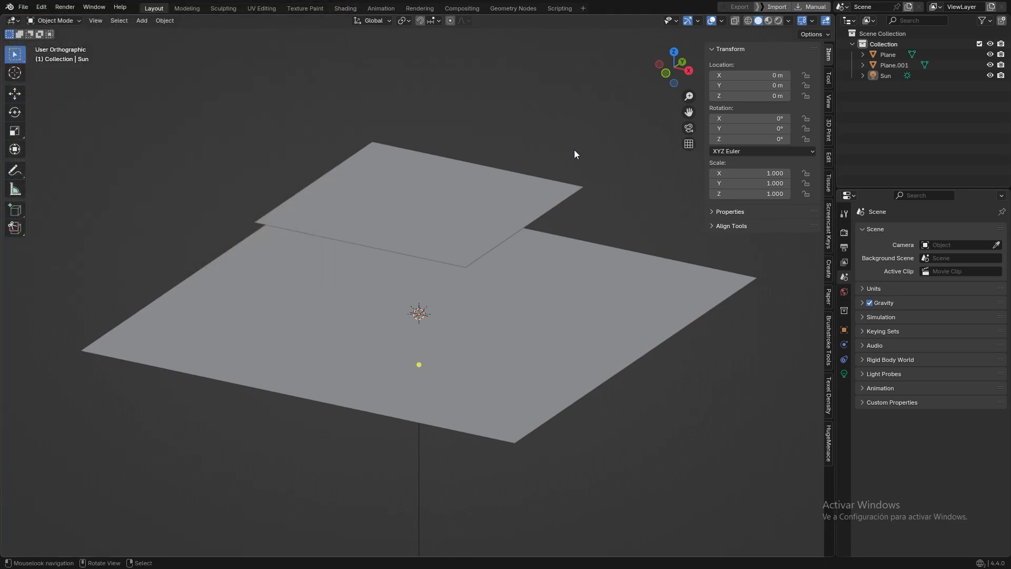
# - Identify the scene's objects by selecting the large lower plane, the small upper plane and the sun light in turn
pyautogui.click(591, 285)
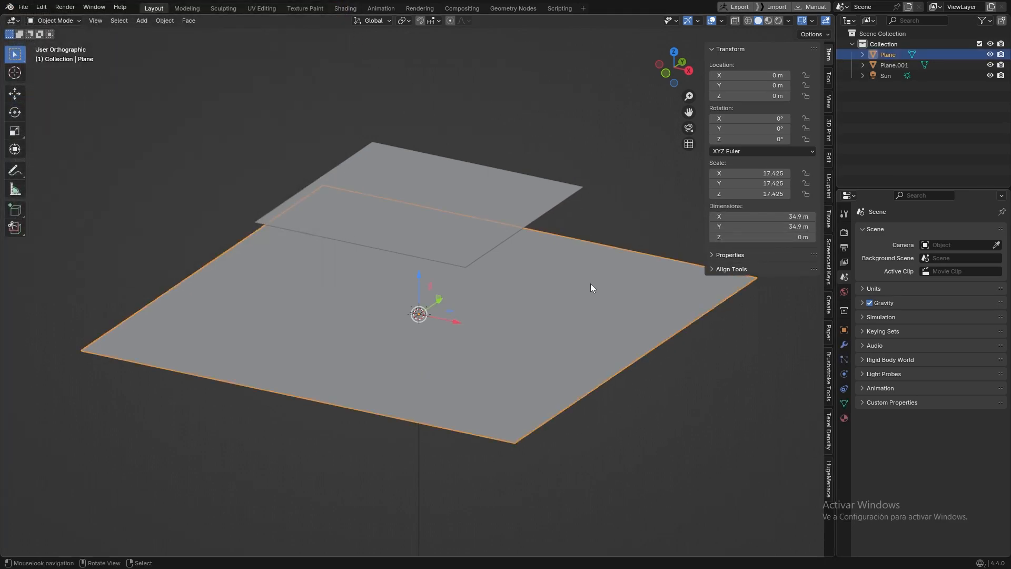
pyautogui.click(556, 197)
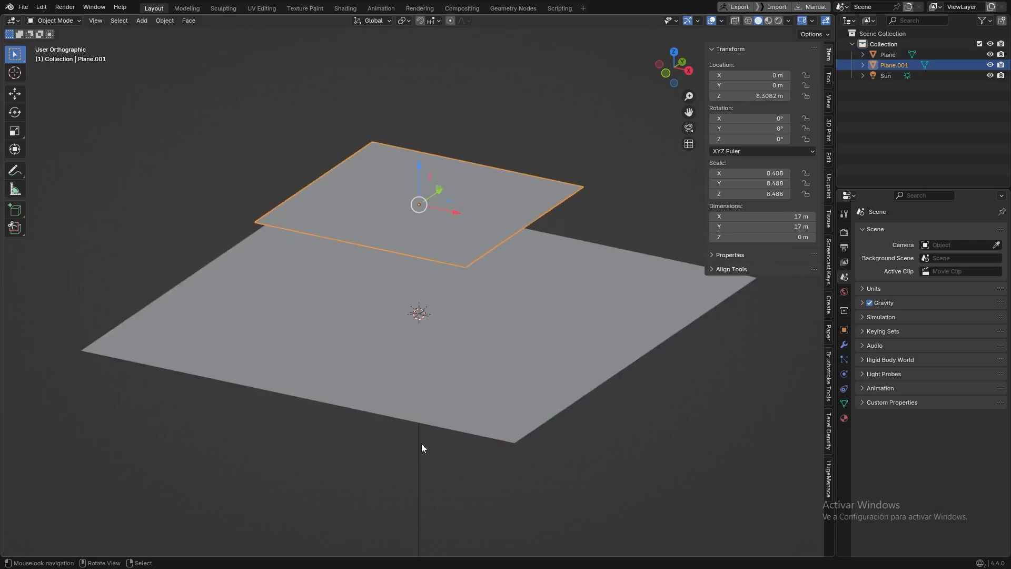
pyautogui.click(420, 448)
# - Add a Fill brushstroke layer to the upper plane, Plane.001, with Brushstroke Tools and show the viewport in rendered shading
pyautogui.click(569, 188)
pyautogui.click(829, 376)
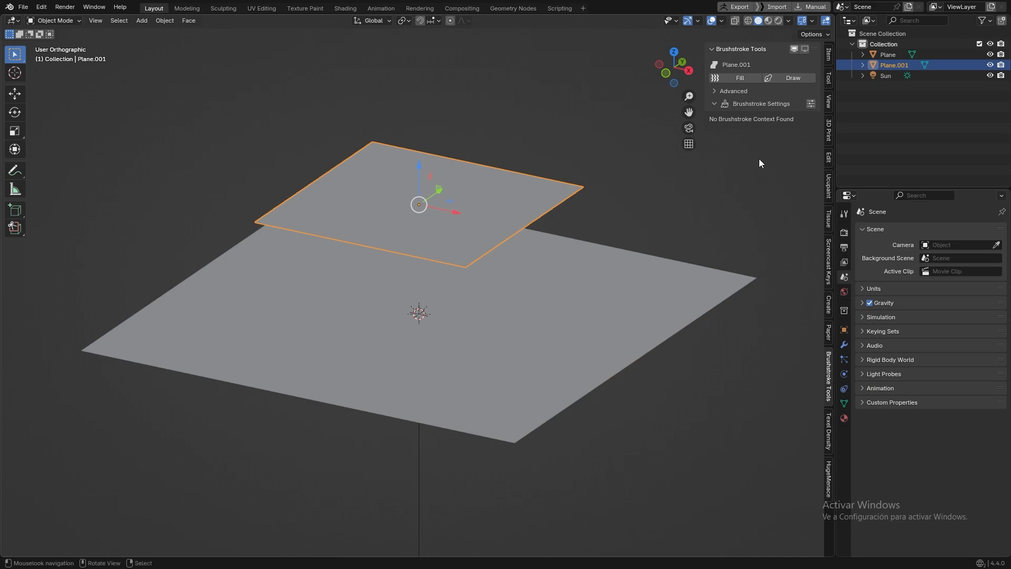
pyautogui.hotkey('shift', 'alt', 'c')
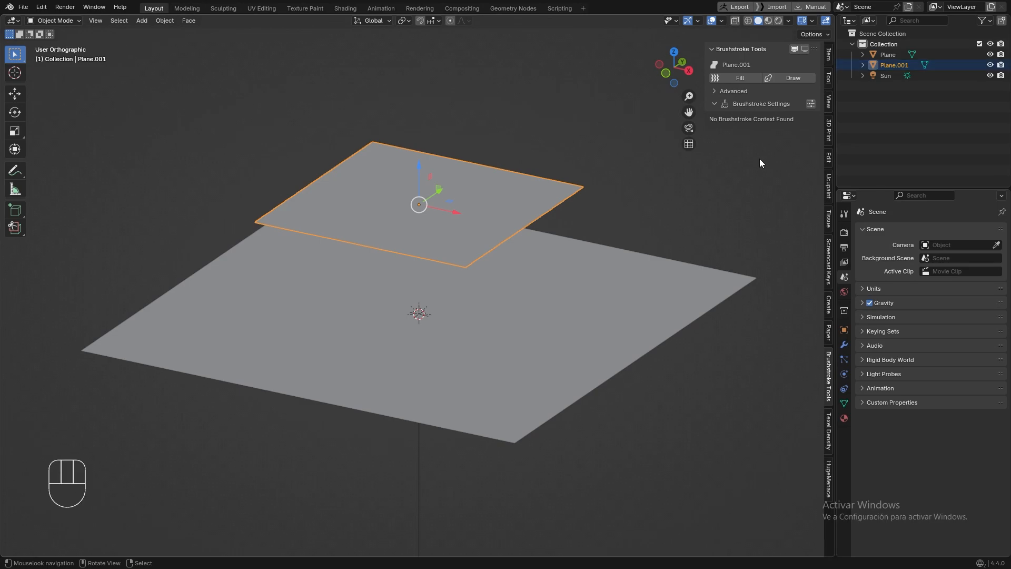
pyautogui.click(745, 77)
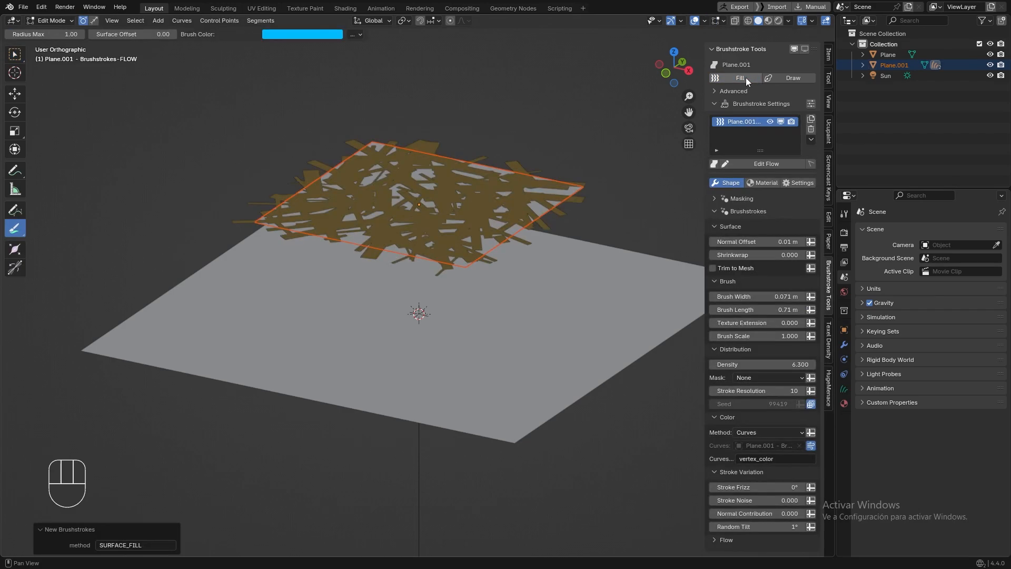
pyautogui.click(779, 20)
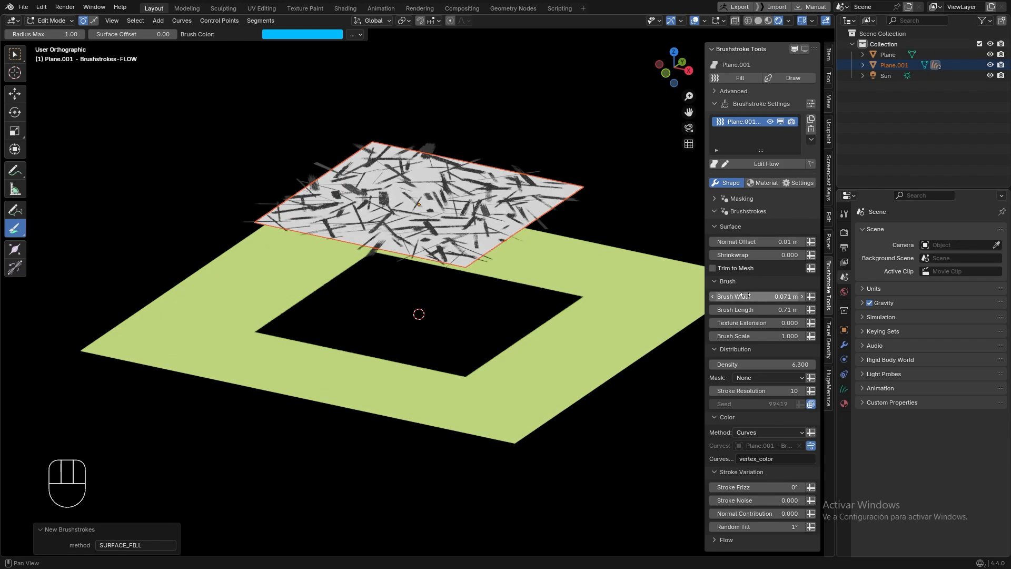
# - Set the brushstrokes' Brush Width to 0.061 m, Brush Length to 0.99 m, Brush Scale to 1.350 and Stroke Noise to 1.500
pyautogui.moveTo(746, 296)
pyautogui.mouseDown()
pyautogui.moveTo(779, 296)
pyautogui.moveTo(762, 296)
pyautogui.mouseUp()
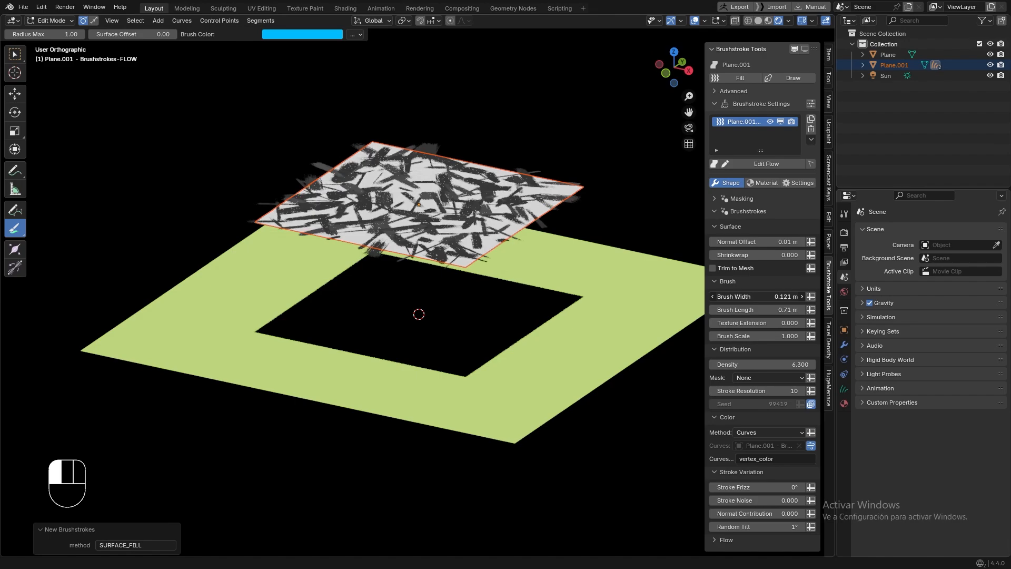
pyautogui.moveTo(741, 296)
pyautogui.mouseDown()
pyautogui.moveTo(734, 311)
pyautogui.moveTo(764, 310)
pyautogui.moveTo(735, 310)
pyautogui.moveTo(737, 336)
pyautogui.moveTo(753, 336)
pyautogui.moveTo(739, 336)
pyautogui.mouseUp()
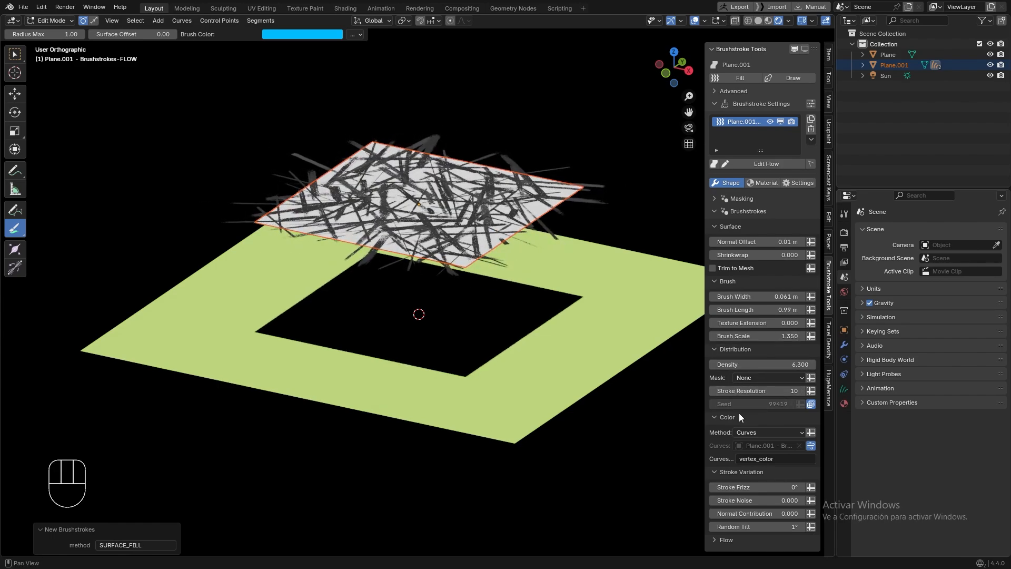
pyautogui.moveTo(745, 500)
pyautogui.mouseDown()
pyautogui.moveTo(772, 500)
pyautogui.moveTo(743, 500)
pyautogui.moveTo(743, 527)
pyautogui.moveTo(760, 526)
pyautogui.mouseUp()
# - Try a Random Tilt of 45° on the brushstrokes, and set it back to 1°
pyautogui.click(738, 526)
pyautogui.write('90')
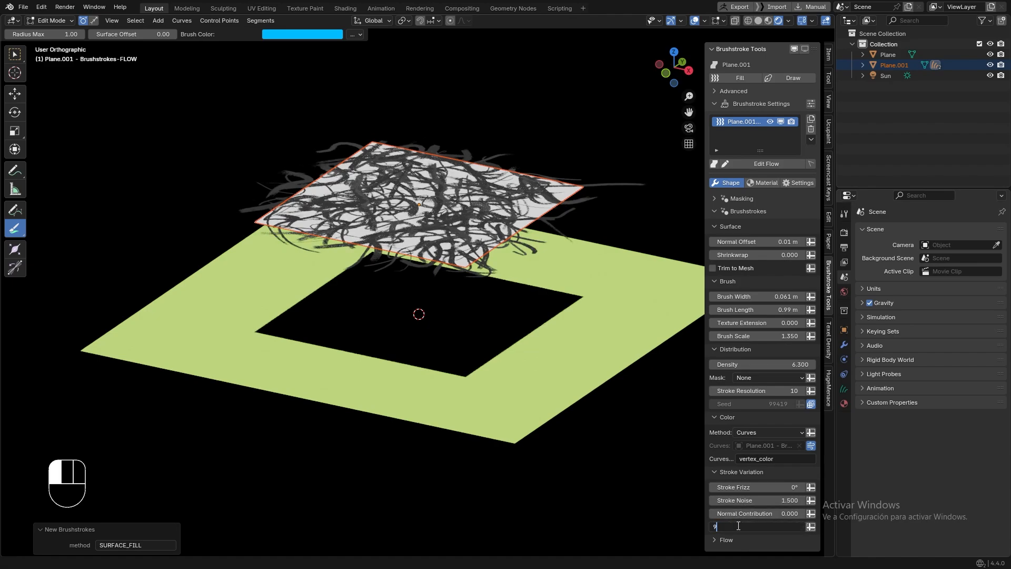
pyautogui.press('Return')
pyautogui.click(741, 526)
pyautogui.press('Return')
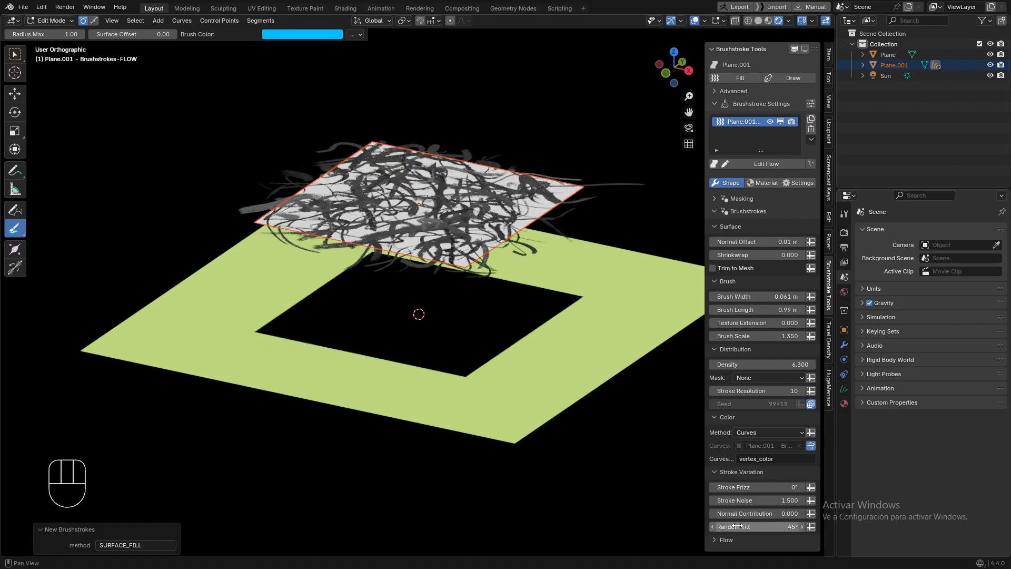
pyautogui.click(738, 525)
pyautogui.write('10')
pyautogui.press('Return')
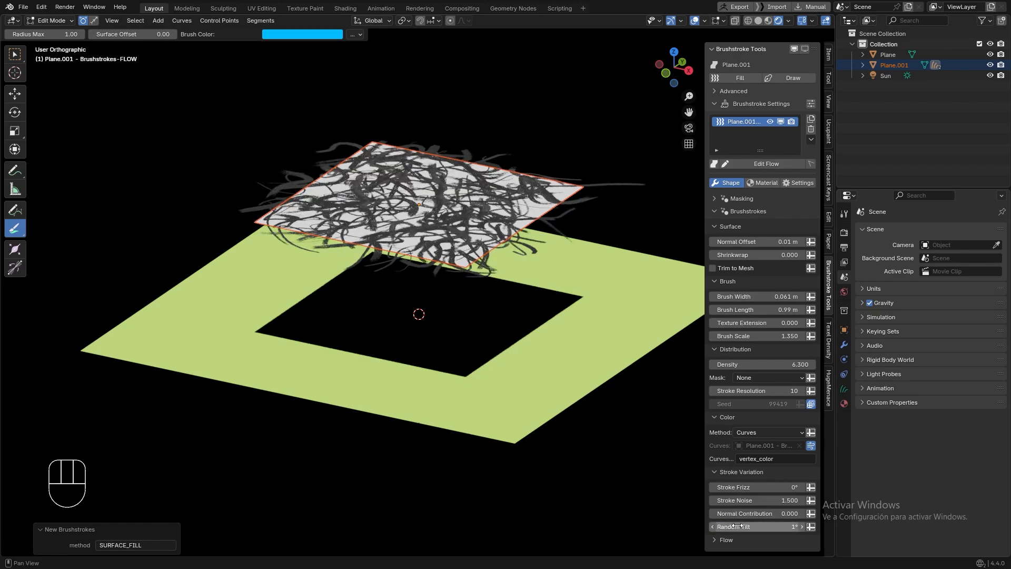
# - Set the brushstrokes' Stroke Noise to 0.990 and Density to 8.350
pyautogui.moveTo(737, 500); pyautogui.dragTo(706, 500)
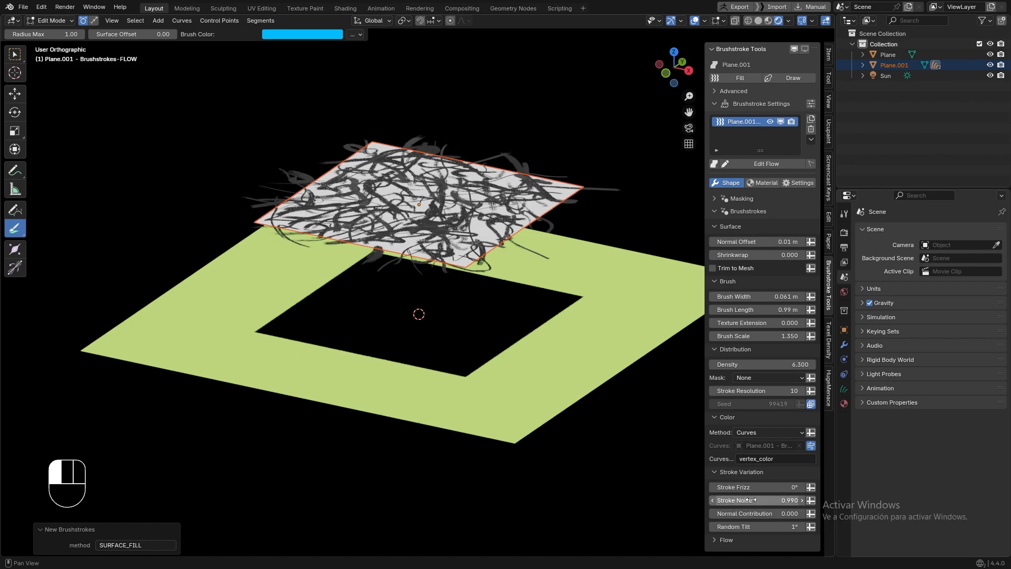
pyautogui.moveTo(754, 364); pyautogui.dragTo(801, 364)
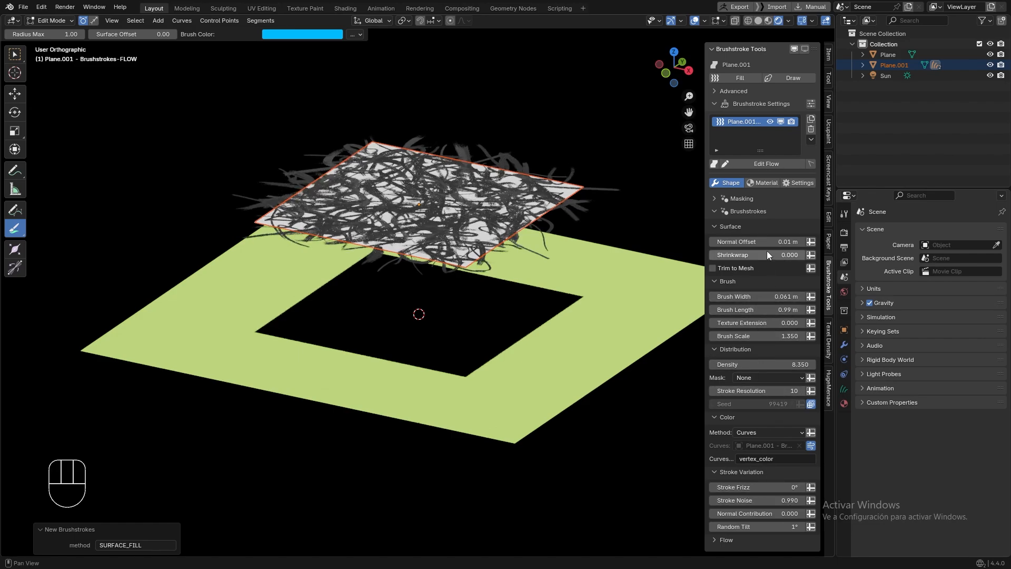
# - Try directing the brushstrokes with a flow curve drawn diagonally on the upper plane, undo it, and leave flow editing
pyautogui.click(782, 163)
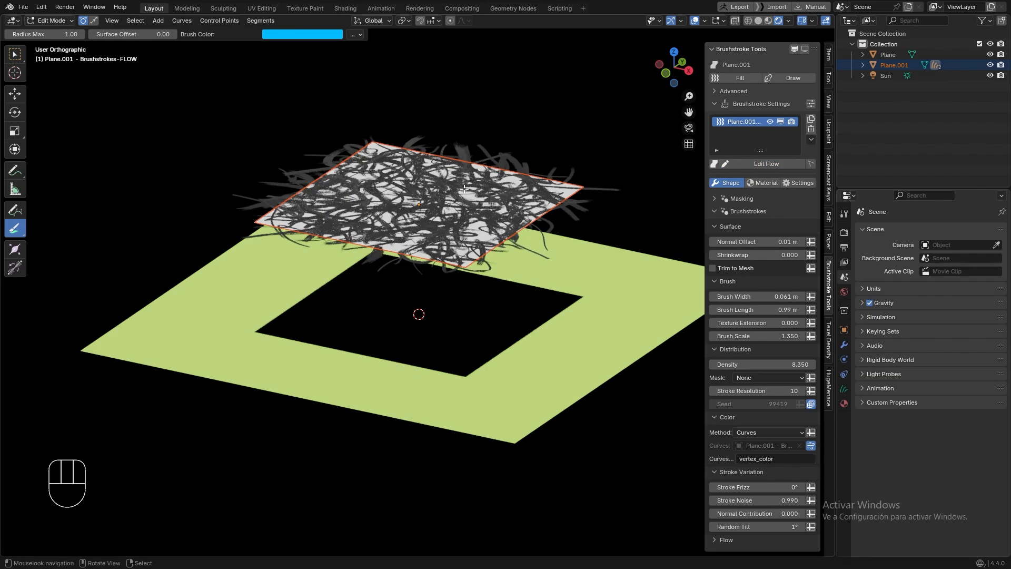
pyautogui.moveTo(465, 189); pyautogui.dragTo(422, 238)
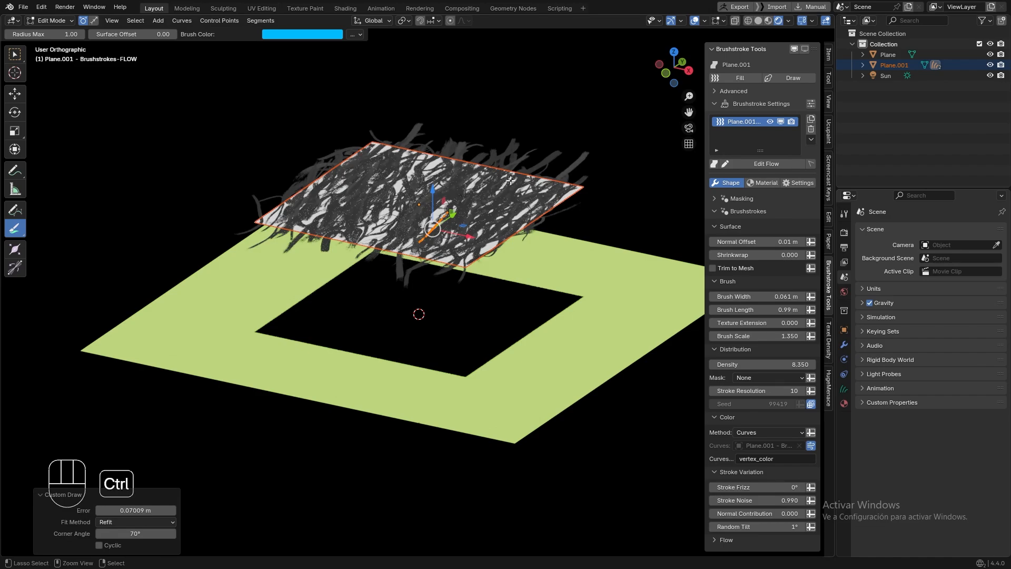
pyautogui.hotkey('ctrl', 'z')
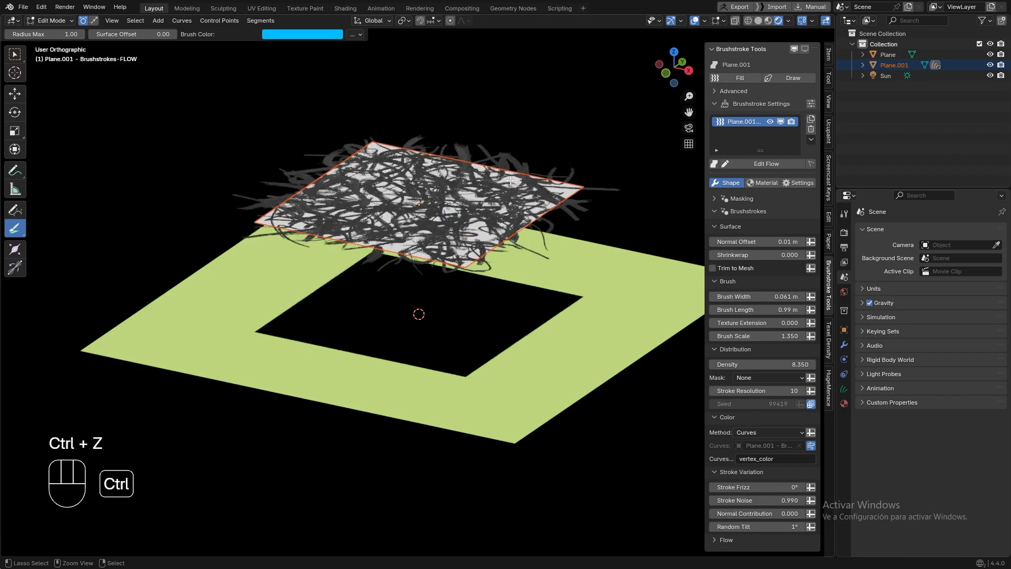
pyautogui.click(714, 165)
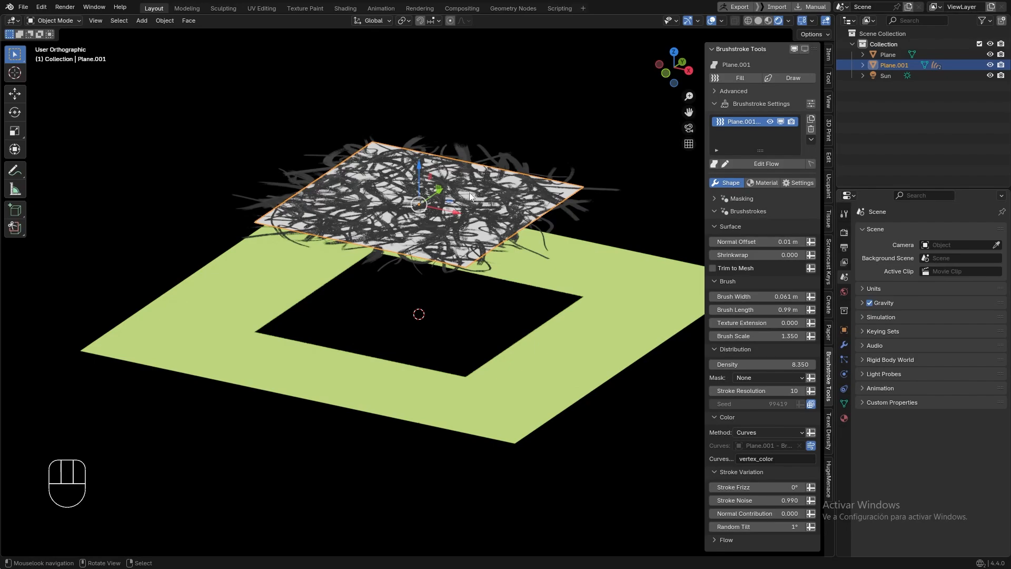
# - Mark the upper plane's +X side edge as Brush Flow so the strokes align with it
pyautogui.press('Tab')
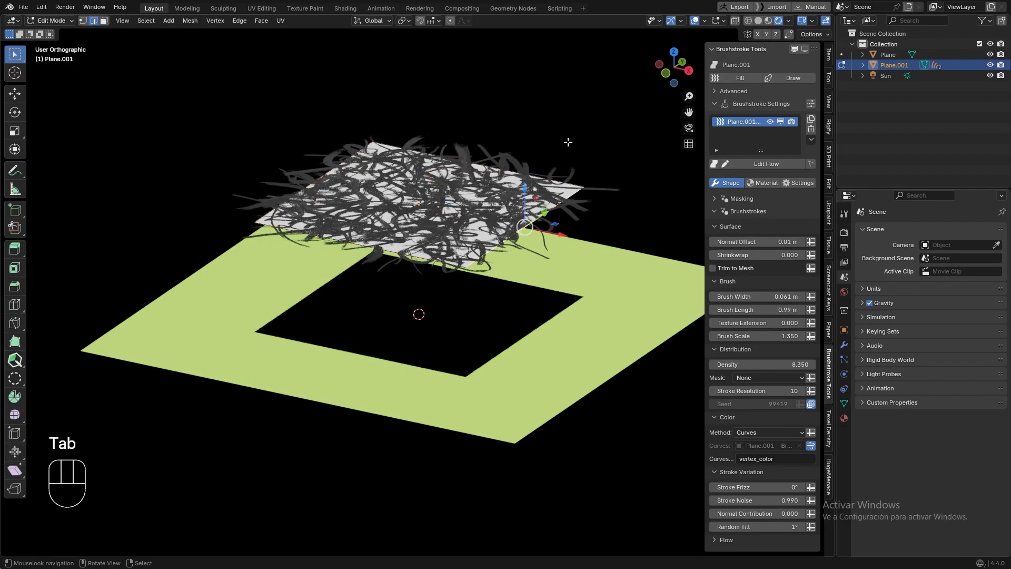
pyautogui.click(560, 182)
pyautogui.click(572, 194)
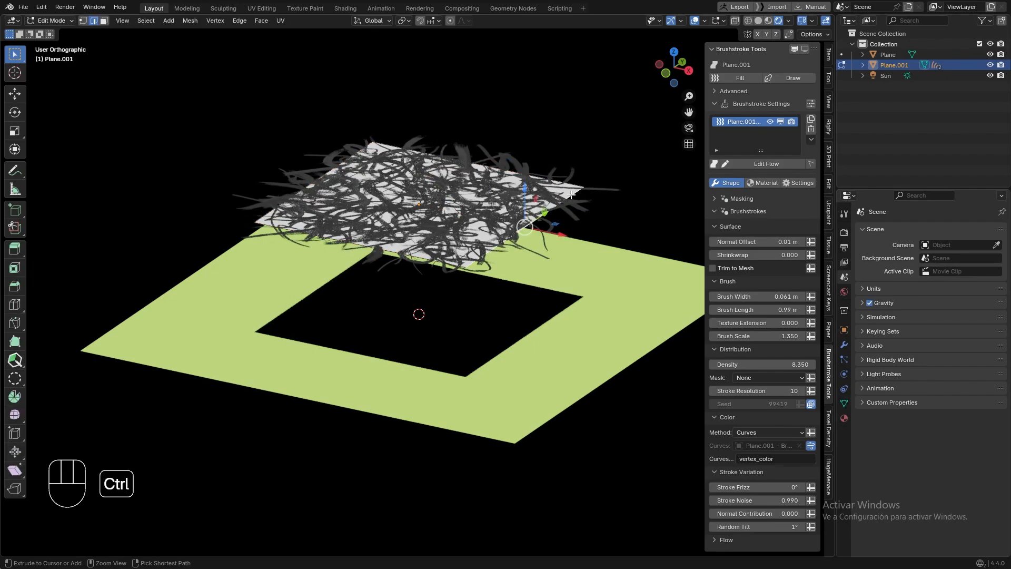
pyautogui.hotkey('ctrl', 'alt', 'f')
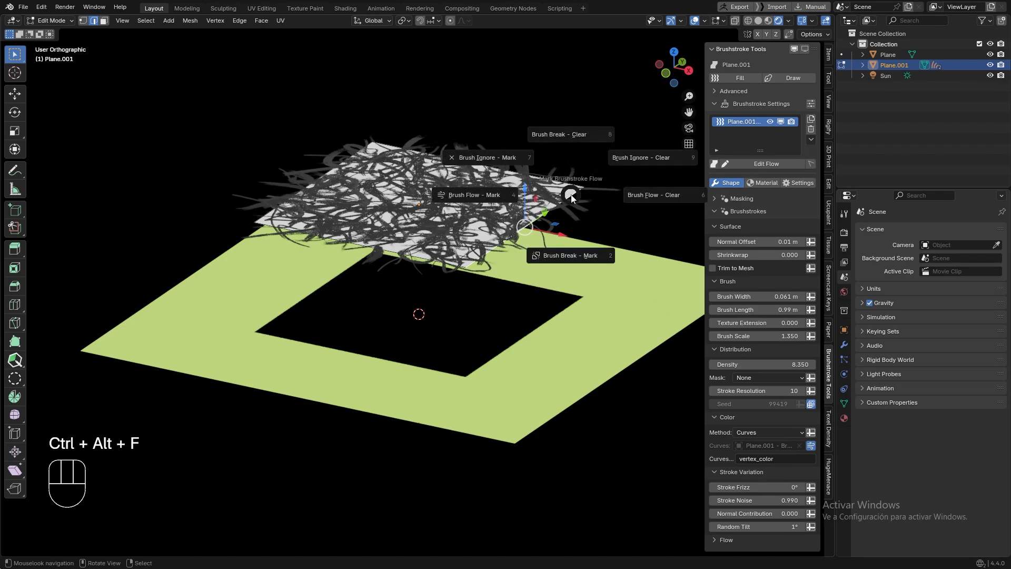
pyautogui.click(497, 194)
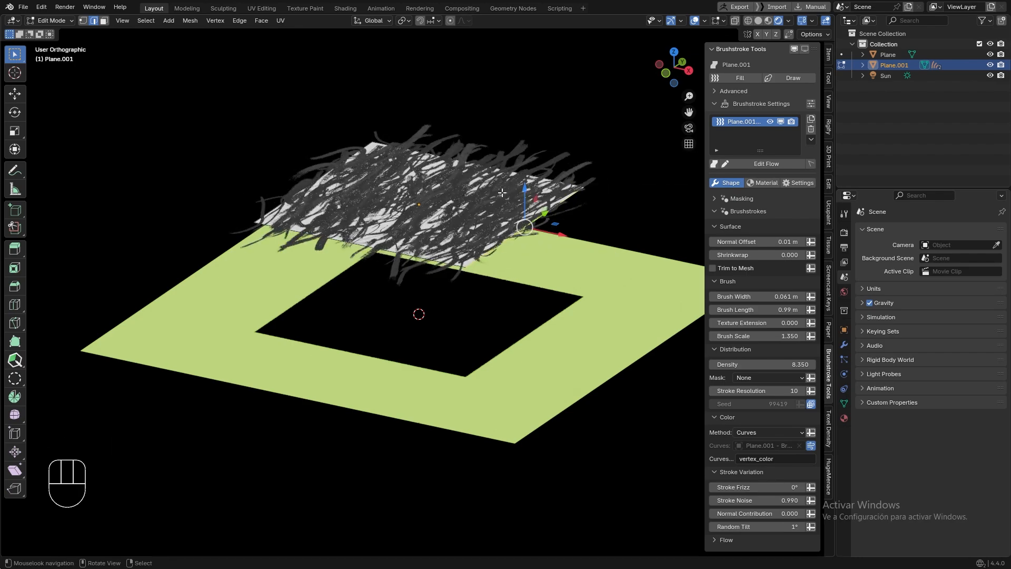
pyautogui.press('Tab')
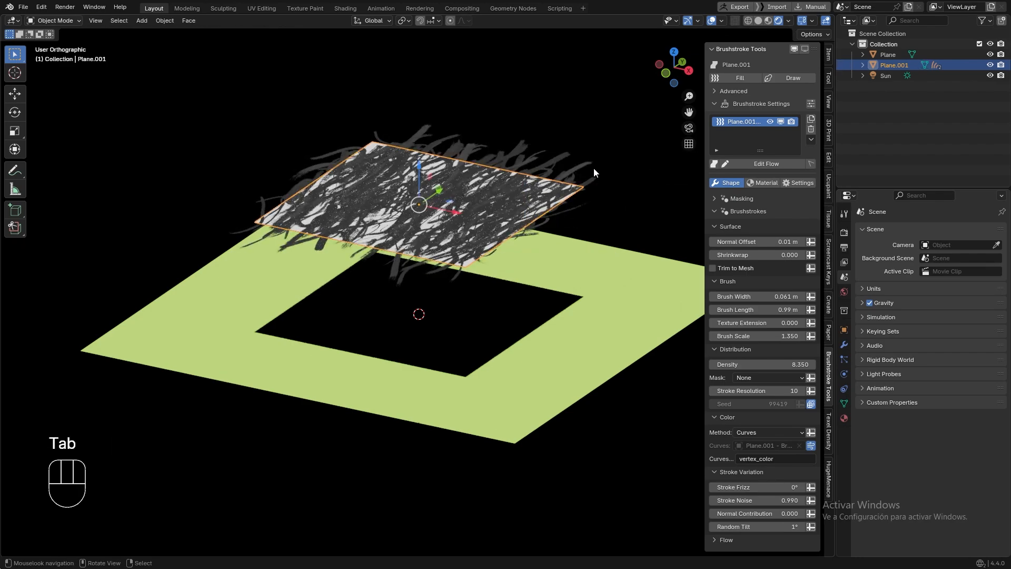
# - Try a green brush color, #446C23, on the material of the upper plane's brushstrokes
pyautogui.rightClick(578, 162)
pyautogui.click(650, 180)
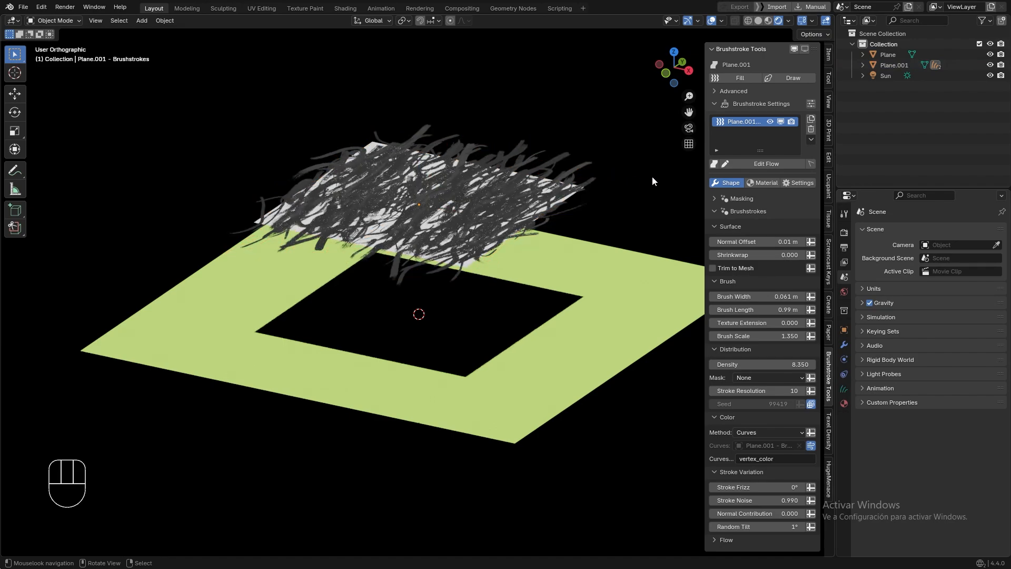
pyautogui.click(758, 181)
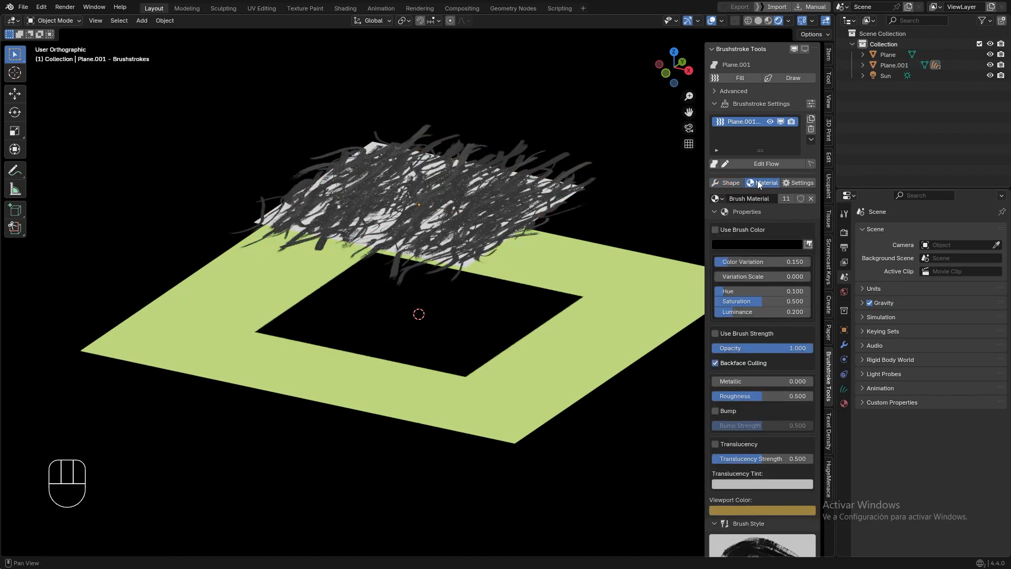
pyautogui.click(717, 232)
pyautogui.click(730, 244)
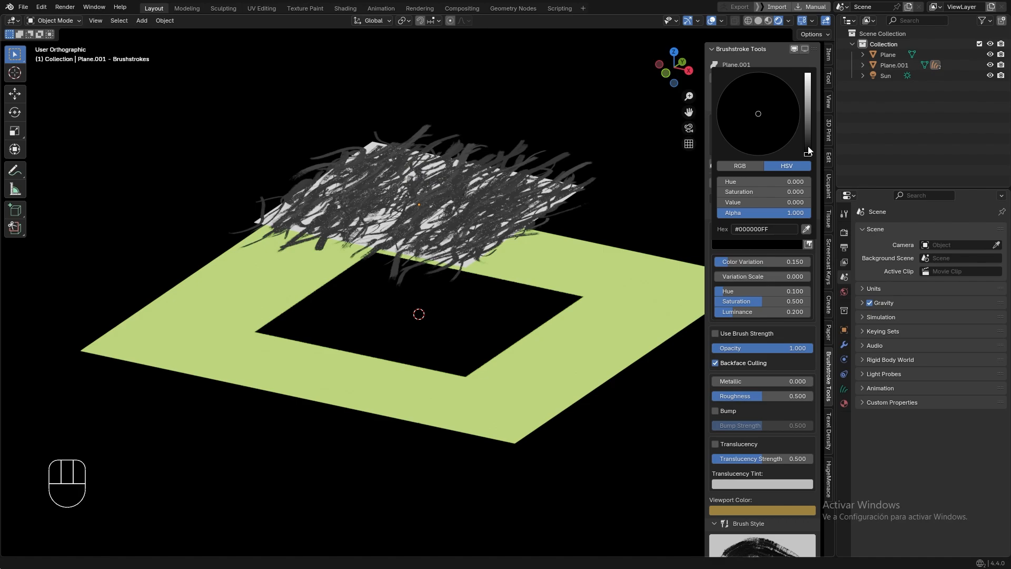
pyautogui.moveTo(808, 151); pyautogui.dragTo(808, 120)
pyautogui.moveTo(738, 114); pyautogui.dragTo(731, 112)
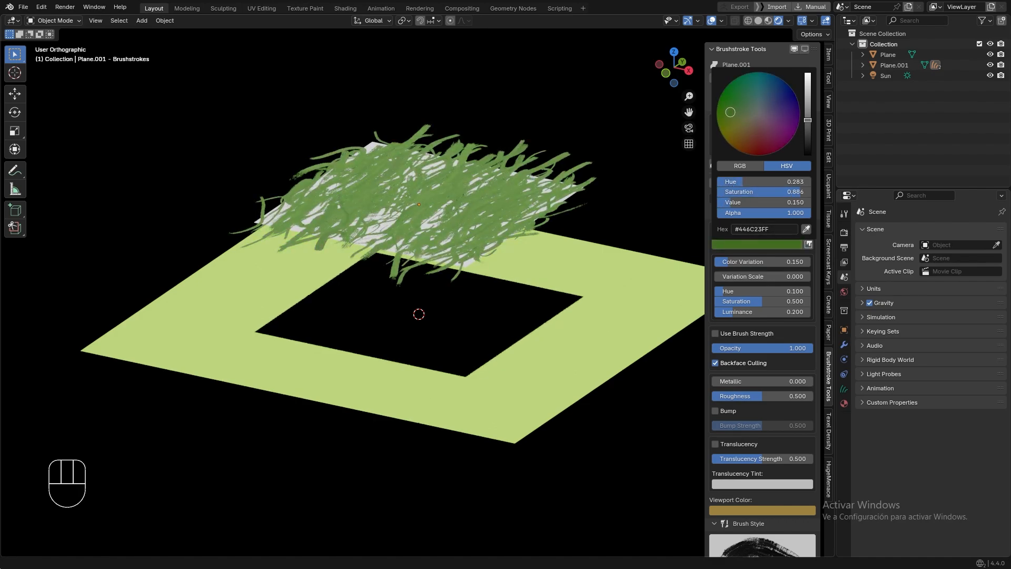
# - Set the brush material's Color Variation to 0.764 and its color to dark red, #6C332B
pyautogui.moveTo(743, 262); pyautogui.dragTo(810, 262)
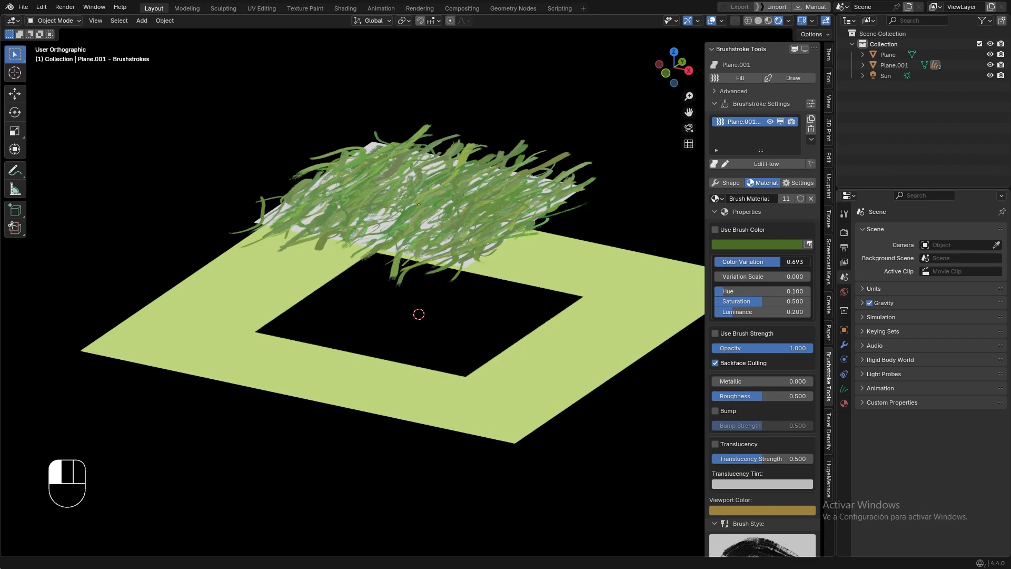
pyautogui.click(775, 262)
pyautogui.click(766, 244)
pyautogui.click(767, 244)
pyautogui.click(755, 141)
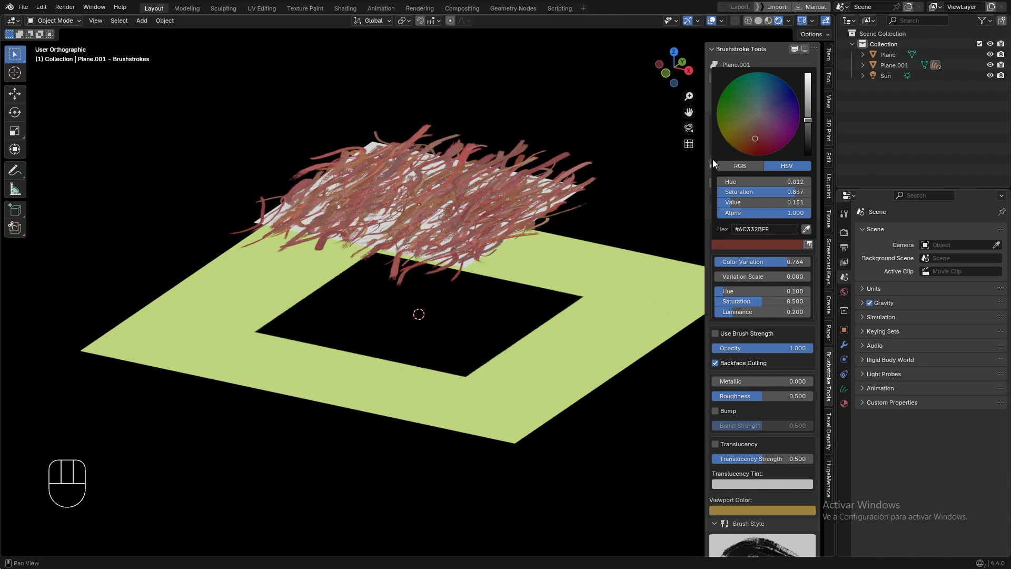
# - Try the Fat (Loaded) and Feathery oil paint brush styles on the upper plane's brushstrokes
pyautogui.scroll(-6, 754, 315)
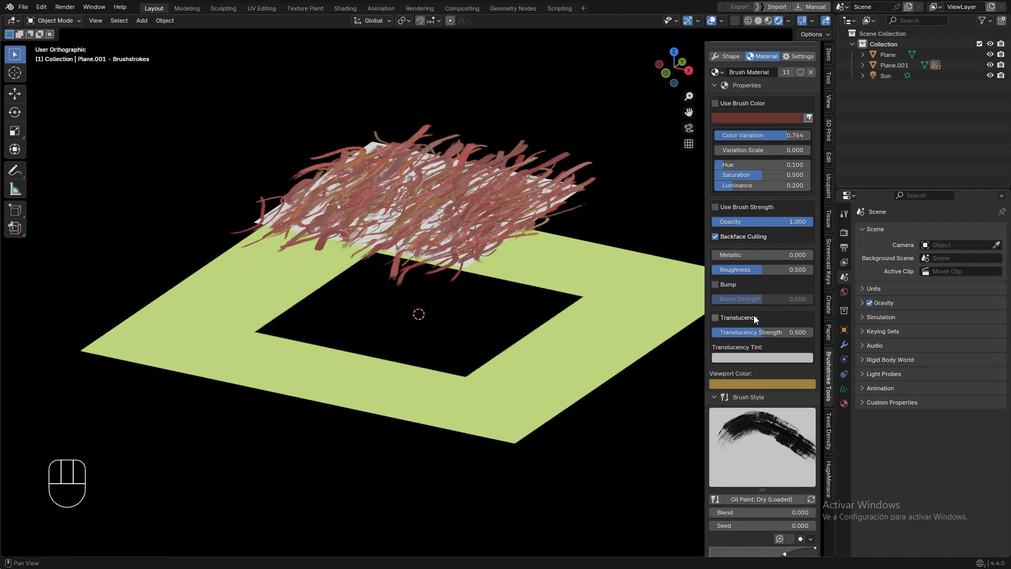
pyautogui.click(766, 502)
pyautogui.click(747, 521)
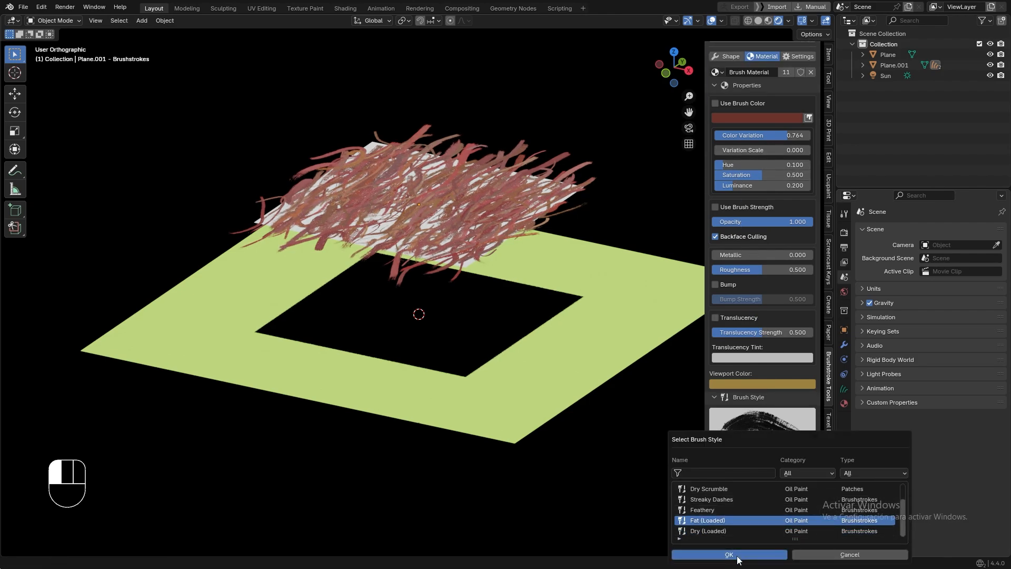
pyautogui.click(737, 556)
pyautogui.click(738, 498)
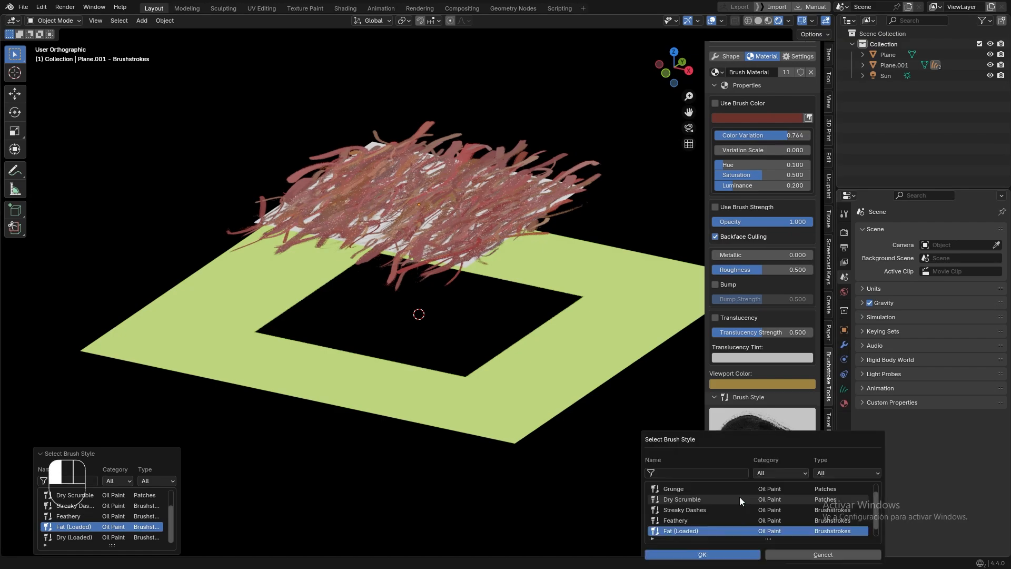
pyautogui.click(709, 520)
pyautogui.click(705, 555)
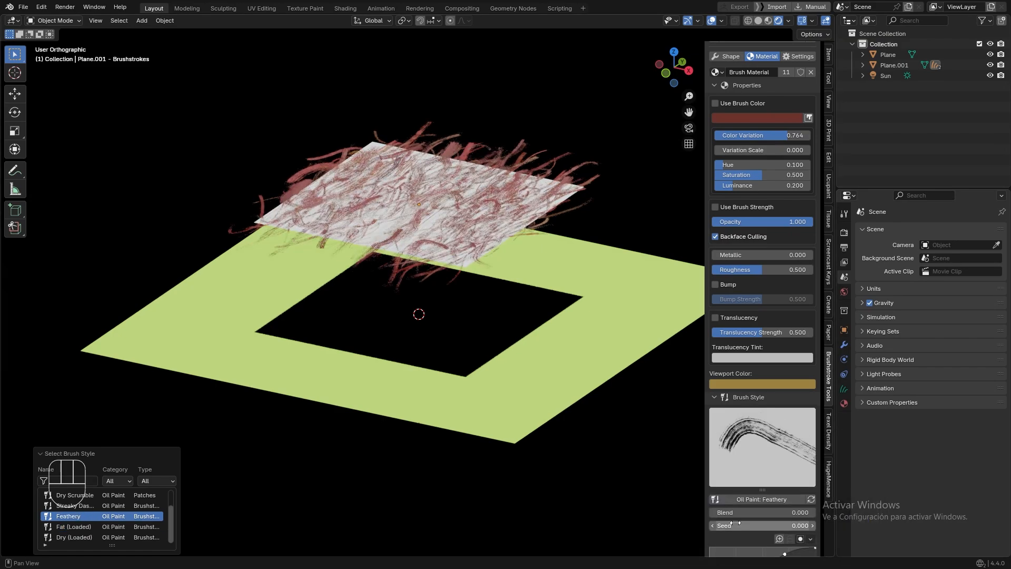
# - Try the Grunge brush style on the brushstrokes, and set the style back to Dry (Loaded)
pyautogui.click(749, 499)
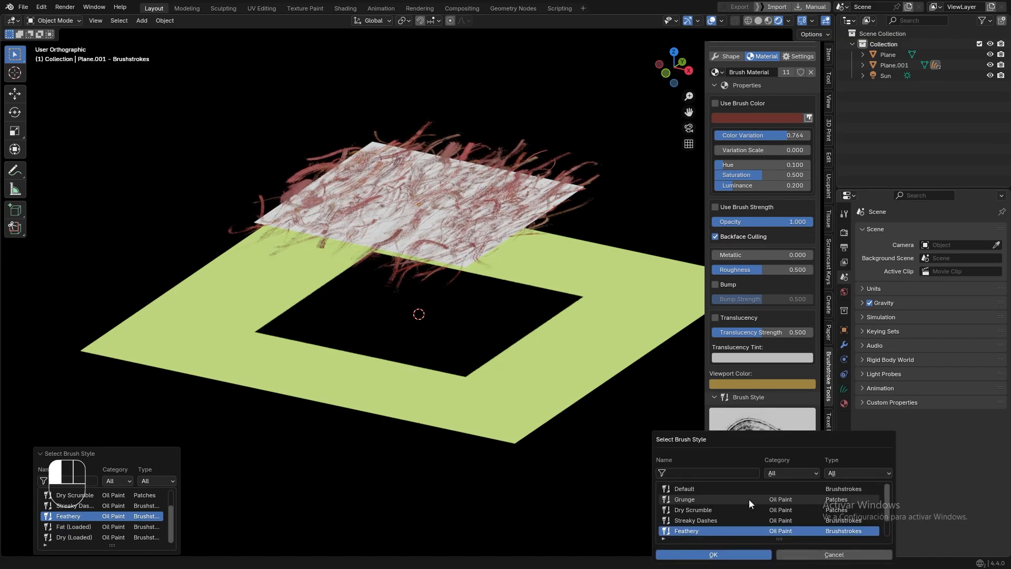
pyautogui.click(704, 498)
pyautogui.click(703, 554)
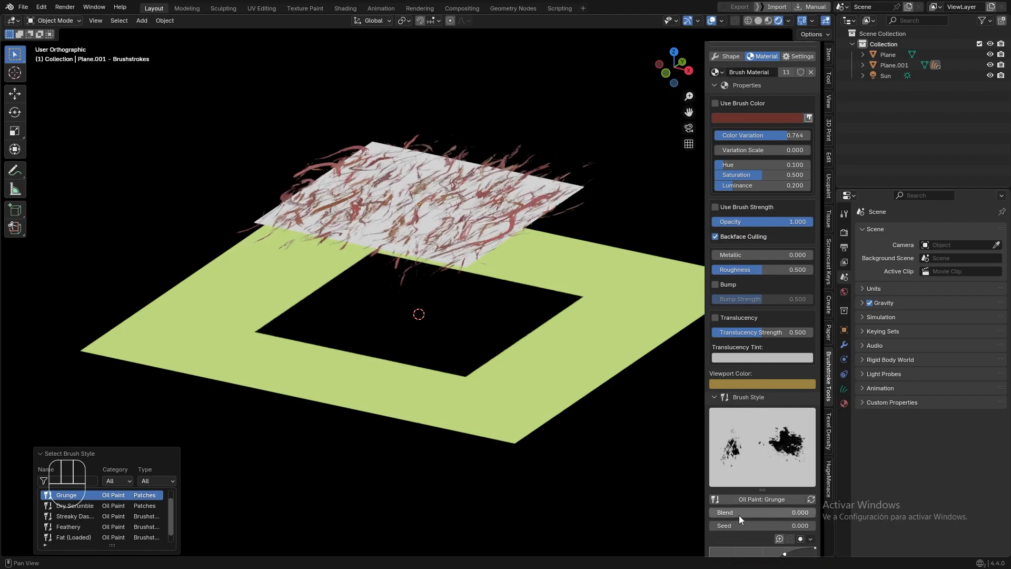
pyautogui.click(741, 499)
pyautogui.scroll(-1, 696, 528)
pyautogui.click(695, 529)
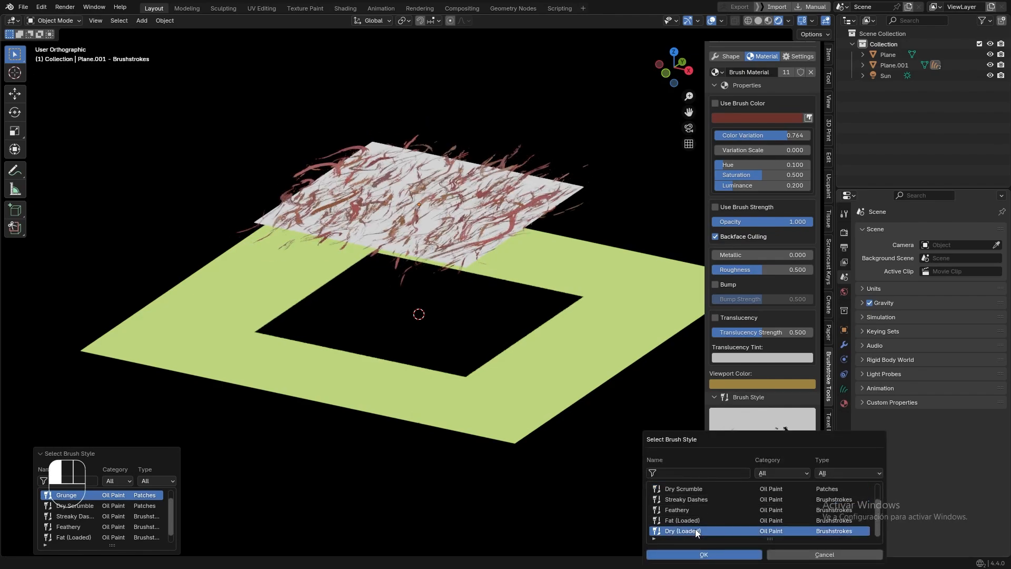
pyautogui.click(699, 554)
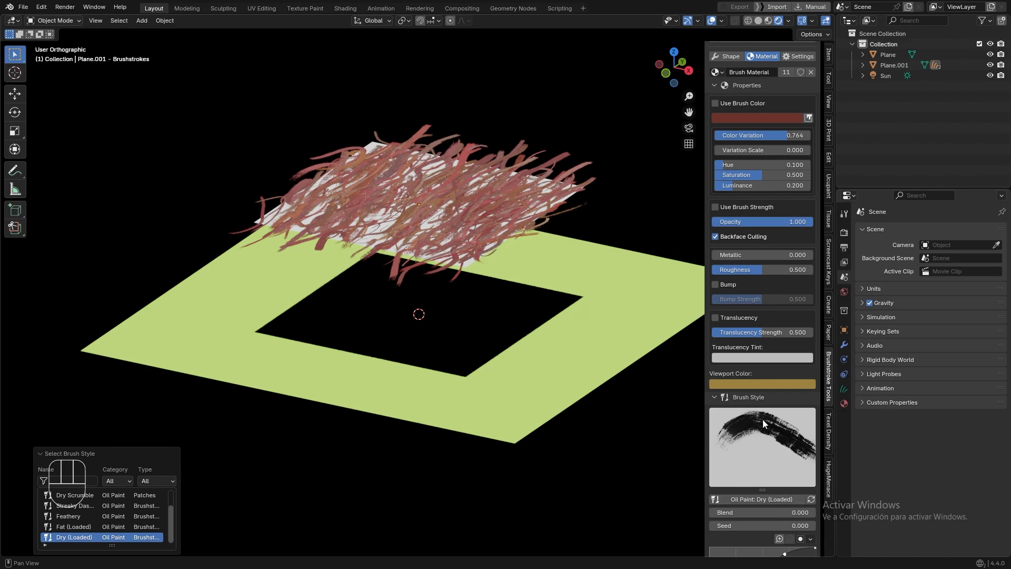
# - Turn on Shadow Visibility for the upper plane's brushstrokes
pyautogui.scroll(5, 762, 396)
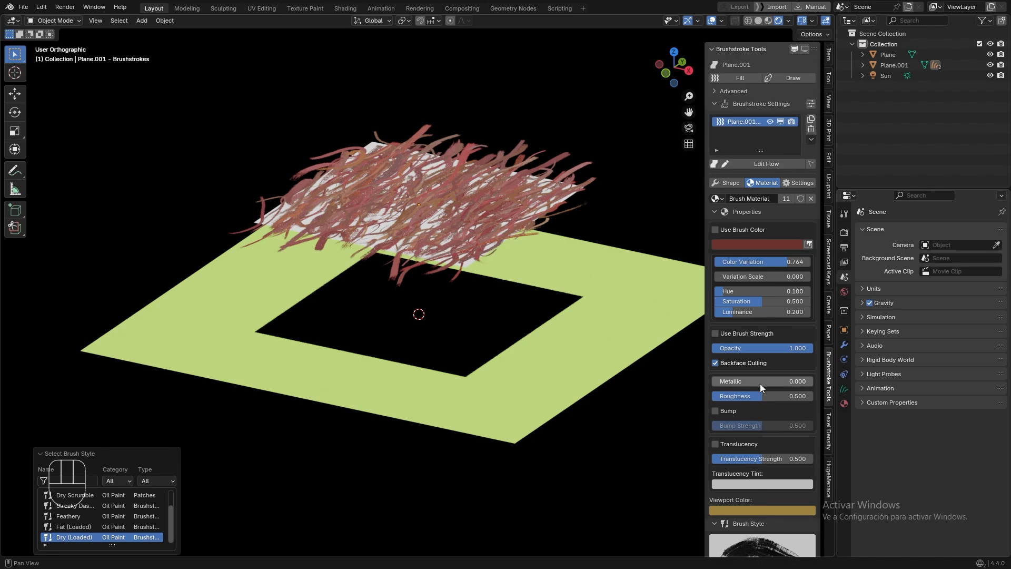
pyautogui.click(802, 180)
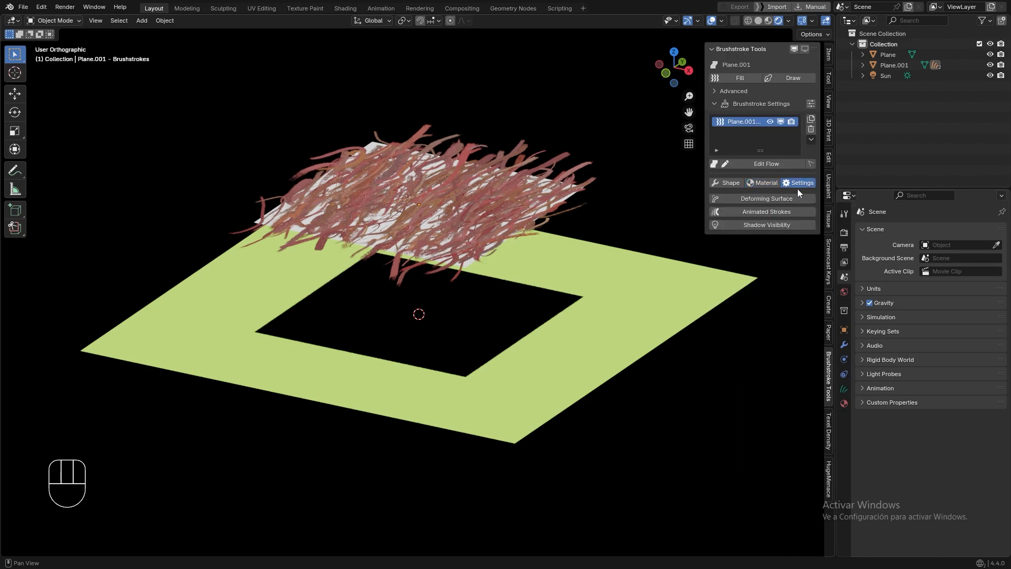
pyautogui.click(770, 226)
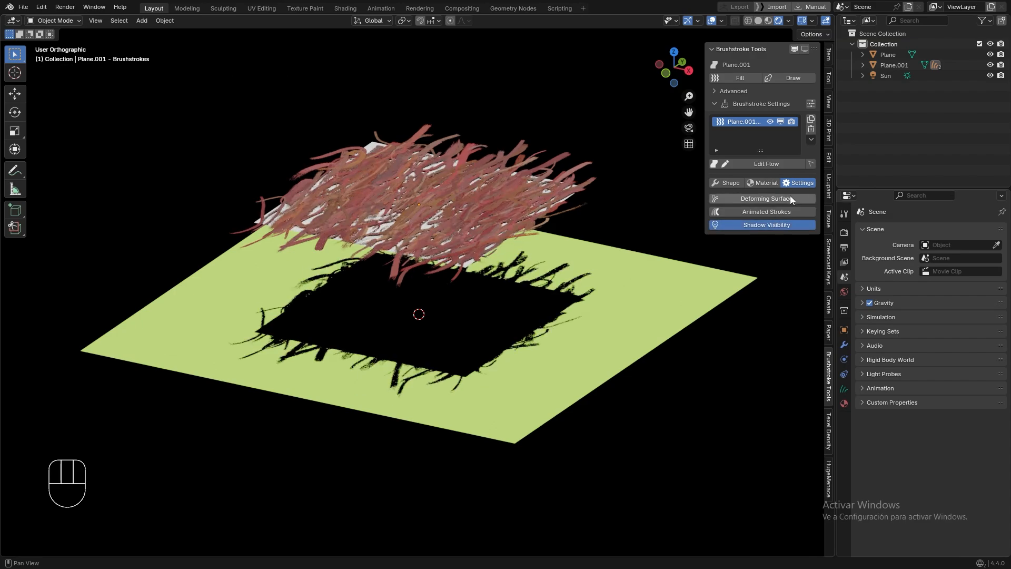
# - Hide the Plane.001 surface in the viewport and raise the Stroke Noise of its brushstrokes
pyautogui.click(991, 66)
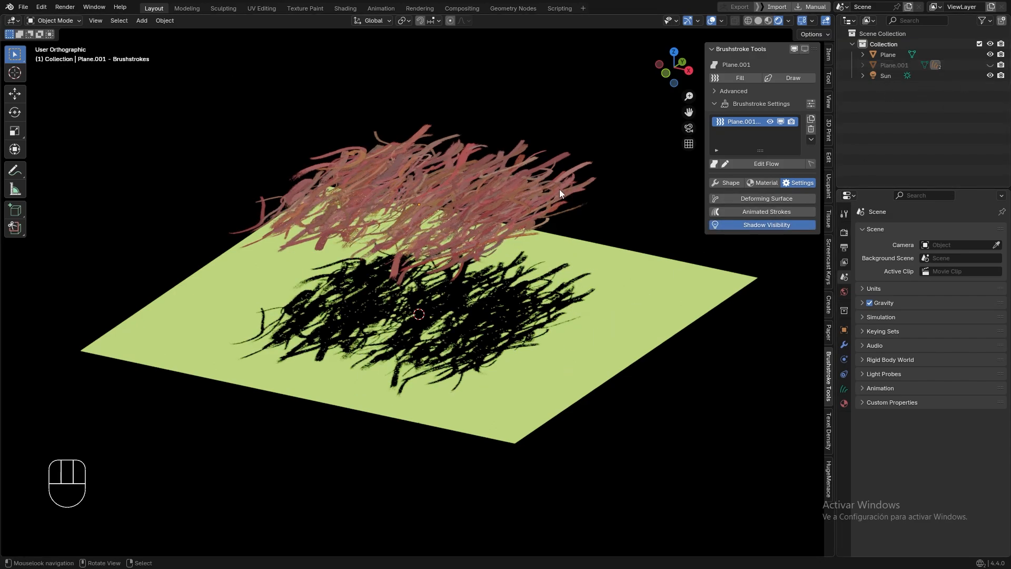
pyautogui.click(725, 182)
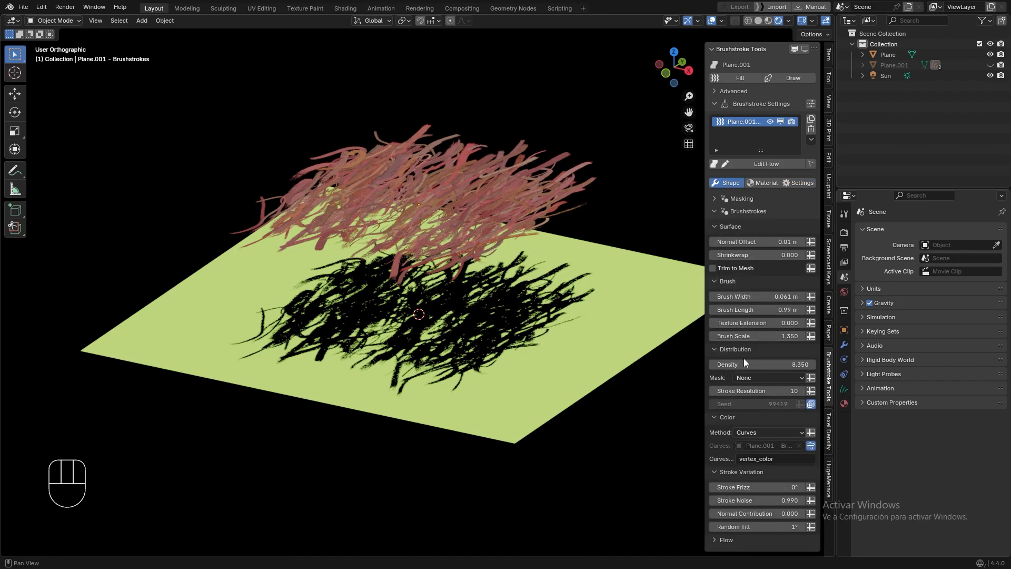
pyautogui.moveTo(755, 503)
pyautogui.mouseDown()
pyautogui.moveTo(710, 502)
pyautogui.moveTo(803, 500)
pyautogui.mouseUp()
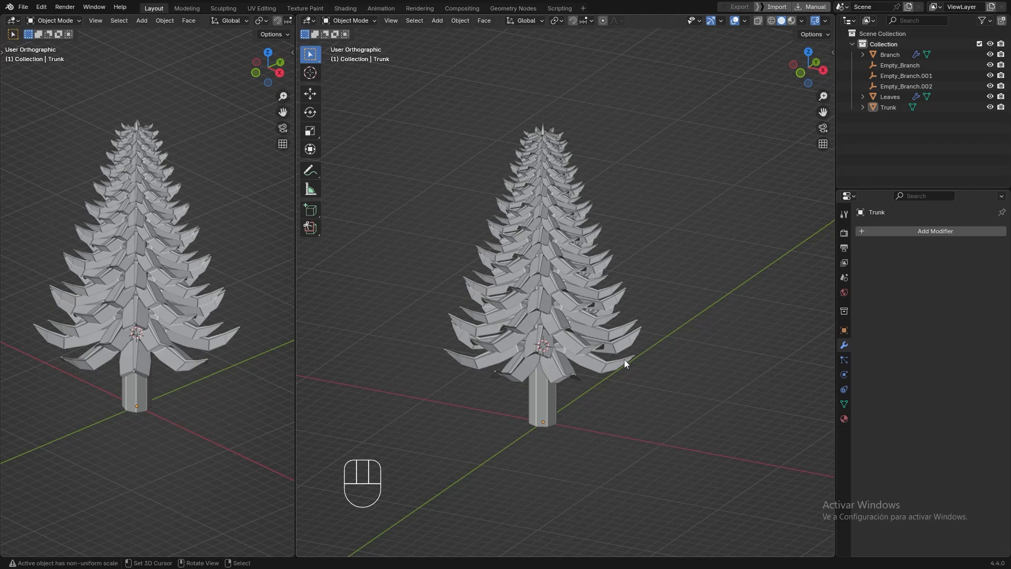
# - Isolate the tree's Trunk in local view and add a Brushstroke Tools Fill to it
pyautogui.click(546, 401)
pyautogui.press('KP_Divide')
pyautogui.press('n')
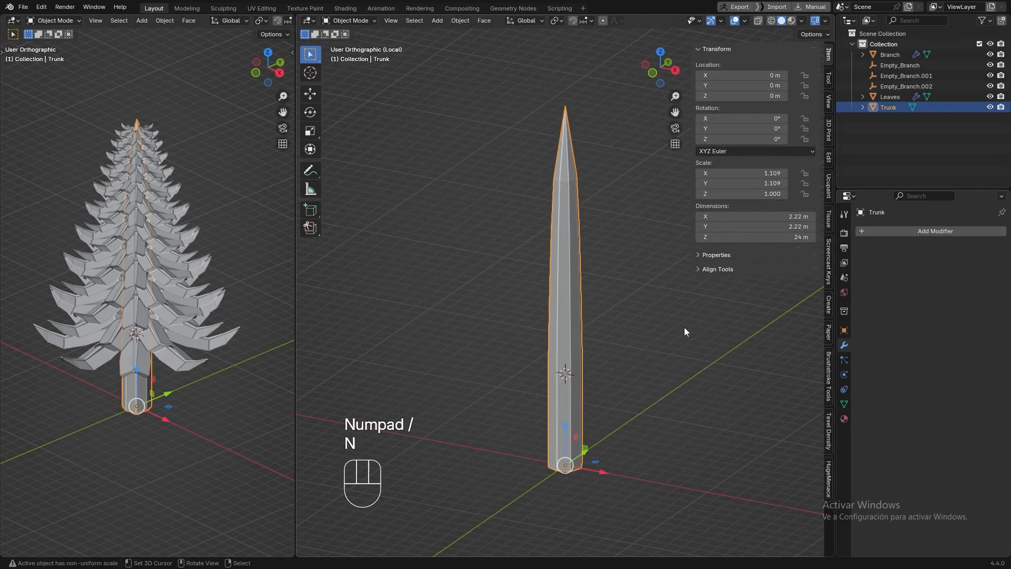
pyautogui.click(829, 375)
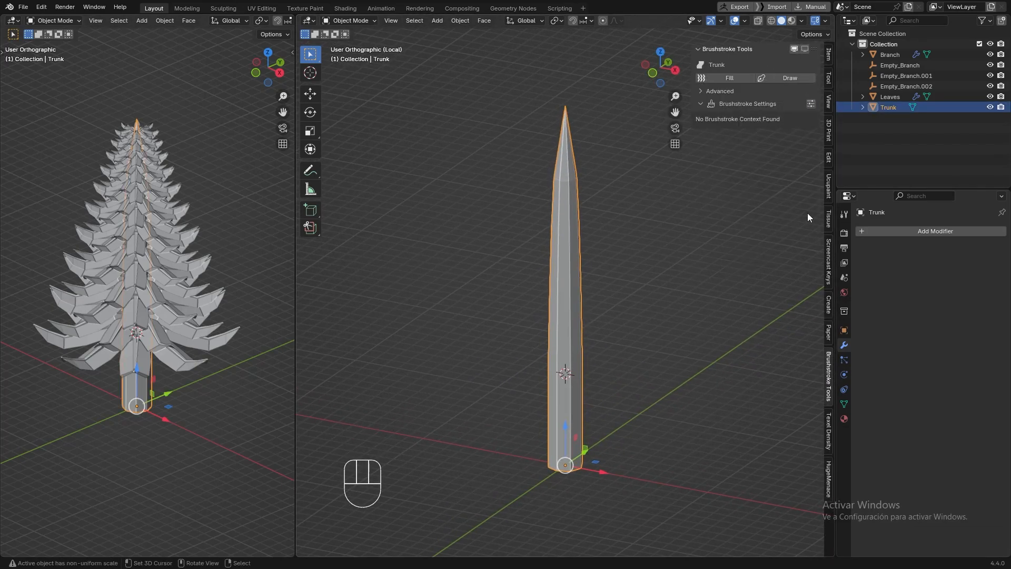
pyautogui.click(738, 78)
# - Mark the trunk's vertical edges as Brush Flow so the strokes run along its height
pyautogui.press('Tab')
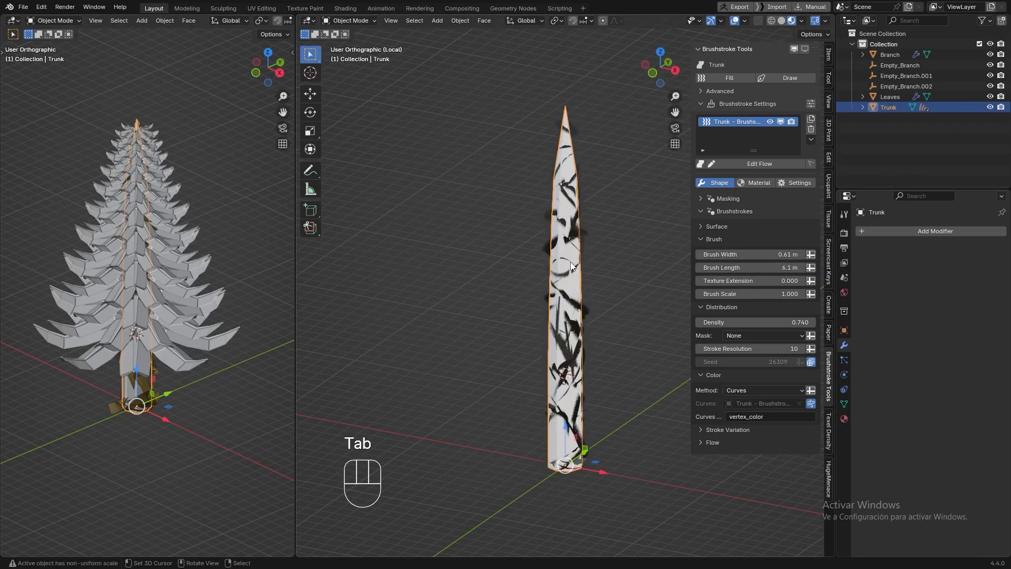
pyautogui.press('2')
pyautogui.hotkey('ctrl', 'alt', 'f')
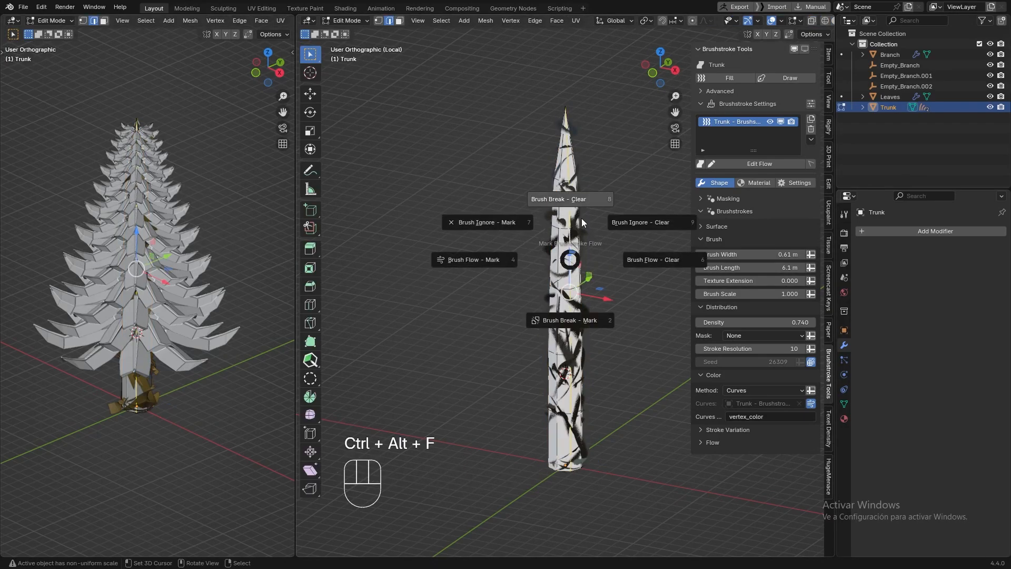
pyautogui.click(497, 261)
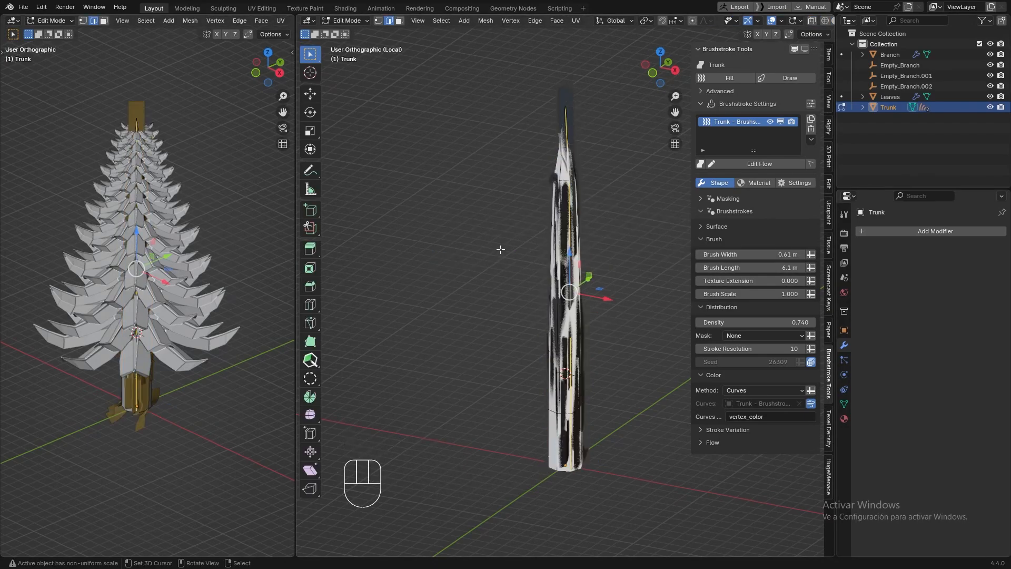
# - Give the trunk's brush material a dark brown color and set its Color Variation to 0.329
pyautogui.click(748, 183)
pyautogui.click(728, 243)
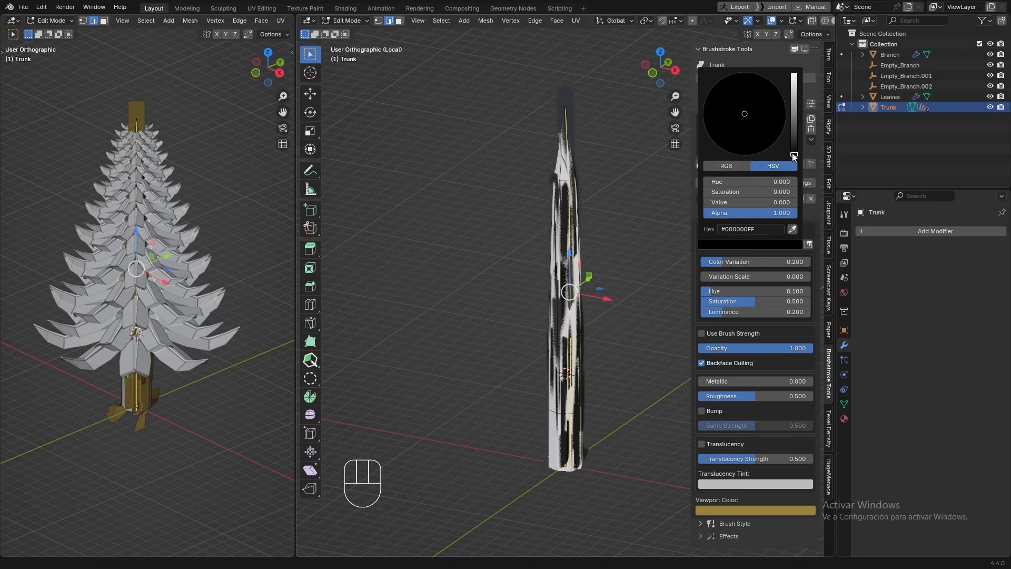
pyautogui.moveTo(794, 157)
pyautogui.mouseDown()
pyautogui.moveTo(794, 126)
pyautogui.moveTo(726, 146)
pyautogui.mouseUp()
pyautogui.moveTo(794, 127); pyautogui.dragTo(794, 136)
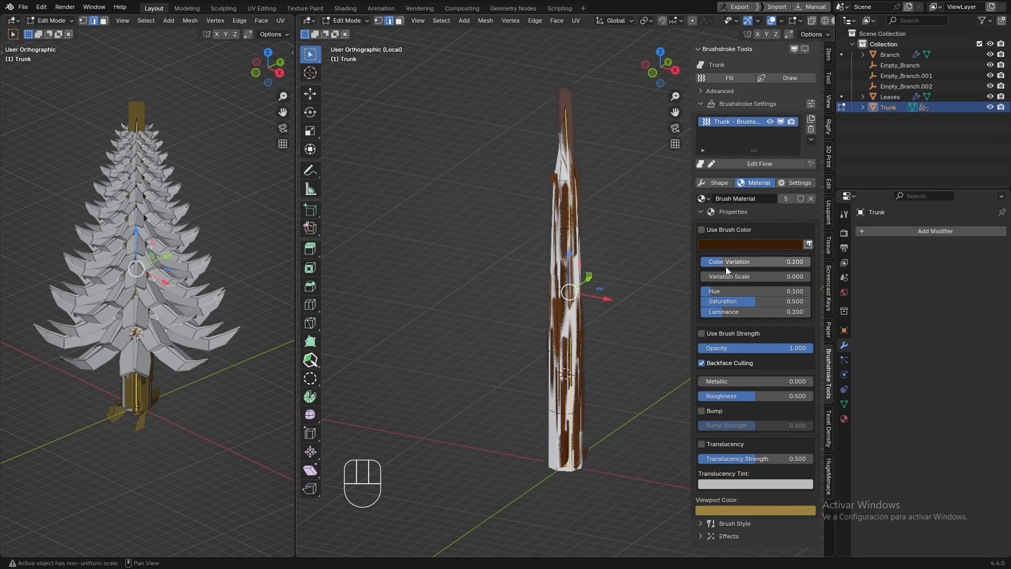
pyautogui.moveTo(726, 266); pyautogui.dragTo(740, 266)
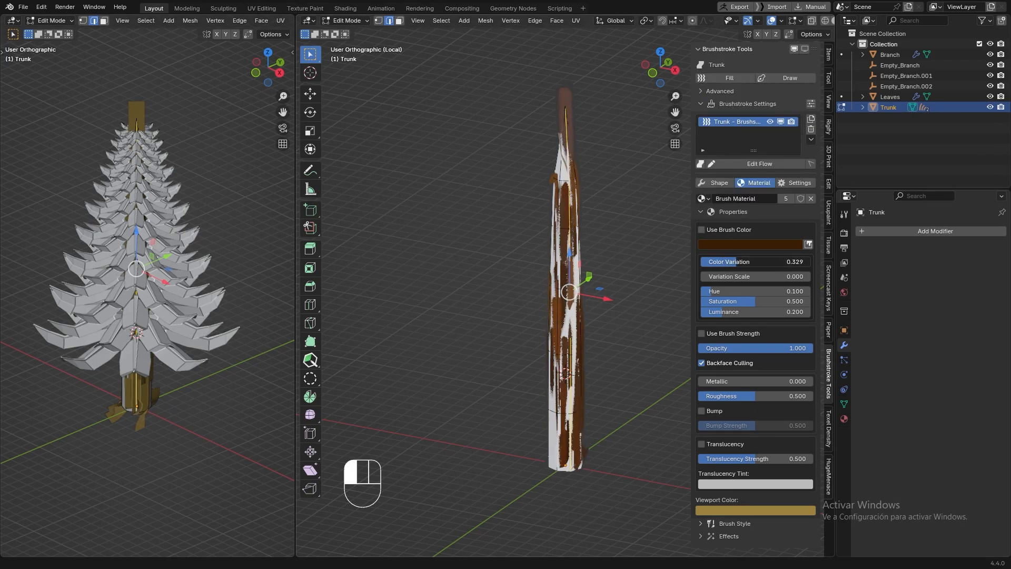
# - Change the trunk's brush style to the oil paint Dry (Loaded) style
pyautogui.click(701, 524)
pyautogui.scroll(-6, 706, 517)
pyautogui.click(735, 481)
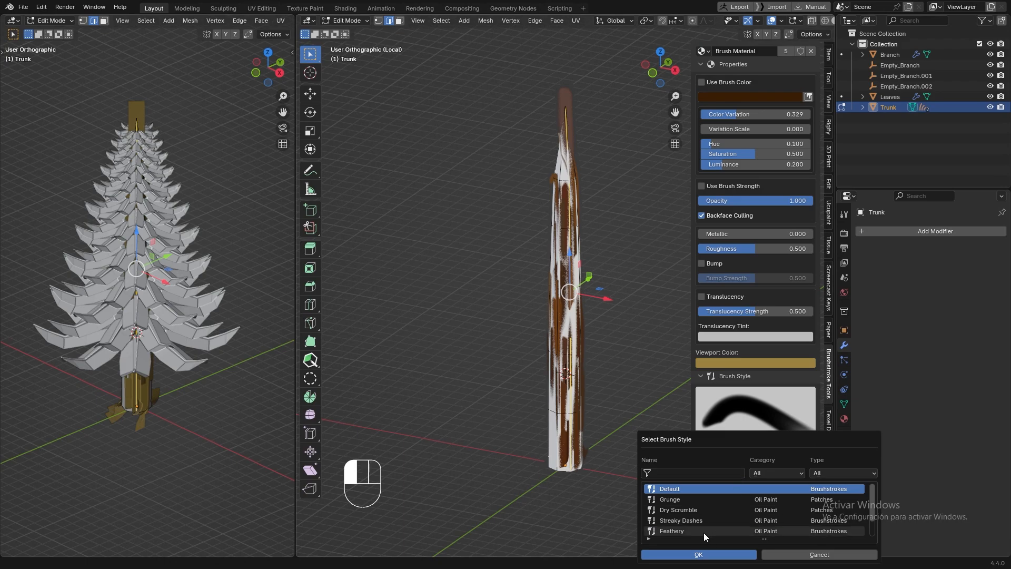
pyautogui.scroll(-2, 704, 533)
pyautogui.click(683, 530)
pyautogui.click(687, 555)
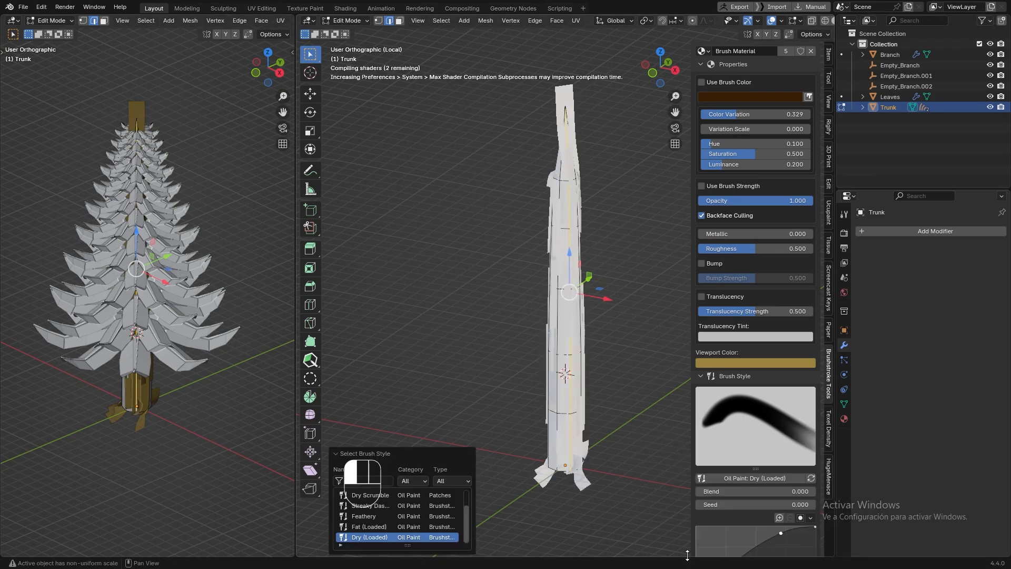
pyautogui.scroll(2, 672, 287)
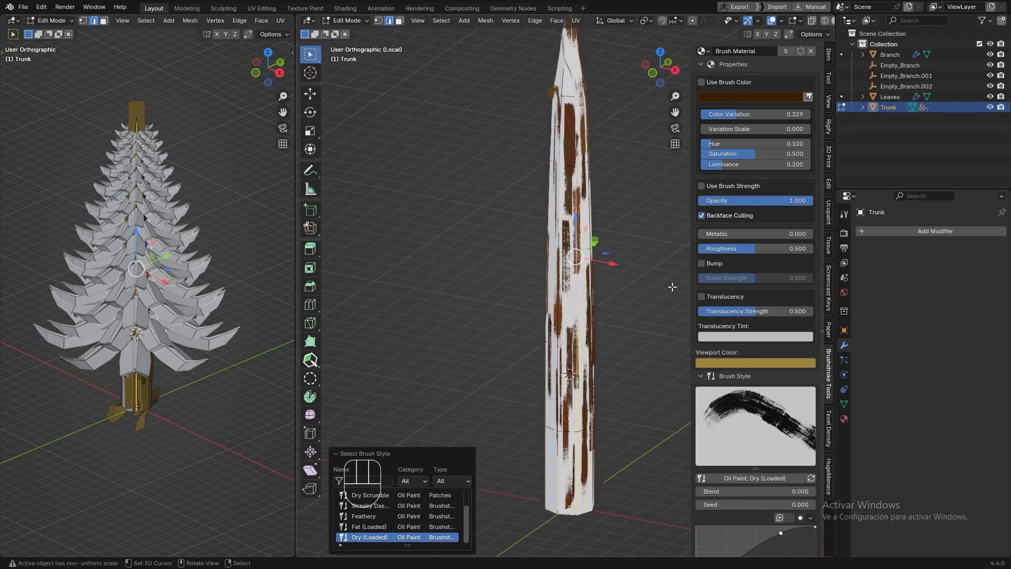
# - Set the trunk brushstrokes' Brush Scale to 1.350, Brush Length to 6.66 m and Density to 2.080
pyautogui.scroll(5, 721, 106)
pyautogui.click(721, 103)
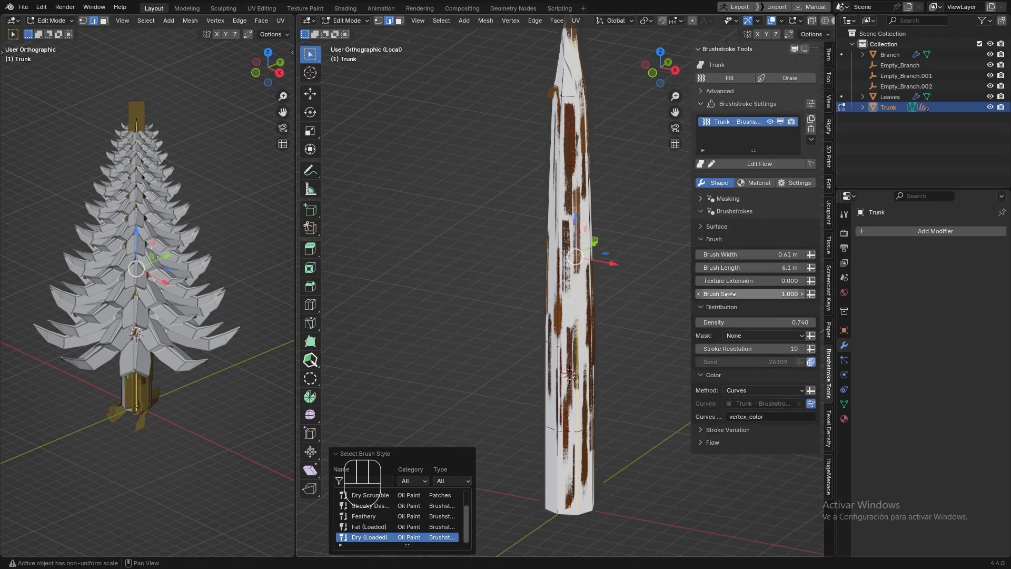
pyautogui.moveTo(729, 294)
pyautogui.mouseDown()
pyautogui.moveTo(785, 294)
pyautogui.moveTo(755, 268)
pyautogui.moveTo(780, 267)
pyautogui.mouseUp()
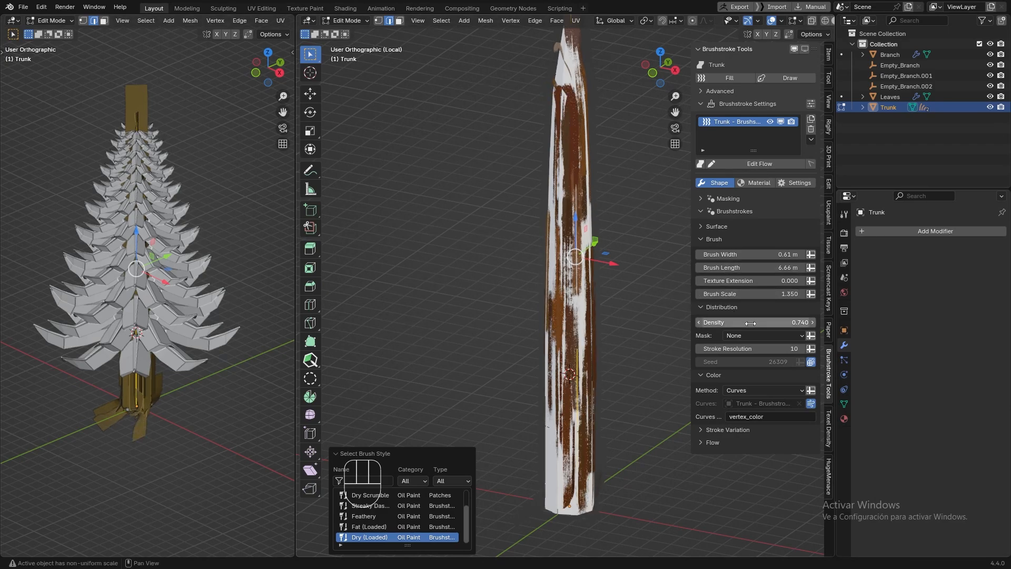
pyautogui.moveTo(750, 323); pyautogui.dragTo(811, 323)
# - Enable Trim to Mesh for the trunk's brushstrokes, and set Density to 3.120 and Brush Scale to 1.320
pyautogui.scroll(-2, 589, 333)
pyautogui.click(701, 226)
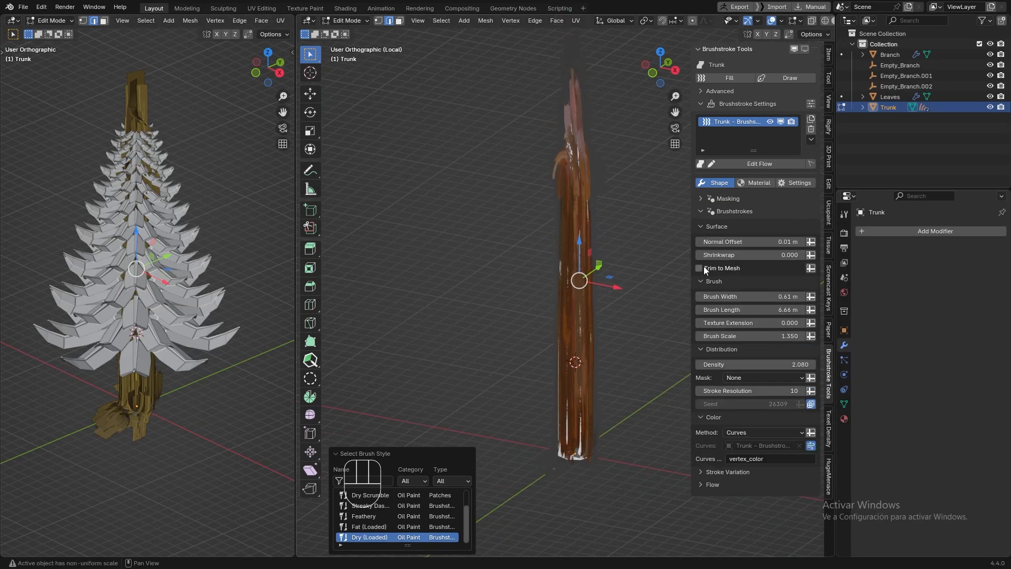
pyautogui.click(700, 267)
pyautogui.moveTo(753, 363); pyautogui.dragTo(796, 364)
pyautogui.moveTo(760, 336); pyautogui.dragTo(758, 336)
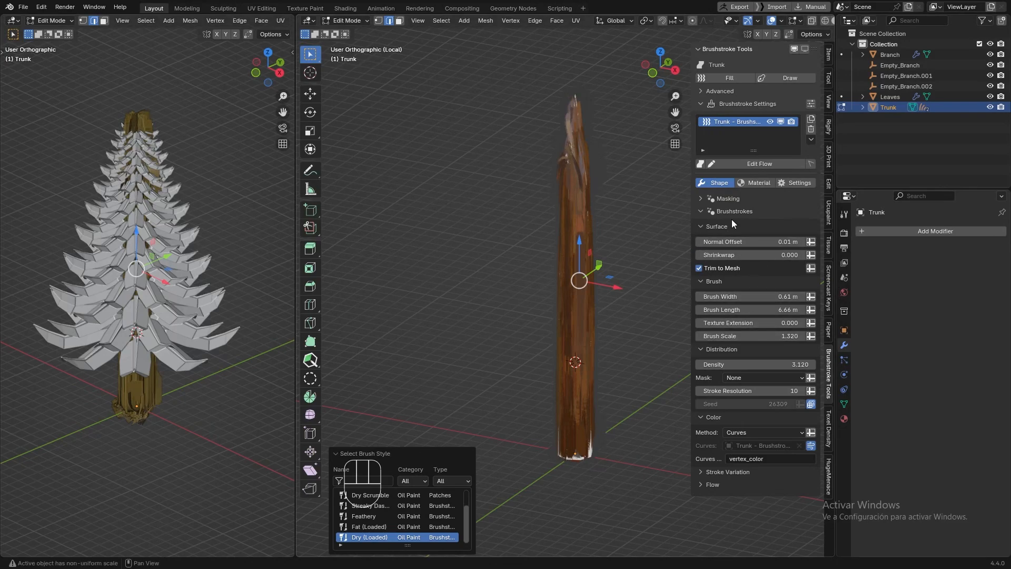
# - Leave the trunk's isolated editing view, return to Object Mode and hide the Leaves object
pyautogui.press('KP_Divide')
pyautogui.press('Tab')
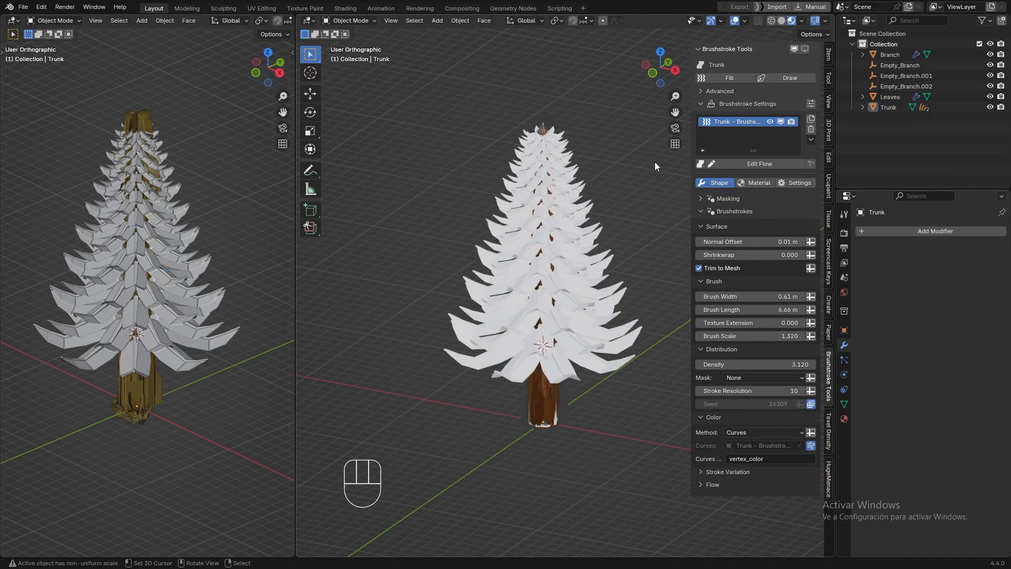
pyautogui.click(990, 97)
# - Unwrap the Branch mesh with the Angle Based method and fill its surface with brushstrokes
pyautogui.click(591, 357)
pyautogui.press('Tab')
pyautogui.press('u')
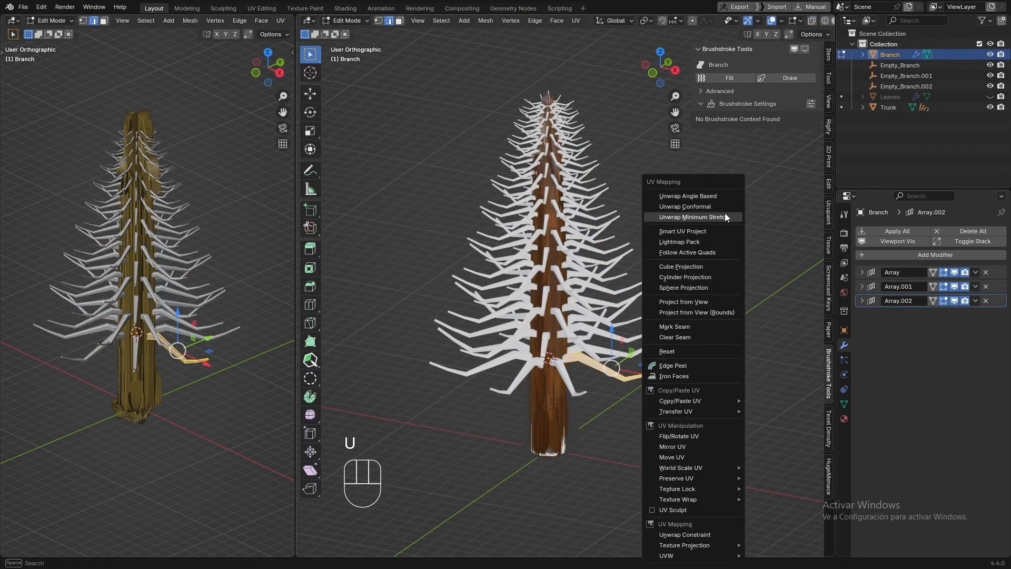
pyautogui.click(725, 197)
pyautogui.click(727, 78)
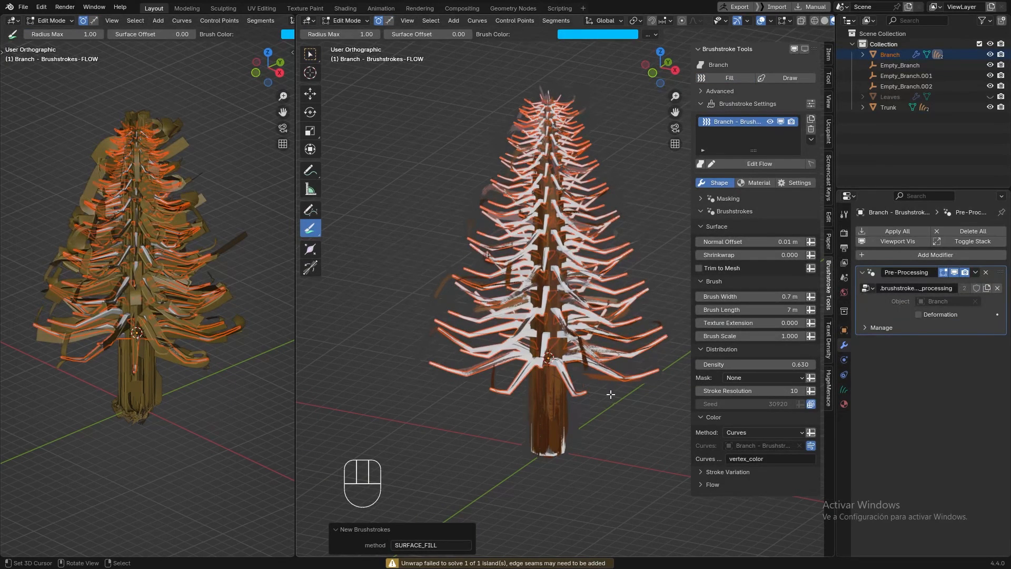
# - Leave the flow curve editing and reopen the Branch mesh in Edit Mode with edge selection
pyautogui.scroll(6, 621, 379)
pyautogui.press('Tab')
pyautogui.click(477, 385)
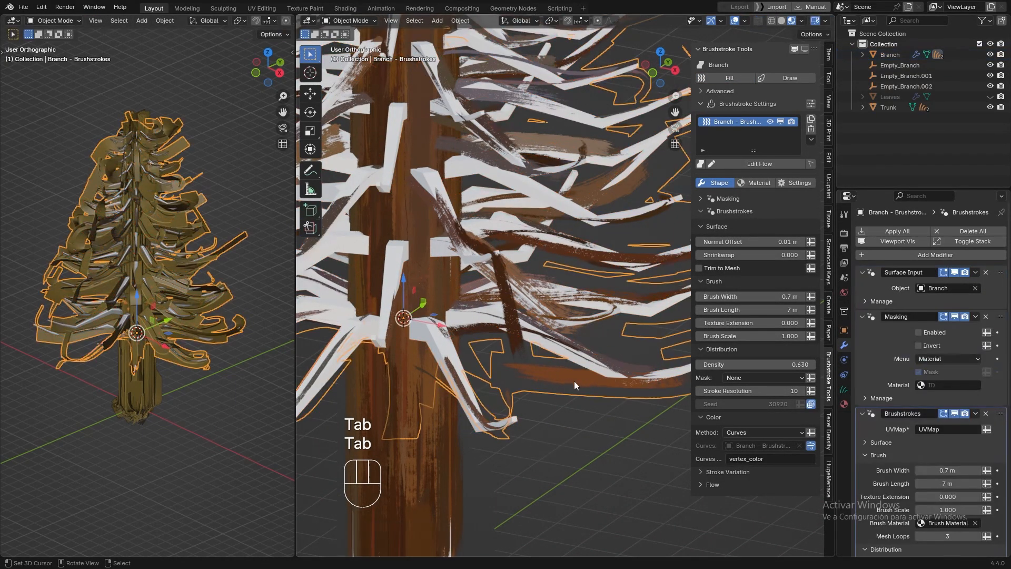
pyautogui.click(619, 269)
pyautogui.press('Tab')
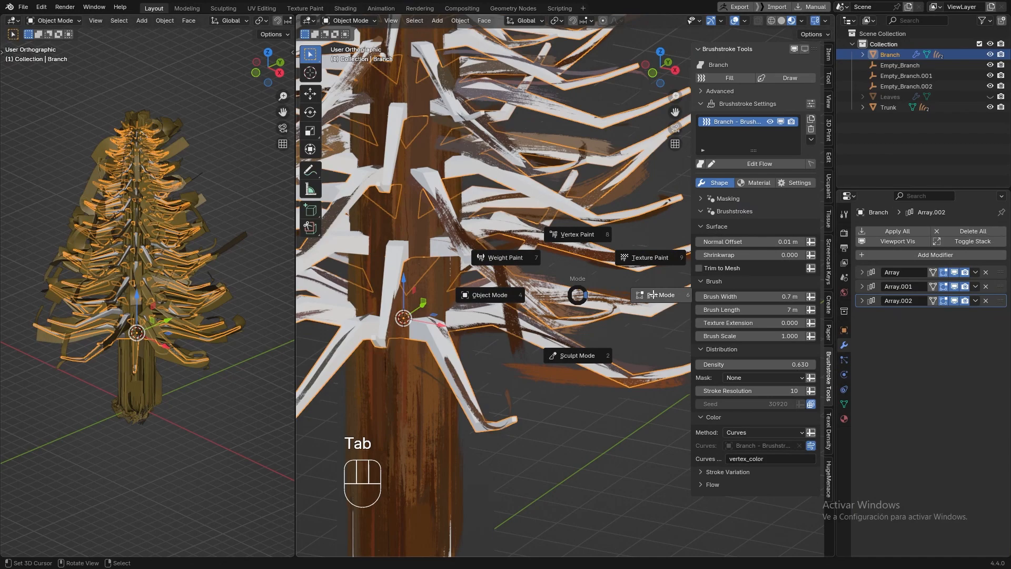
pyautogui.click(534, 347)
pyautogui.press('2')
# - Select the lengthwise edge path along the original branch in X-ray view and mark it as Brush Flow
pyautogui.scroll(-1, 547, 313)
pyautogui.rightClick(578, 438)
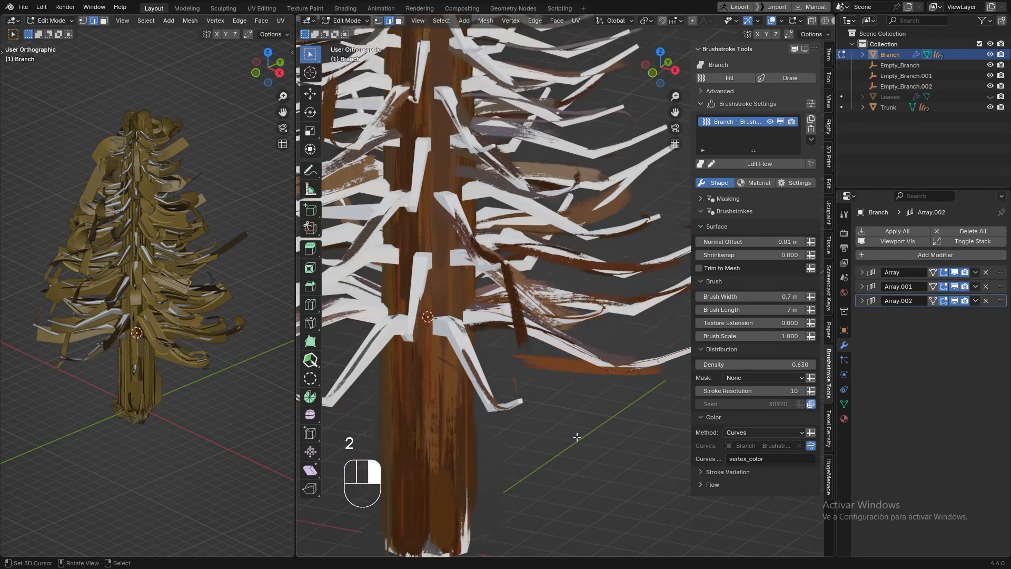
pyautogui.hotkey('alt', 'z')
pyautogui.click(542, 325)
pyautogui.scroll(5, 548, 332)
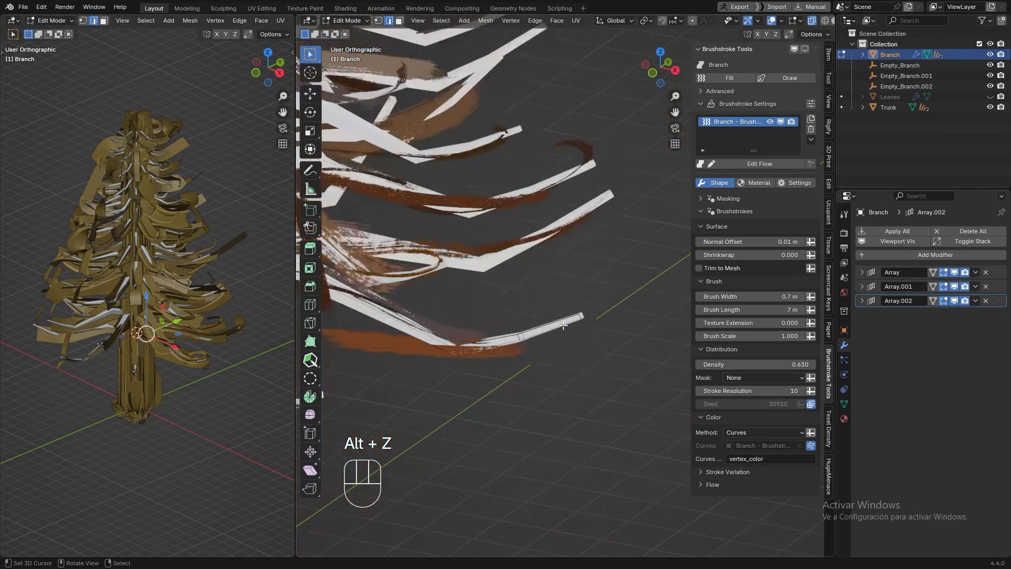
pyautogui.scroll(3, 558, 343)
pyautogui.keyDown('ctrl'); pyautogui.rightClick(560, 344); pyautogui.keyUp('ctrl')
pyautogui.scroll(-5, 621, 353)
pyautogui.hotkey('ctrl', 'alt', 'f')
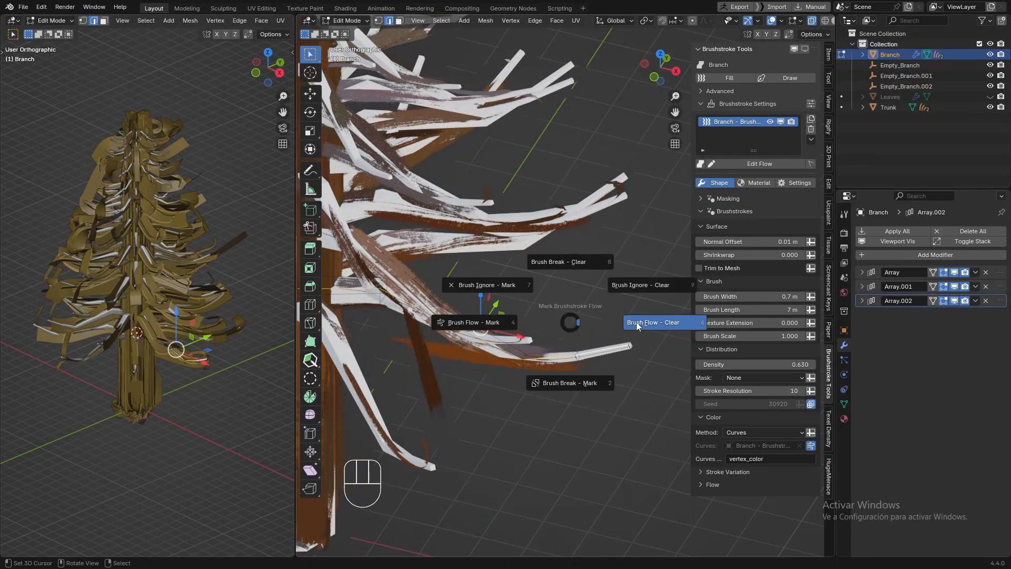
pyautogui.click(530, 319)
pyautogui.hotkey('ctrl', 'alt', 'f')
pyautogui.click(575, 292)
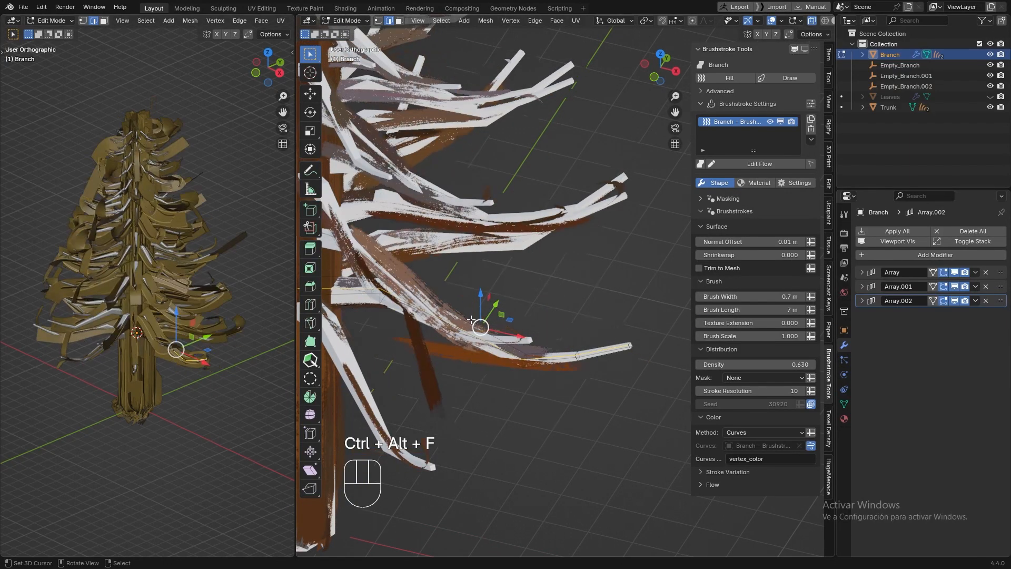
# - Turn off viewport display of Array.001 and Array.002, and set the branch brushstrokes' Brush Scale to 0.400 and Density to 2.200
pyautogui.keyDown('shift'); pyautogui.moveTo(575, 292); pyautogui.dragTo(646, 325, button='middle'); pyautogui.keyUp('shift')
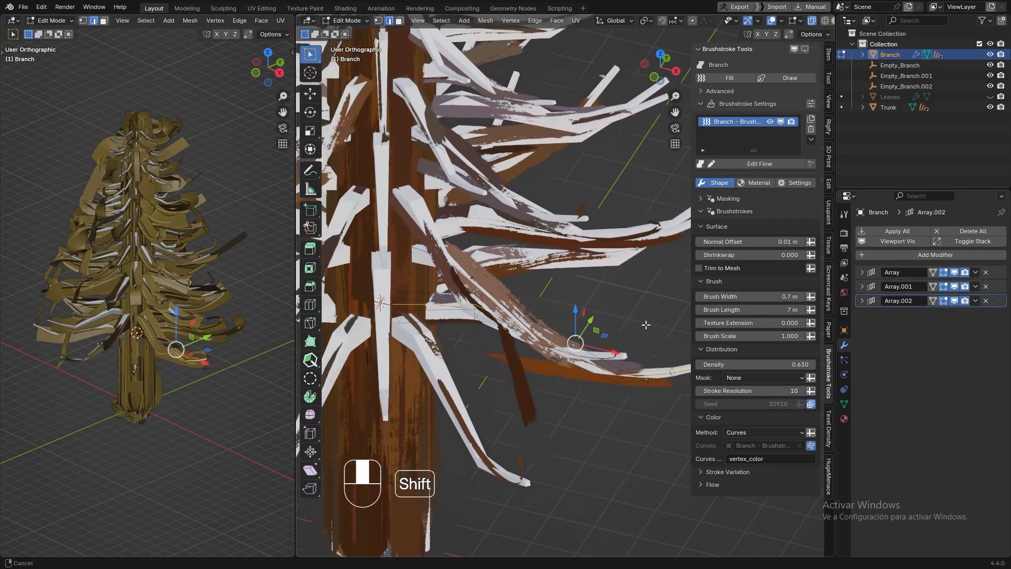
pyautogui.click(955, 301)
pyautogui.moveTo(758, 336)
pyautogui.mouseDown()
pyautogui.moveTo(727, 336)
pyautogui.moveTo(765, 364)
pyautogui.moveTo(835, 365)
pyautogui.mouseUp()
pyautogui.scroll(-2, 561, 330)
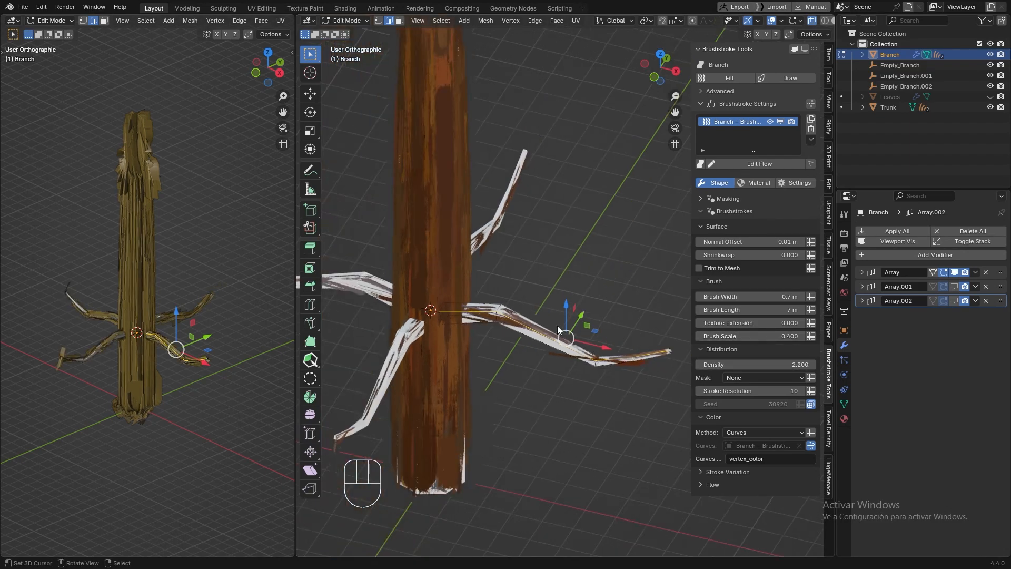
# - Set the branch brushstrokes' Brush Scale to 0.240 and Density to 9.740, and enable Trim to Mesh
pyautogui.moveTo(753, 336)
pyautogui.mouseDown()
pyautogui.moveTo(735, 336)
pyautogui.moveTo(747, 364)
pyautogui.moveTo(759, 364)
pyautogui.moveTo(716, 362)
pyautogui.moveTo(769, 364)
pyautogui.mouseUp()
pyautogui.click(700, 269)
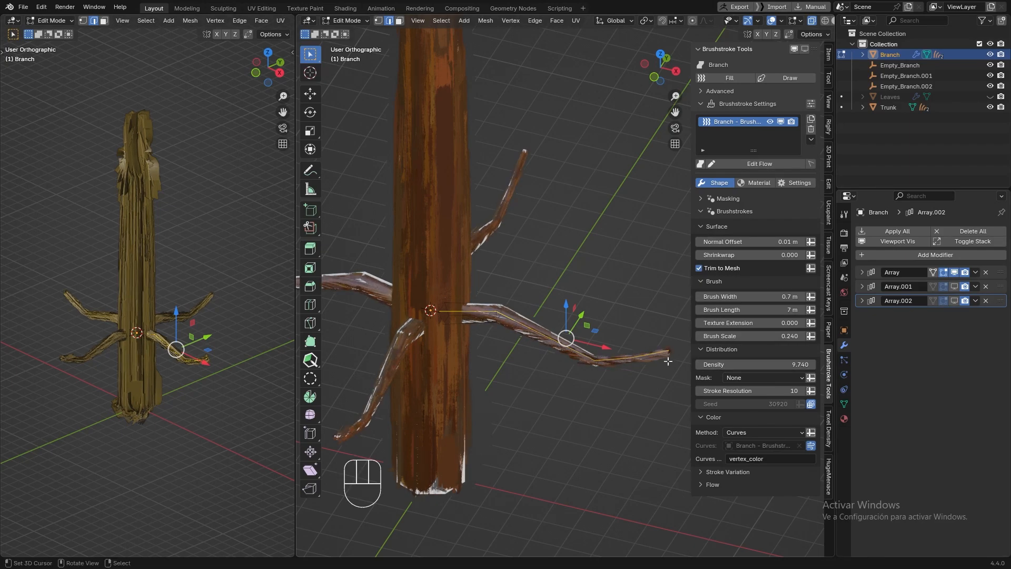
pyautogui.scroll(5, 554, 332)
pyautogui.scroll(-3, 551, 387)
pyautogui.moveTo(596, 384)
pyautogui.mouseDown(button='middle')
pyautogui.moveTo(564, 373)
pyautogui.moveTo(616, 363)
pyautogui.moveTo(589, 354)
pyautogui.moveTo(591, 393)
pyautogui.mouseUp(button='middle')
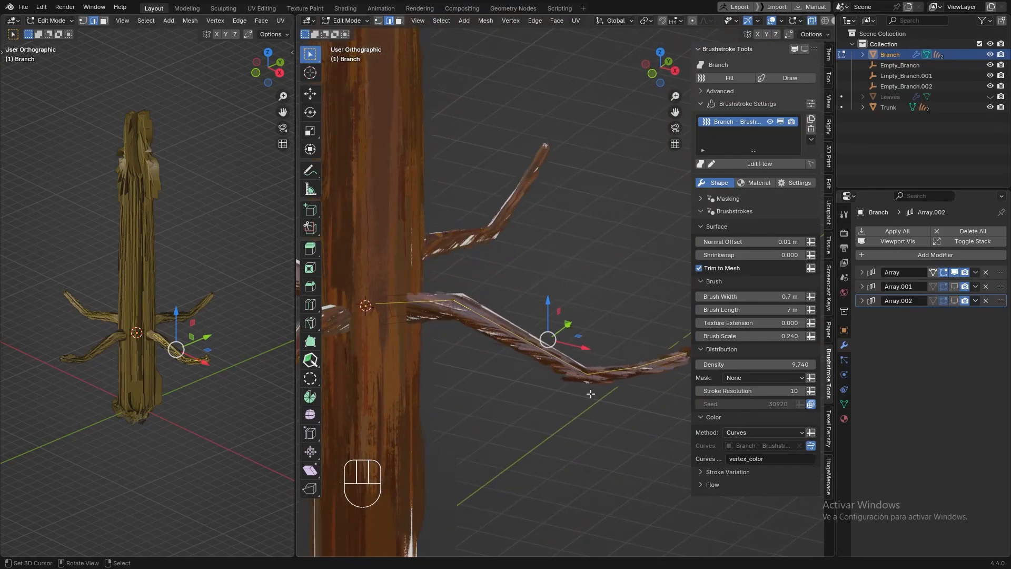
# - Disable Backface Culling in the branch's brush material
pyautogui.click(754, 183)
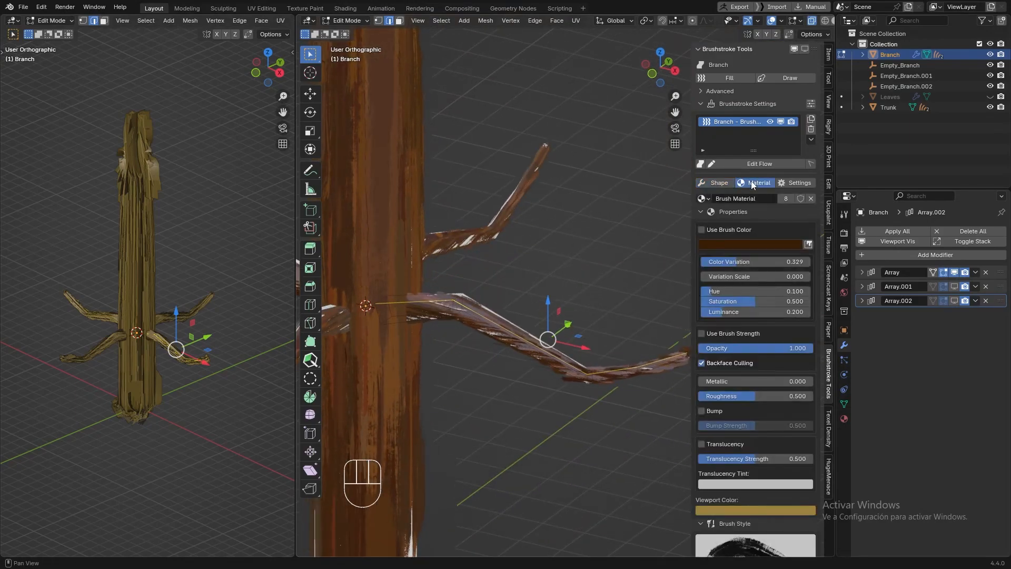
pyautogui.click(701, 363)
pyautogui.moveTo(621, 357); pyautogui.dragTo(572, 345, button='middle')
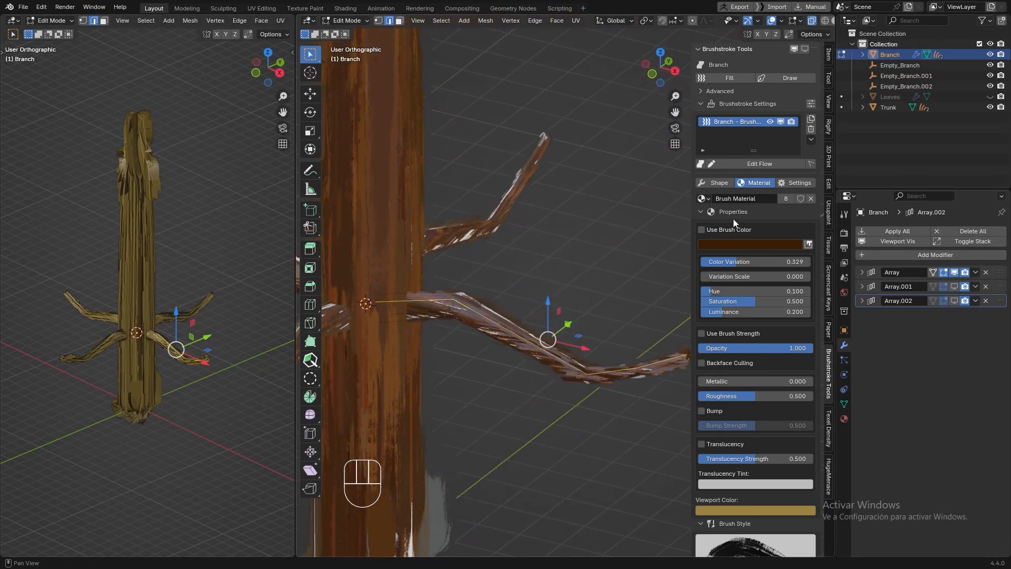
# - Set the branch brushstrokes' Density to 9.930 and fine-tune Brush Scale to 0.250
pyautogui.click(718, 183)
pyautogui.moveTo(742, 364); pyautogui.dragTo(756, 336)
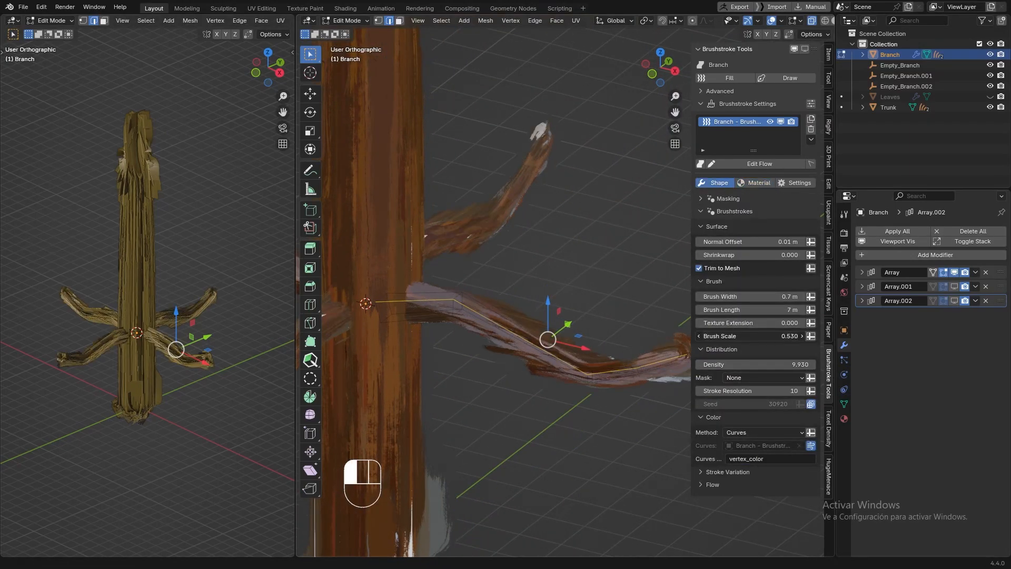
pyautogui.press('Return')
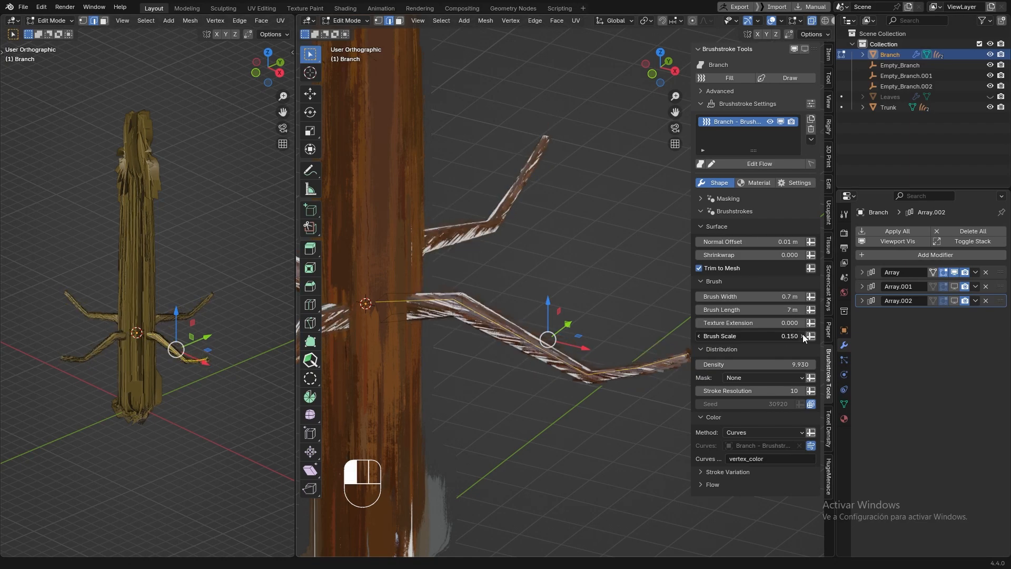
pyautogui.click(803, 336)
pyautogui.click(803, 336)
pyautogui.click(803, 336)
pyautogui.click(802, 336)
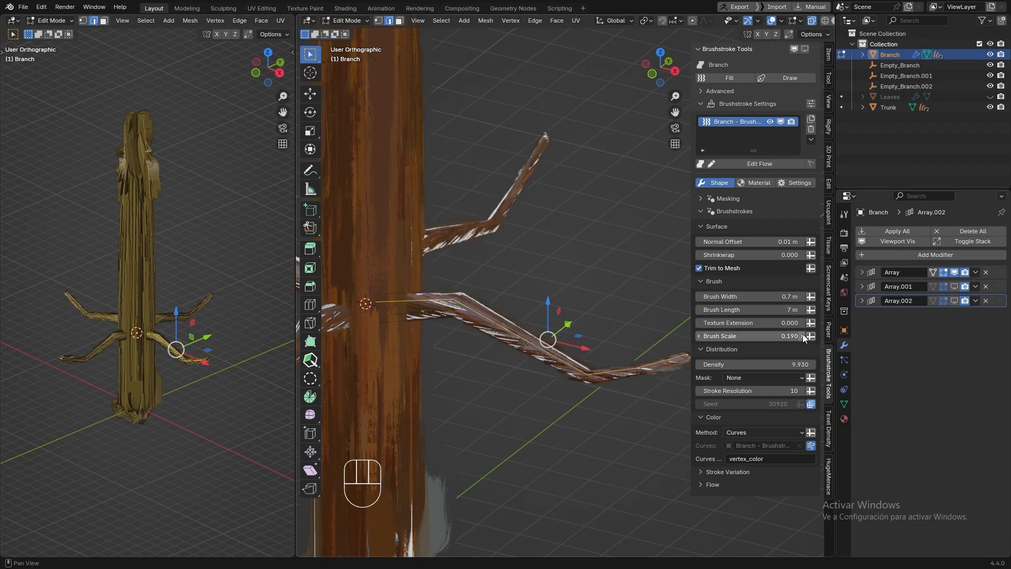
pyautogui.click(802, 336)
pyautogui.click(802, 336)
pyautogui.click(803, 336)
pyautogui.click(803, 336)
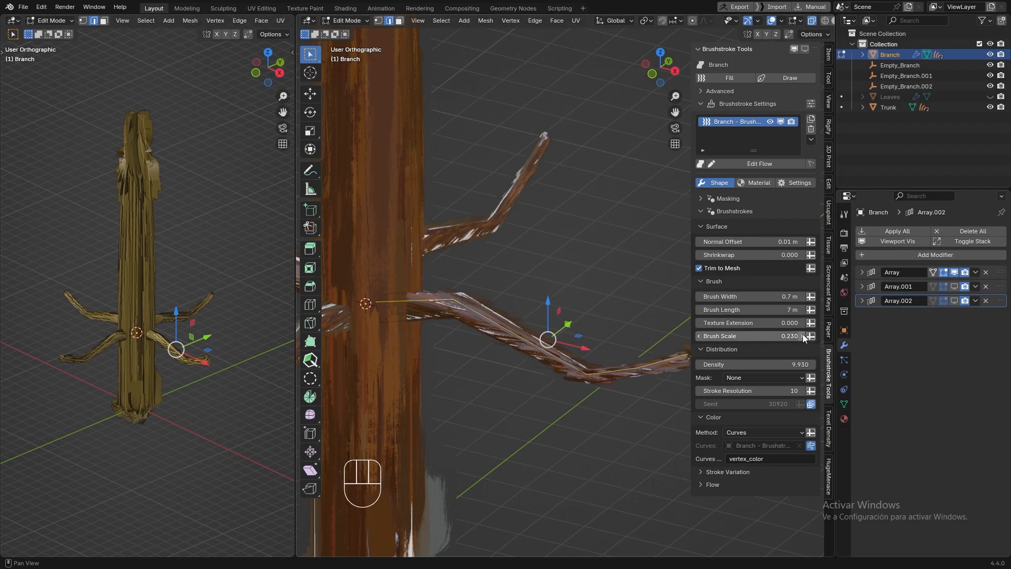
pyautogui.click(803, 336)
pyautogui.click(802, 336)
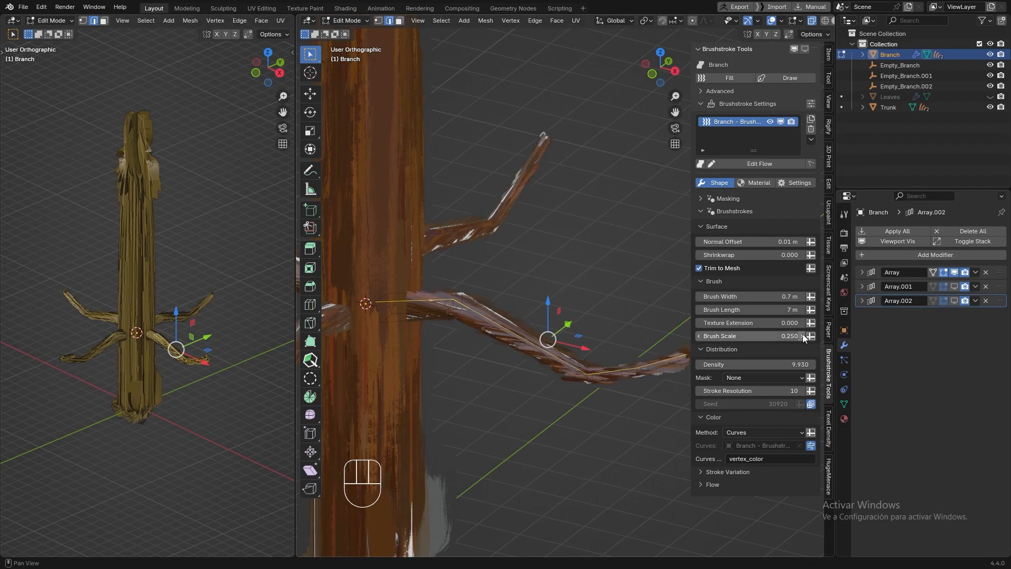
# - Set the branch brushstrokes' Density to 10.000 and Brush Width to 0.9 m
pyautogui.click(802, 365)
pyautogui.press('Return')
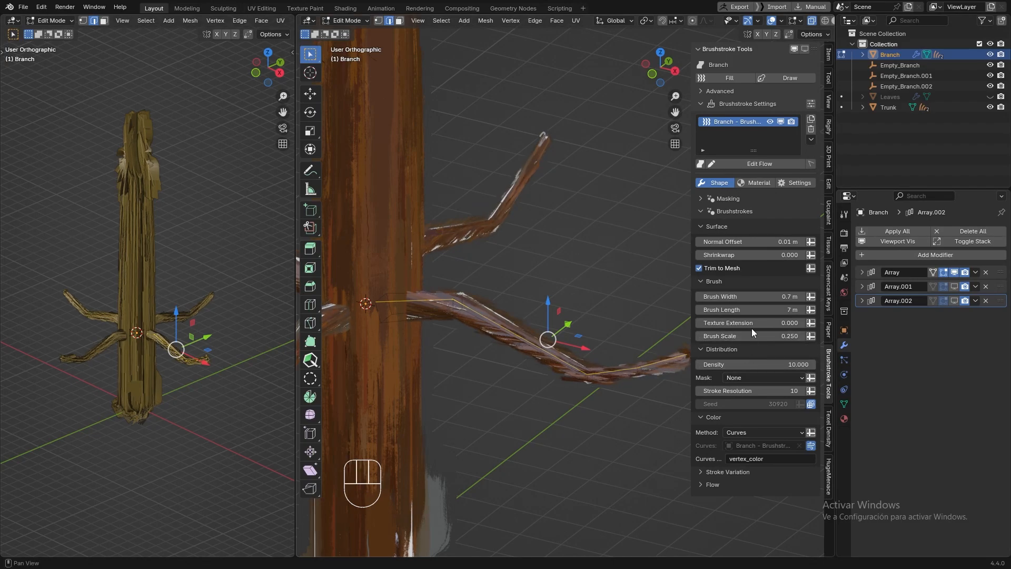
pyautogui.click(749, 297)
pyautogui.press('Return')
pyautogui.scroll(-4, 565, 256)
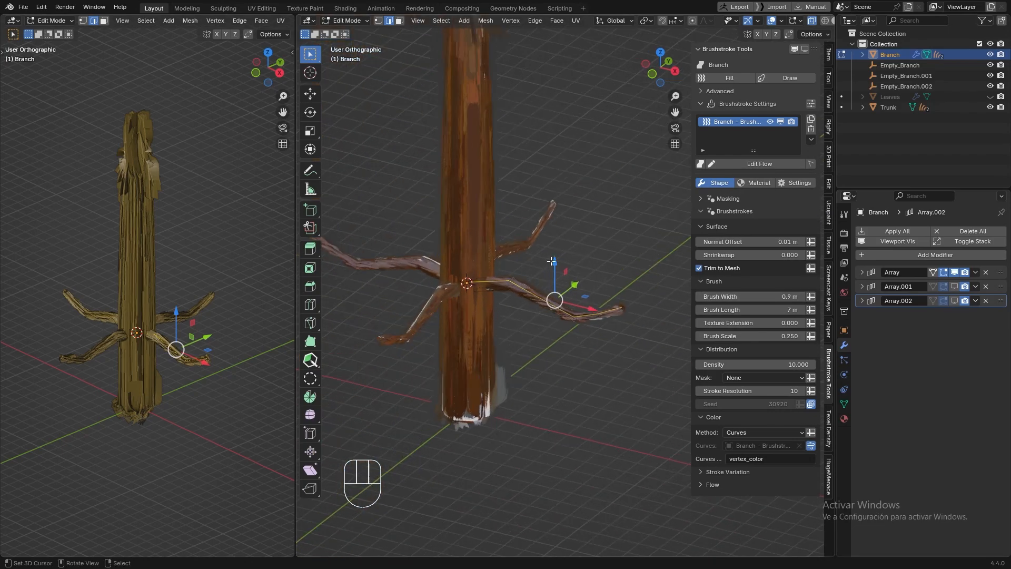
# - Turn the viewport display of the branch's Array.001 and Array.002 modifiers back on
pyautogui.keyDown('shift'); pyautogui.moveTo(579, 235); pyautogui.dragTo(583, 283, button='middle'); pyautogui.keyUp('shift')
pyautogui.click(955, 288)
pyautogui.click(954, 301)
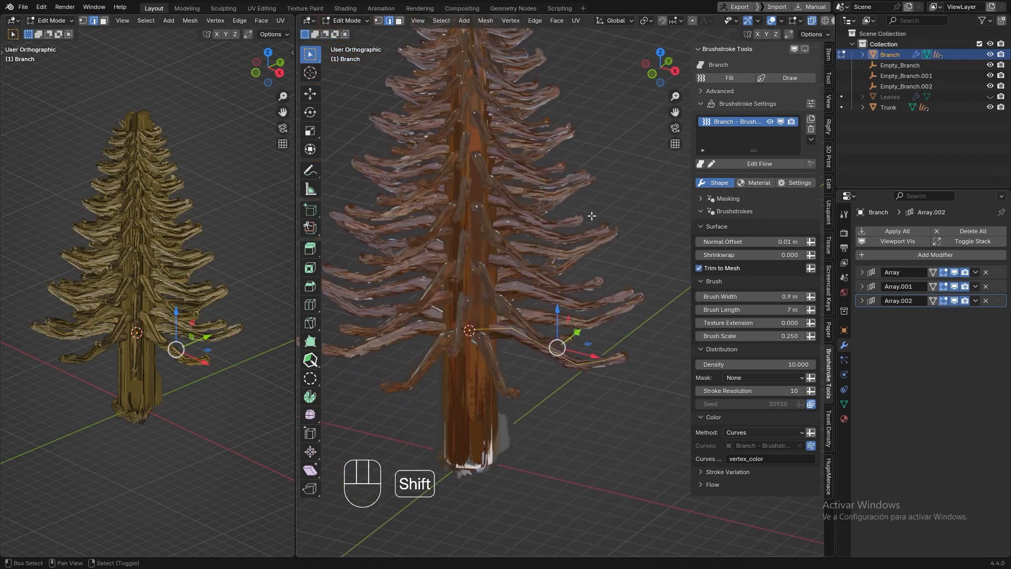
pyautogui.keyDown('shift'); pyautogui.moveTo(546, 186); pyautogui.dragTo(615, 244, button='middle'); pyautogui.keyUp('shift')
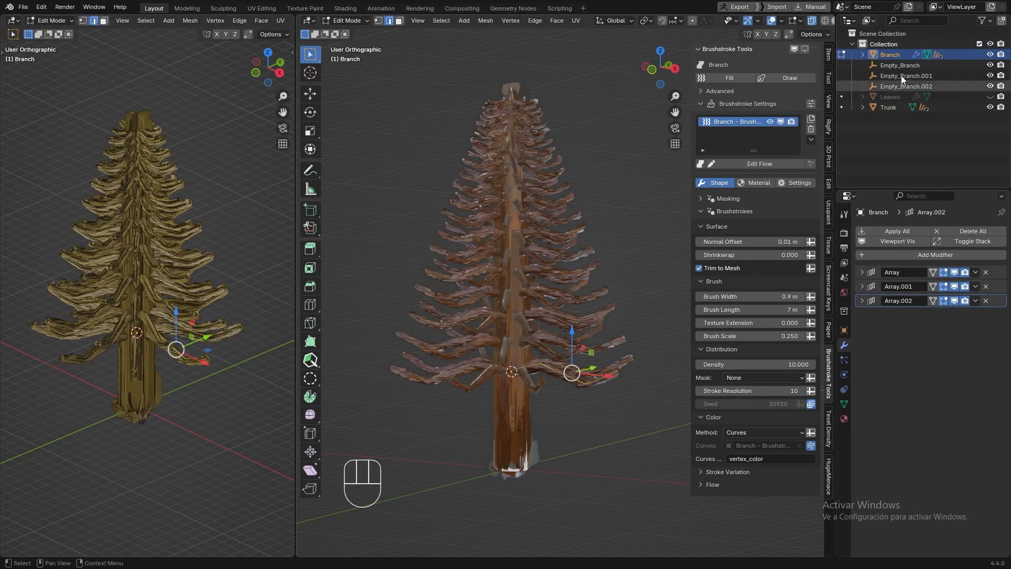
# - Disable all brushstrokes in the viewport, hide the Trunk and Branch objects, and show the Leaves object
pyautogui.click(805, 49)
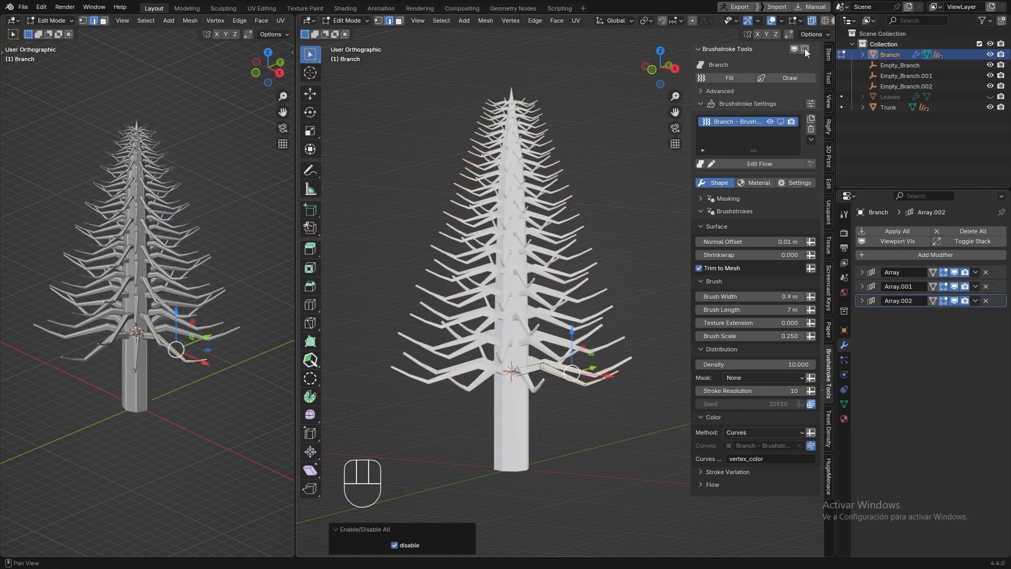
pyautogui.click(991, 107)
pyautogui.click(991, 97)
pyautogui.click(991, 55)
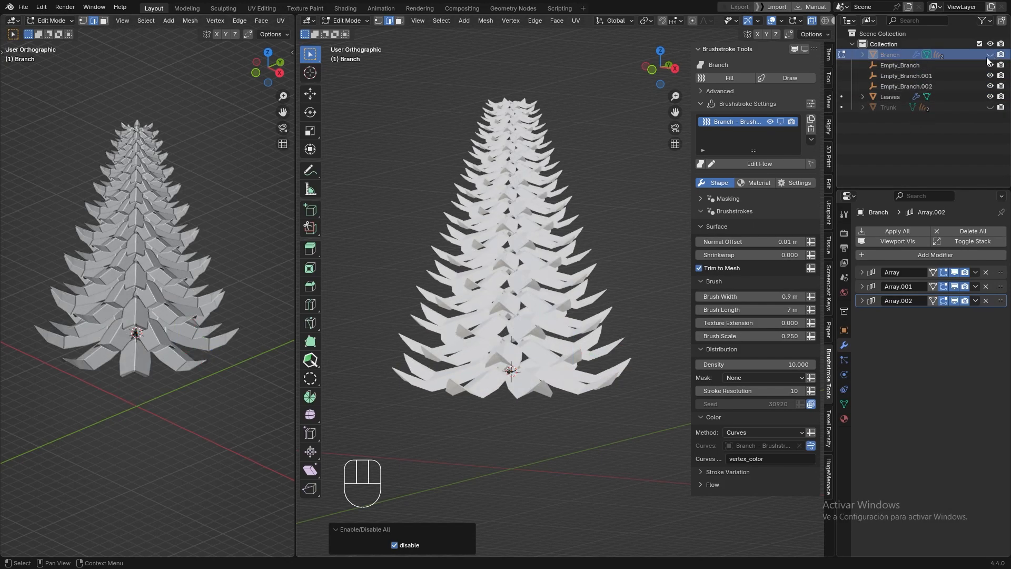
# - Select all of the Leaves mesh in Edit Mode and unwrap it with the Angle Based method
pyautogui.press('Tab')
pyautogui.click(537, 222)
pyautogui.moveTo(626, 215); pyautogui.dragTo(616, 243, button='middle')
pyautogui.rightClick(596, 243)
pyautogui.press('Tab')
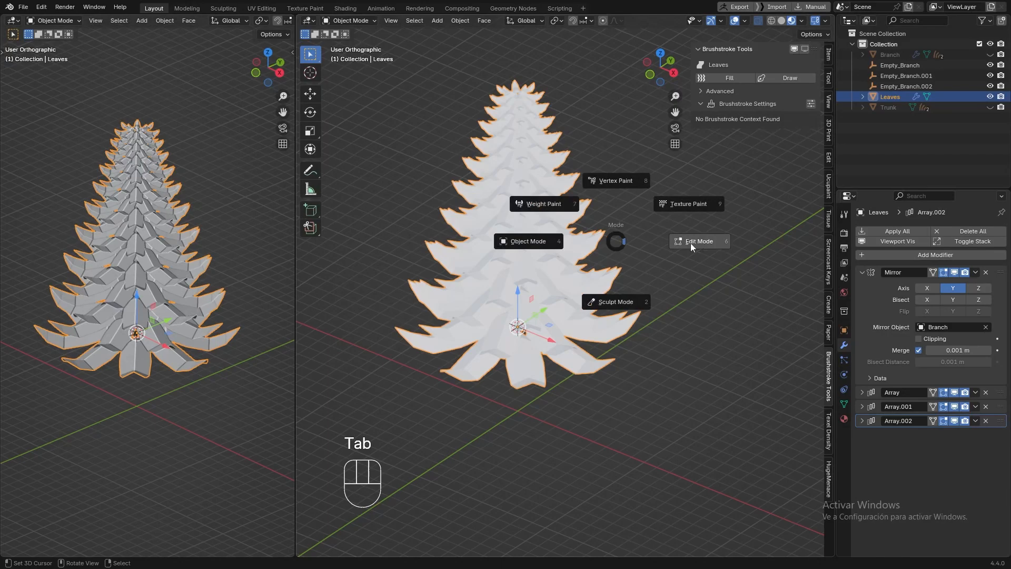
pyautogui.click(691, 243)
pyautogui.press('a')
pyautogui.press('u')
pyautogui.click(659, 196)
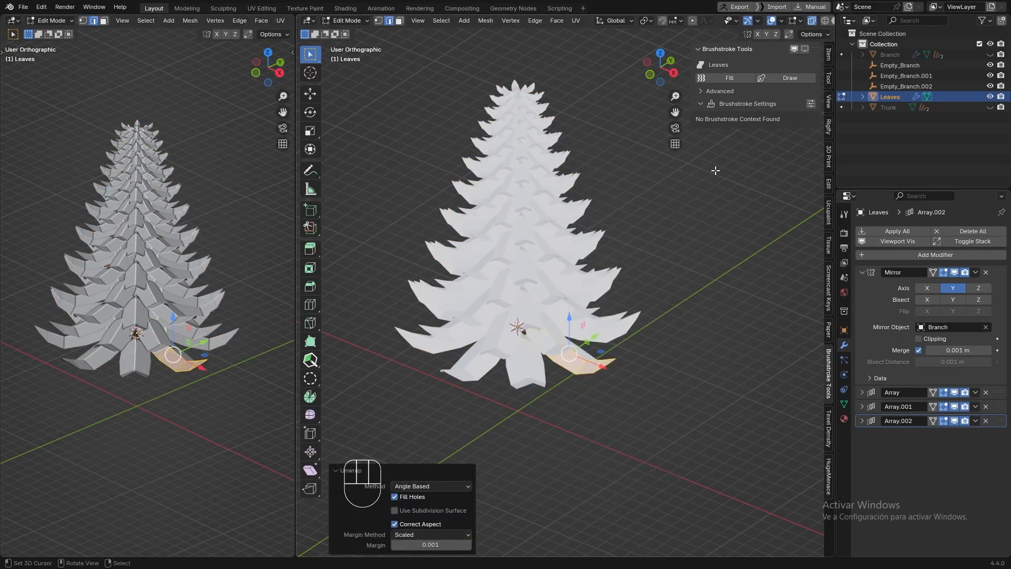
# - Return the leaves to Object Mode and fill their surface with new brushstrokes
pyautogui.press('Tab')
pyautogui.click(600, 240)
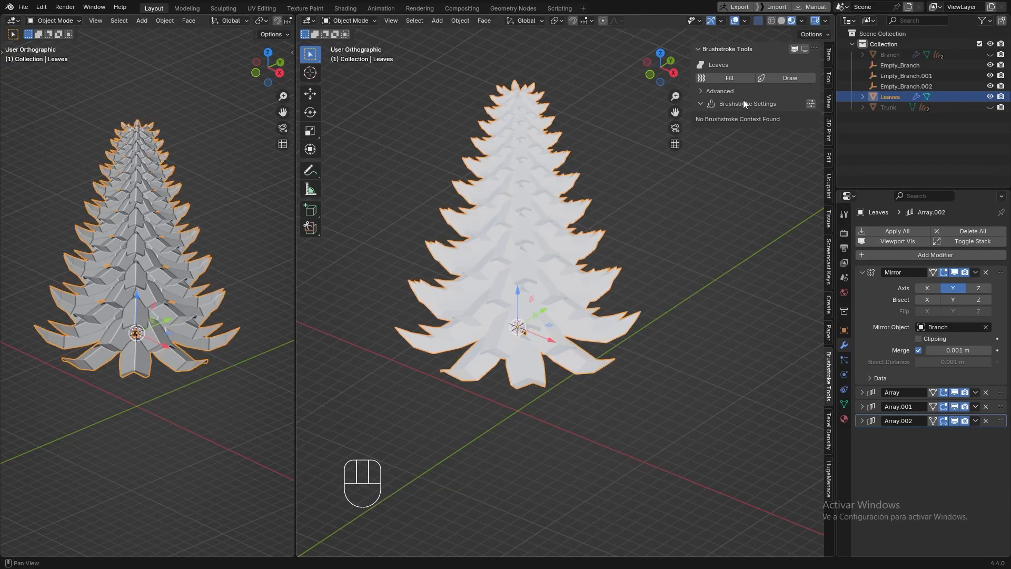
pyautogui.click(741, 78)
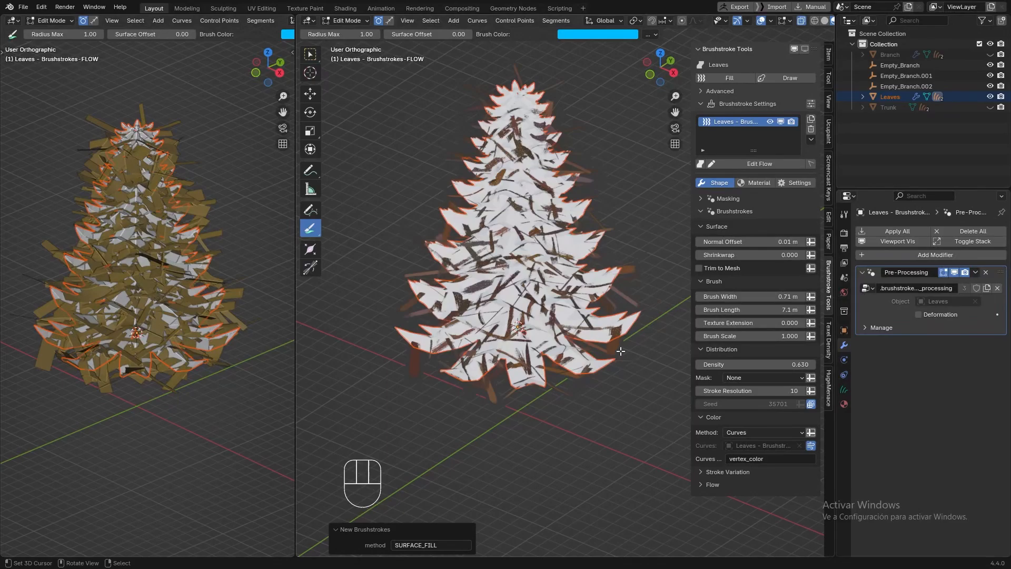
pyautogui.scroll(4, 565, 311)
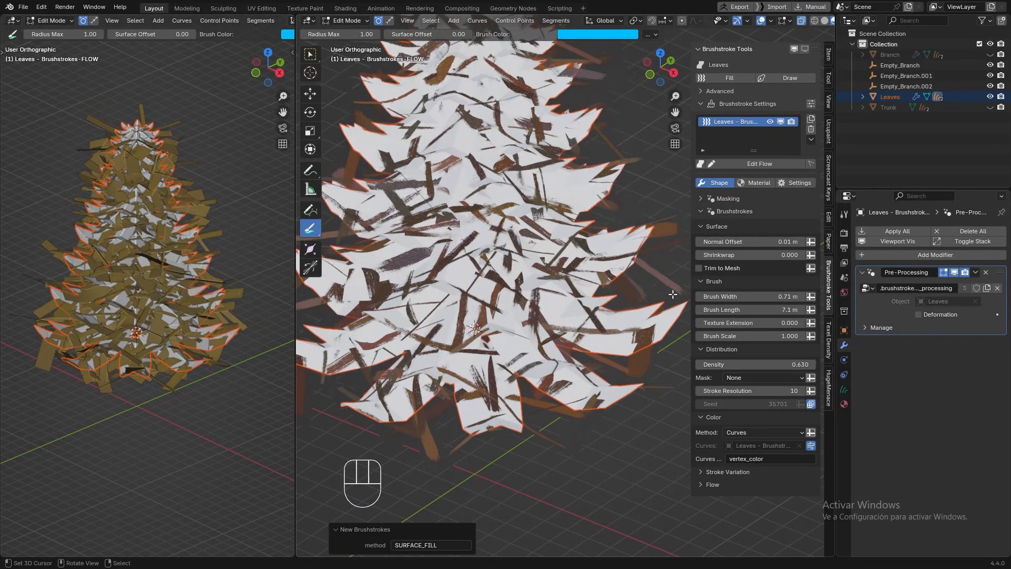
# - Change the Leaves_Brush Material color to an olive green
pyautogui.click(756, 183)
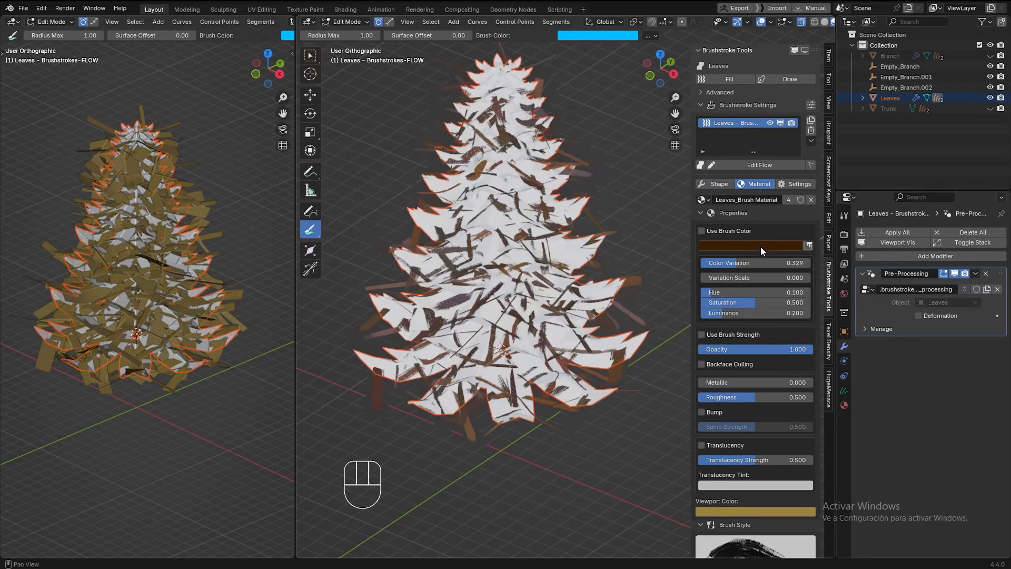
pyautogui.click(758, 244)
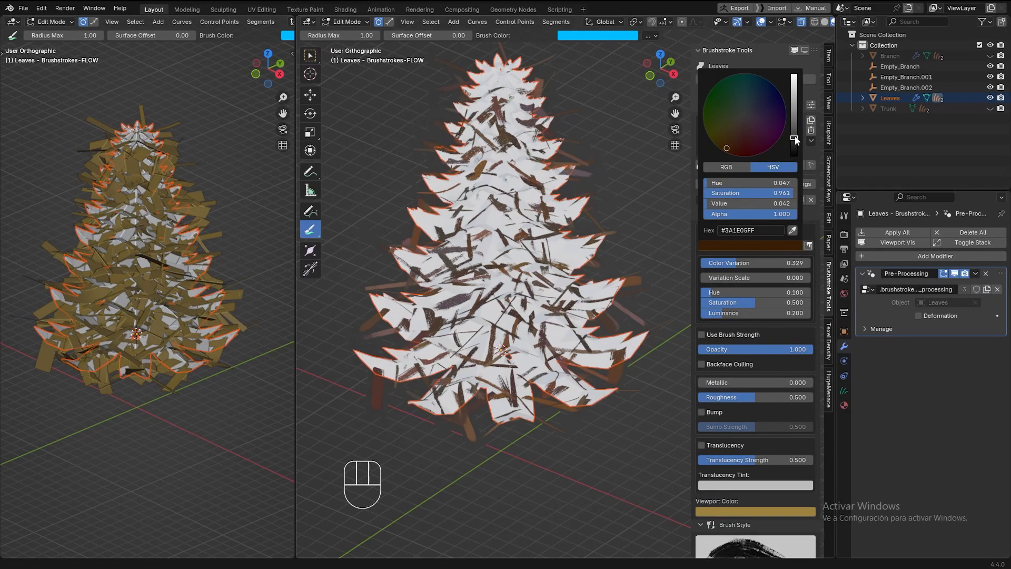
pyautogui.moveTo(795, 138); pyautogui.dragTo(794, 127)
pyautogui.moveTo(727, 148); pyautogui.dragTo(724, 133)
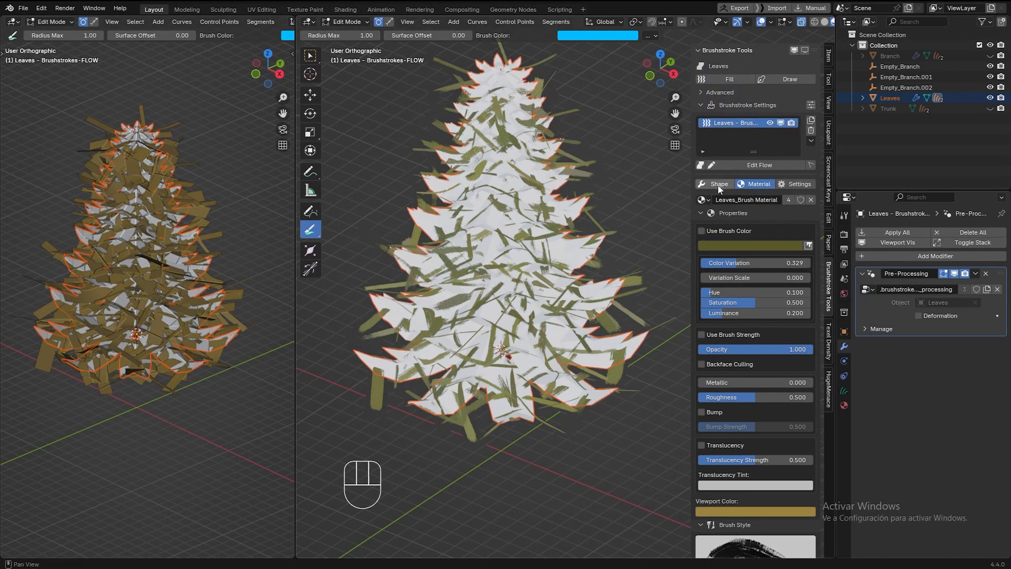
# - Set the leaves brushstrokes' Brush Scale to 0.420
pyautogui.click(719, 184)
pyautogui.moveTo(758, 339)
pyautogui.mouseDown()
pyautogui.moveTo(719, 339)
pyautogui.moveTo(728, 339)
pyautogui.mouseUp()
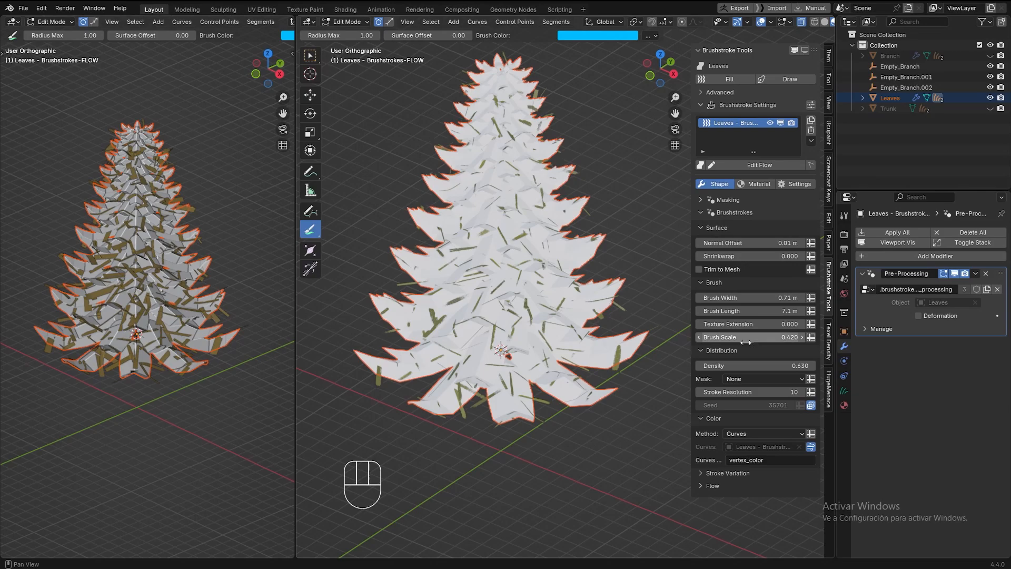
# - Set the leaves brushstrokes' Density to 5
pyautogui.scroll(6, 608, 396)
pyautogui.moveTo(605, 398); pyautogui.dragTo(490, 348, button='middle')
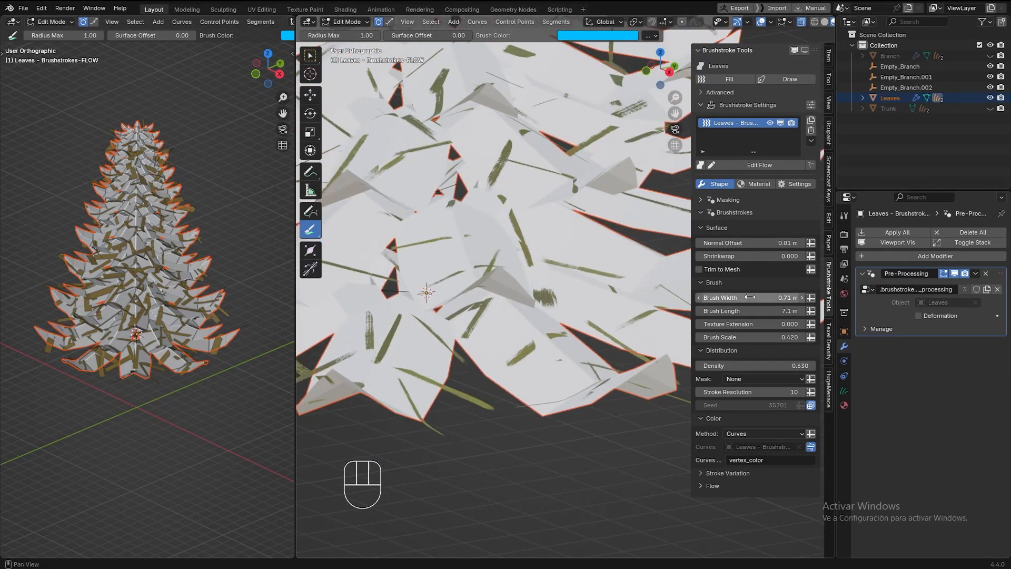
pyautogui.moveTo(748, 365); pyautogui.dragTo(852, 366)
pyautogui.click(783, 366)
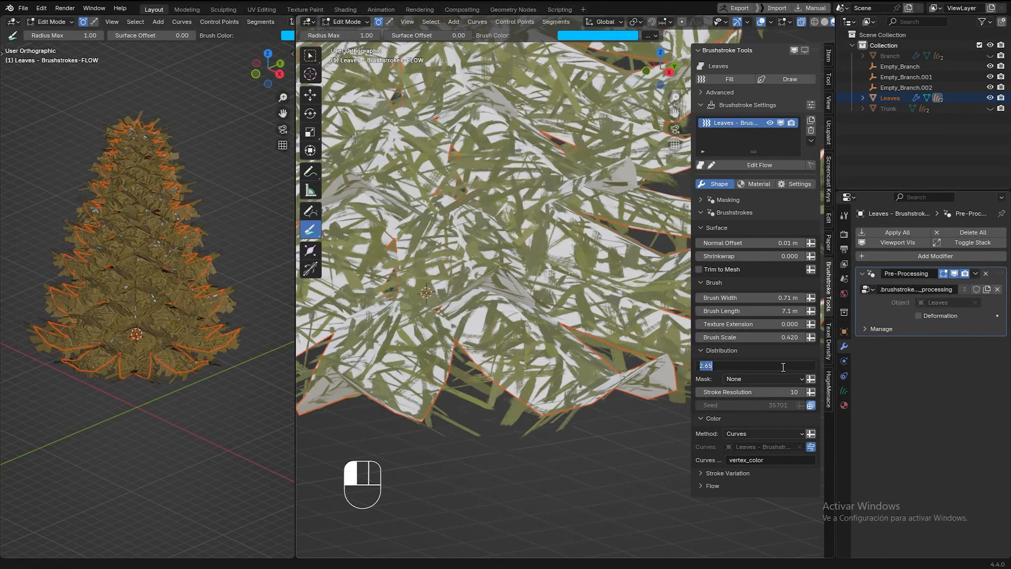
pyautogui.write('5')
pyautogui.press('Return')
pyautogui.scroll(-3, 504, 359)
pyautogui.scroll(-4, 504, 359)
pyautogui.scroll(6, 511, 363)
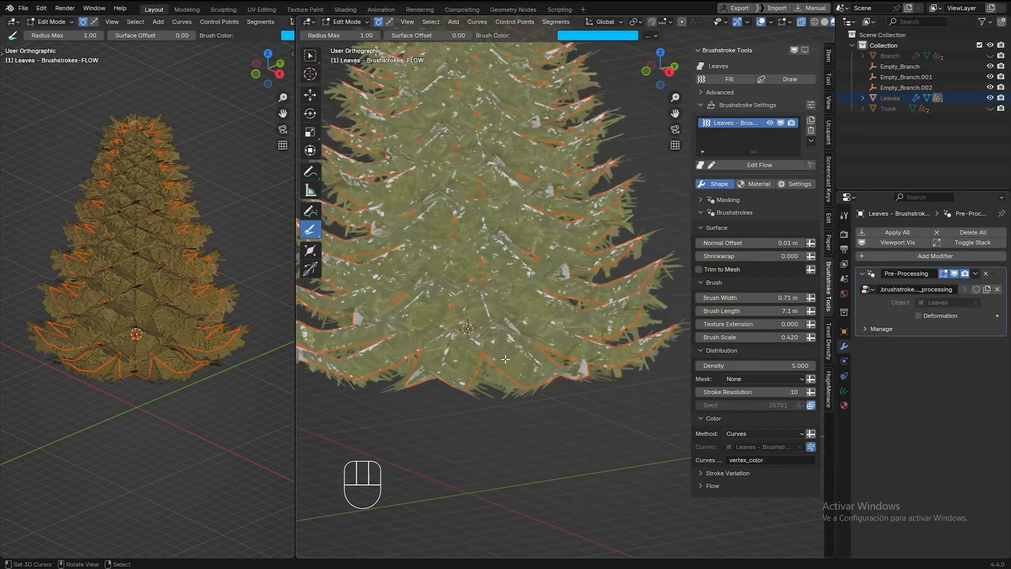
# - Switch the smaller secondary viewport to Material Preview shading
pyautogui.scroll(-5, 259, 24)
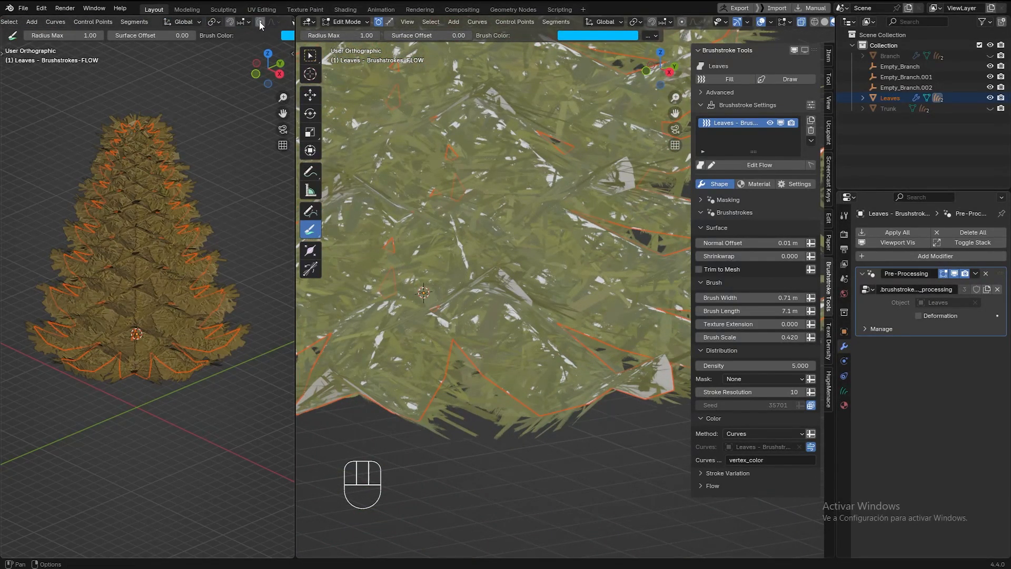
pyautogui.scroll(-3, 260, 21)
pyautogui.click(274, 23)
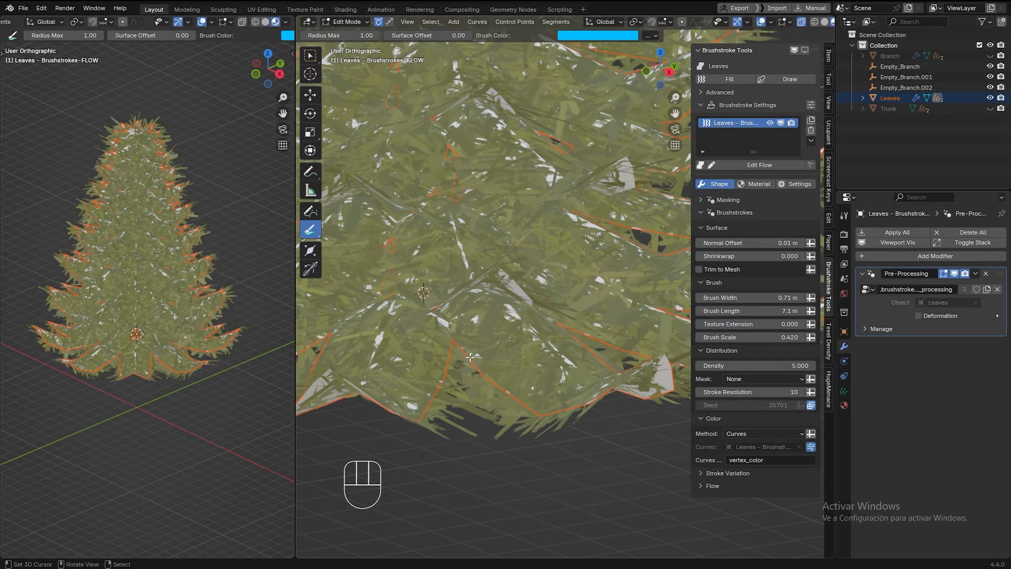
# - Set the leaves brushstrokes' Brush Scale to 0.500
pyautogui.moveTo(578, 394)
pyautogui.mouseDown(button='middle')
pyautogui.moveTo(553, 391)
pyautogui.moveTo(563, 393)
pyautogui.mouseUp(button='middle')
pyautogui.scroll(2, 564, 393)
pyautogui.click(751, 337)
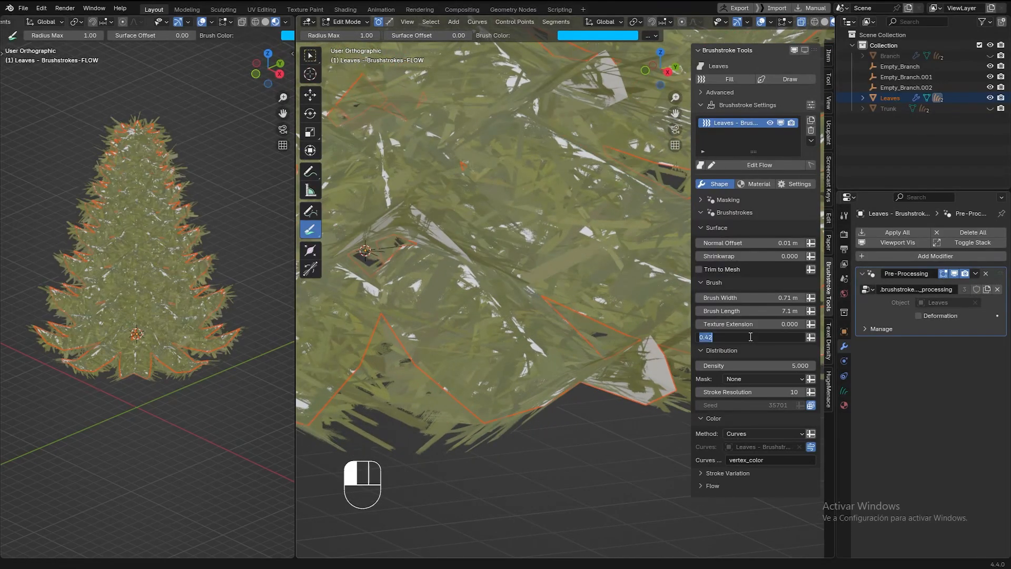
pyautogui.press('Return')
pyautogui.moveTo(557, 361)
pyautogui.mouseDown(button='middle')
pyautogui.moveTo(512, 302)
pyautogui.moveTo(571, 387)
pyautogui.mouseUp(button='middle')
# - Expand the Stroke Variation settings and set the leaves' Stroke Noise to 0.099
pyautogui.click(700, 473)
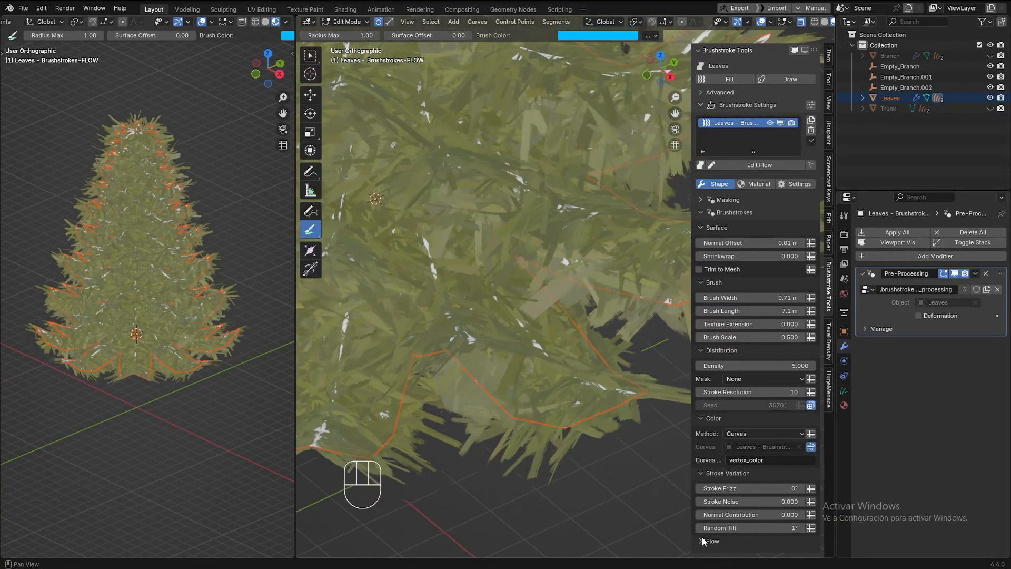
pyautogui.scroll(-3, 714, 505)
pyautogui.keyDown('shift'); pyautogui.moveTo(750, 453); pyautogui.dragTo(787, 453); pyautogui.keyUp('shift')
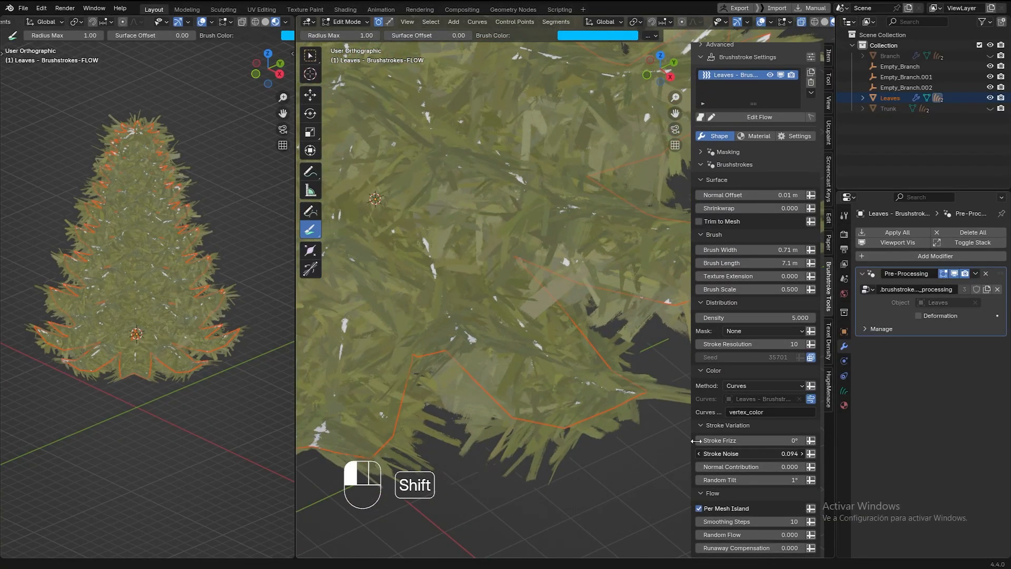
pyautogui.moveTo(591, 419)
pyautogui.mouseDown(button='middle')
pyautogui.moveTo(562, 391)
pyautogui.moveTo(632, 421)
pyautogui.mouseUp(button='middle')
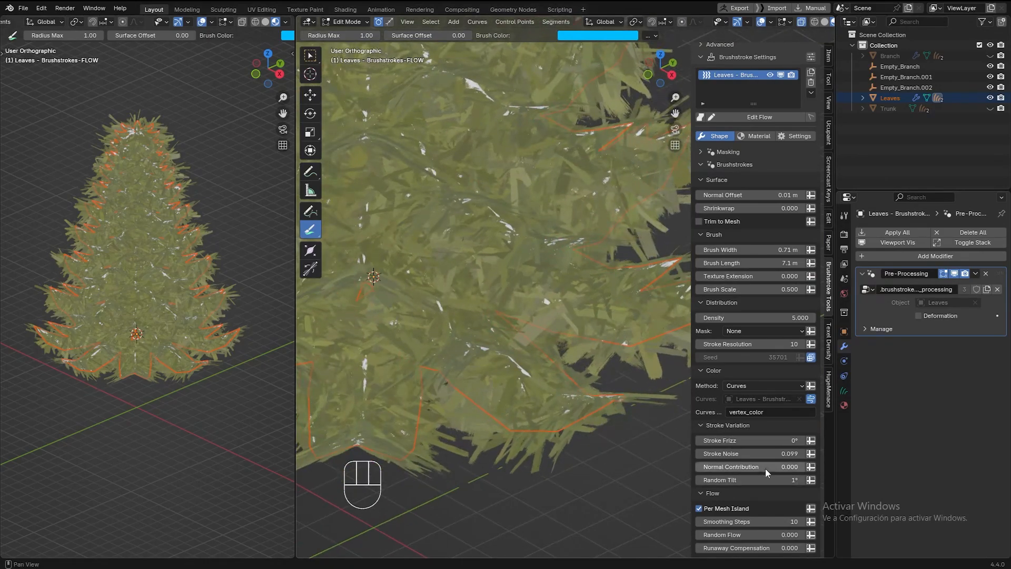
# - Try a Normal Contribution of 0.3 on the leaves strokes, and raise it to 0.6
pyautogui.click(736, 467)
pyautogui.write('0.')
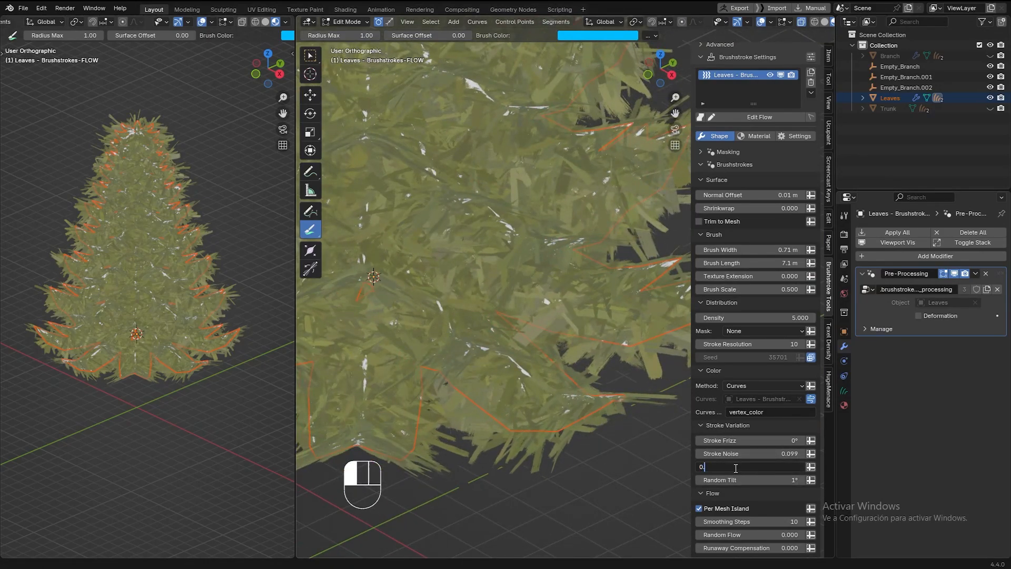
pyautogui.write('3')
pyautogui.press('Return')
pyautogui.moveTo(624, 460)
pyautogui.mouseDown(button='middle')
pyautogui.moveTo(595, 421)
pyautogui.moveTo(613, 439)
pyautogui.mouseUp(button='middle')
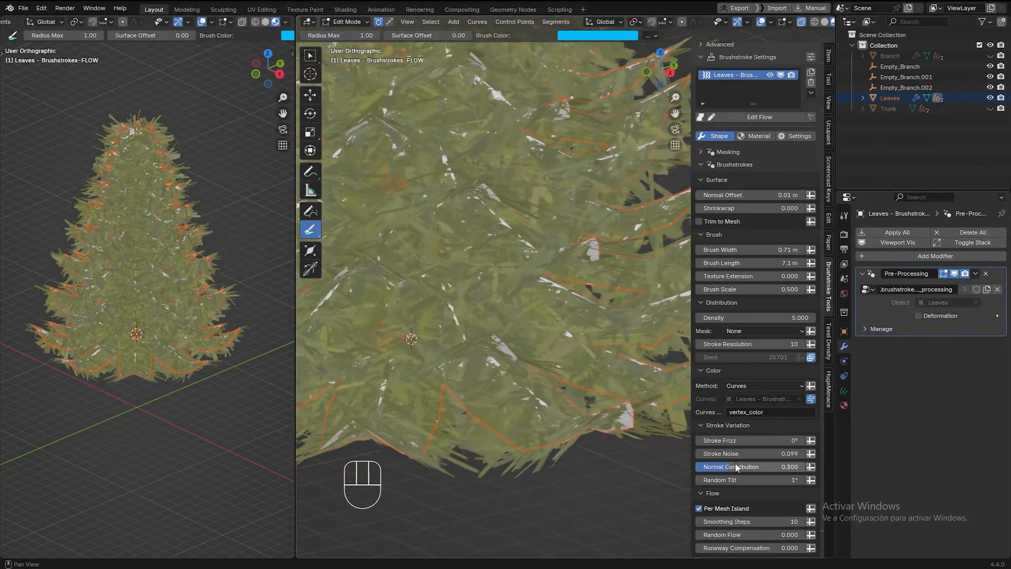
pyautogui.click(750, 468)
pyautogui.write('0.6')
pyautogui.press('Return')
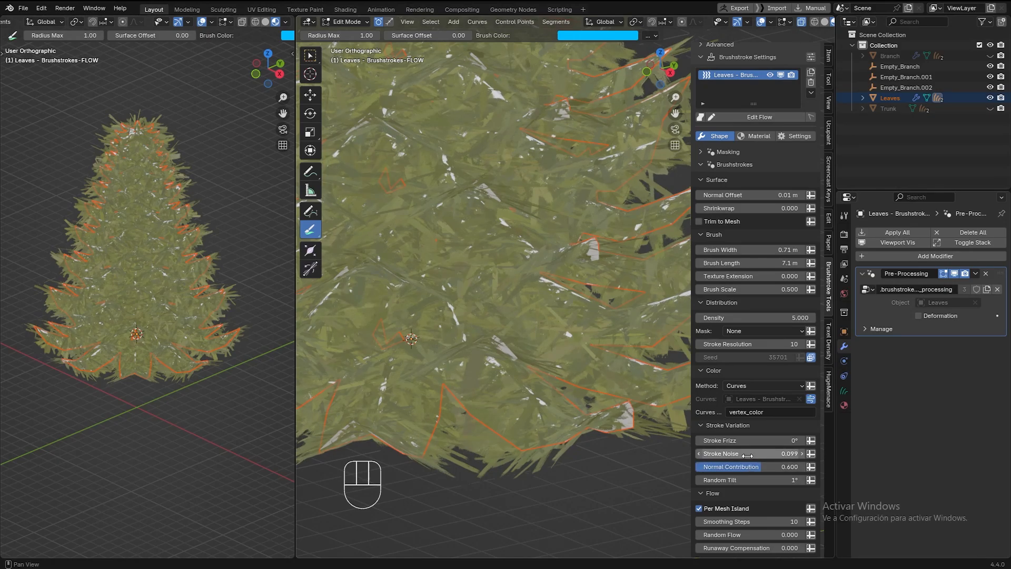
# - Set the leaves brushstrokes' Stroke Noise to 0.1
pyautogui.click(749, 454)
pyautogui.write('0.1')
pyautogui.press('Return')
pyautogui.keyDown('shift'); pyautogui.moveTo(724, 430); pyautogui.dragTo(778, 461, button='middle'); pyautogui.keyUp('shift')
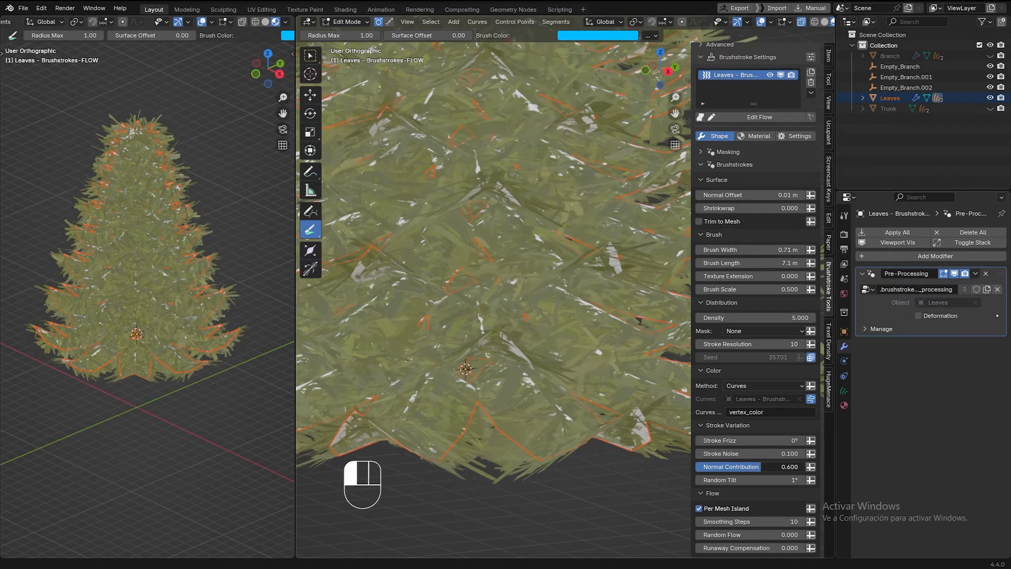
# - Raise the leaves strokes' Normal Contribution to 1.000 and their Stroke Noise to 0.900
pyautogui.moveTo(773, 464); pyautogui.dragTo(819, 464)
pyautogui.click(773, 455)
pyautogui.write('0.3')
pyautogui.press('Return')
pyautogui.moveTo(622, 453)
pyautogui.mouseDown(button='middle')
pyautogui.moveTo(599, 453)
pyautogui.moveTo(592, 467)
pyautogui.moveTo(672, 448)
pyautogui.moveTo(649, 487)
pyautogui.mouseUp(button='middle')
pyautogui.press('Return')
pyautogui.scroll(3, 784, 308)
# - Set the leaves brush material's Roughness to 0.777 and the strokes' Random Tilt to 30°
pyautogui.click(760, 136)
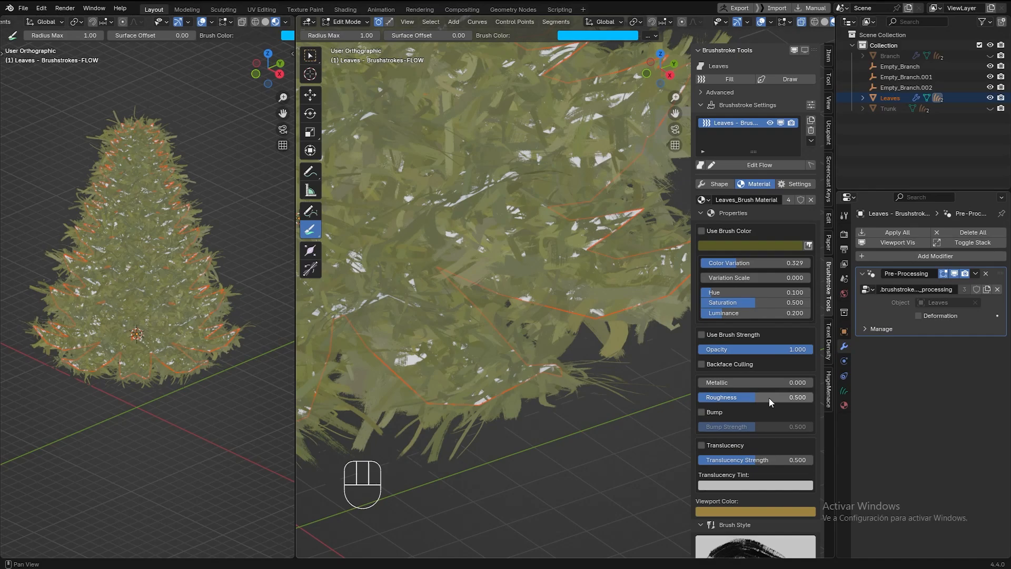
pyautogui.moveTo(590, 405)
pyautogui.mouseDown(button='middle')
pyautogui.moveTo(535, 413)
pyautogui.moveTo(532, 428)
pyautogui.moveTo(597, 403)
pyautogui.mouseUp(button='middle')
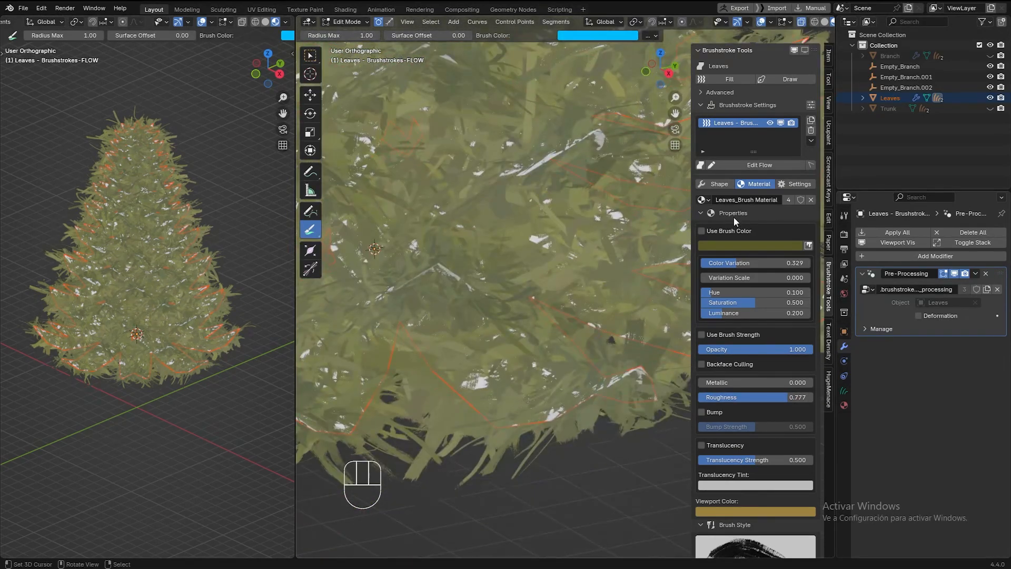
pyautogui.click(721, 184)
pyautogui.click(761, 531)
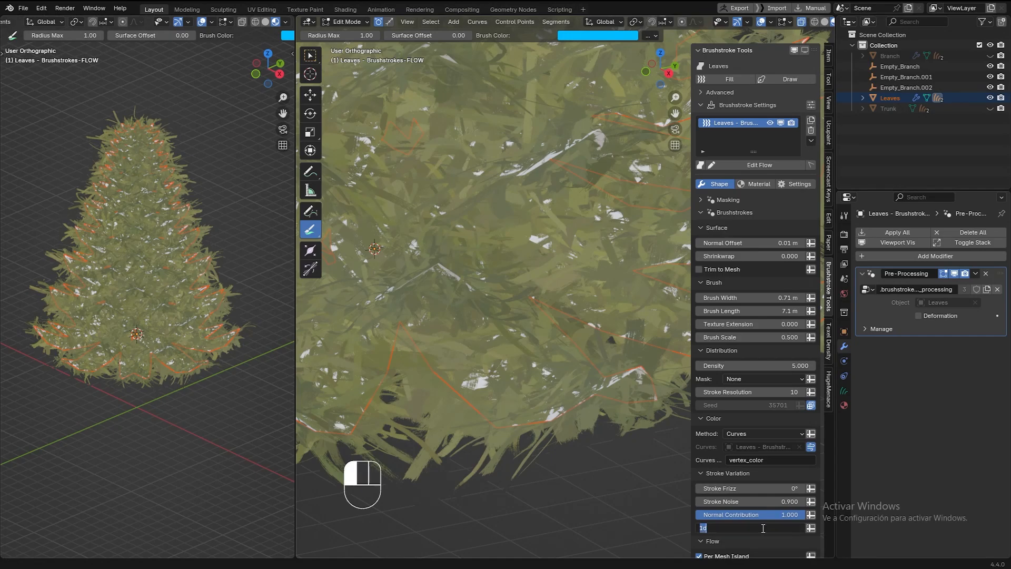
pyautogui.write('30')
pyautogui.press('Return')
pyautogui.moveTo(572, 453)
pyautogui.mouseDown(button='middle')
pyautogui.moveTo(564, 445)
pyautogui.moveTo(515, 476)
pyautogui.moveTo(548, 476)
pyautogui.moveTo(585, 453)
pyautogui.mouseUp(button='middle')
# - Enable the brushstrokes of all tree parts and hide the Leaves mesh
pyautogui.scroll(-7, 579, 411)
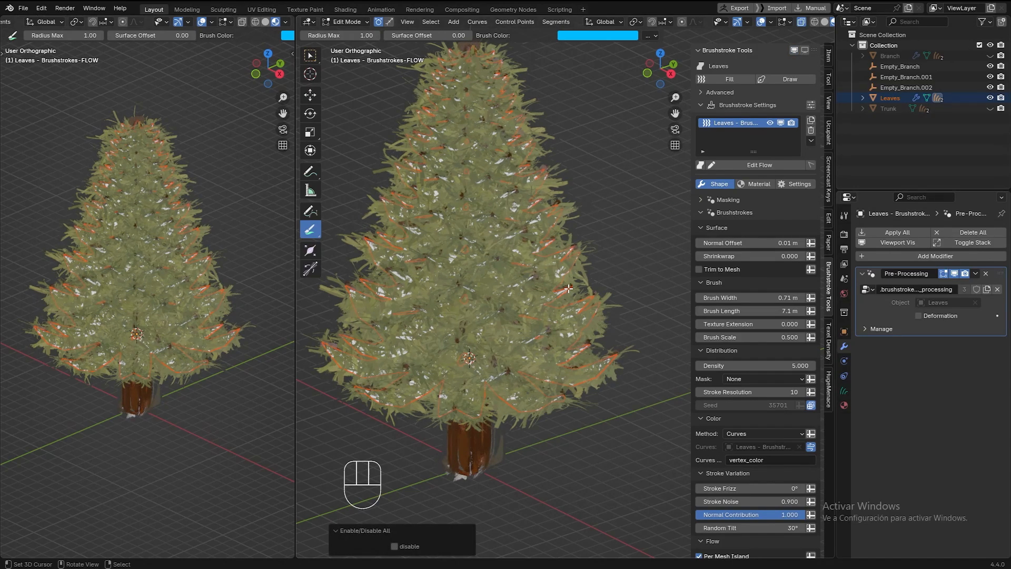
pyautogui.keyDown('shift'); pyautogui.moveTo(514, 261); pyautogui.dragTo(546, 303, button='middle'); pyautogui.keyUp('shift')
pyautogui.scroll(-1, 546, 303)
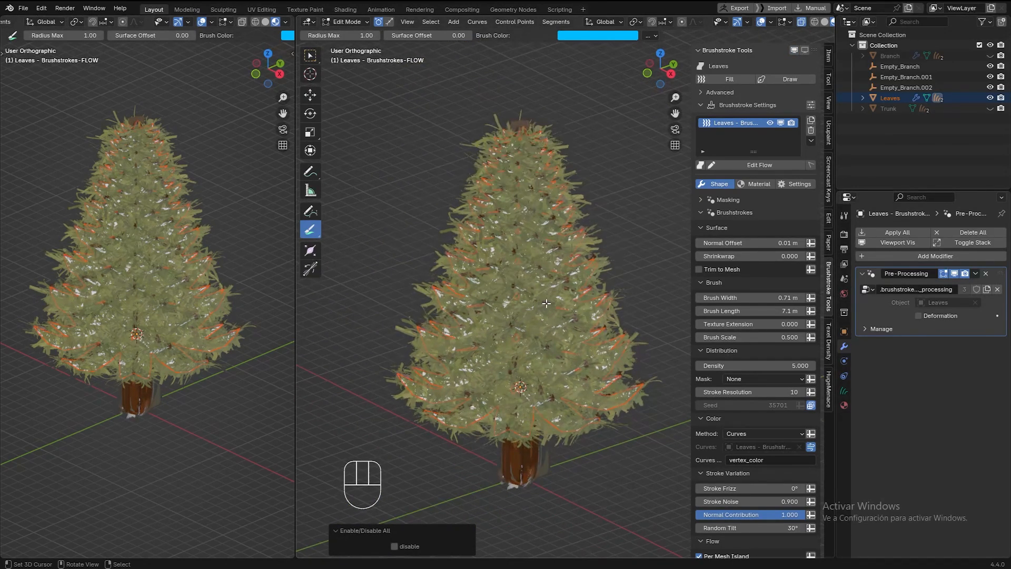
pyautogui.keyDown('shift'); pyautogui.moveTo(615, 274); pyautogui.dragTo(609, 276, button='middle'); pyautogui.keyUp('shift')
pyautogui.click(990, 98)
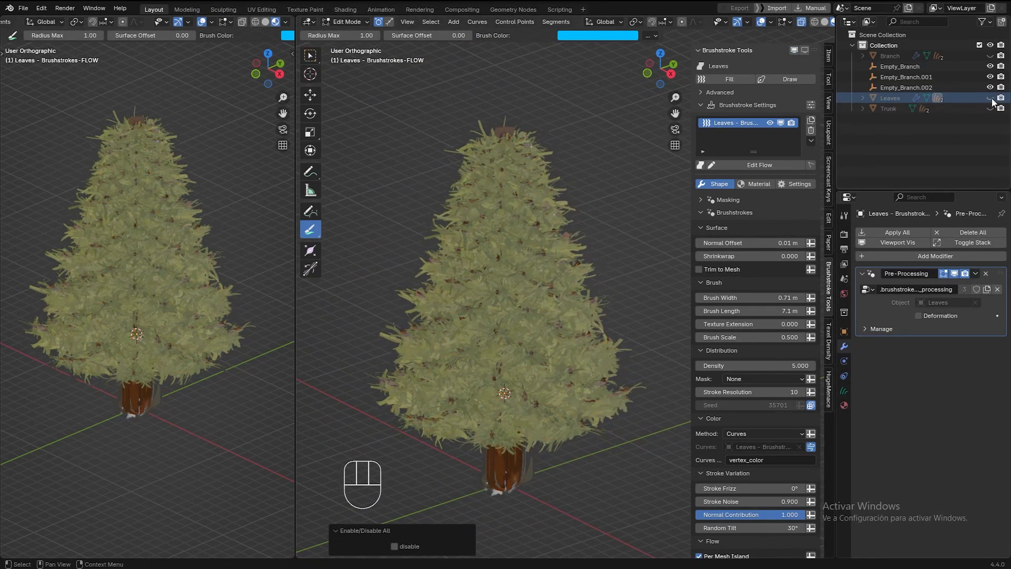
# - Close the main viewport's sidebar and return to Object Mode
pyautogui.press('n')
pyautogui.press('Tab')
pyautogui.moveTo(657, 322); pyautogui.dragTo(627, 305, button='middle')
# - Widen and horizontally split the secondary viewport, and turn its lower half into a Shader Editor
pyautogui.moveTo(296, 312); pyautogui.dragTo(371, 312)
pyautogui.rightClick(325, 558)
pyautogui.click(324, 552)
pyautogui.click(298, 285)
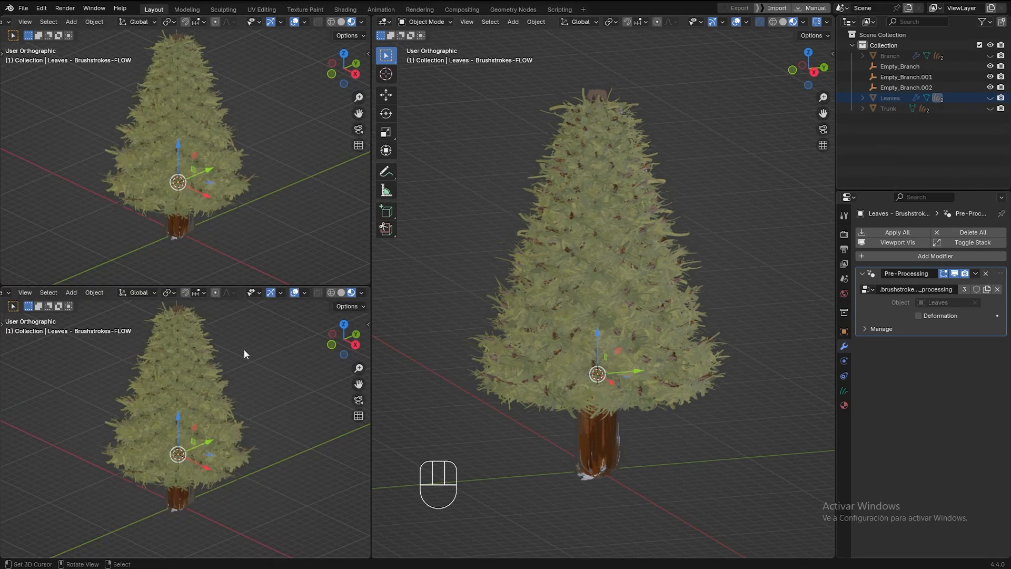
pyautogui.click(12, 292)
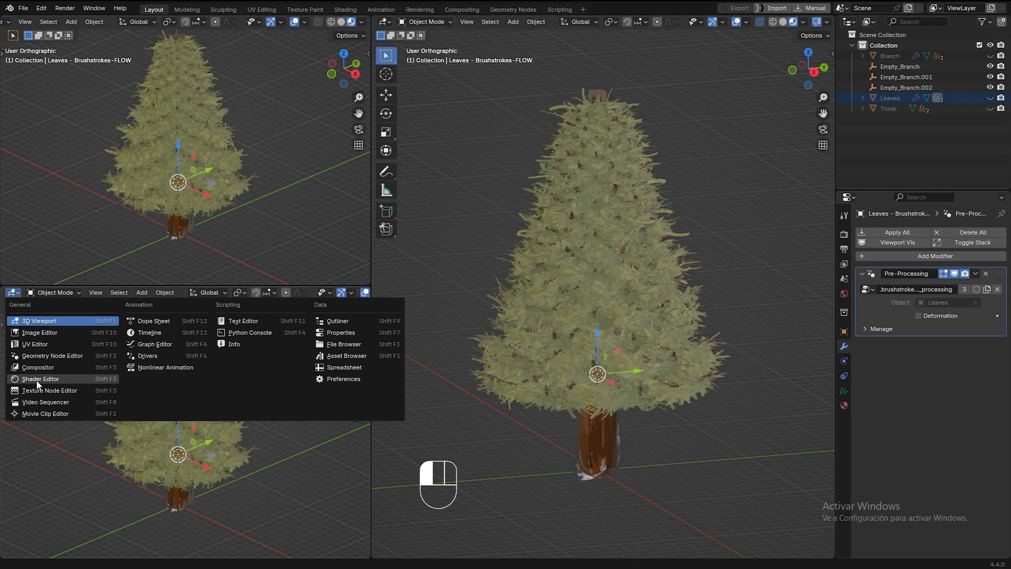
pyautogui.click(38, 379)
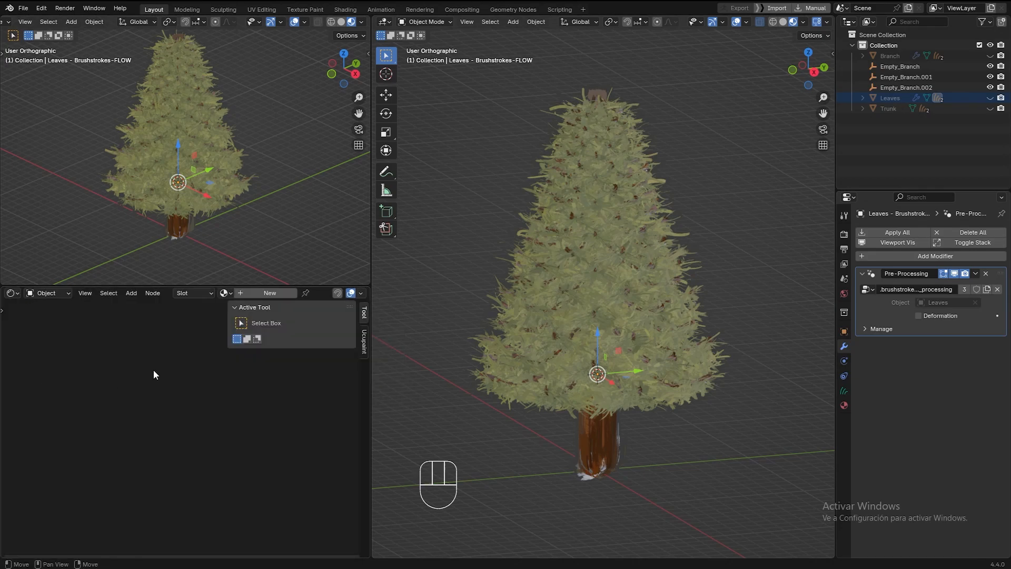
# - Add a Gradient Texture with Texture Coordinate and Mapping nodes to the leaves brushstrokes' Leaves_Brush Material
pyautogui.click(551, 402)
pyautogui.scroll(-5, 290, 406)
pyautogui.scroll(4, 136, 434)
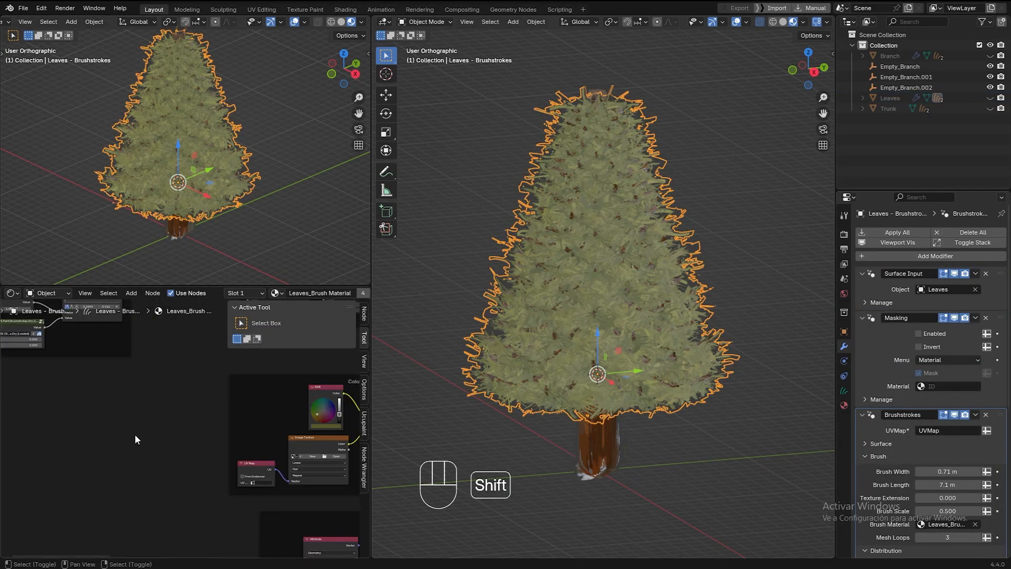
pyautogui.keyDown('shift'); pyautogui.moveTo(135, 435); pyautogui.dragTo(1, 436, button='middle'); pyautogui.keyUp('shift')
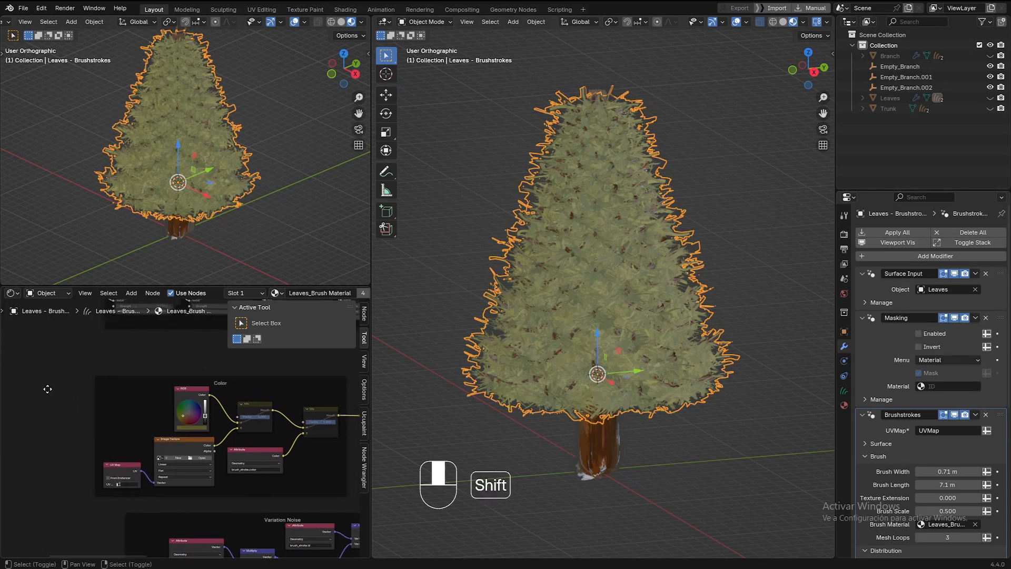
pyautogui.keyDown('shift'); pyautogui.moveTo(46, 389); pyautogui.dragTo(203, 406, button='middle'); pyautogui.keyUp('shift')
pyautogui.press('F3')
pyautogui.write('gra')
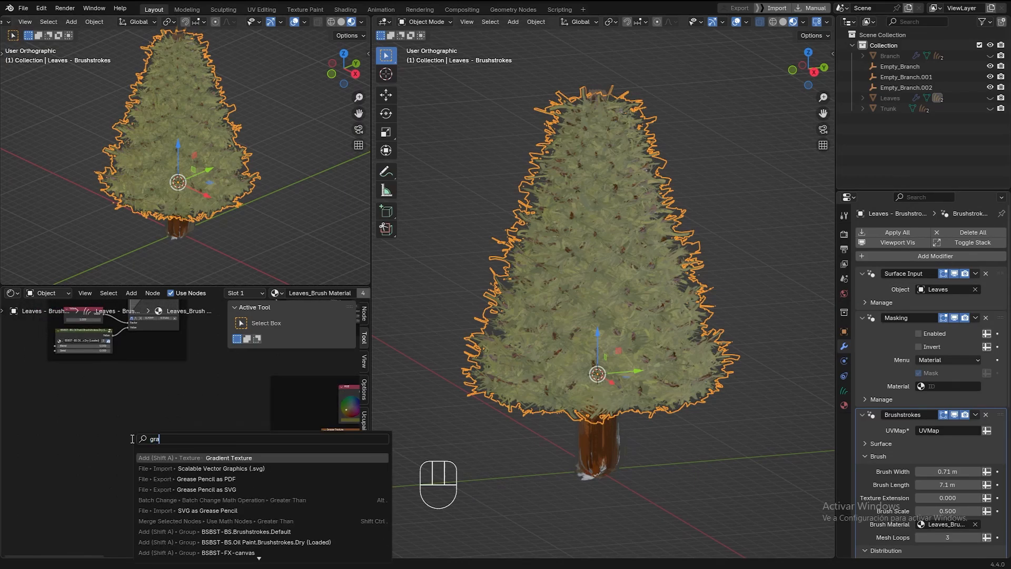
pyautogui.press('Return')
pyautogui.click(111, 434)
pyautogui.hotkey('ctrl', 't')
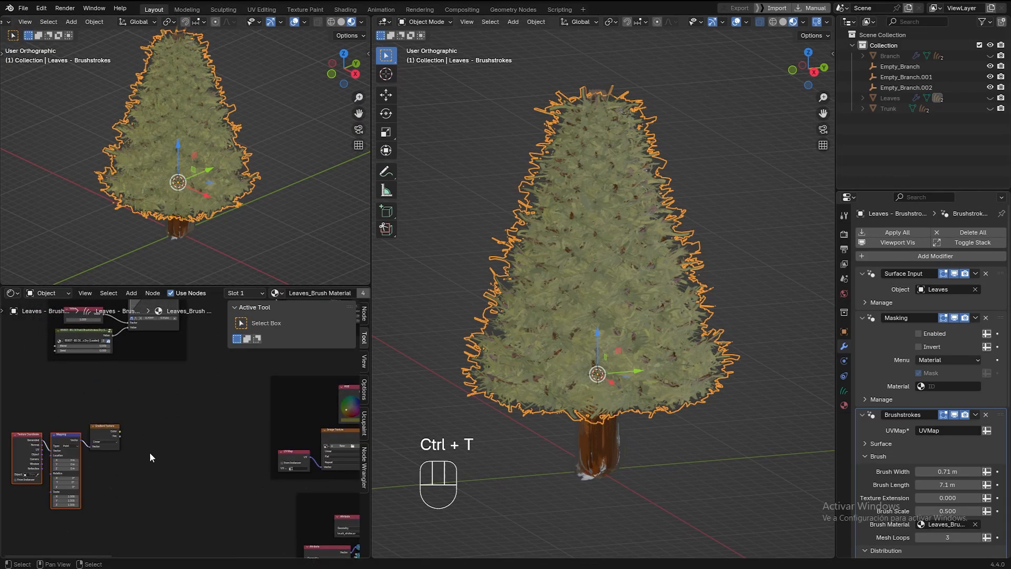
# - Add a Color Ramp node beside the Gradient Texture
pyautogui.press('space')
pyautogui.write('color ra')
pyautogui.press('Return')
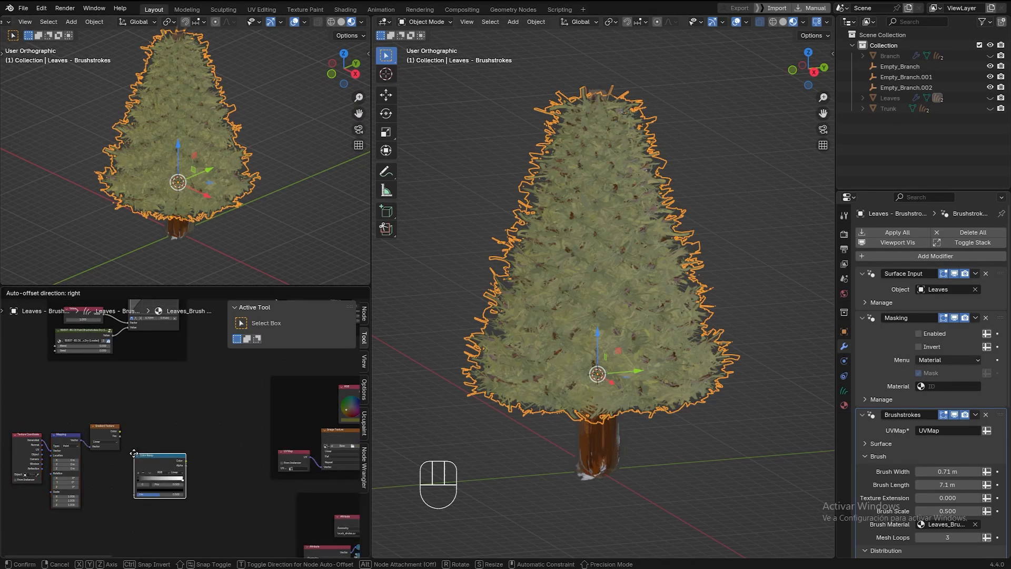
pyautogui.click(170, 404)
# - Connect the Gradient Texture's Color to the Color Ramp's Fac and preview the ramp on the leaves
pyautogui.keyDown('ctrl'); pyautogui.keyDown('shift'); pyautogui.click(100, 428); pyautogui.keyUp('shift'); pyautogui.keyUp('ctrl')
pyautogui.scroll(2, 122, 432)
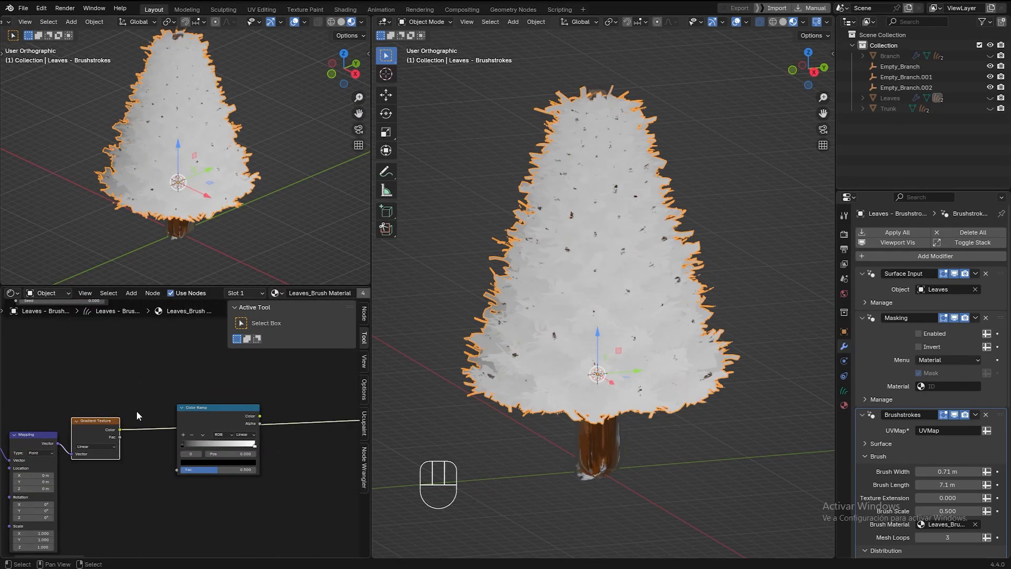
pyautogui.moveTo(85, 500); pyautogui.dragTo(154, 463, button='middle')
pyautogui.moveTo(186, 391); pyautogui.dragTo(282, 410)
pyautogui.keyDown('ctrl'); pyautogui.keyDown('shift'); pyautogui.click(277, 375); pyautogui.keyUp('shift'); pyautogui.keyUp('ctrl')
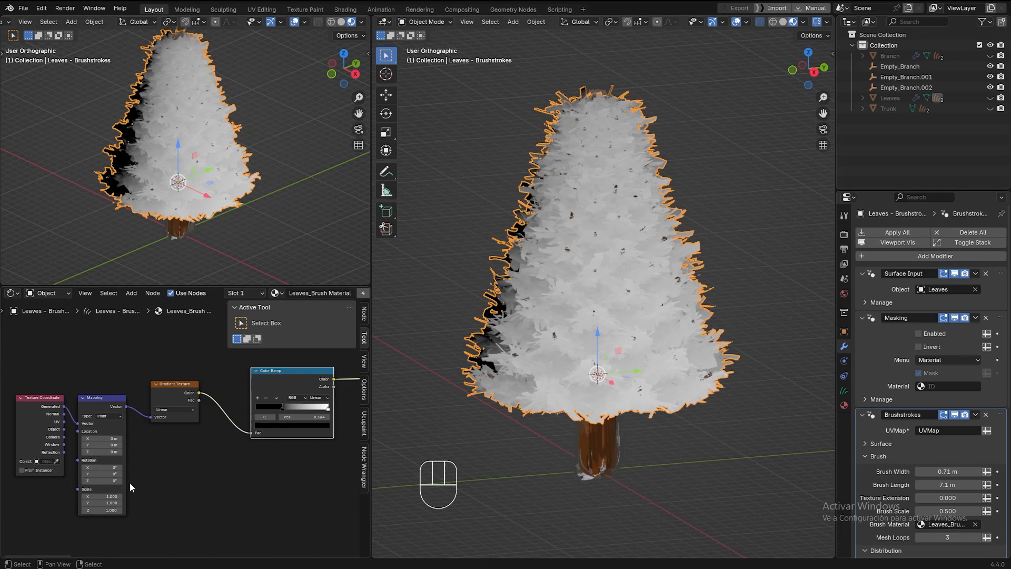
# - Set the Mapping node's Y rotation to 90° and move the Color Ramp's black stop to position 0
pyautogui.click(106, 476)
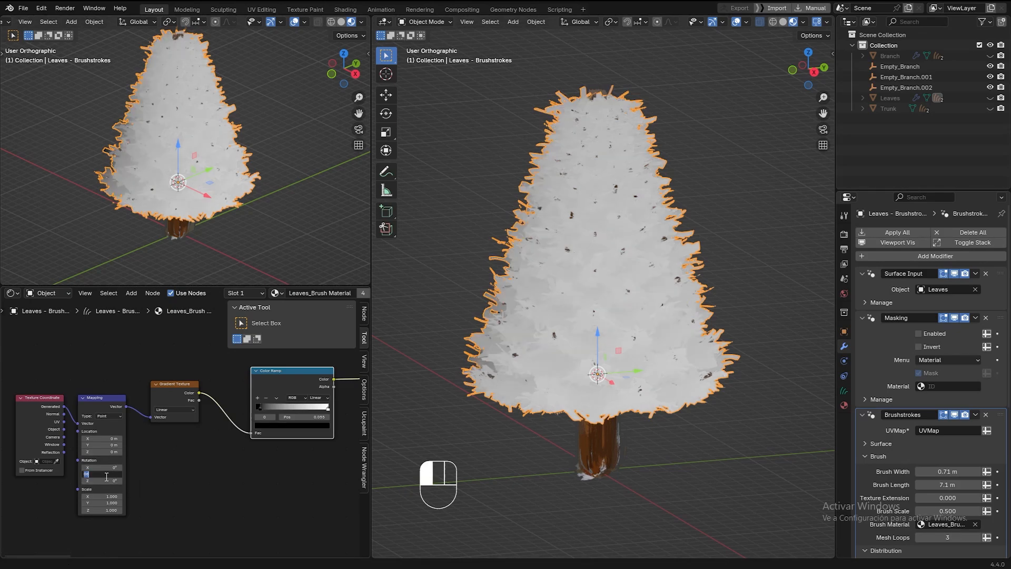
pyautogui.write('90')
pyautogui.press('Return')
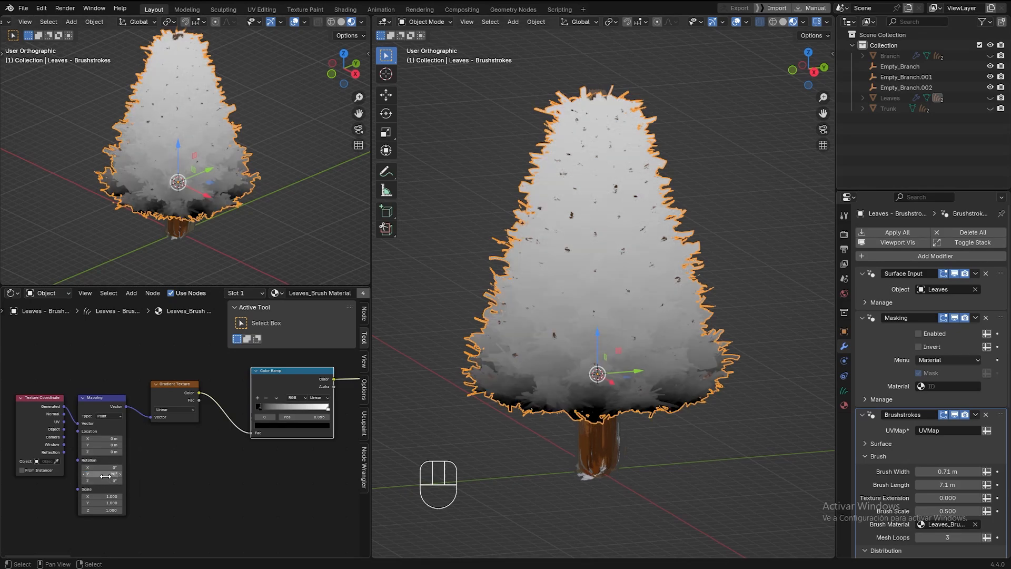
pyautogui.moveTo(258, 409); pyautogui.dragTo(251, 408)
pyautogui.scroll(-6, 152, 451)
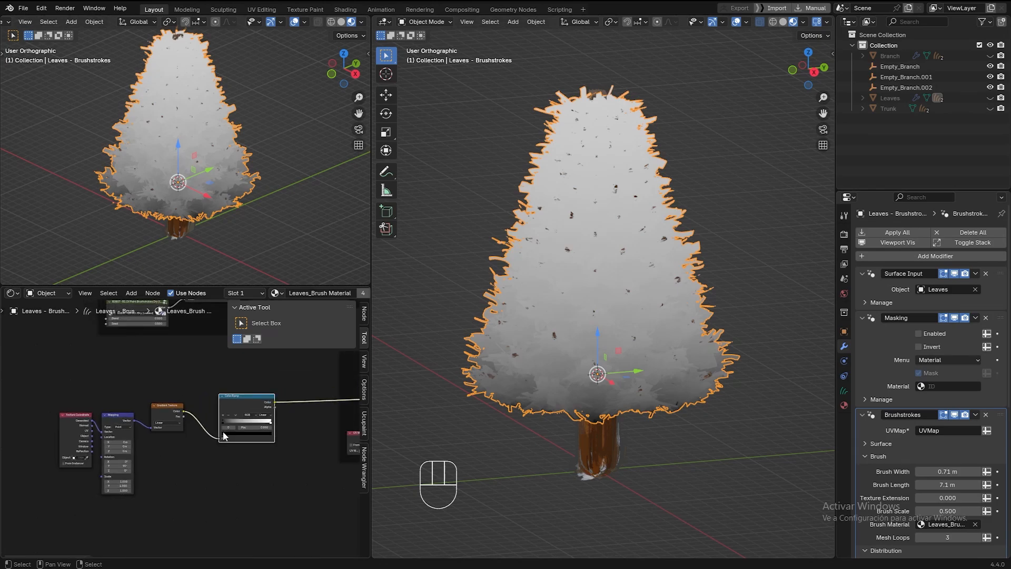
pyautogui.keyDown('shift'); pyautogui.moveTo(294, 444); pyautogui.dragTo(233, 446, button='middle'); pyautogui.keyUp('shift')
pyautogui.scroll(2, 181, 429)
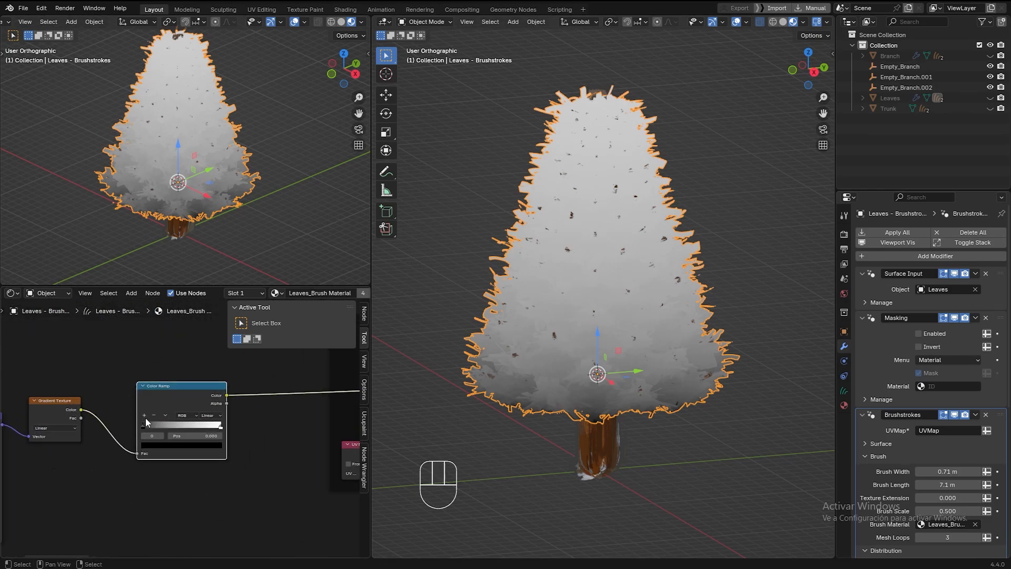
# - Add a middle stop to the Color Ramp and sample the RGB node's olive green for it
pyautogui.click(142, 418)
pyautogui.scroll(-1, 115, 456)
pyautogui.moveTo(322, 422); pyautogui.dragTo(271, 428, button='middle')
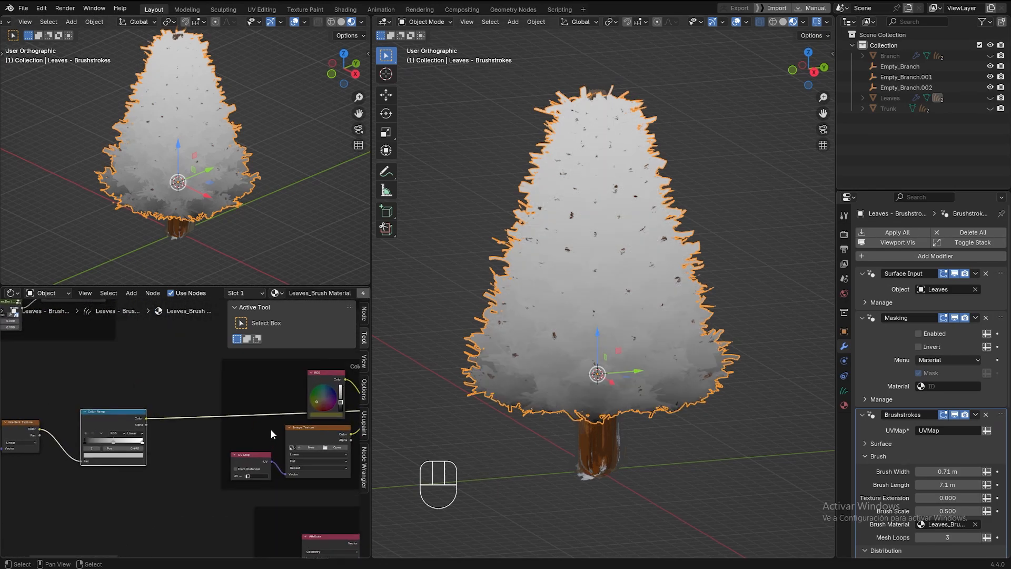
pyautogui.click(131, 455)
pyautogui.click(136, 451)
pyautogui.click(318, 413)
pyautogui.scroll(5, 73, 440)
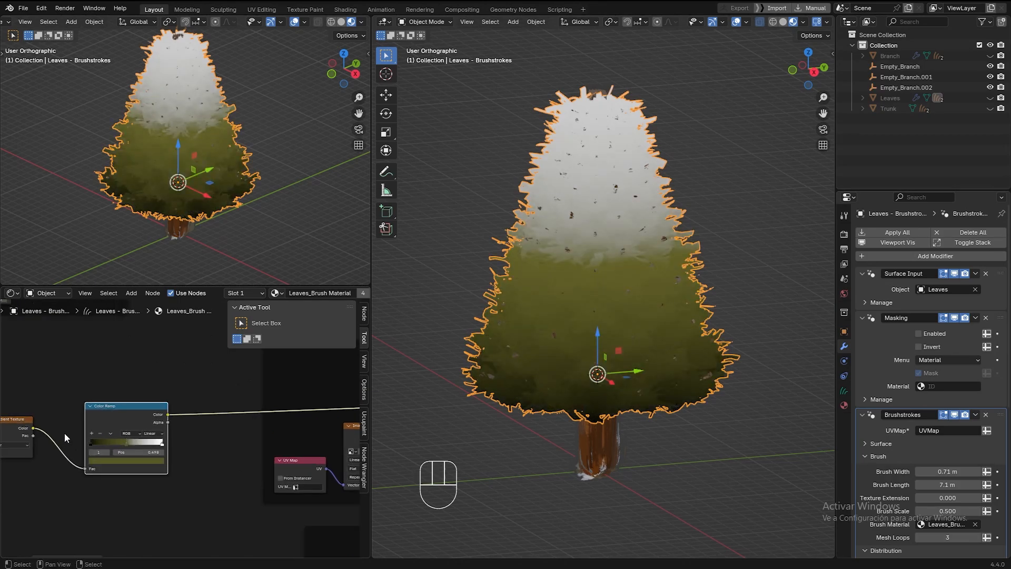
# - Sample the middle stop's olive green for both the first and last stops of the Color Ramp
pyautogui.scroll(1, 150, 447)
pyautogui.click(89, 437)
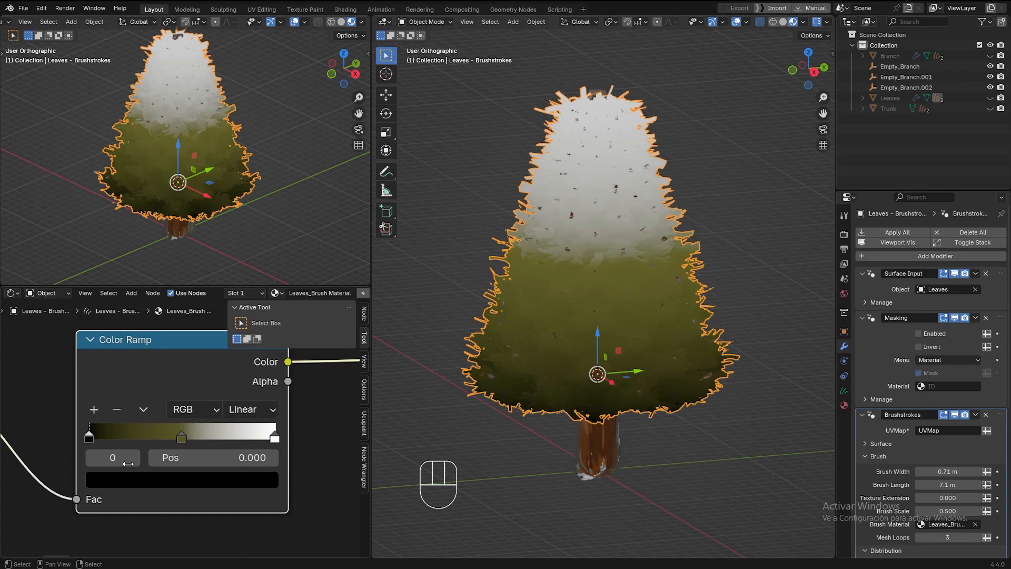
pyautogui.click(153, 473)
pyautogui.click(241, 453)
pyautogui.click(181, 439)
pyautogui.click(274, 439)
pyautogui.click(245, 480)
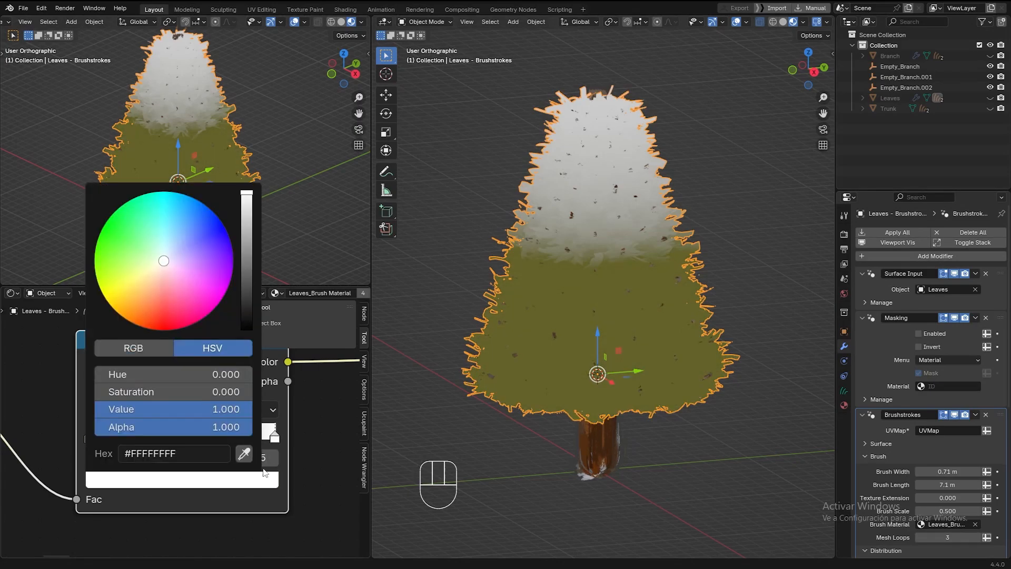
pyautogui.click(242, 452)
pyautogui.click(182, 436)
pyautogui.scroll(-2, 144, 447)
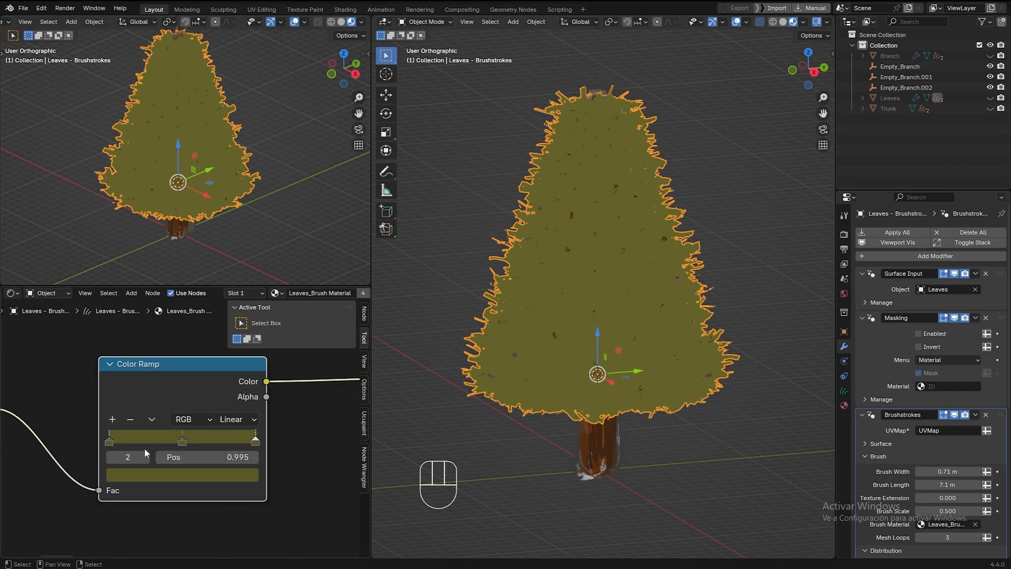
# - Darken the Color Ramp's first stop to a near-black olive, #111107
pyautogui.scroll(1, 153, 423)
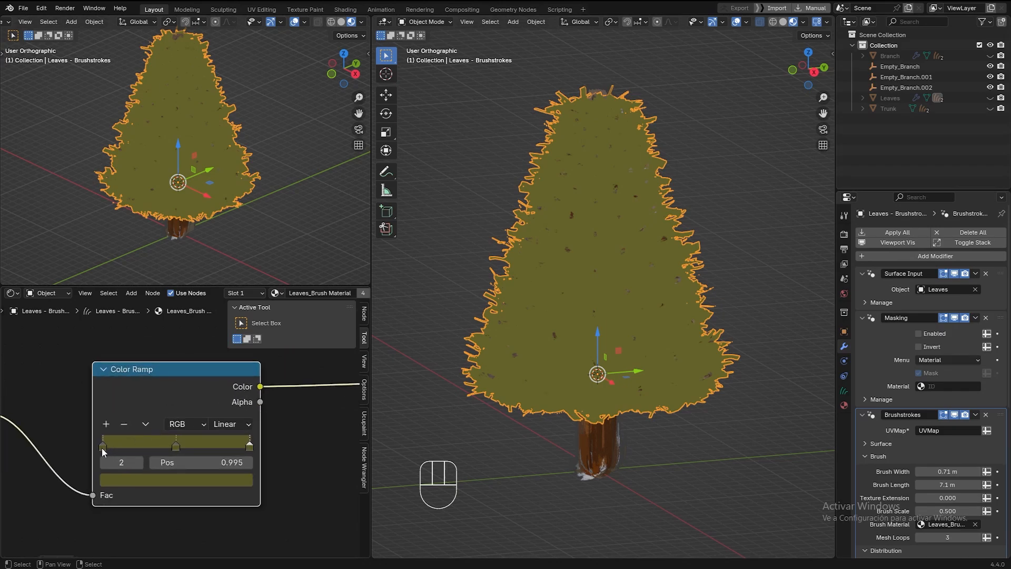
pyautogui.click(115, 475)
pyautogui.moveTo(225, 333); pyautogui.dragTo(227, 346)
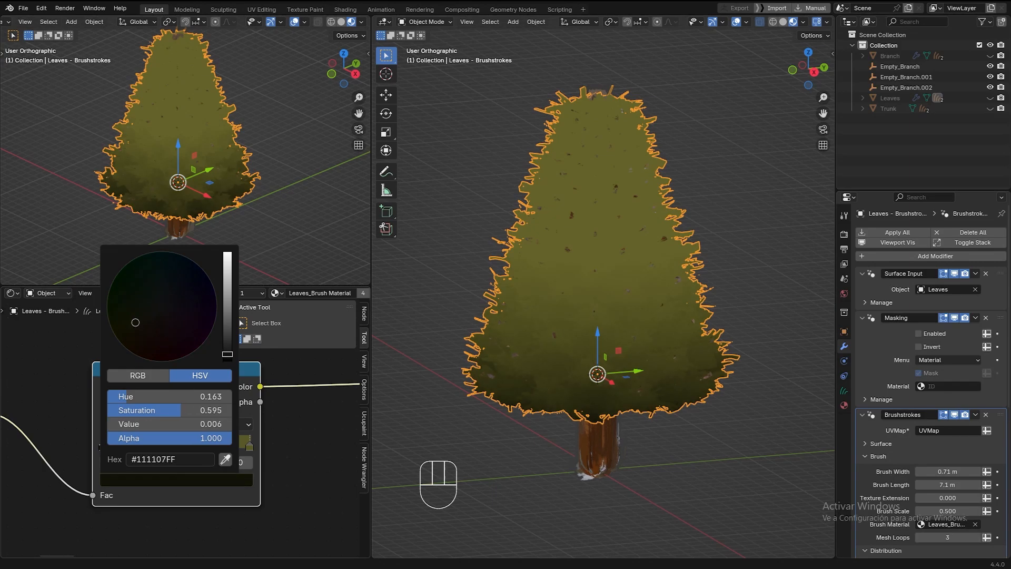
pyautogui.moveTo(228, 361)
pyautogui.mouseDown()
pyautogui.moveTo(227, 346)
pyautogui.moveTo(228, 354)
pyautogui.mouseUp()
# - Brighten the Color Ramp's last stop to a lighter olive, #8D8C3E
pyautogui.click(251, 445)
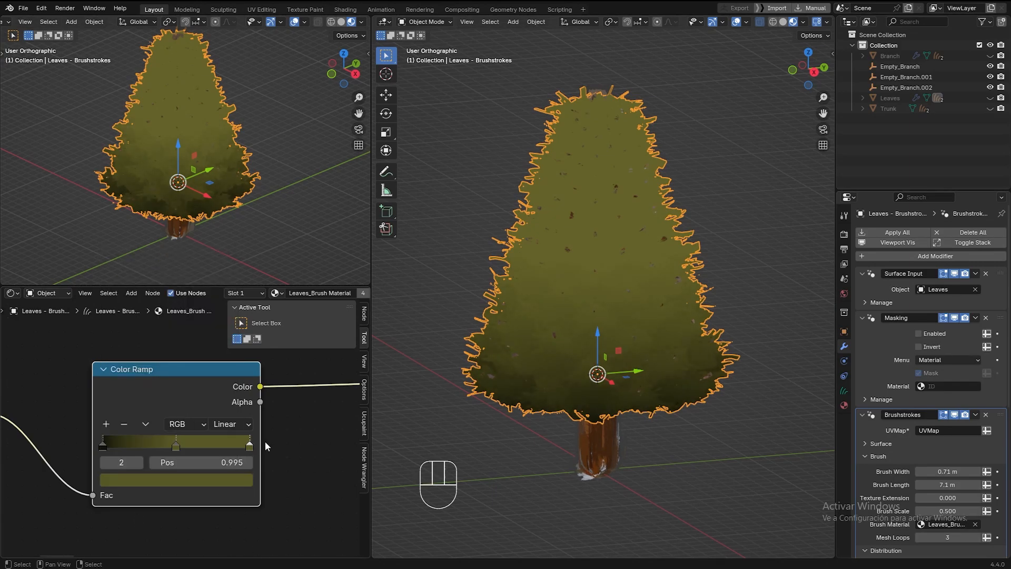
pyautogui.click(226, 476)
pyautogui.click(221, 479)
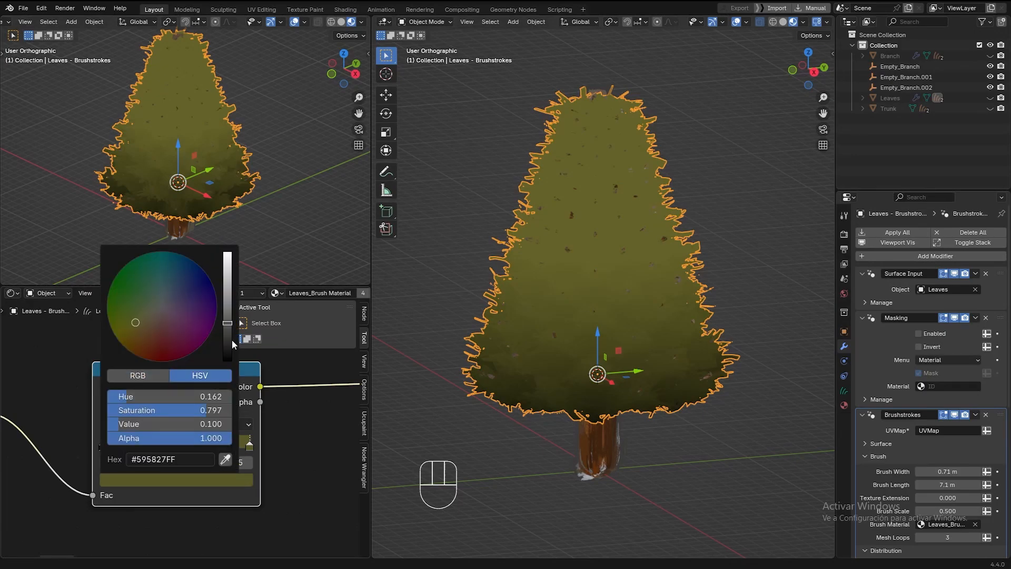
pyautogui.moveTo(228, 323); pyautogui.dragTo(228, 308)
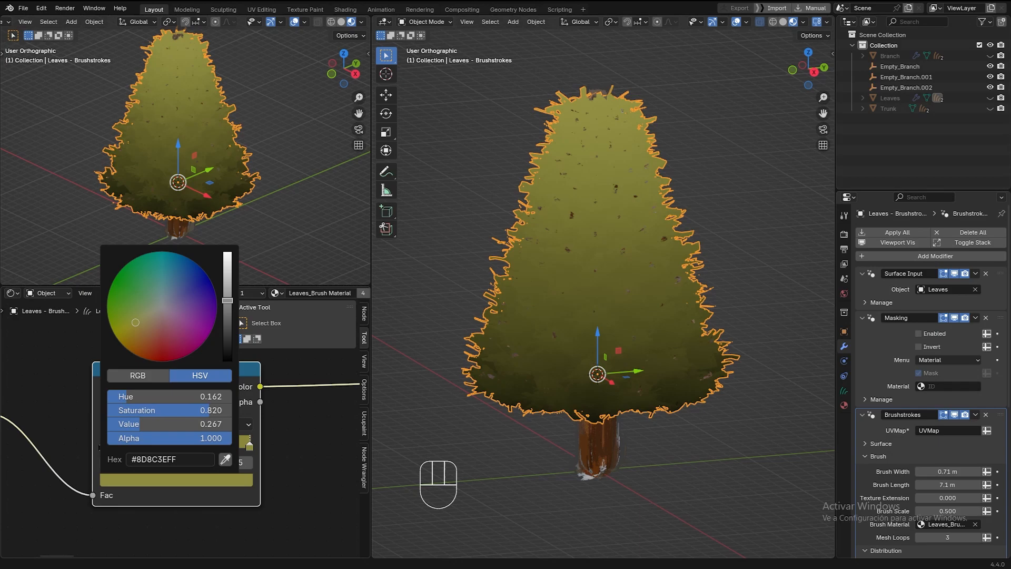
pyautogui.moveTo(193, 444)
pyautogui.mouseDown()
pyautogui.moveTo(204, 443)
pyautogui.moveTo(173, 445)
pyautogui.moveTo(194, 441)
pyautogui.moveTo(185, 441)
pyautogui.mouseUp()
# - Move the RGB node aside and connect the Color Ramp's Color output to the Mix node in the Color frame
pyautogui.scroll(-2, 88, 448)
pyautogui.scroll(-3, 88, 447)
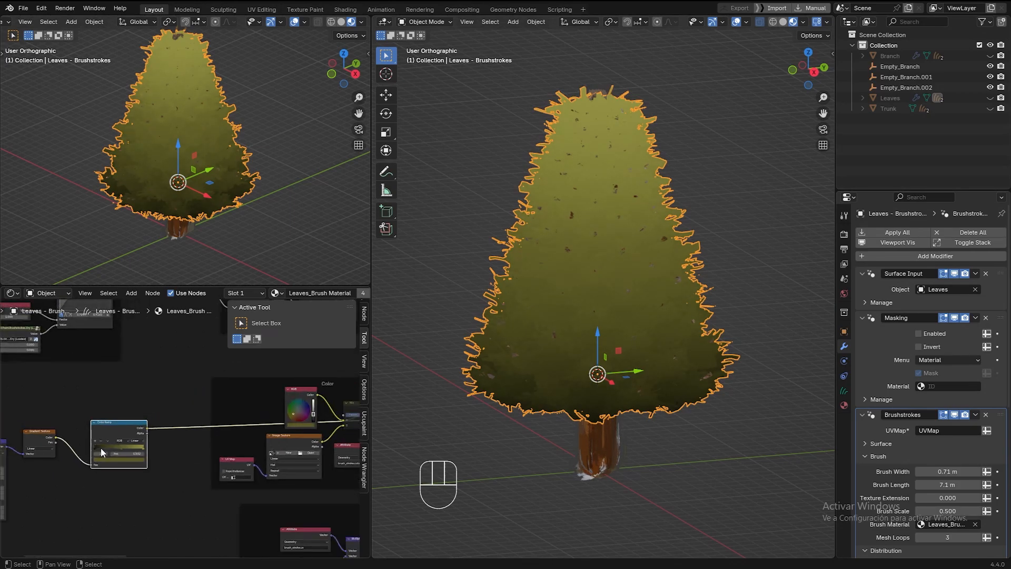
pyautogui.moveTo(330, 410); pyautogui.dragTo(273, 418, button='middle')
pyautogui.moveTo(254, 397); pyautogui.dragTo(223, 377)
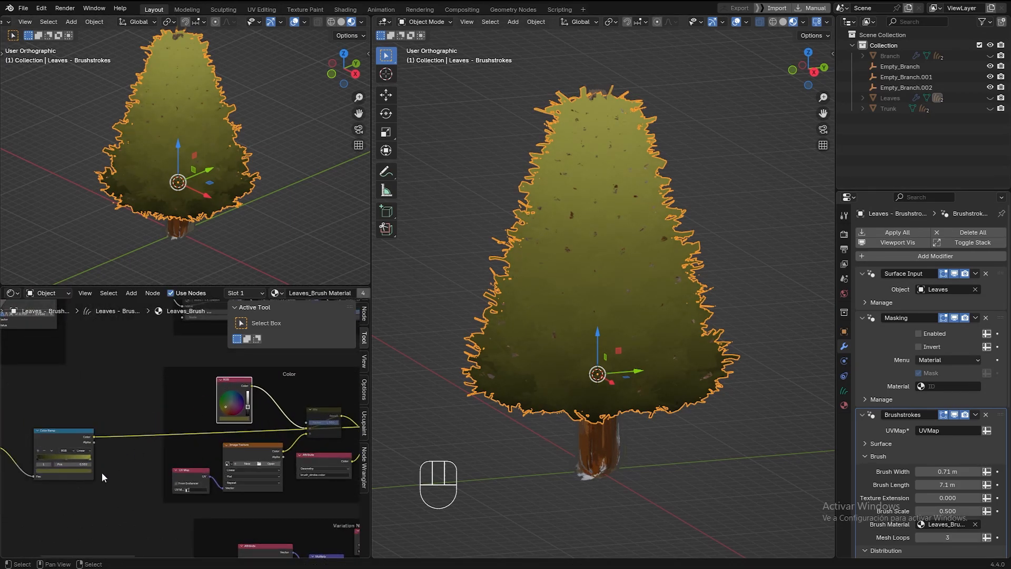
pyautogui.moveTo(94, 437); pyautogui.dragTo(302, 435)
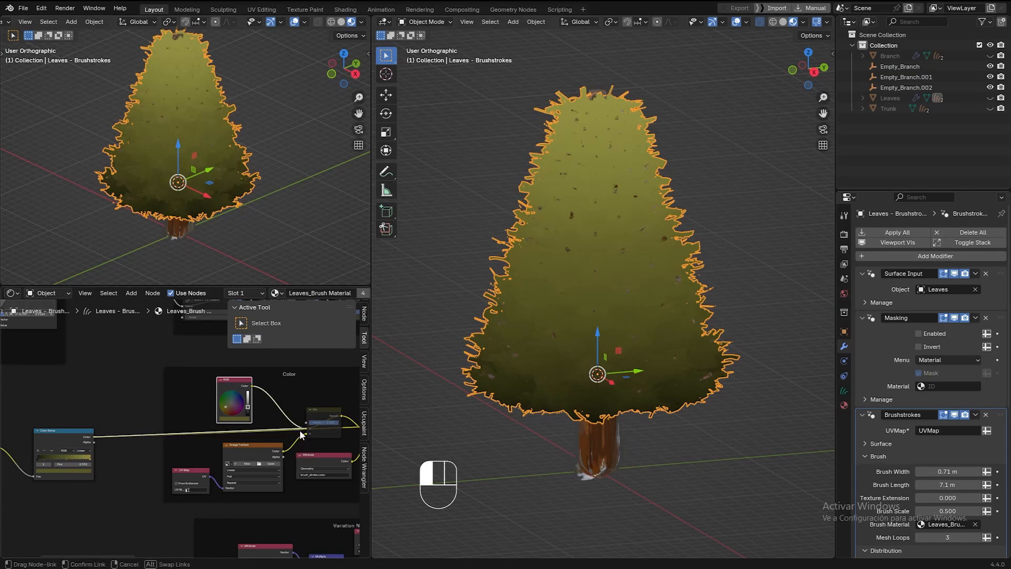
# - Route the final Mix Shader back to the Material Output and check the full leaves material on the tree
pyautogui.scroll(-7, 123, 443)
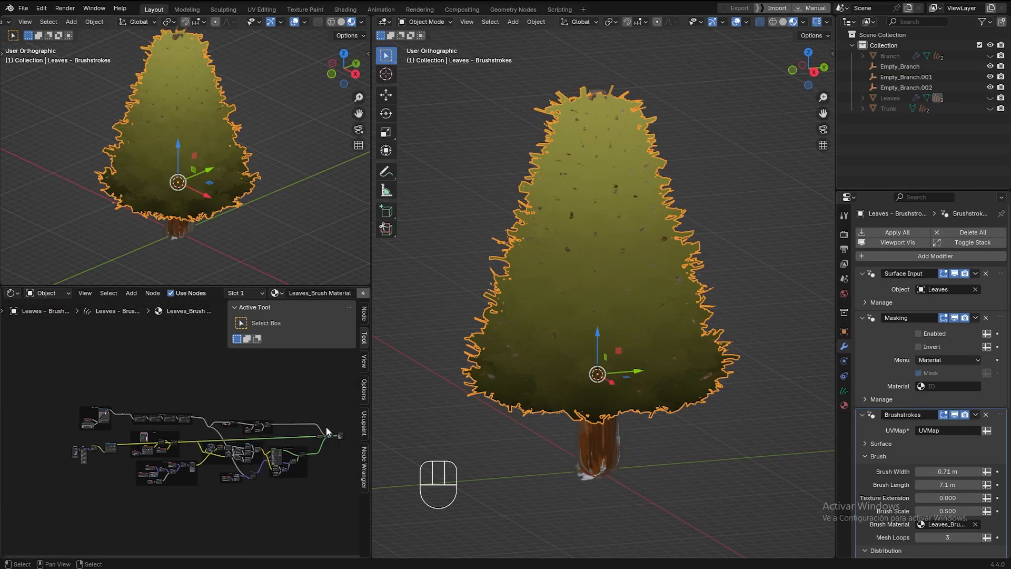
pyautogui.scroll(3, 343, 439)
pyautogui.scroll(3, 343, 442)
pyautogui.keyDown('ctrl'); pyautogui.keyDown('shift'); pyautogui.click(303, 427); pyautogui.keyUp('shift'); pyautogui.keyUp('ctrl')
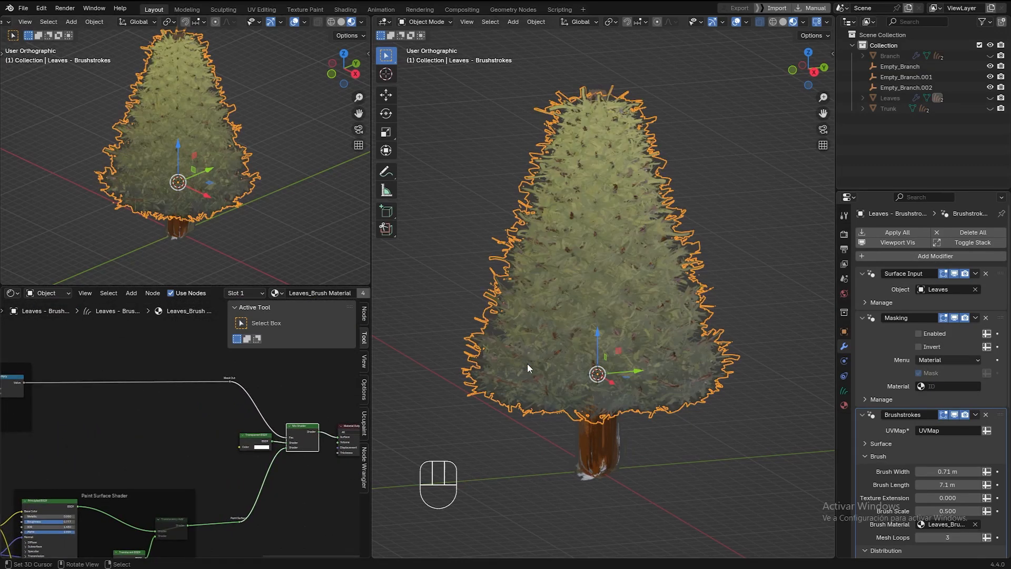
pyautogui.moveTo(706, 278); pyautogui.dragTo(745, 220, button='middle')
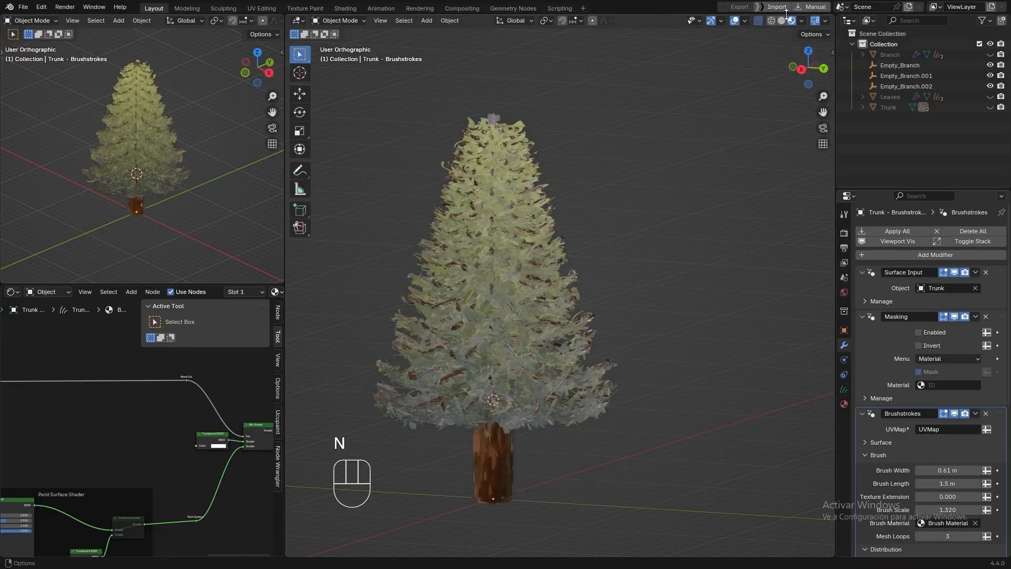
# - Turn off the viewport display of all brushstrokes and unhide the Branch, Leaves and Trunk meshes
pyautogui.hotkey('alt', 'z')
pyautogui.press('n')
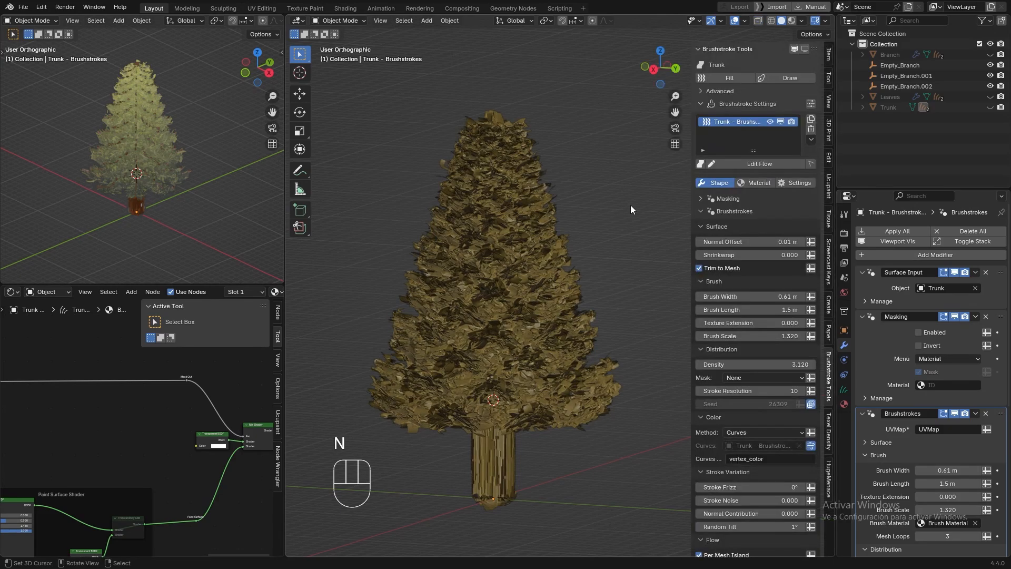
pyautogui.click(805, 50)
pyautogui.click(990, 55)
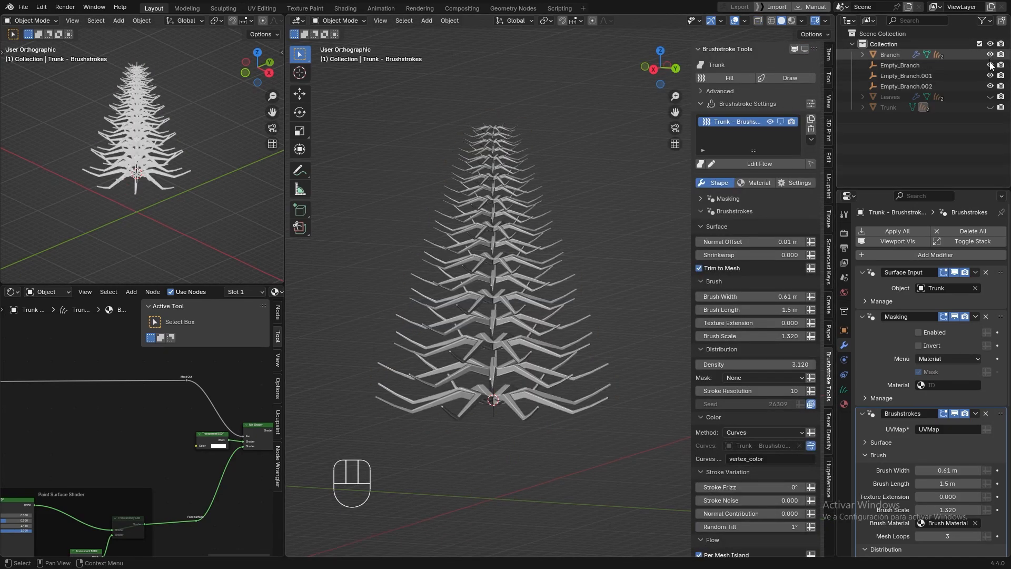
pyautogui.click(990, 96)
pyautogui.click(990, 107)
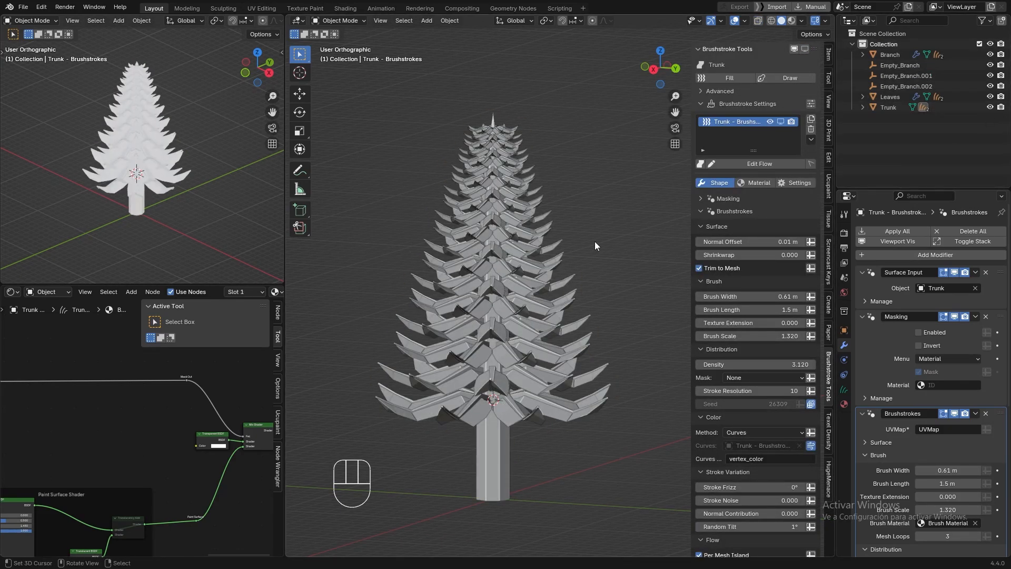
pyautogui.press('n')
# - Add a lattice at the 3D cursor and turn on X-ray to see it inside the tree
pyautogui.hotkey('shift', 'a')
pyautogui.click(669, 193)
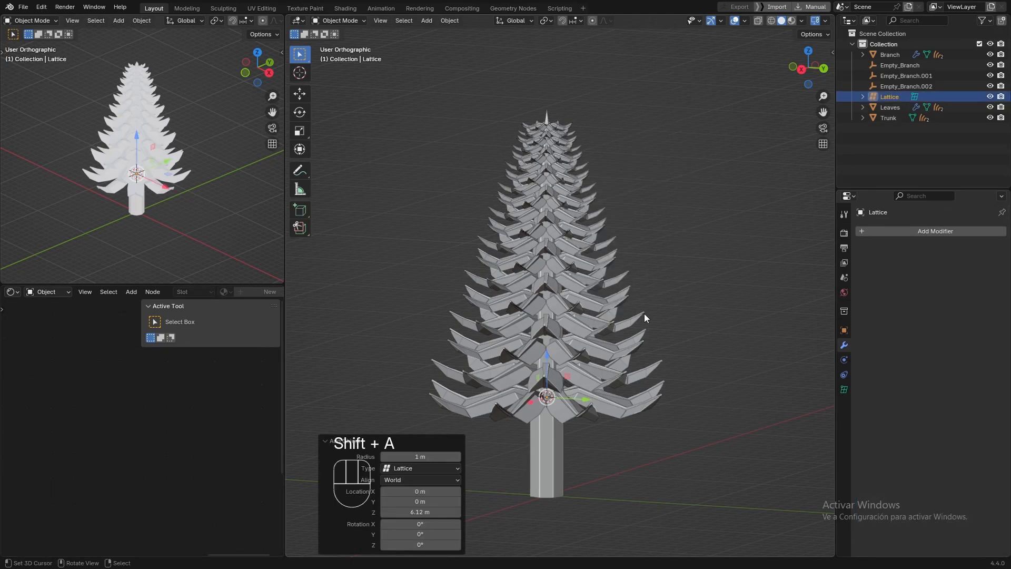
pyautogui.moveTo(656, 311); pyautogui.dragTo(703, 301, button='middle')
pyautogui.hotkey('alt', 'z')
pyautogui.keyDown('shift'); pyautogui.moveTo(702, 302); pyautogui.dragTo(739, 296, button='middle'); pyautogui.keyUp('shift')
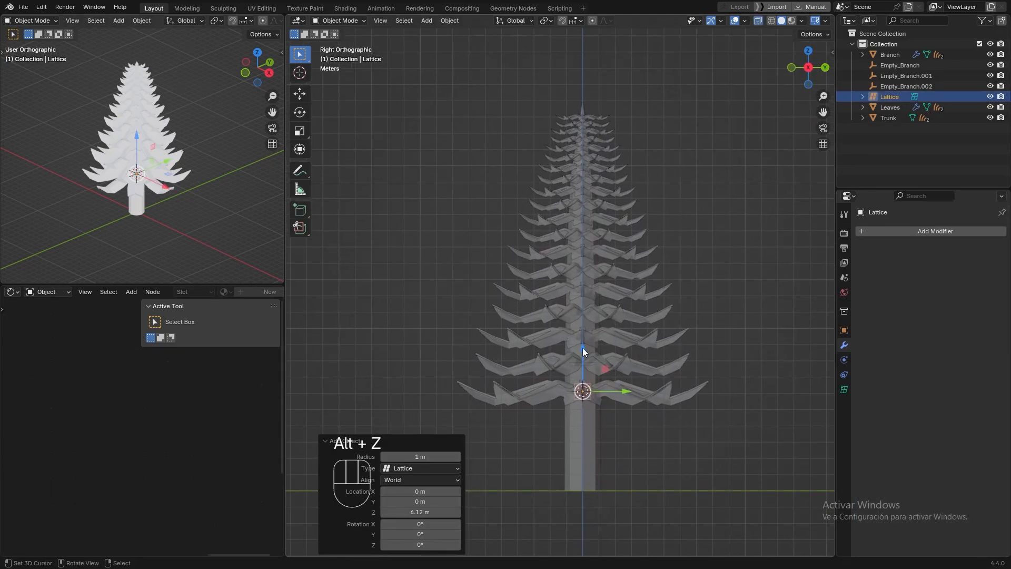
# - Raise the lattice along the trunk and scale it 4.791 in Z and 16.484 in X and Y
pyautogui.moveTo(582, 347); pyautogui.dragTo(580, 115)
pyautogui.hotkey('alt', 'space')
pyautogui.press('s')
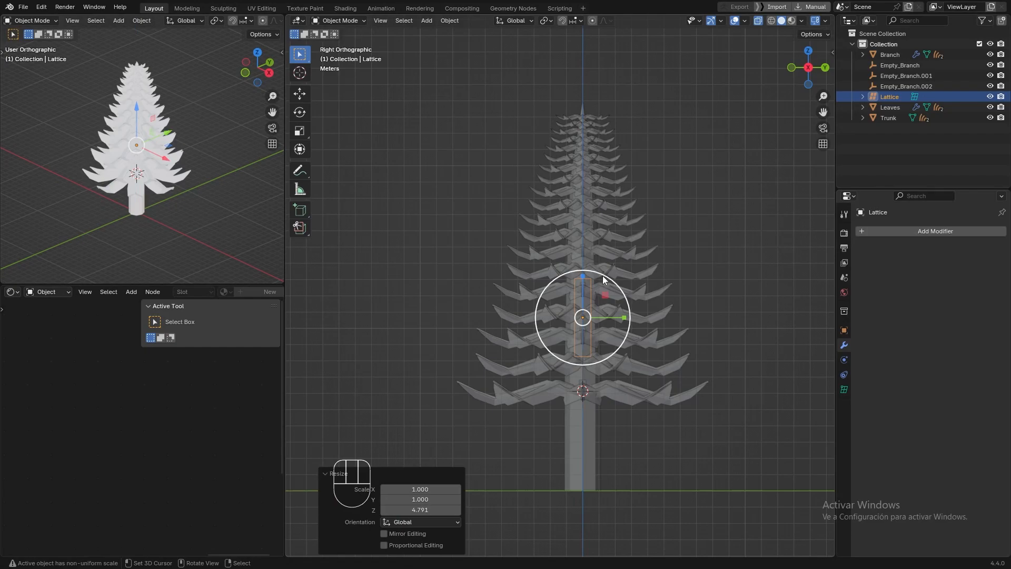
pyautogui.hotkey('shift', 'z')
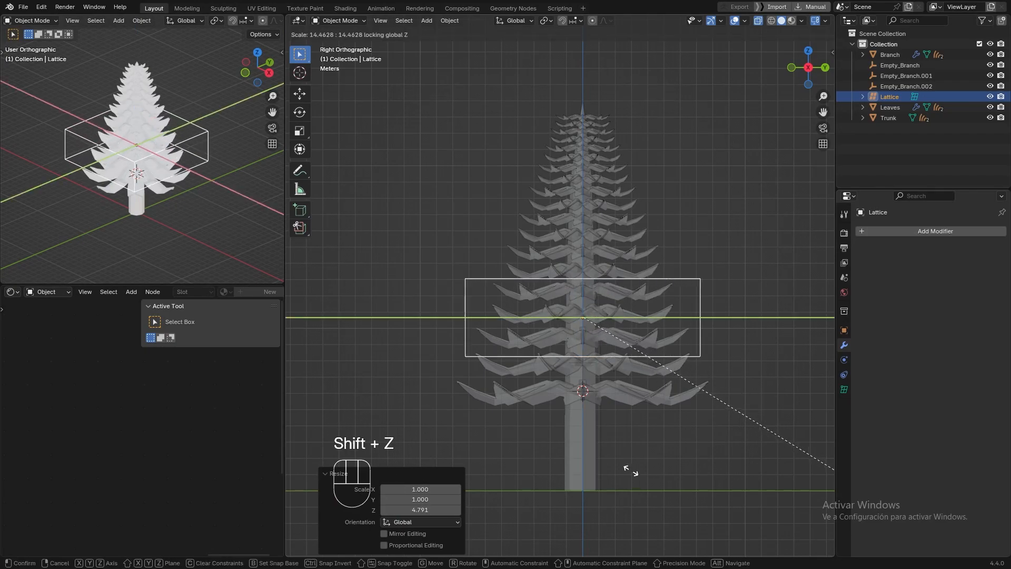
pyautogui.click(801, 543)
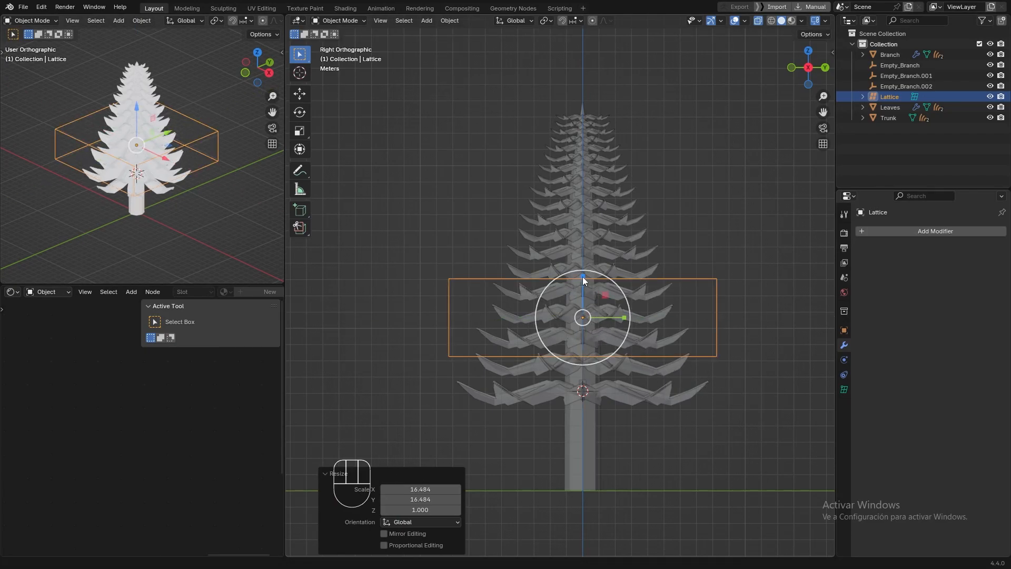
# - Scale the lattice by 4.878 along Z and move it up 1.1019 m so it encloses the tree
pyautogui.press('s')
pyautogui.press('z')
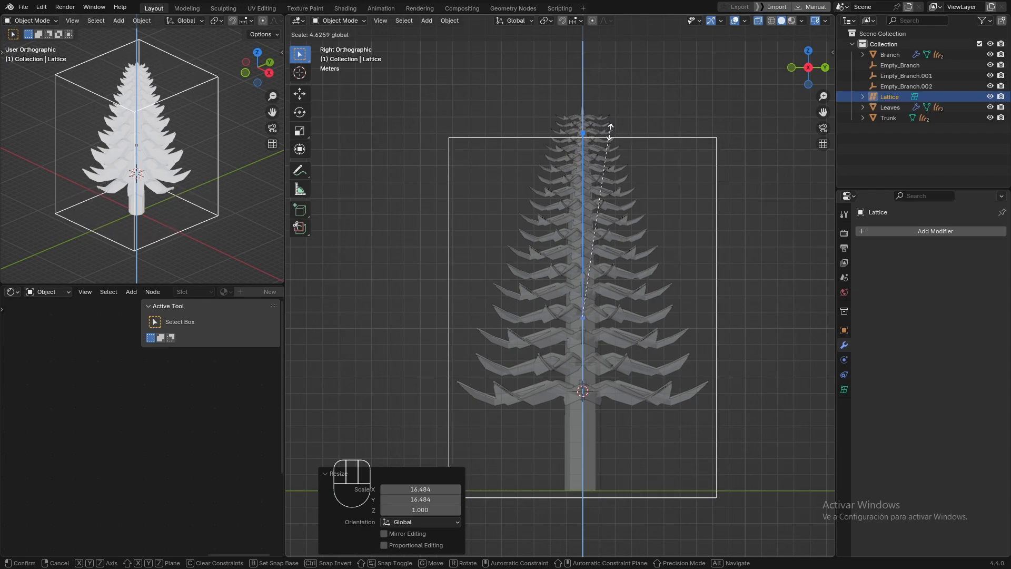
pyautogui.click(610, 129)
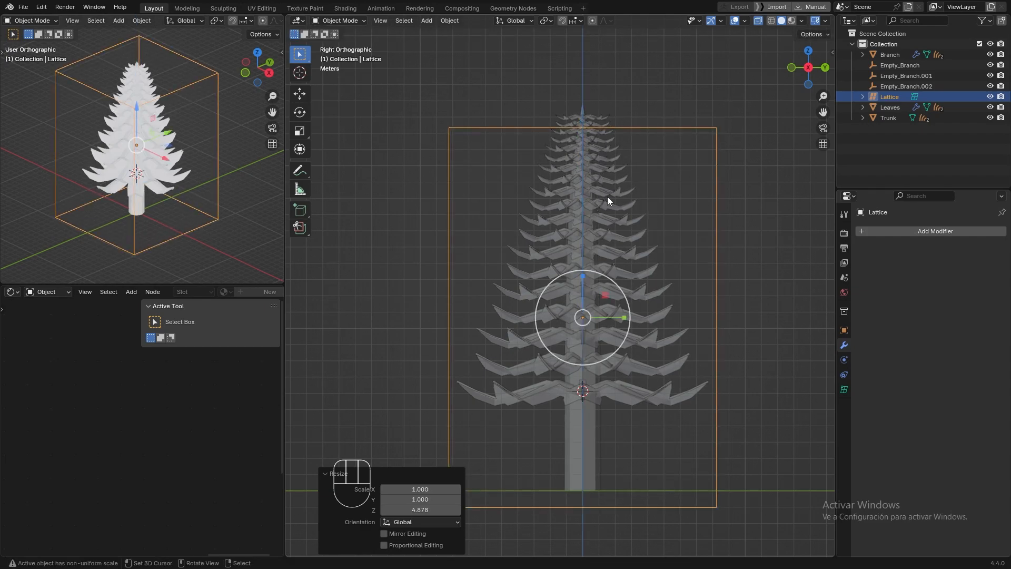
pyautogui.hotkey('alt', 'space')
pyautogui.moveTo(586, 273); pyautogui.dragTo(589, 255)
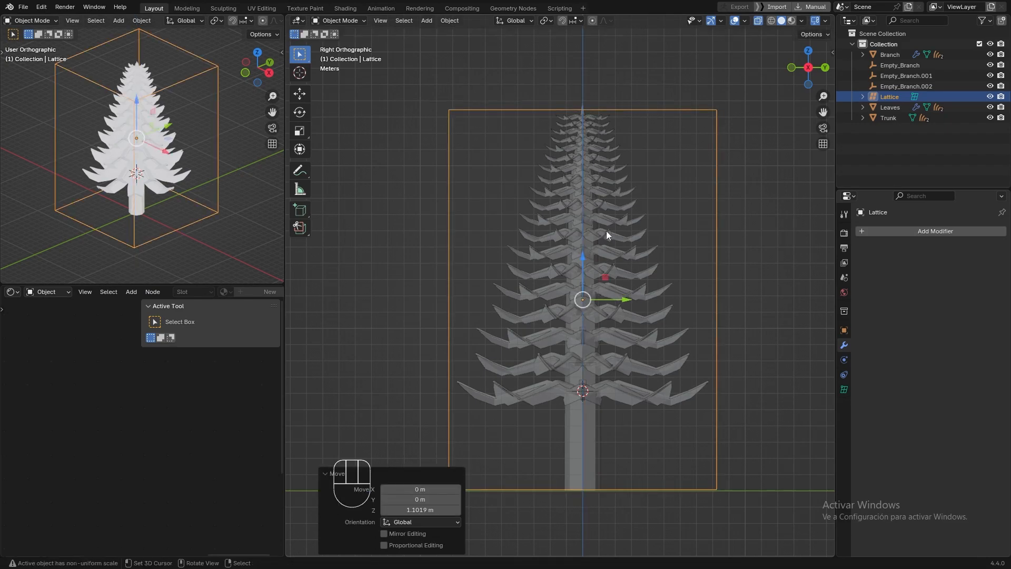
# - Turn off X-ray and set the lattice resolution to U 3, V 3 and W 4
pyautogui.moveTo(666, 257); pyautogui.dragTo(617, 308, button='middle')
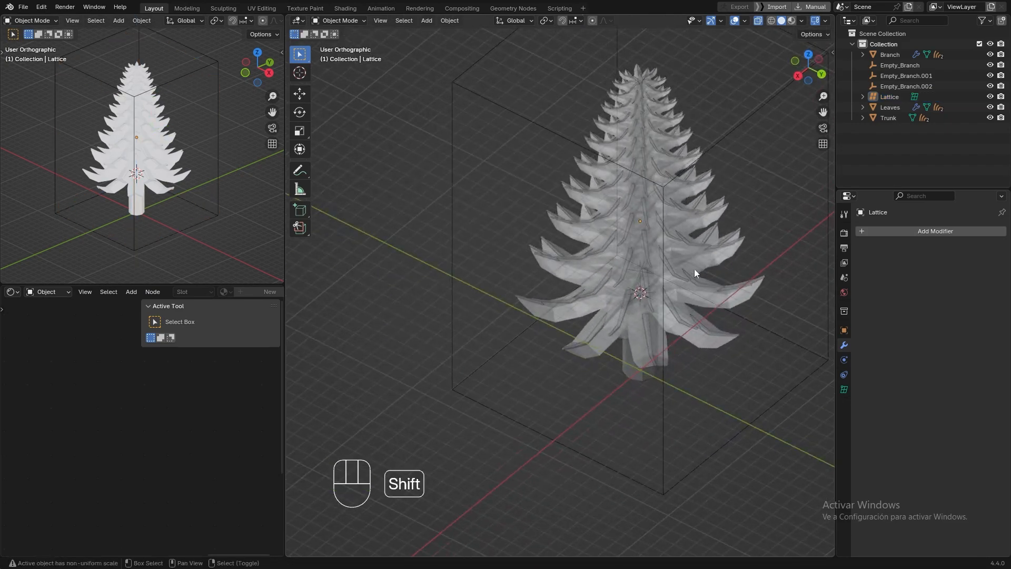
pyautogui.keyDown('shift'); pyautogui.moveTo(695, 273); pyautogui.dragTo(573, 321, button='middle'); pyautogui.keyUp('shift')
pyautogui.hotkey('alt', 'z')
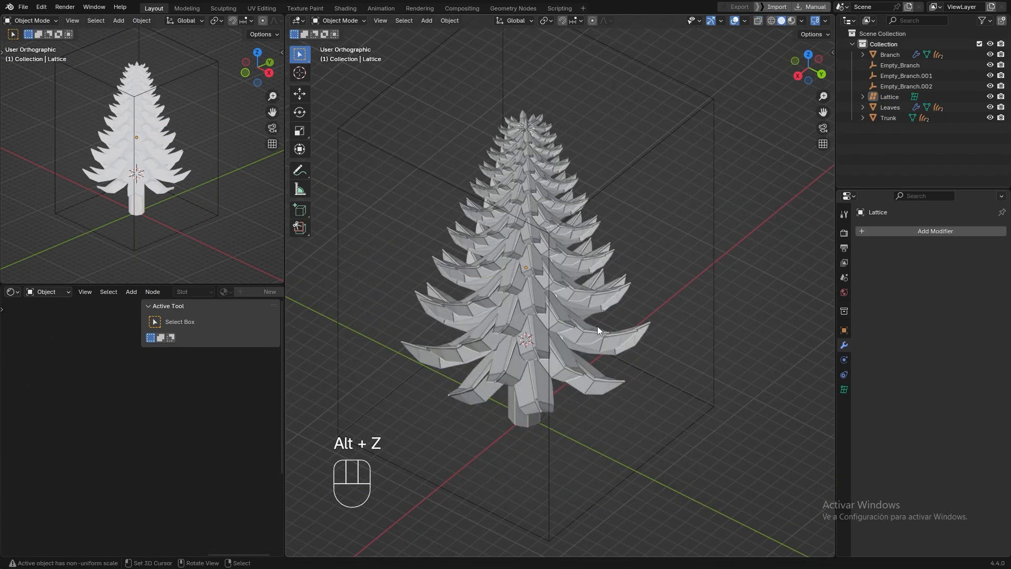
pyautogui.press('Home')
pyautogui.click(711, 267)
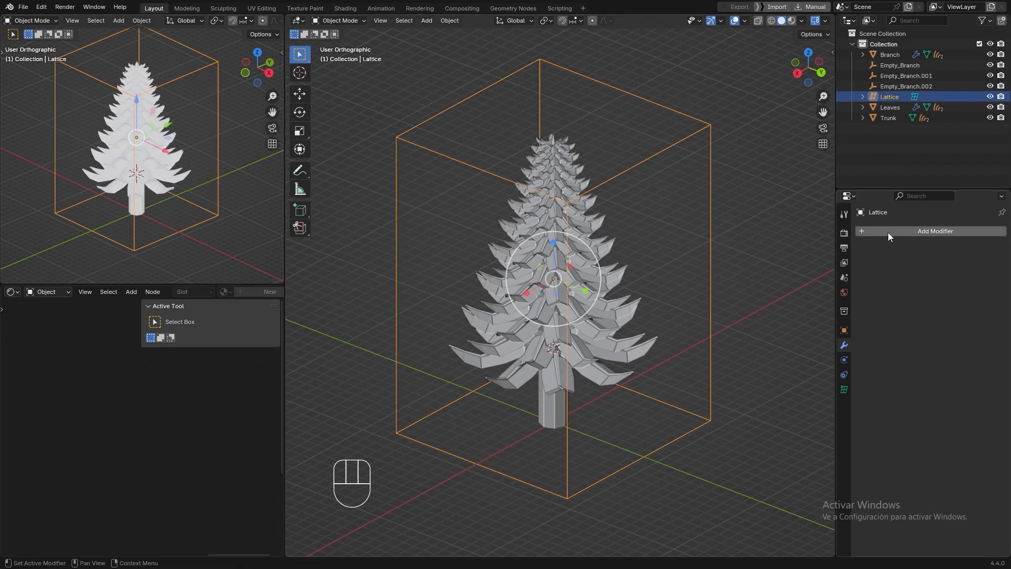
pyautogui.click(888, 232)
pyautogui.click(844, 389)
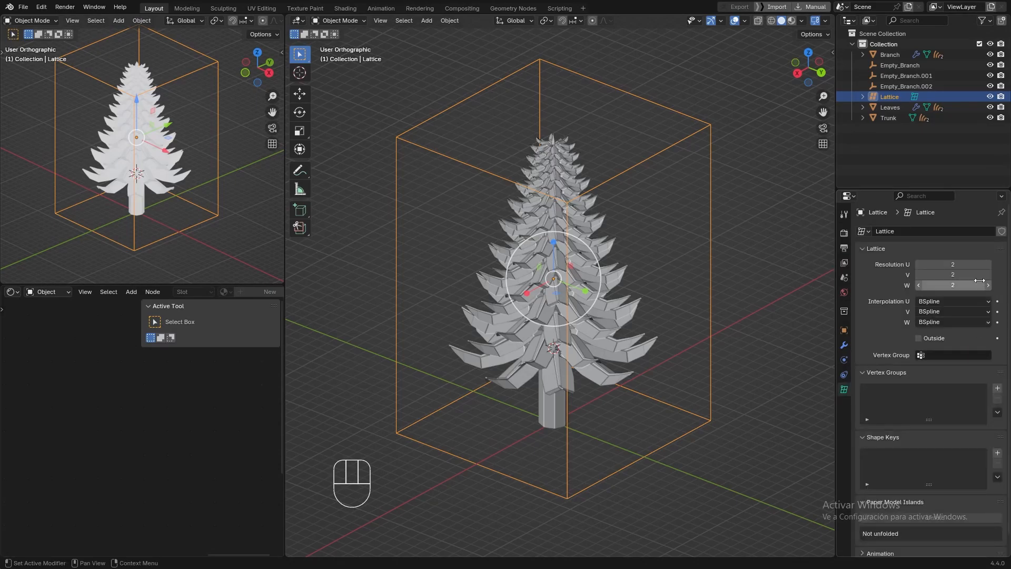
pyautogui.click(988, 274)
pyautogui.click(989, 285)
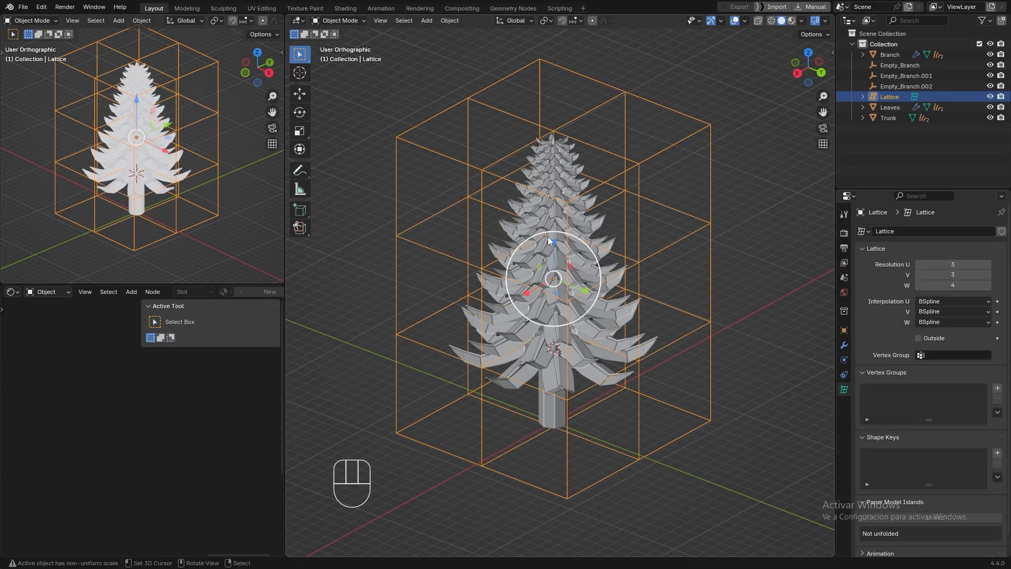
# - Select all the tree objects and parent them to the lattice so that it deforms them
pyautogui.rightClick(734, 218)
pyautogui.press('a')
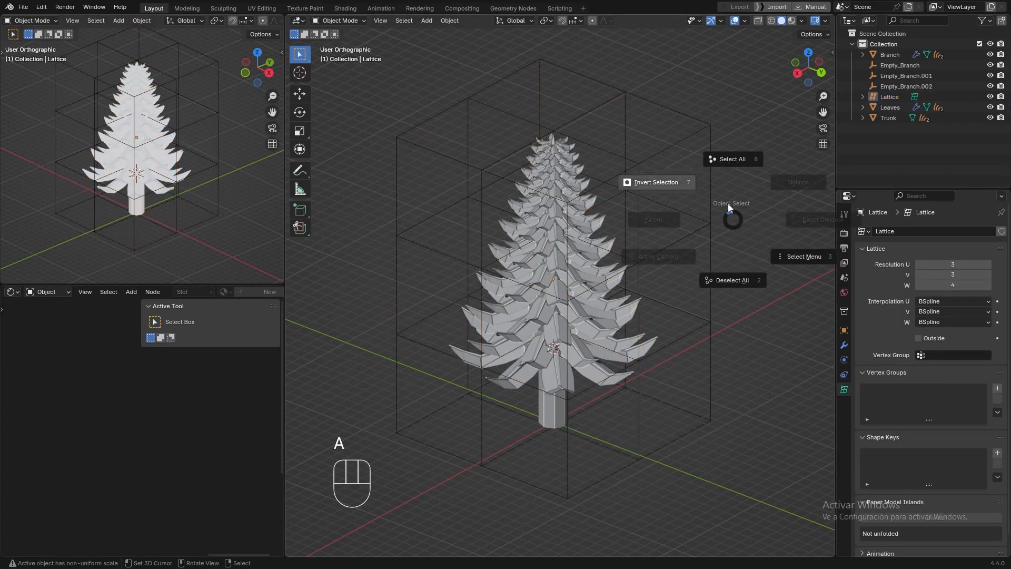
pyautogui.click(728, 172)
pyautogui.hotkey('ctrl', 'p')
pyautogui.click(728, 172)
pyautogui.click(758, 187)
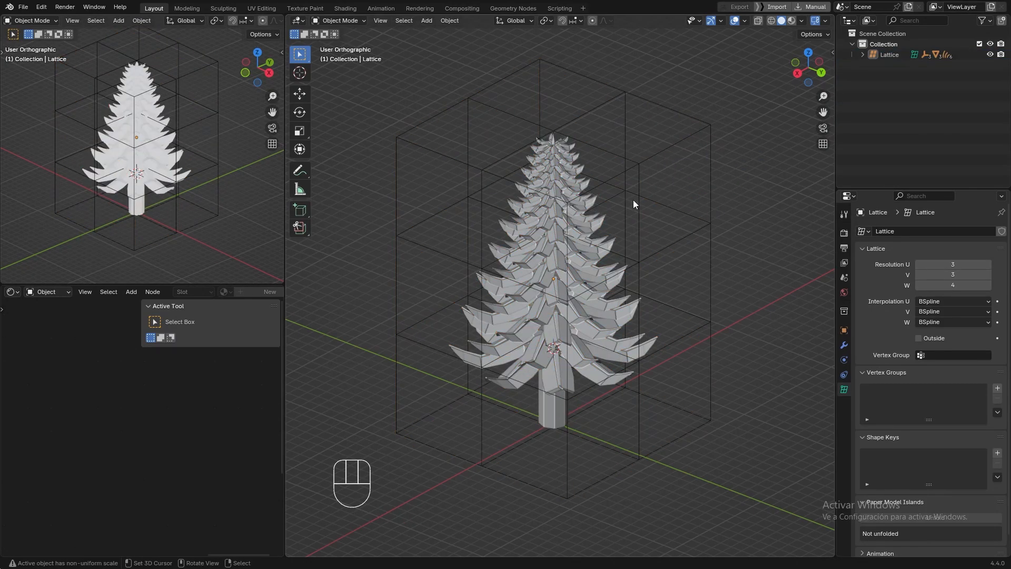
# - Enter Edit Mode on the lattice in side view and scale its top row of points inward with proportional editing
pyautogui.keyDown('alt'); pyautogui.moveTo(633, 200); pyautogui.dragTo(596, 225, button='middle'); pyautogui.keyUp('alt')
pyautogui.rightClick(489, 113)
pyautogui.press('Tab')
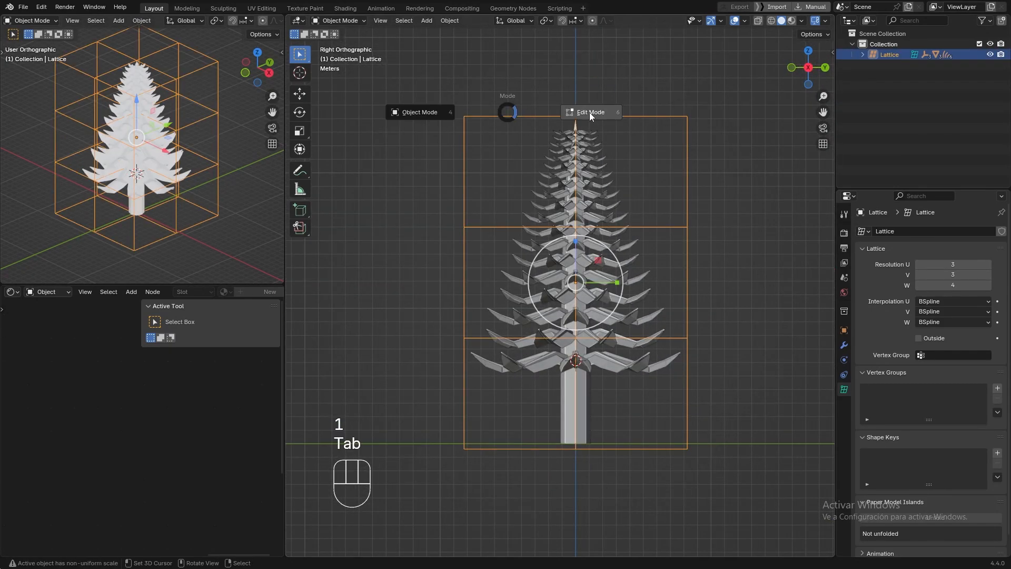
pyautogui.click(589, 113)
pyautogui.moveTo(527, 104)
pyautogui.mouseDown()
pyautogui.moveTo(659, 158)
pyautogui.moveTo(727, 97)
pyautogui.mouseUp()
pyautogui.press('s')
pyautogui.press('Escape')
pyautogui.press('o')
pyautogui.press('s')
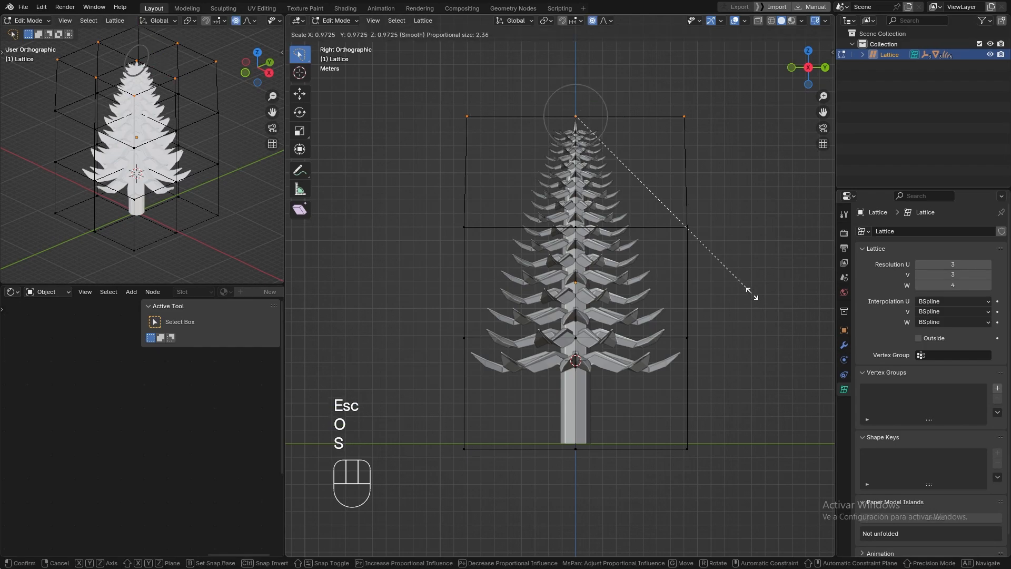
pyautogui.click(719, 274)
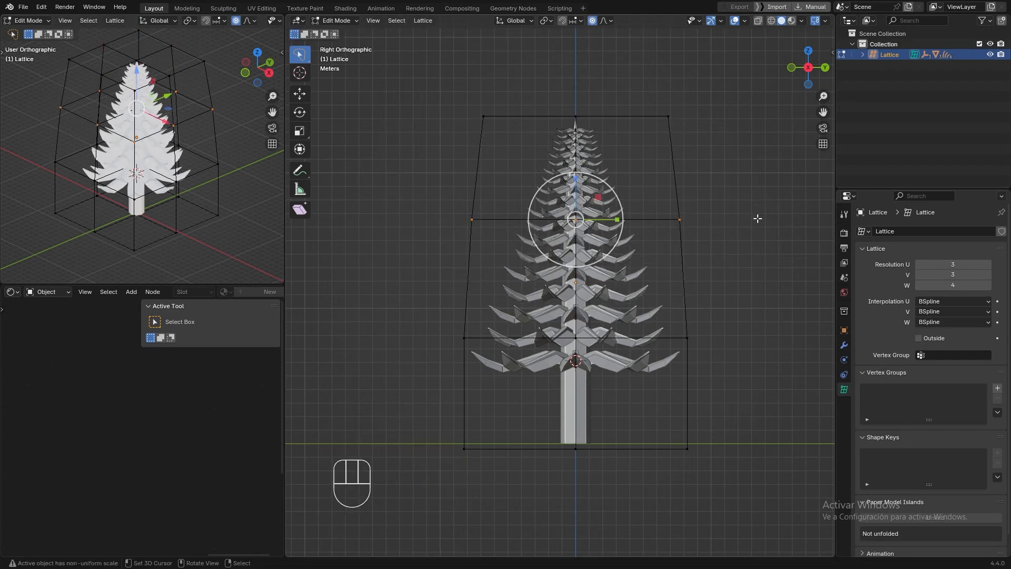
# - Tilt the lattice's two middle rows of points in opposite directions and nudge them sideways with proportional editing
pyautogui.moveTo(722, 319)
pyautogui.mouseDown()
pyautogui.moveTo(429, 361)
pyautogui.moveTo(678, 335)
pyautogui.moveTo(625, 334)
pyautogui.moveTo(621, 310)
pyautogui.mouseUp()
pyautogui.hotkey('alt', 'space')
pyautogui.click(678, 301)
pyautogui.hotkey('alt', 'space')
pyautogui.click(642, 316)
pyautogui.scroll(7, 623, 313)
pyautogui.moveTo(709, 235); pyautogui.dragTo(447, 202)
pyautogui.moveTo(615, 207); pyautogui.dragTo(613, 220)
pyautogui.hotkey('alt', 'space')
pyautogui.click(617, 184)
pyautogui.moveTo(727, 316); pyautogui.dragTo(445, 363)
pyautogui.moveTo(621, 335); pyautogui.dragTo(624, 336)
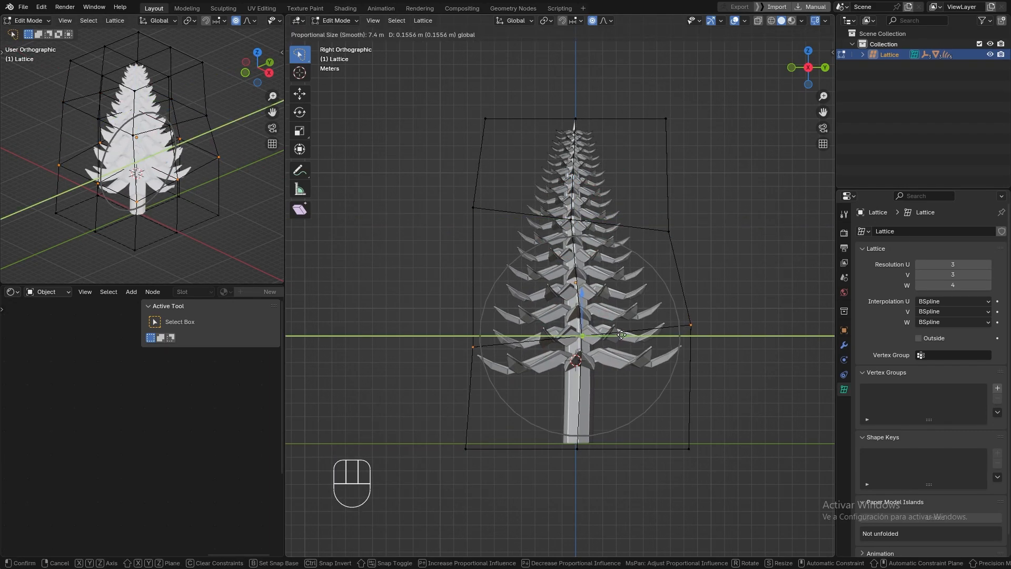
# - Scale the lattice's top row of points inward to about 0.82 with proportional editing
pyautogui.click(576, 119)
pyautogui.press('s')
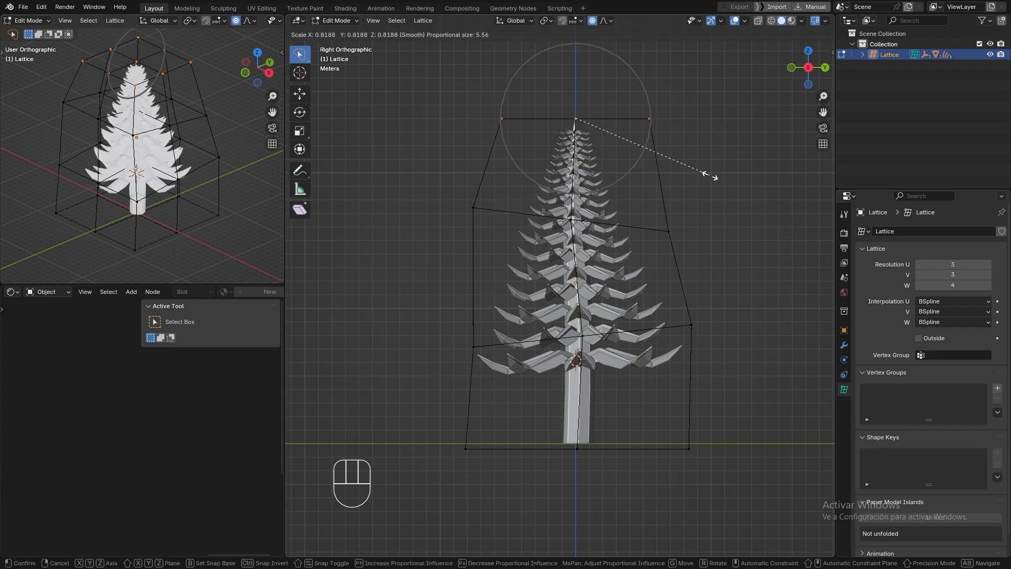
pyautogui.click(710, 176)
# - In the view perpendicular to the side view, offset the lattice's middle rows of points along X, finishing with -0.077784 m on the lower-middle row
pyautogui.keyDown('alt'); pyautogui.moveTo(680, 279); pyautogui.dragTo(651, 293, button='middle'); pyautogui.keyUp('alt')
pyautogui.moveTo(722, 225); pyautogui.dragTo(421, 231)
pyautogui.moveTo(532, 219); pyautogui.dragTo(523, 219)
pyautogui.moveTo(439, 307); pyautogui.dragTo(683, 287)
pyautogui.moveTo(537, 335); pyautogui.dragTo(540, 335)
pyautogui.moveTo(708, 315); pyautogui.dragTo(719, 364)
pyautogui.moveTo(541, 332); pyautogui.dragTo(542, 333)
# - Rotate the lattice's top row of points 12.2° about X and scale the upper lattice points with proportional editing
pyautogui.moveTo(720, 242); pyautogui.dragTo(634, 203, button='middle')
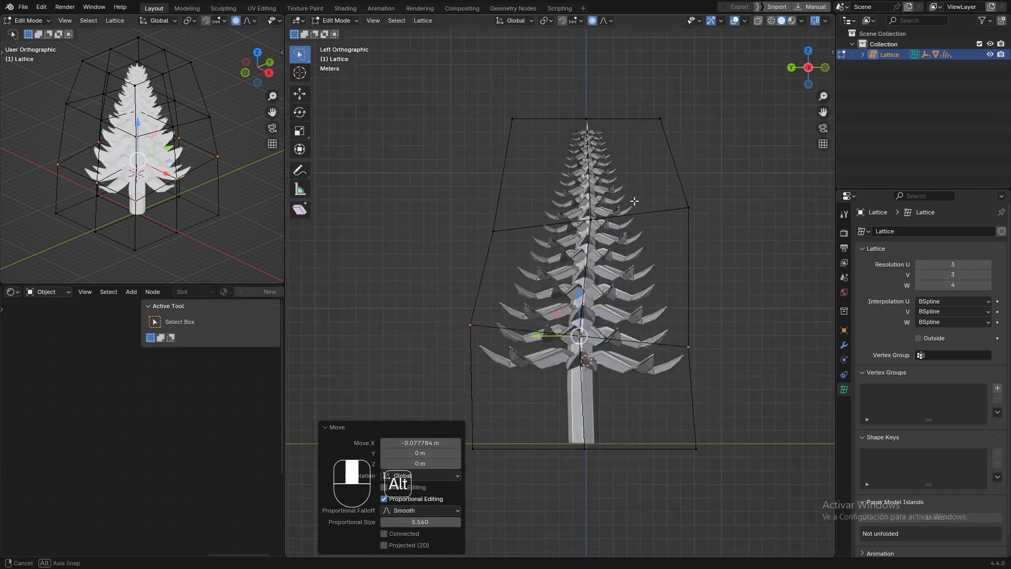
pyautogui.moveTo(687, 137); pyautogui.dragTo(630, 143)
pyautogui.hotkey('alt', 'space')
pyautogui.press('s')
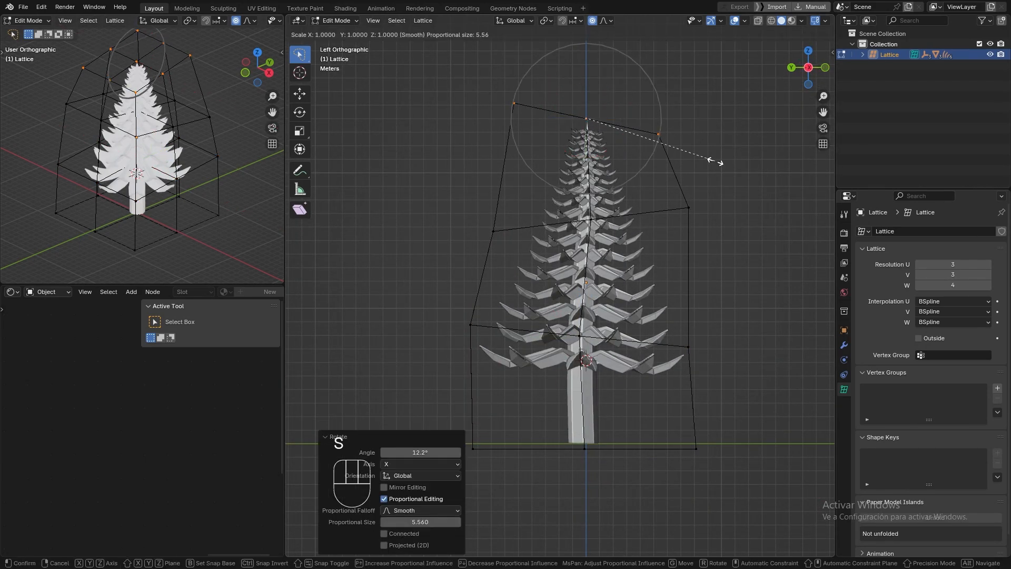
pyautogui.click(624, 105)
pyautogui.moveTo(711, 163); pyautogui.dragTo(541, 160, button='middle')
pyautogui.press('s')
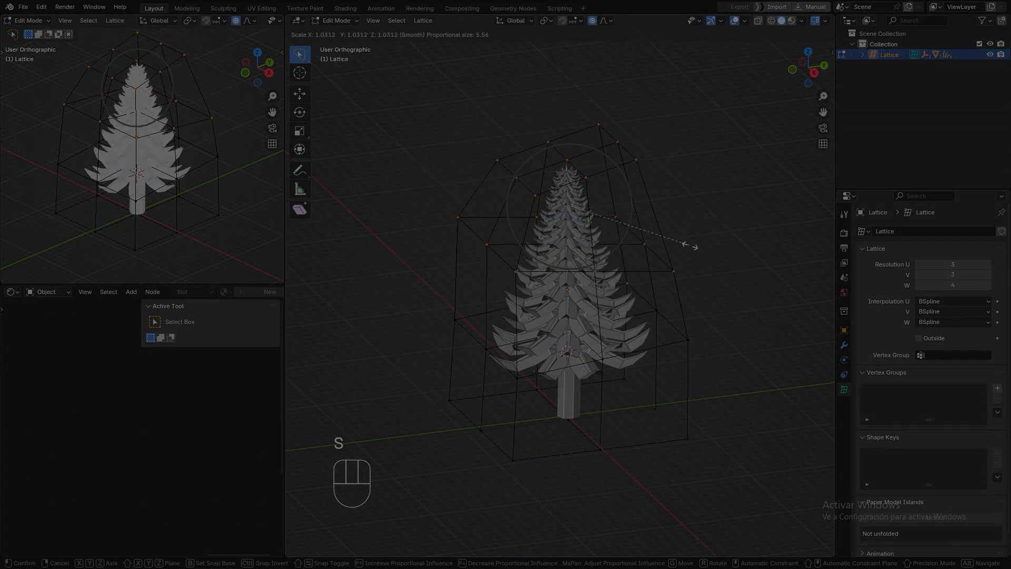
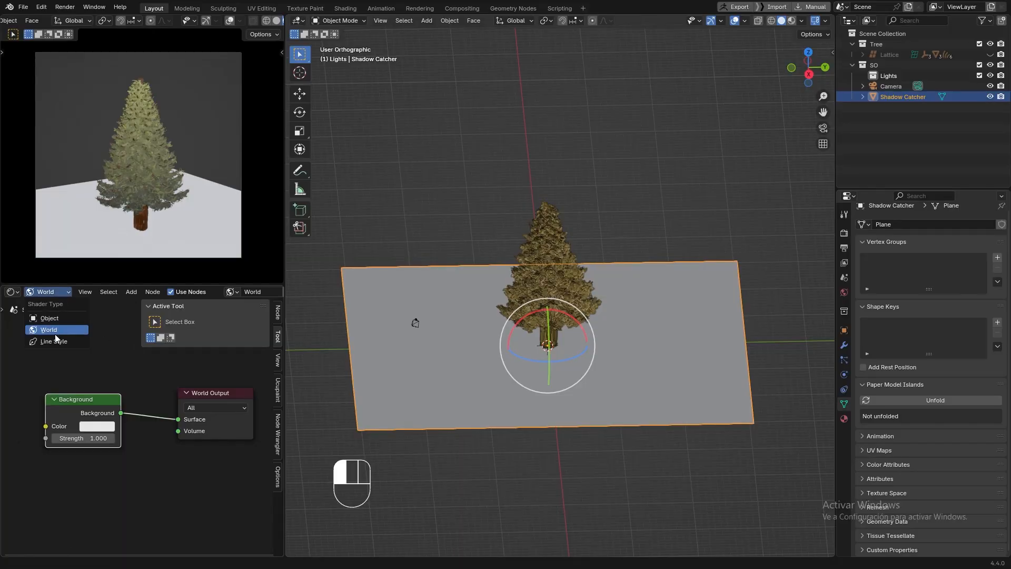
# - Create a new material on the Shadow Catcher plane and name it Shadow Catcher
pyautogui.click(50, 319)
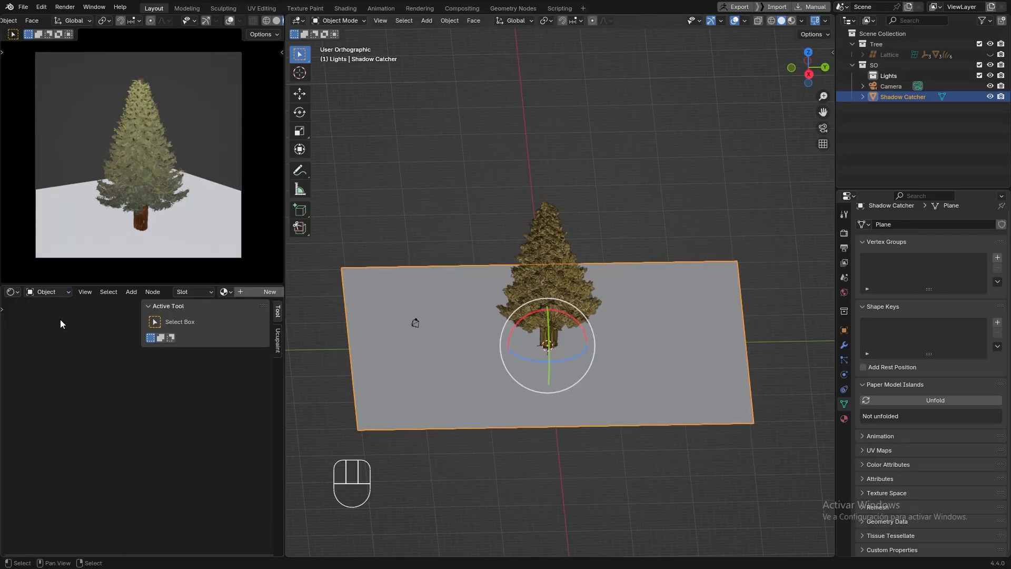
pyautogui.click(248, 289)
pyautogui.click(229, 291)
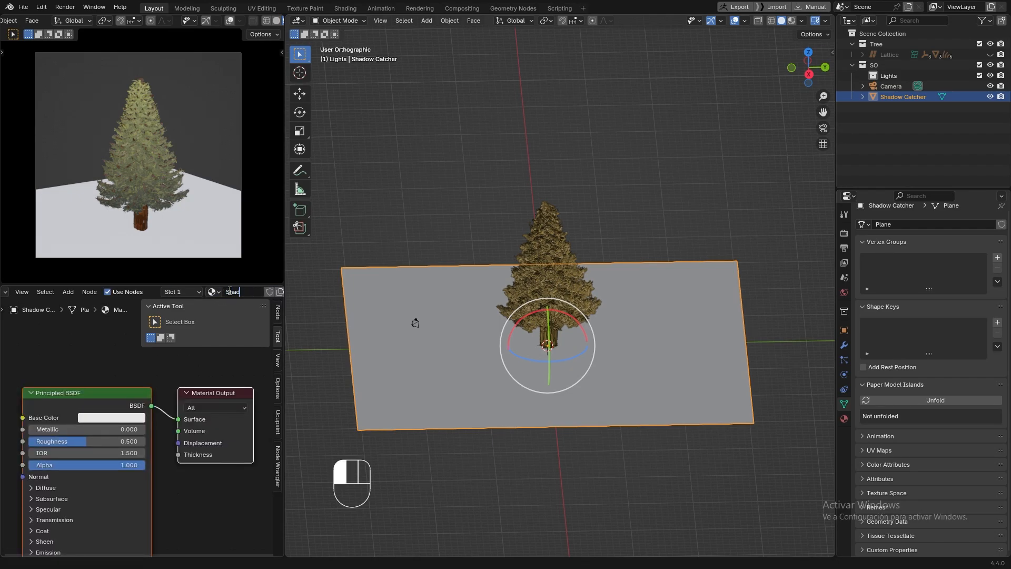
pyautogui.write('Shadow')
pyautogui.write(' Catcher')
pyautogui.press('Return')
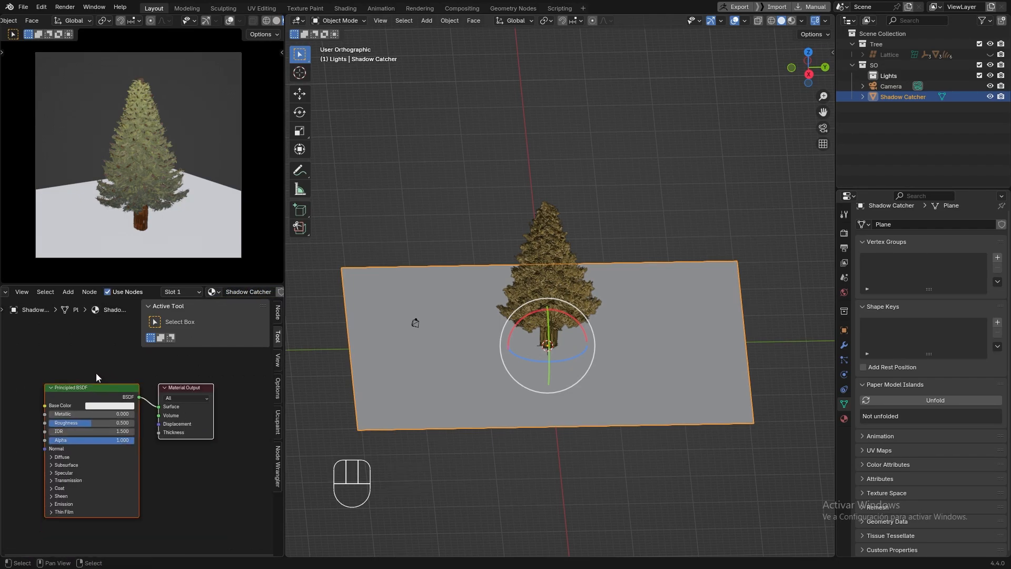
# - Delete the Principled BSDF from the Shadow Catcher material and add a Diffuse BSDF node in its place
pyautogui.scroll(-2, 132, 421)
pyautogui.press('x')
pyautogui.keyDown('shift'); pyautogui.moveTo(113, 406); pyautogui.dragTo(159, 411, button='middle'); pyautogui.keyUp('shift')
pyautogui.press('space')
pyautogui.write('di')
pyautogui.click(105, 468)
pyautogui.click(38, 398)
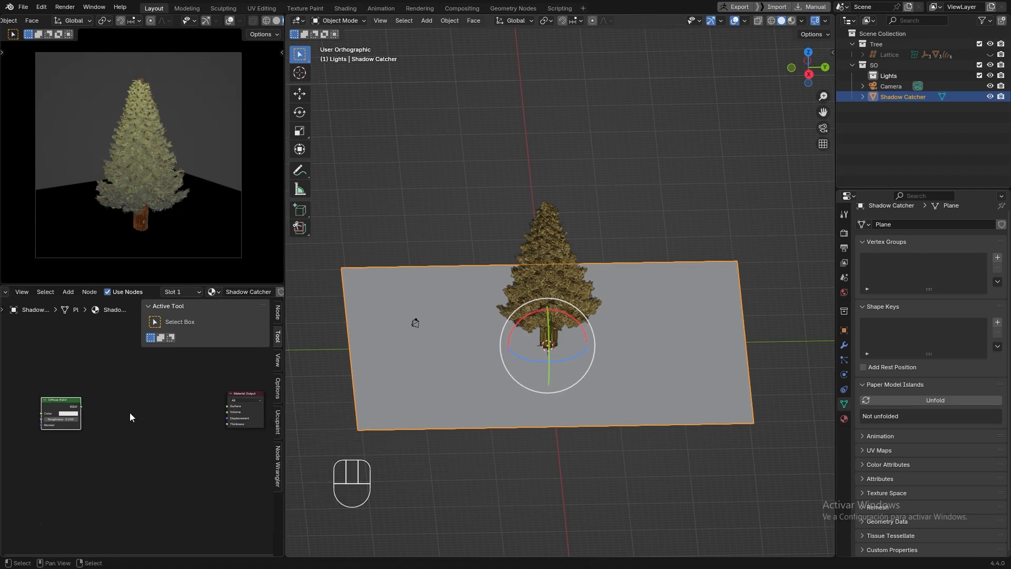
# - Add a Shader to RGB node and a Color Ramp node between the Diffuse BSDF and the Material Output
pyautogui.press('space')
pyautogui.write('shader to')
pyautogui.press('Return')
pyautogui.click(93, 396)
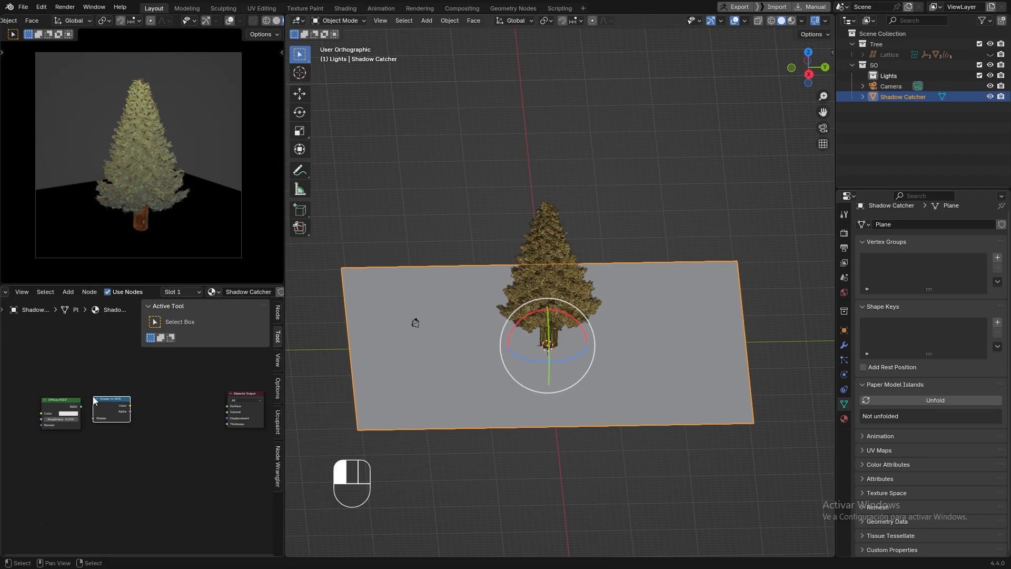
pyautogui.press('space')
pyautogui.write('color')
pyautogui.press('Return')
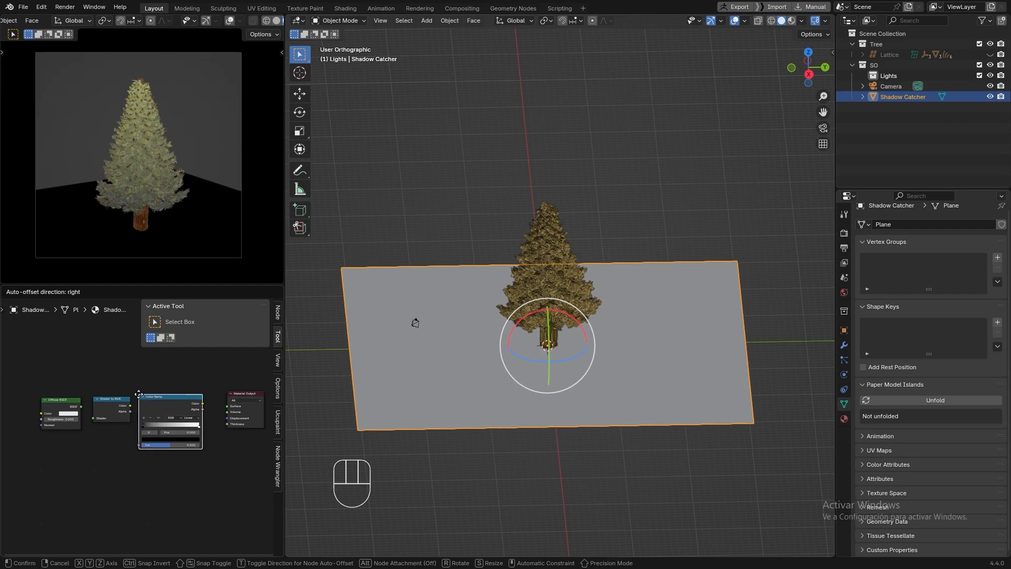
pyautogui.click(140, 393)
# - Connect the Diffuse BSDF through Shader to RGB into the Color Ramp's Fac, and move the three nodes away from the Material Output
pyautogui.keyDown('ctrl'); pyautogui.moveTo(121, 410); pyautogui.dragTo(143, 447, button='middle'); pyautogui.keyUp('ctrl')
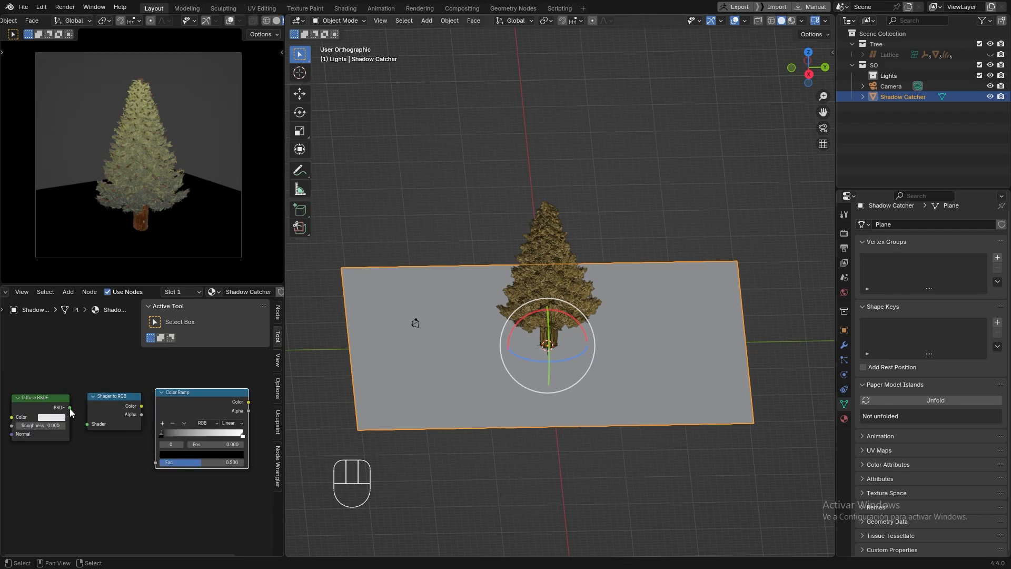
pyautogui.moveTo(69, 407); pyautogui.dragTo(87, 425)
pyautogui.moveTo(148, 437); pyautogui.dragTo(155, 462)
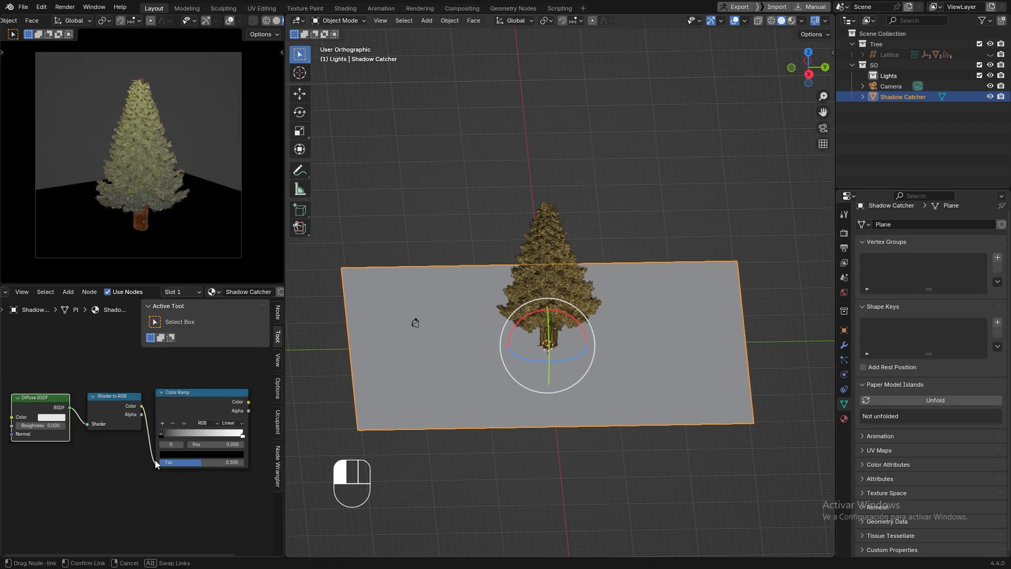
pyautogui.keyDown('ctrl'); pyautogui.moveTo(106, 431); pyautogui.dragTo(110, 484, button='middle'); pyautogui.keyUp('ctrl')
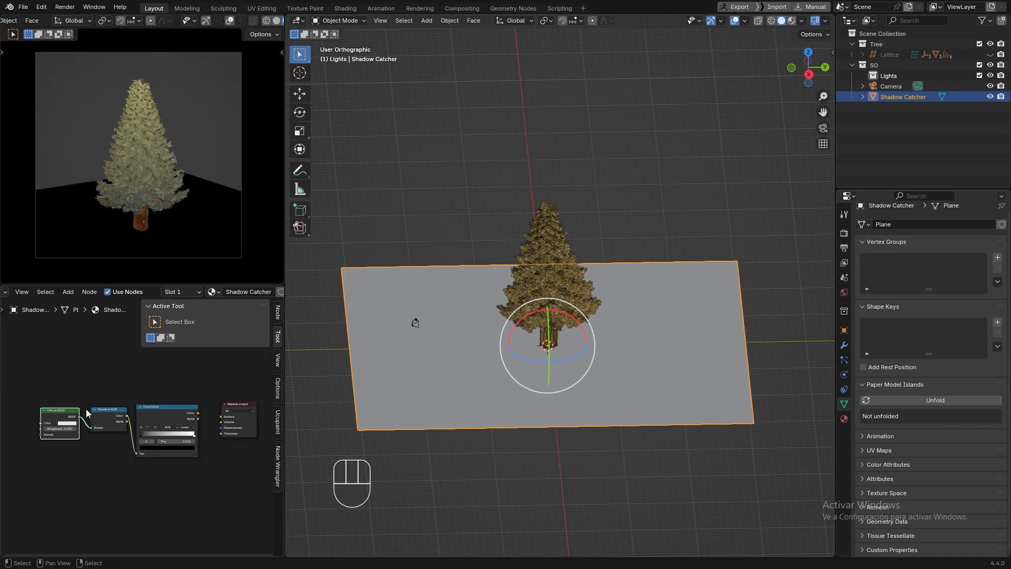
pyautogui.moveTo(46, 384); pyautogui.dragTo(173, 450)
pyautogui.moveTo(174, 411); pyautogui.dragTo(138, 405)
pyautogui.press('n')
pyautogui.moveTo(132, 403); pyautogui.dragTo(131, 369)
# - Add an Emission node and a Transparent BSDF node stacked below the Color Ramp
pyautogui.click(149, 459)
pyautogui.press('F3')
pyautogui.write('em')
pyautogui.press('Return')
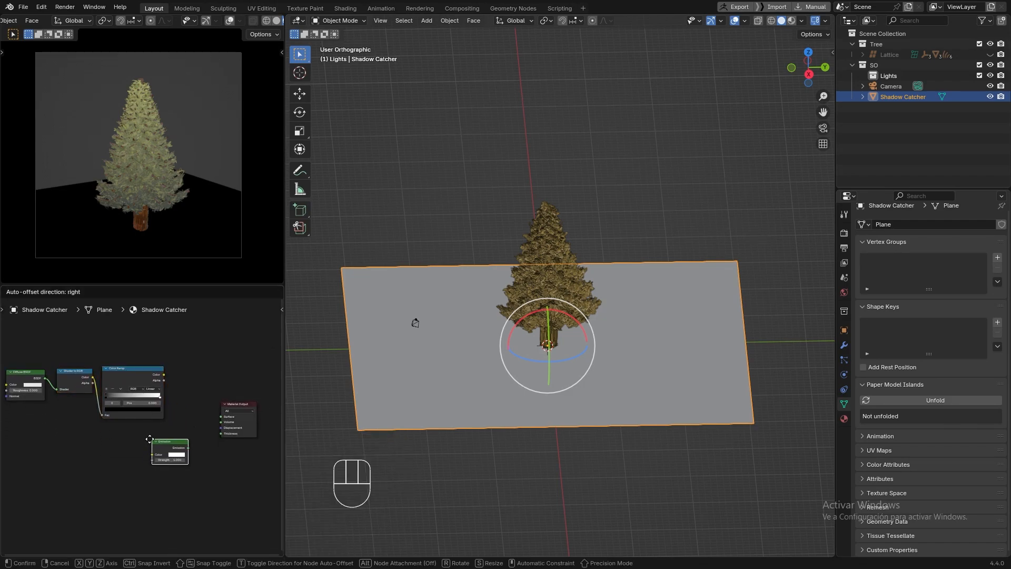
pyautogui.click(149, 439)
pyautogui.press('F3')
pyautogui.write('tr')
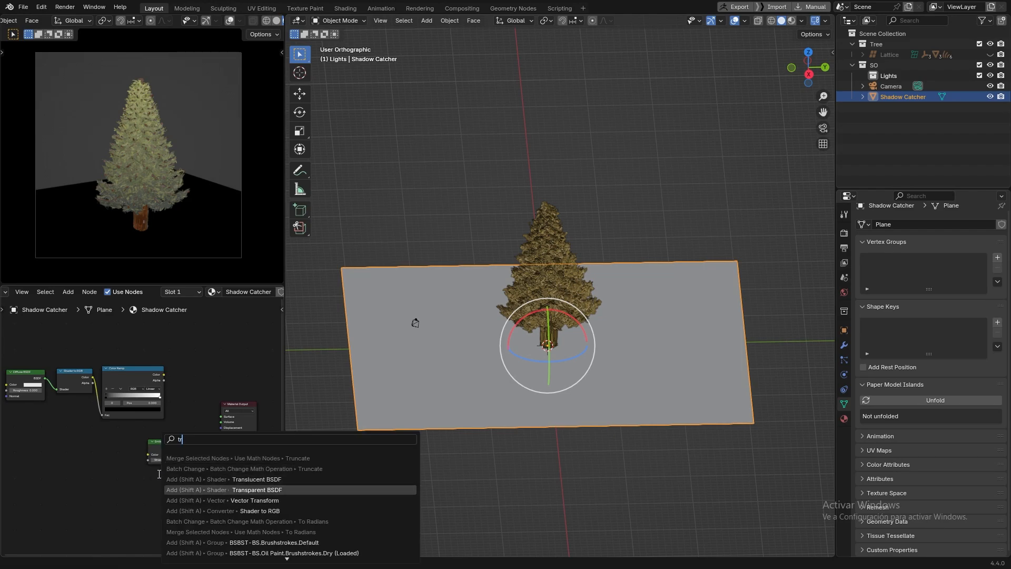
pyautogui.press('Return')
pyautogui.click(159, 474)
# - Add a Mix Shader node before the Material Output and space the two nodes apart
pyautogui.press('F3')
pyautogui.write('mix')
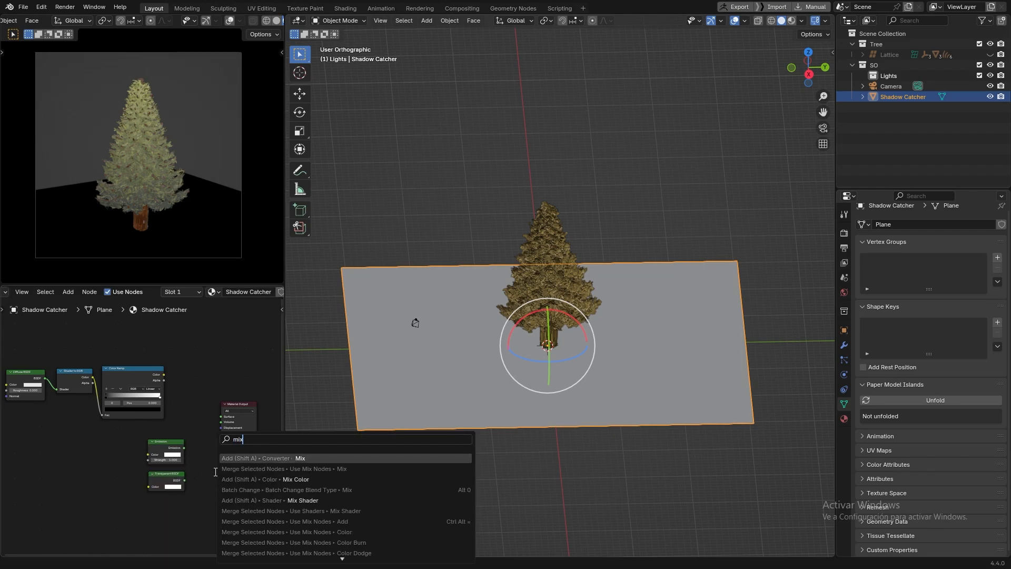
pyautogui.write(' s')
pyautogui.press('Return')
pyautogui.click(177, 403)
pyautogui.moveTo(243, 404); pyautogui.dragTo(262, 402)
pyautogui.moveTo(198, 403); pyautogui.dragTo(215, 401)
# - Wire Emission, Transparent BSDF and the Color Ramp into the Mix Shader, feed it to the material's Surface, and set the Emission color to black
pyautogui.scroll(6, 183, 448)
pyautogui.moveTo(101, 431); pyautogui.dragTo(179, 517)
pyautogui.moveTo(164, 439); pyautogui.dragTo(125, 439)
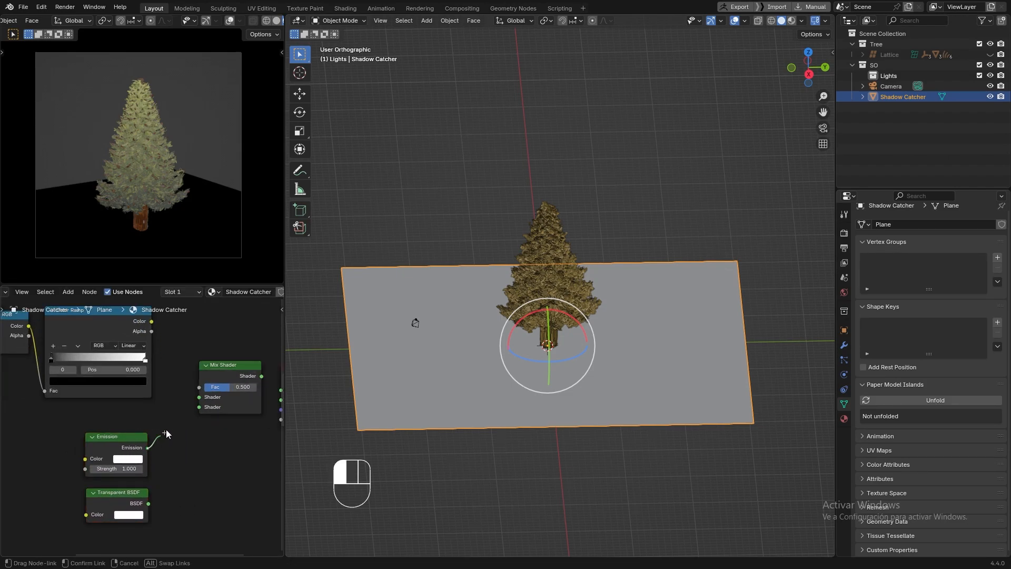
pyautogui.moveTo(150, 503); pyautogui.dragTo(195, 387)
pyautogui.click(140, 460)
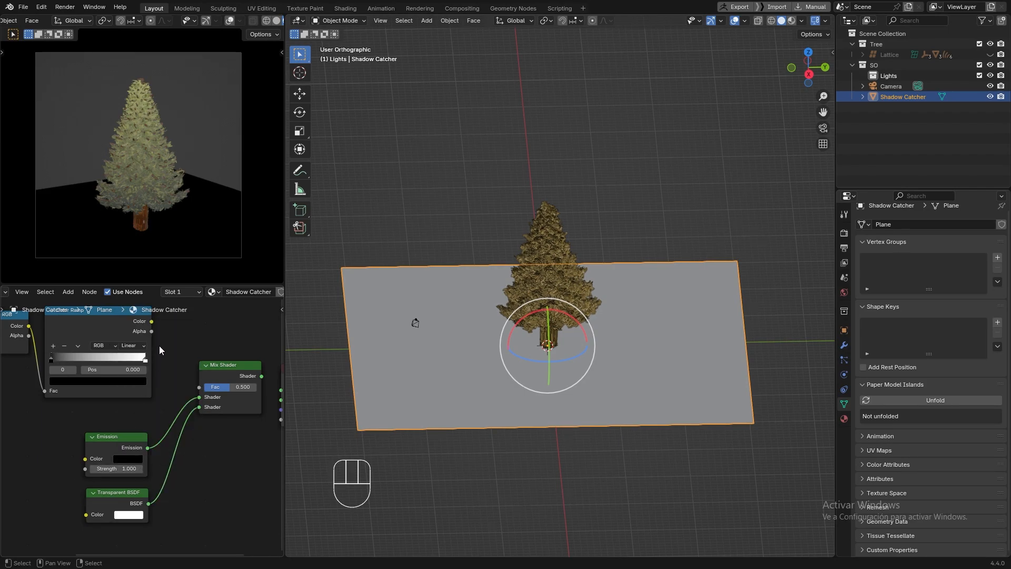
pyautogui.scroll(-2, 217, 392)
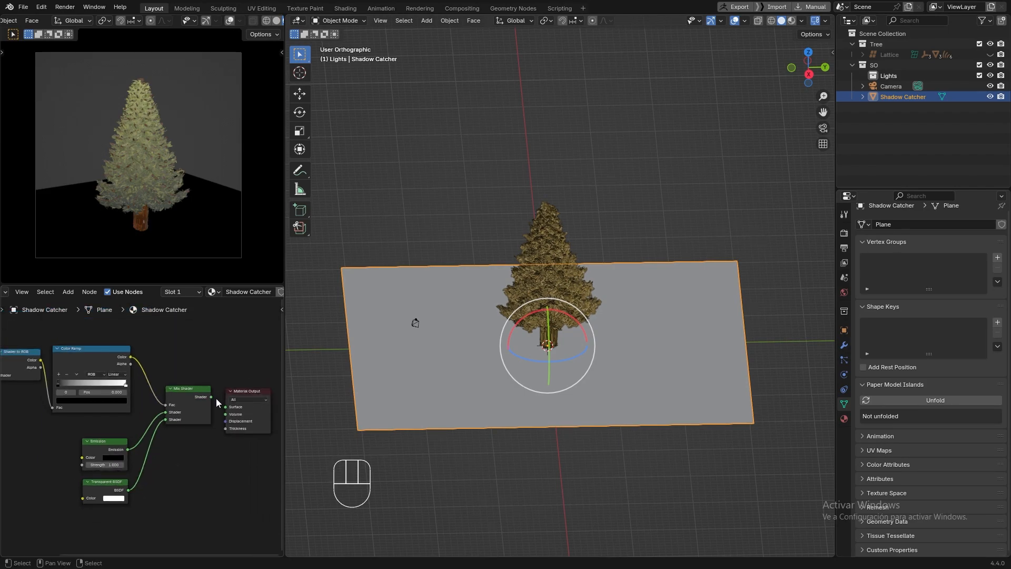
# - Set the Shadow Catcher material's render method to Blended
pyautogui.click(844, 419)
pyautogui.scroll(-5, 893, 431)
pyautogui.click(948, 421)
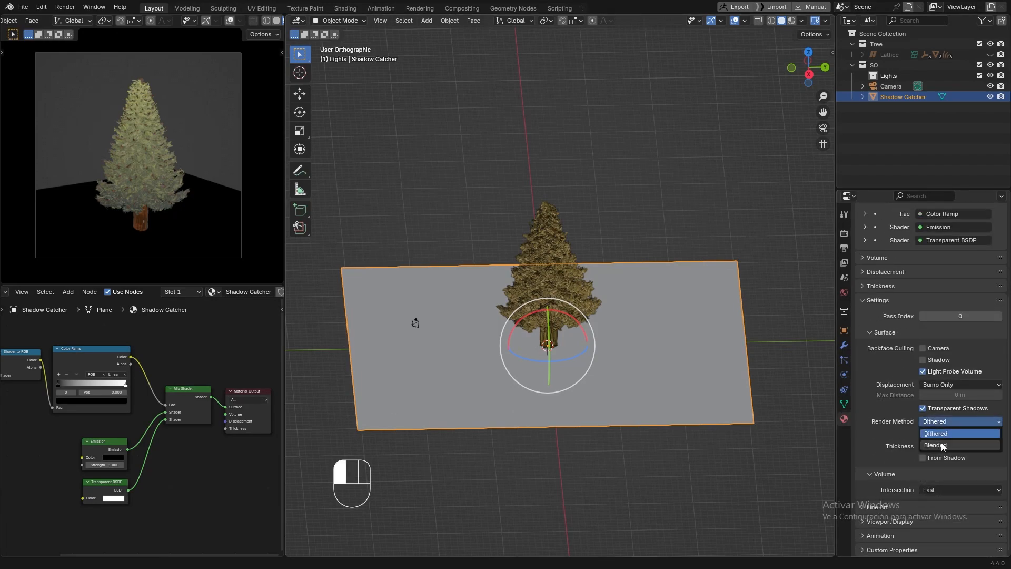
pyautogui.click(941, 444)
pyautogui.keyDown('shift'); pyautogui.moveTo(664, 229); pyautogui.dragTo(655, 224, button='middle'); pyautogui.keyUp('shift')
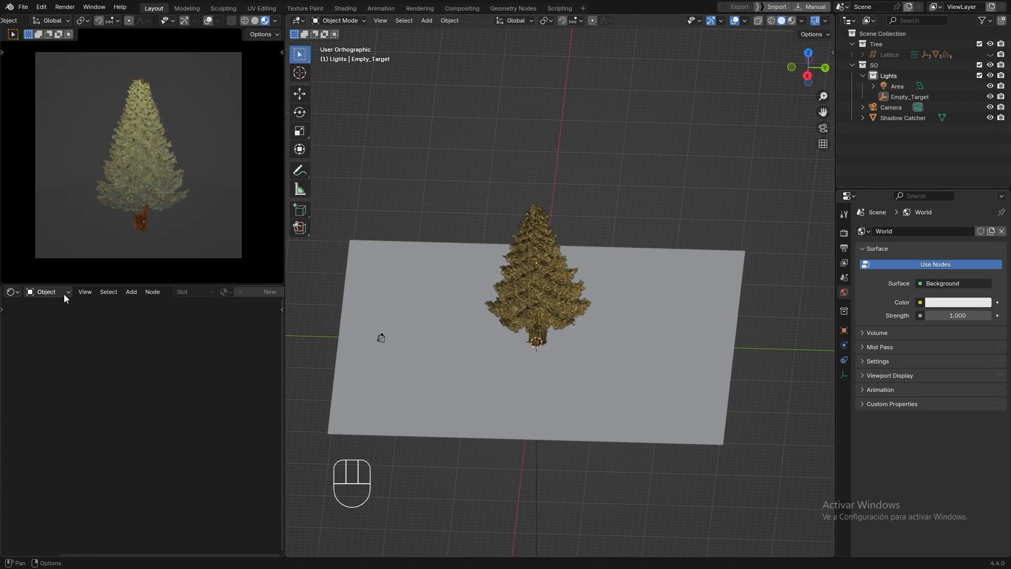
# - Show the World shader nodes and darken the Background color to a dark grey
pyautogui.click(65, 293)
pyautogui.click(53, 328)
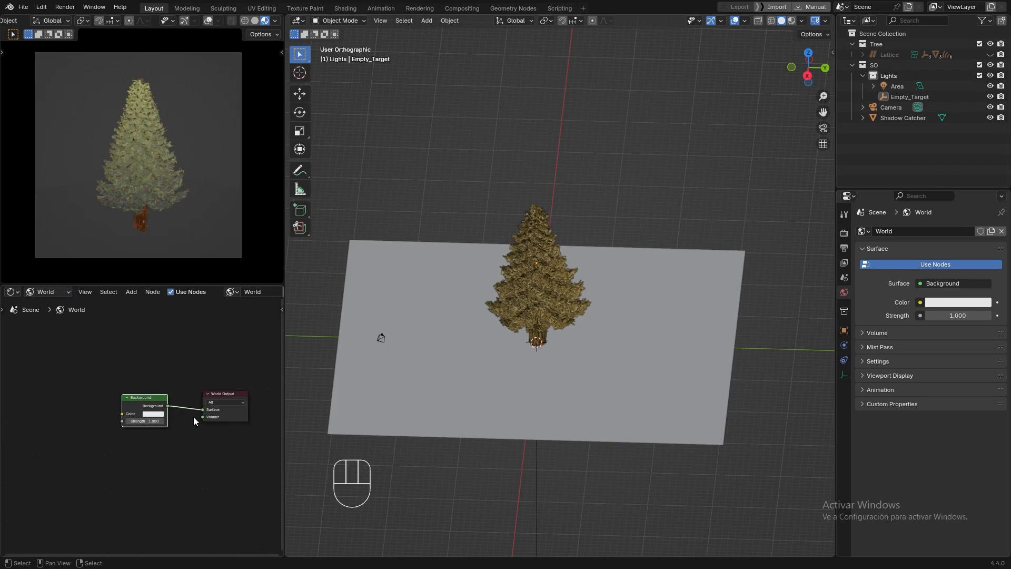
pyautogui.scroll(3, 216, 410)
pyautogui.click(123, 415)
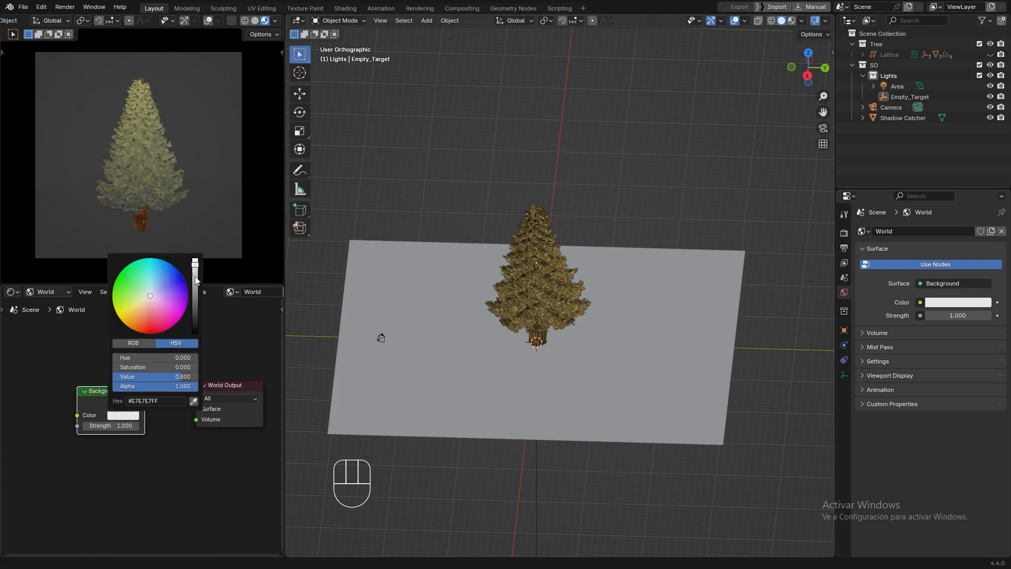
pyautogui.moveTo(196, 279); pyautogui.dragTo(196, 317)
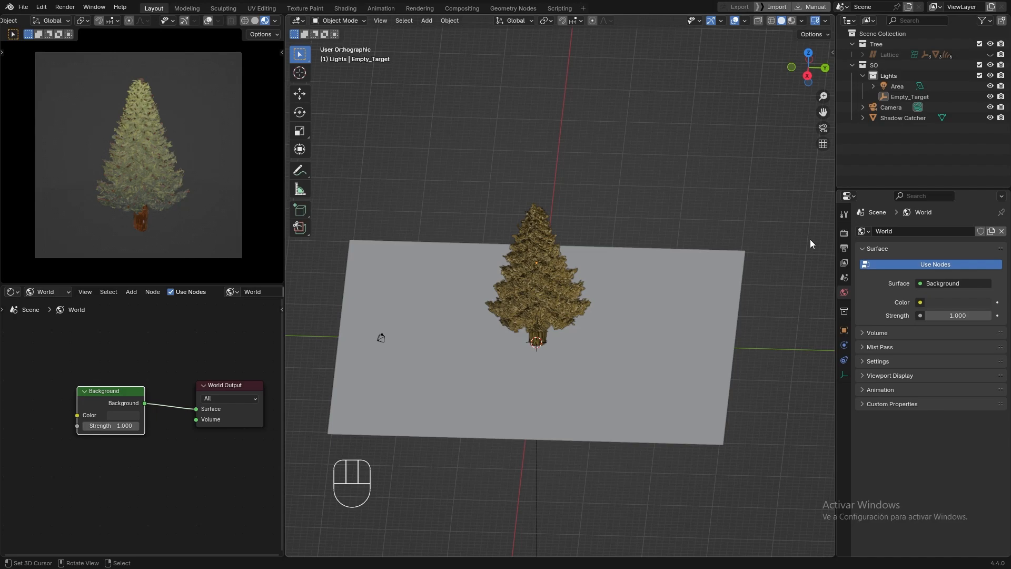
# - Check the available render engines and keep the scene on EEVEE
pyautogui.click(845, 233)
pyautogui.click(937, 234)
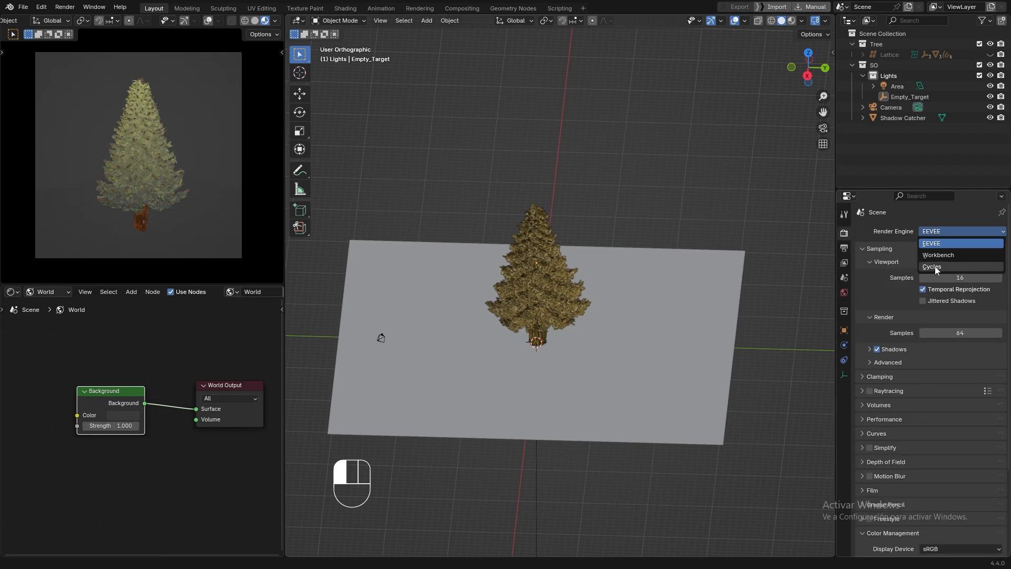
pyautogui.click(940, 239)
pyautogui.click(940, 234)
pyautogui.click(941, 245)
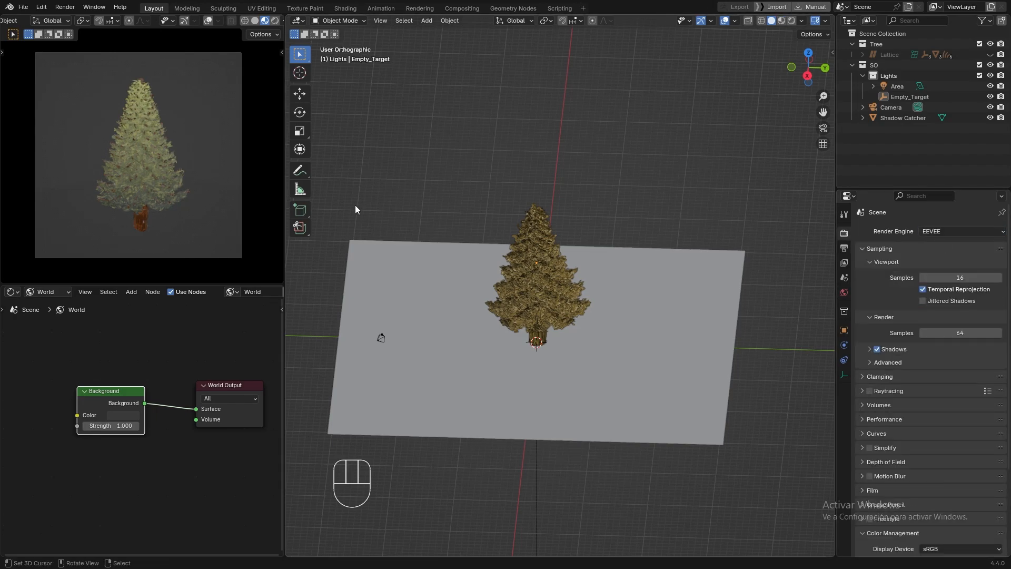
# - Show the camera viewport in rendered shading and darken the World Background color to a very dark blue
pyautogui.click(275, 21)
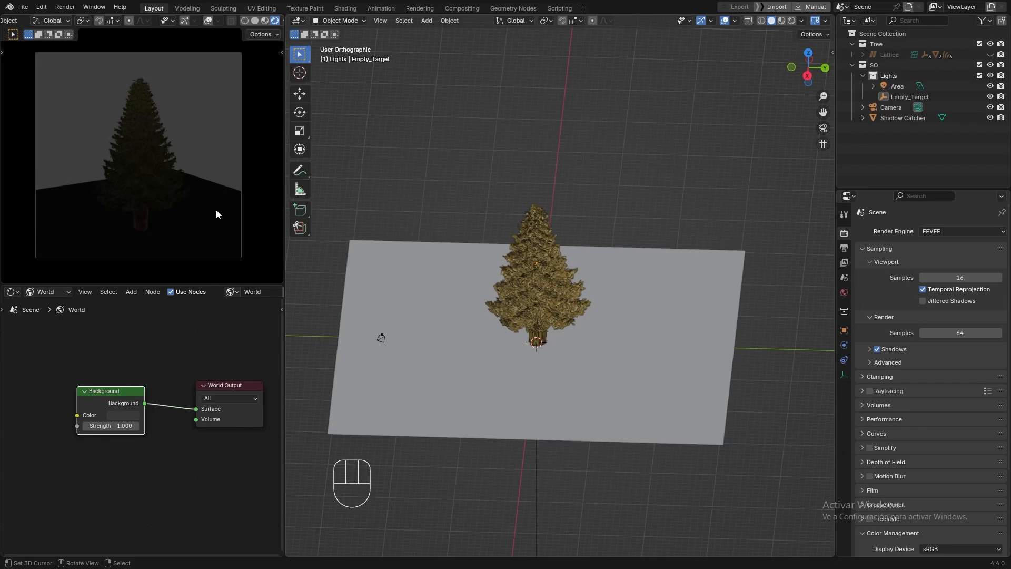
pyautogui.click(128, 416)
pyautogui.moveTo(197, 317); pyautogui.dragTo(196, 325)
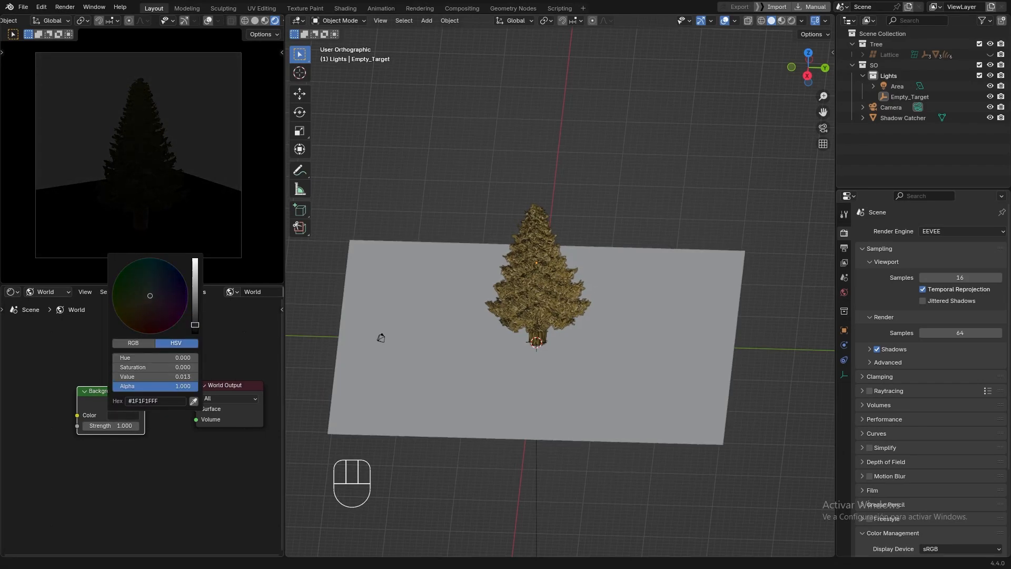
pyautogui.click(129, 416)
# - Move the Area light across the ground plane to one side of the tree and raise it along Z, finishing with a 26.423 m move
pyautogui.click(899, 87)
pyautogui.moveTo(599, 273); pyautogui.dragTo(594, 339, button='middle')
pyautogui.press('g')
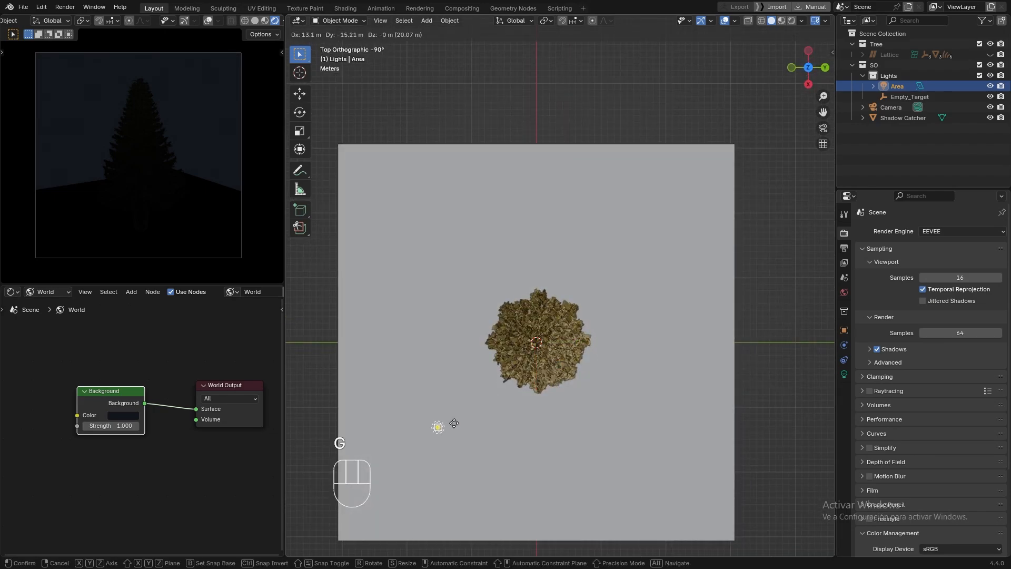
pyautogui.click(438, 393)
pyautogui.moveTo(512, 286); pyautogui.dragTo(432, 364, button='middle')
pyautogui.moveTo(423, 368); pyautogui.dragTo(424, 348)
pyautogui.moveTo(427, 271); pyautogui.dragTo(426, 260)
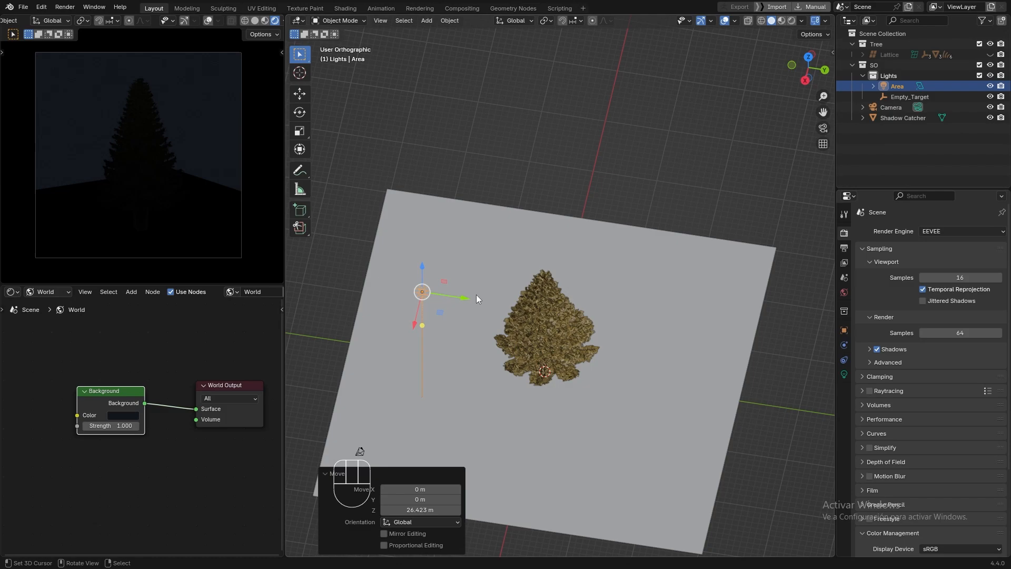
# - Add a Track To constraint to the Area light with Empty_Target as its target
pyautogui.click(844, 360)
pyautogui.click(928, 232)
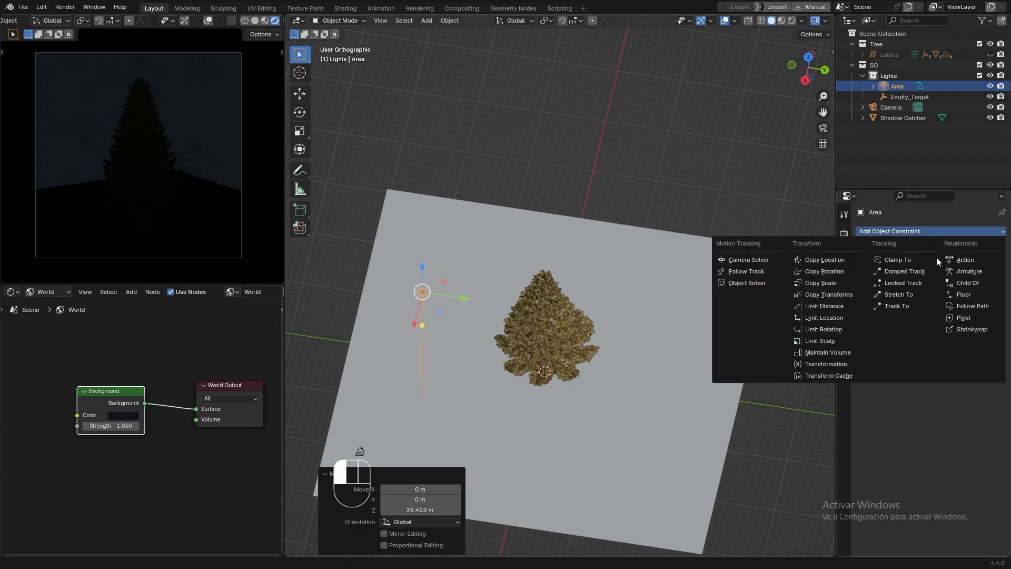
pyautogui.click(914, 308)
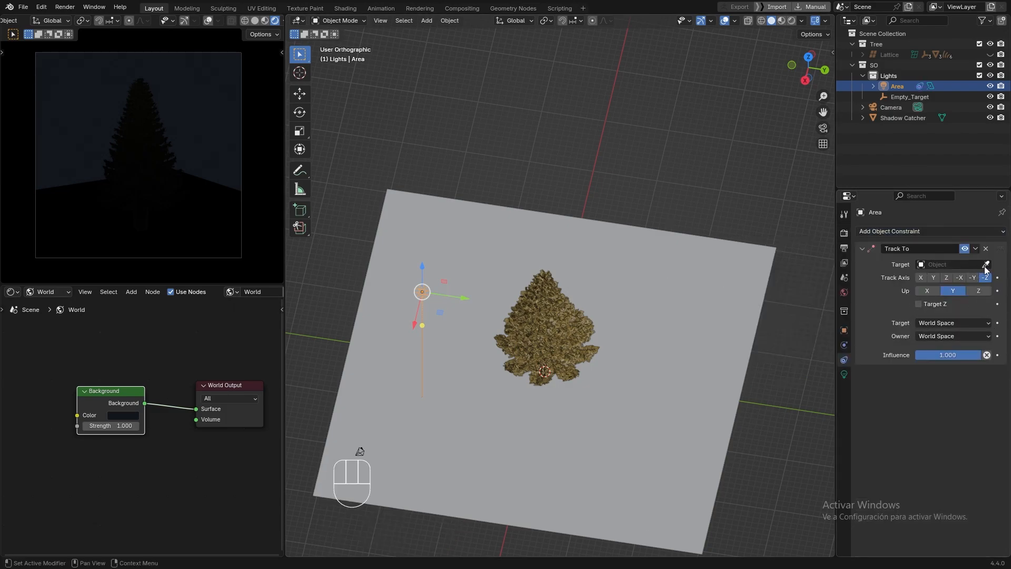
pyautogui.click(898, 95)
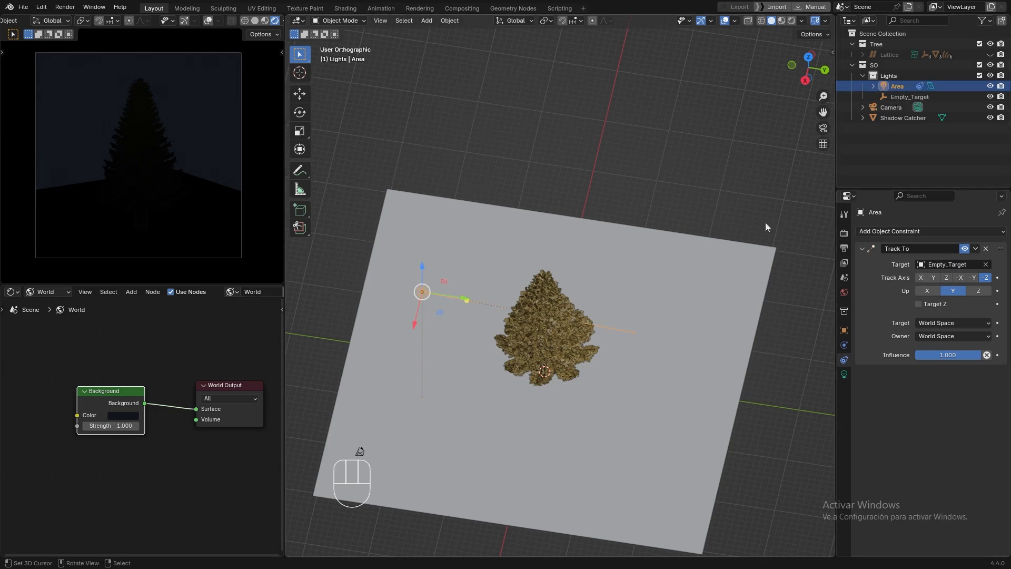
# - Move the Area light about 2.1 m in X and 1.4 m in Y, and scale it up about 15 times
pyautogui.keyDown('alt'); pyautogui.moveTo(499, 333); pyautogui.dragTo(509, 295, button='middle'); pyautogui.keyUp('alt')
pyautogui.press('g')
pyautogui.click(447, 350)
pyautogui.press('s')
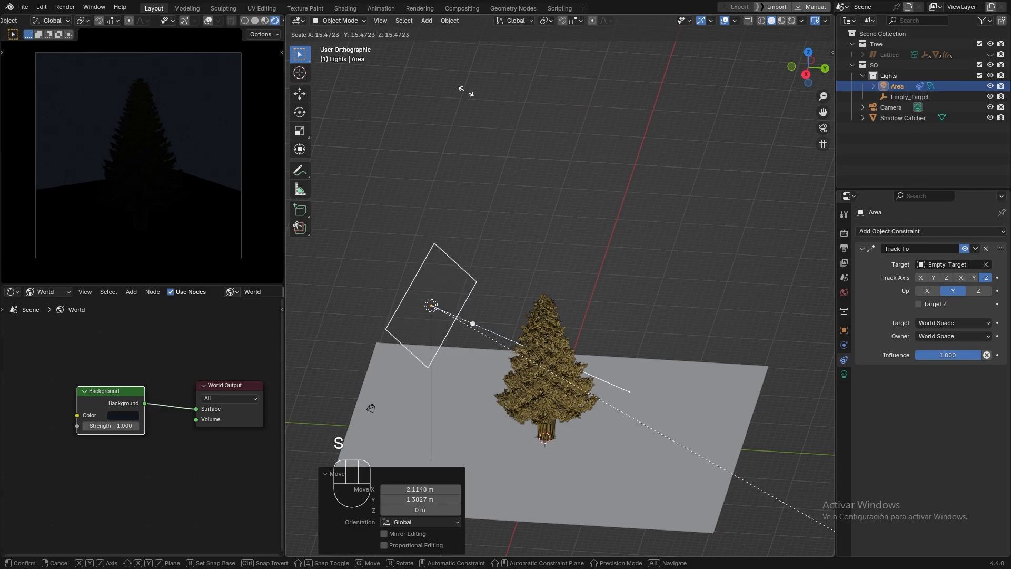
pyautogui.click(448, 90)
# - Set the Area light's power to 10000 W and reposition the light beside the tree in the top view
pyautogui.click(954, 369)
pyautogui.write('1')
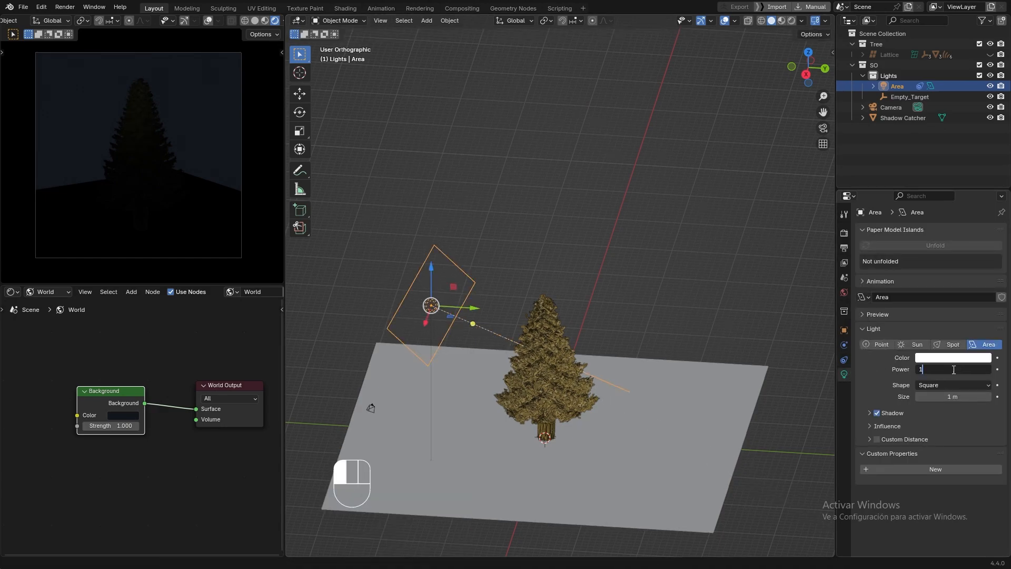
pyautogui.write('0000')
pyautogui.press('Return')
pyautogui.keyDown('alt'); pyautogui.moveTo(612, 292); pyautogui.dragTo(622, 362, button='middle'); pyautogui.keyUp('alt')
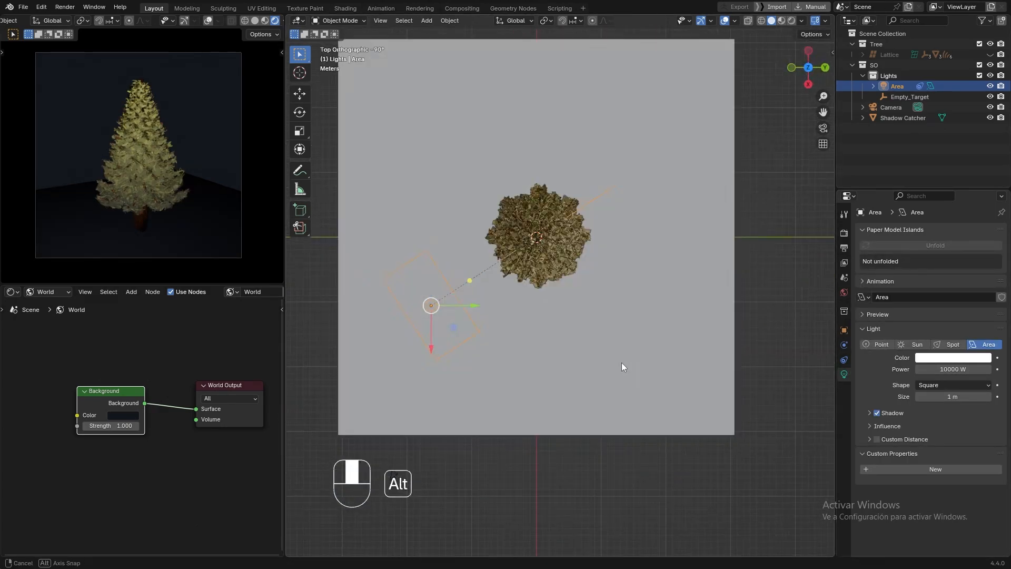
pyautogui.press('g')
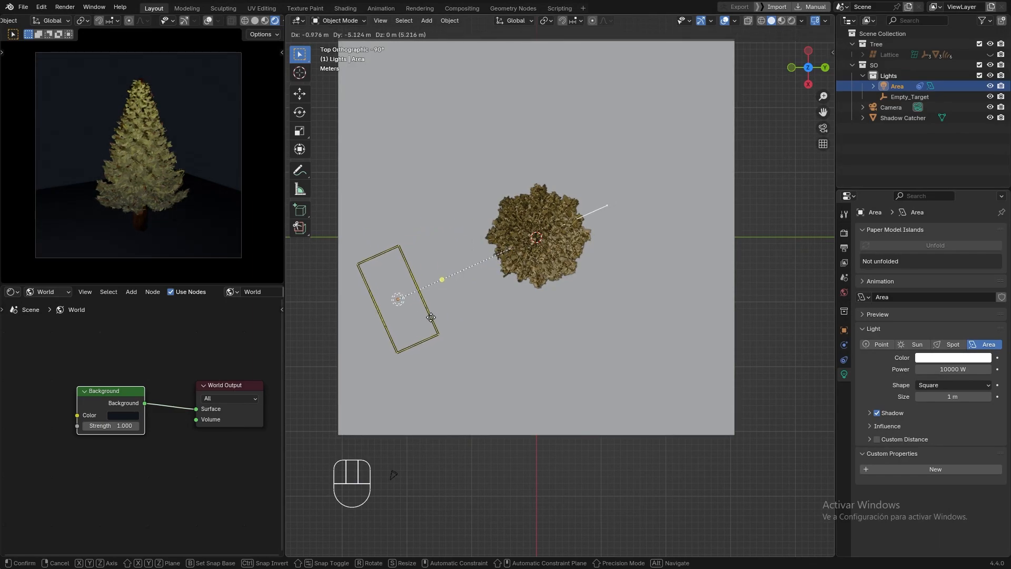
pyautogui.click(490, 292)
# - Select the tree's Leaves - Brushstrokes object and adjust its settings for stronger foliage shading
pyautogui.moveTo(658, 337)
pyautogui.mouseDown(button='middle')
pyautogui.moveTo(689, 385)
pyautogui.moveTo(677, 305)
pyautogui.moveTo(681, 317)
pyautogui.mouseUp(button='middle')
pyautogui.click(582, 299)
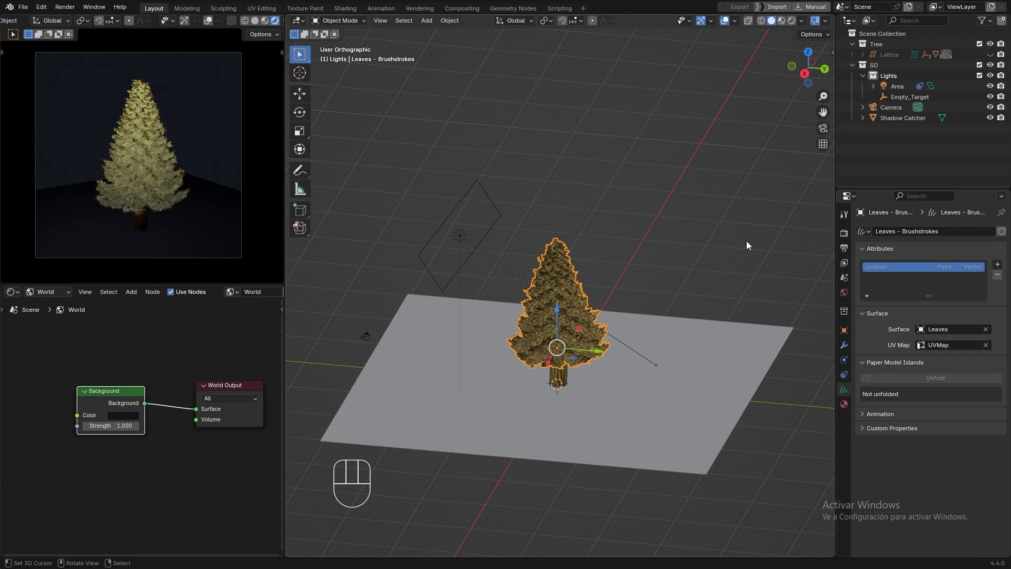
pyautogui.press('n')
pyautogui.click(811, 183)
pyautogui.click(772, 223)
pyautogui.press('n')
pyautogui.rightClick(593, 209)
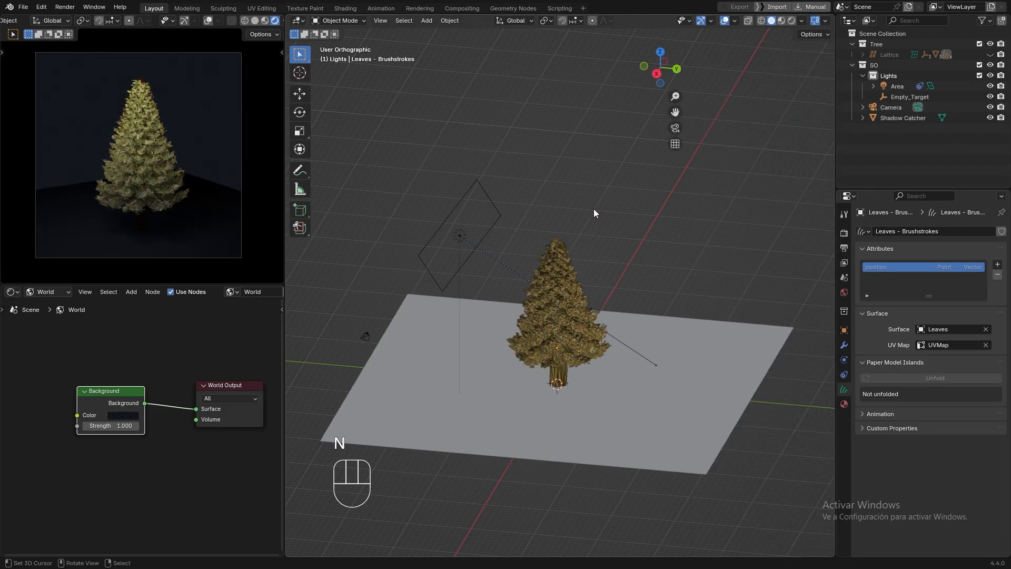
# - Enable the Transparent film option in the render settings
pyautogui.click(845, 232)
pyautogui.scroll(-5, 866, 423)
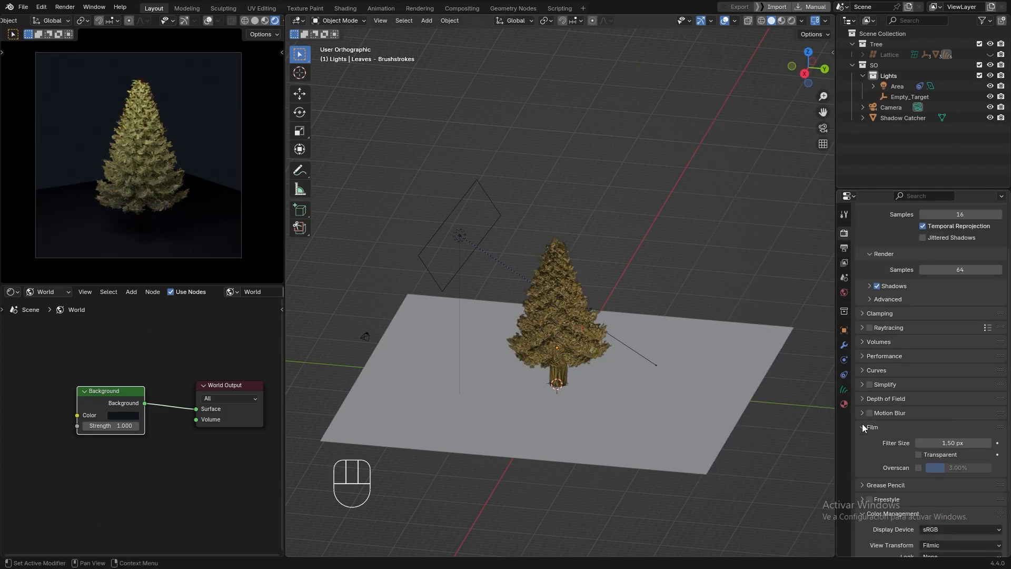
pyautogui.click(919, 393)
# - Add a Sun light above the tree, turn on X-ray display and aim the sun diagonally across the ground plane
pyautogui.hotkey('shift', 'a')
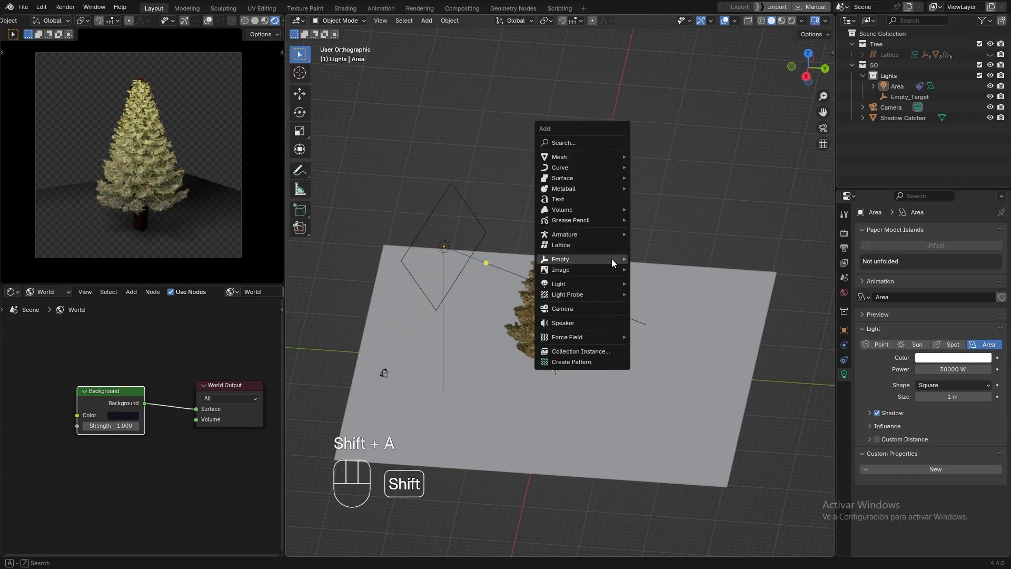
pyautogui.moveTo(602, 283)
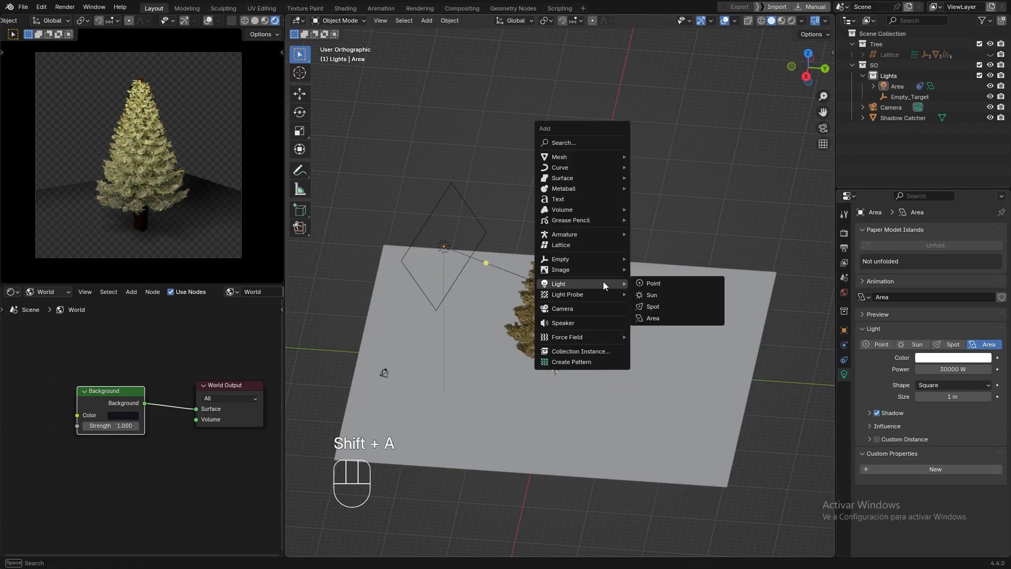
pyautogui.click(662, 298)
pyautogui.hotkey('alt', 'z')
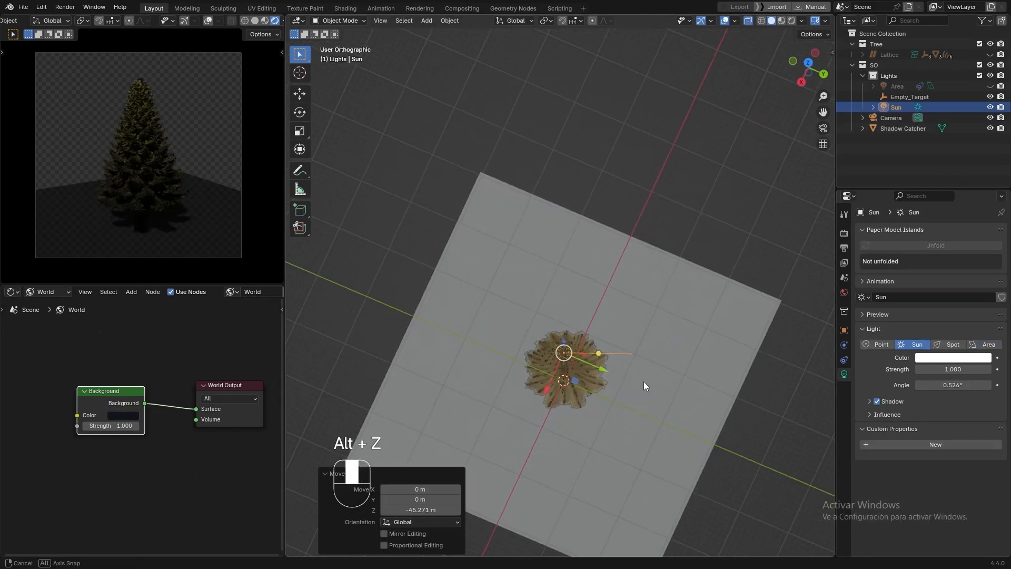
pyautogui.moveTo(663, 251); pyautogui.dragTo(743, 304)
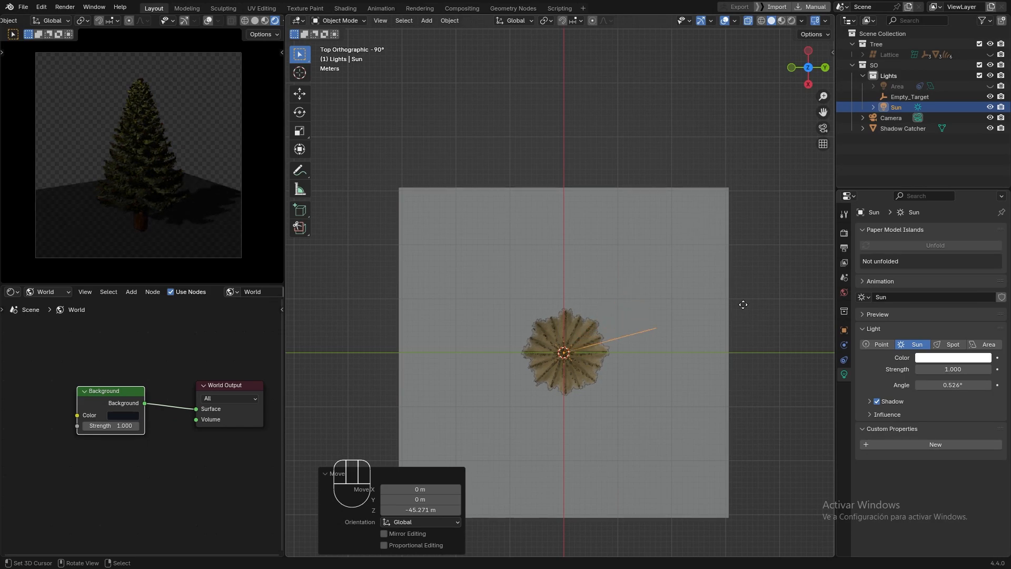
pyautogui.moveTo(720, 273); pyautogui.dragTo(678, 278)
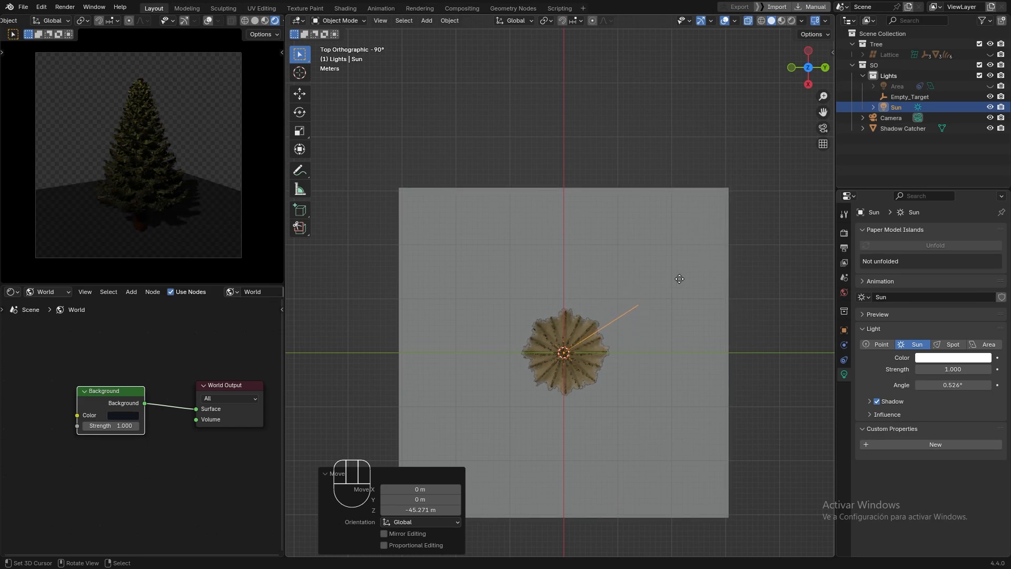
# - Show the Area light again and move it in the top view to about X 12.5 m, Y -19.7 m
pyautogui.press('n')
pyautogui.click(828, 58)
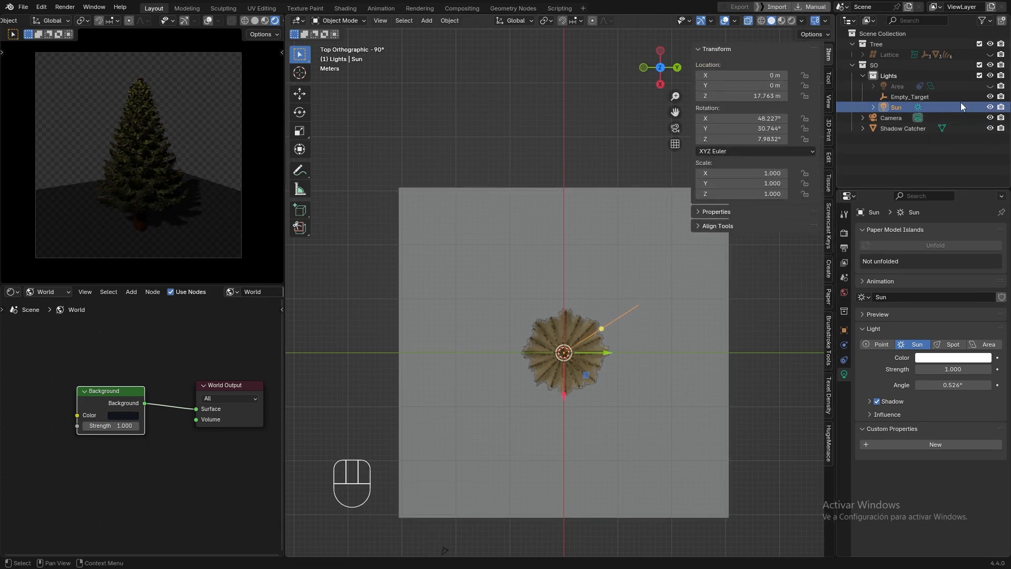
pyautogui.click(990, 87)
pyautogui.press('g')
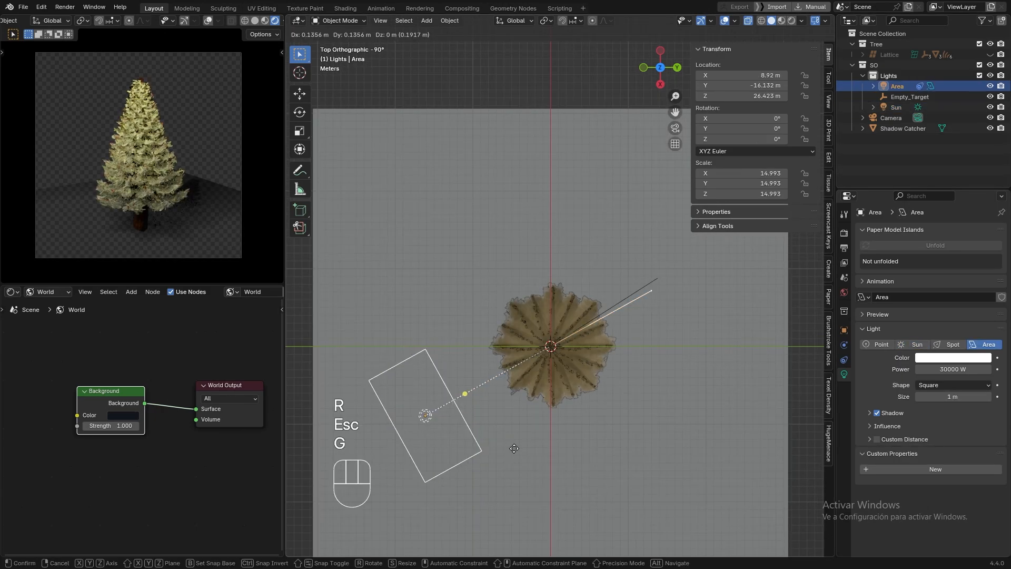
pyautogui.click(482, 467)
pyautogui.scroll(-2, 469, 279)
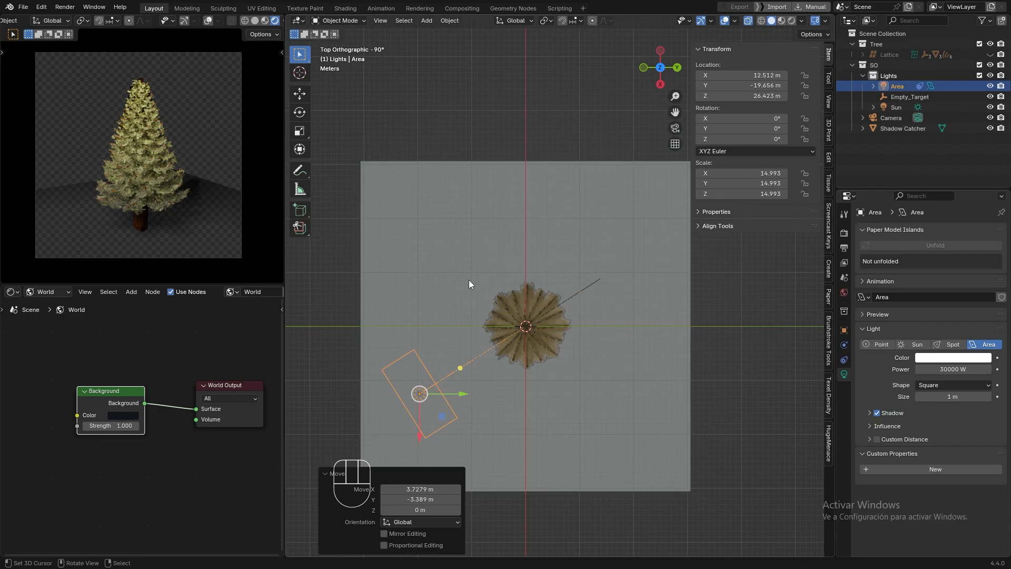
pyautogui.click(490, 125)
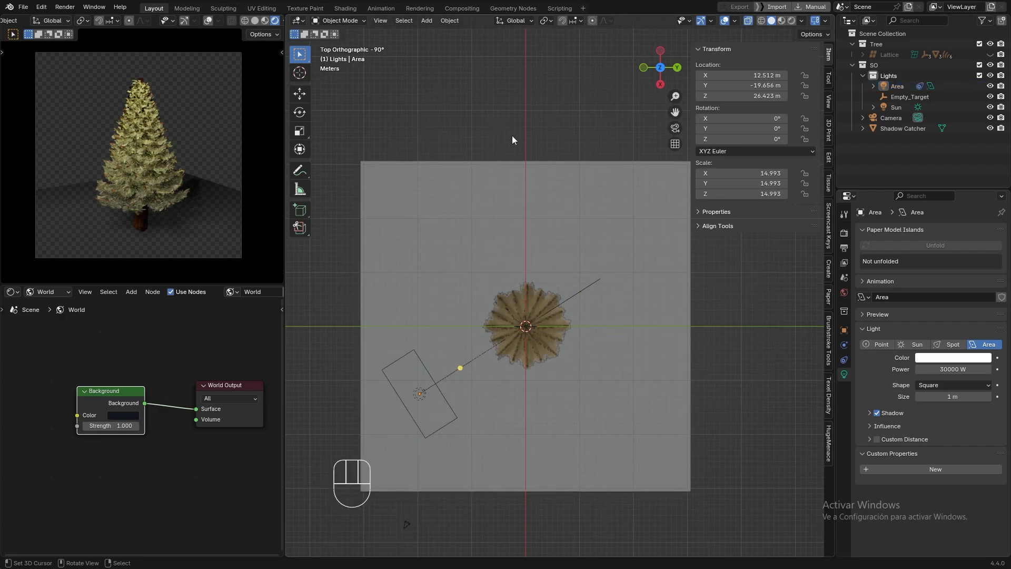
# - Increase the Sun light's strength and set the Area light's power to 20000 W
pyautogui.click(944, 107)
pyautogui.click(957, 368)
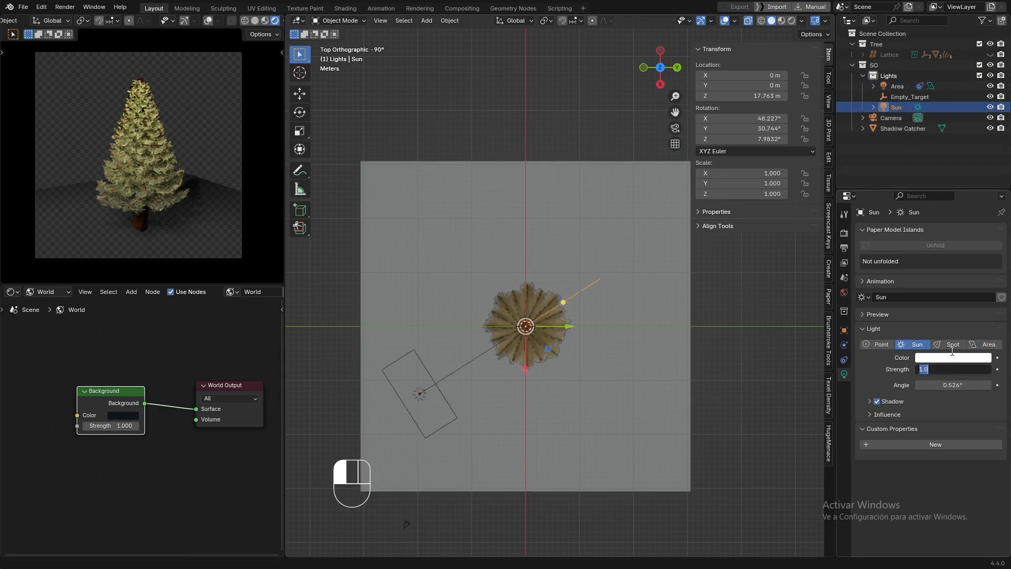
pyautogui.click(422, 365)
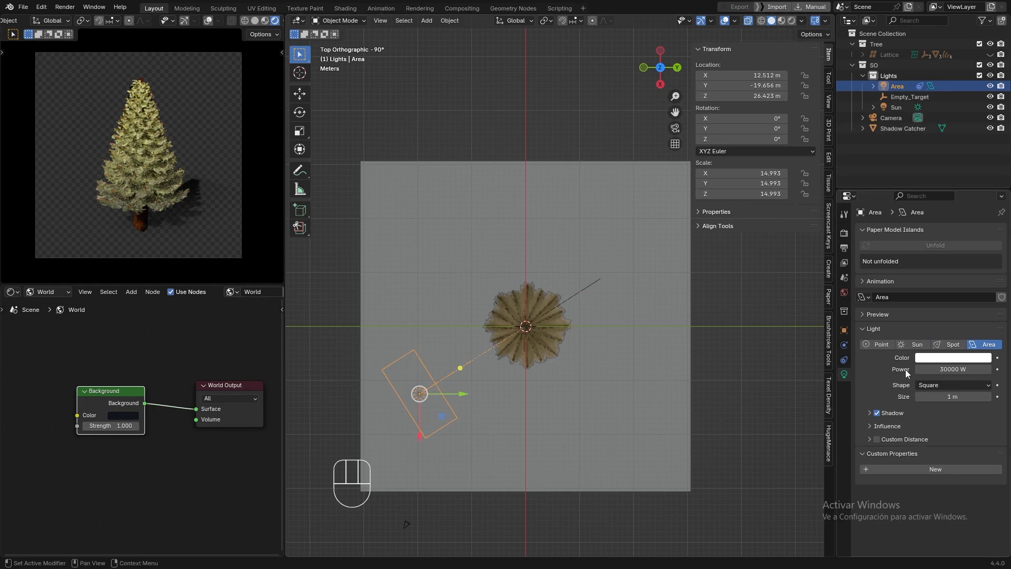
pyautogui.click(961, 370)
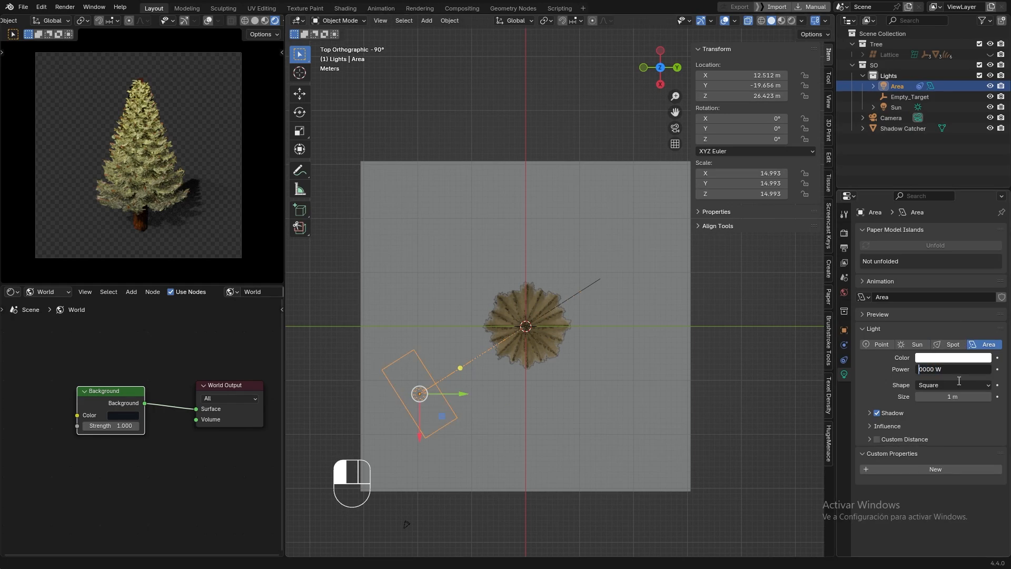
pyautogui.write('2')
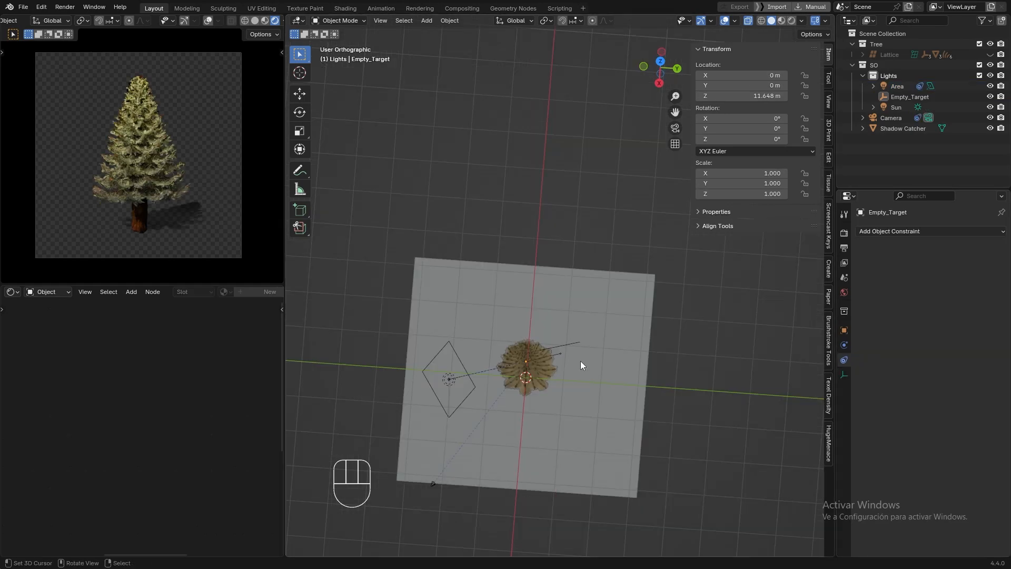
# - Add a Point light to the Lights collection and hide the Sun and Area lights
pyautogui.moveTo(580, 362); pyautogui.dragTo(575, 363, button='middle')
pyautogui.click(891, 77)
pyautogui.hotkey('shift', 'a')
pyautogui.moveTo(549, 314)
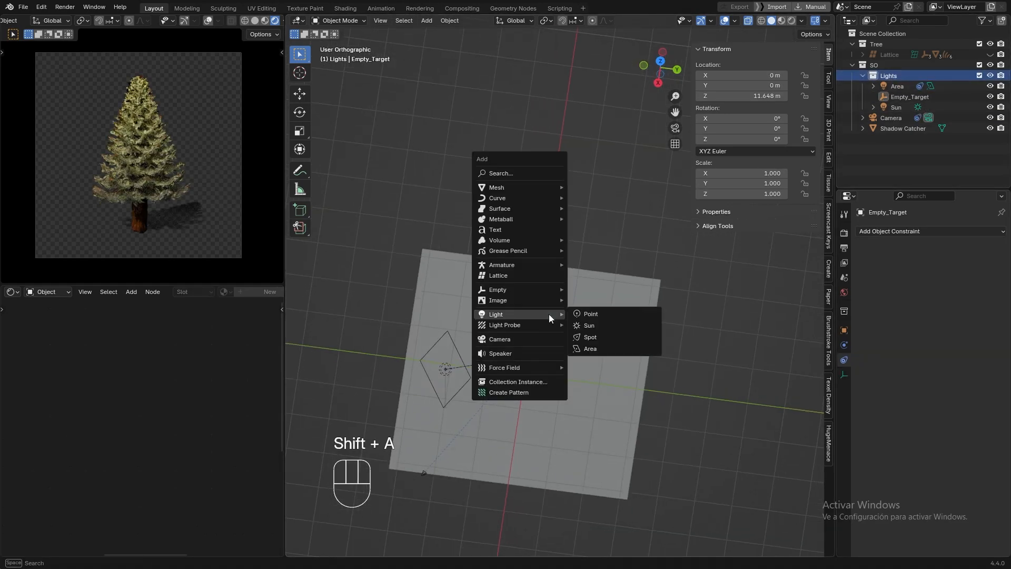
pyautogui.click(590, 314)
pyautogui.click(991, 118)
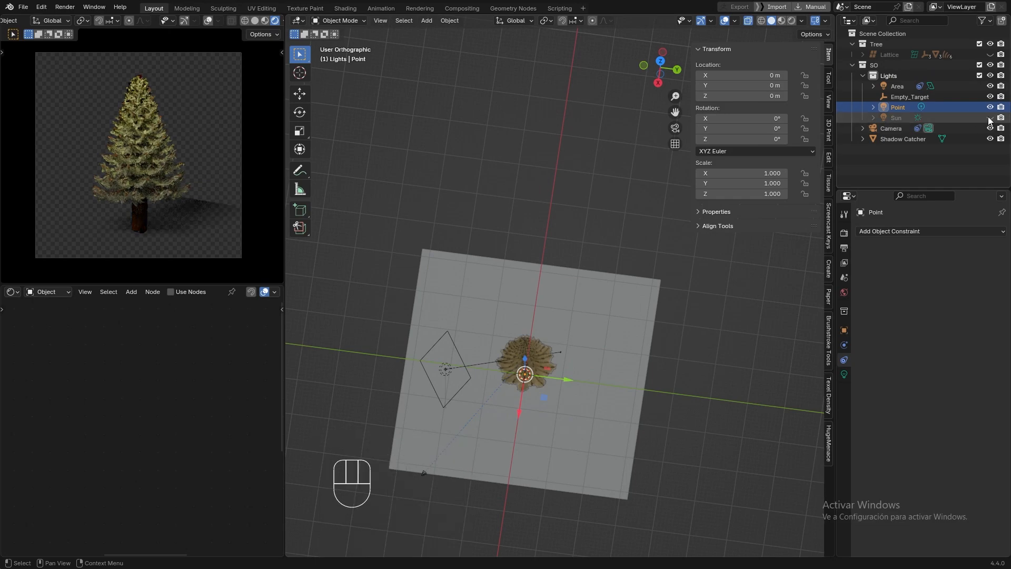
pyautogui.click(990, 86)
# - Move the Point light behind the tree and raise it, to about X -4.9 m, Y 3.5 m, Z 19.5 m
pyautogui.moveTo(650, 356); pyautogui.dragTo(653, 375, button='middle')
pyautogui.scroll(2, 590, 377)
pyautogui.press('g')
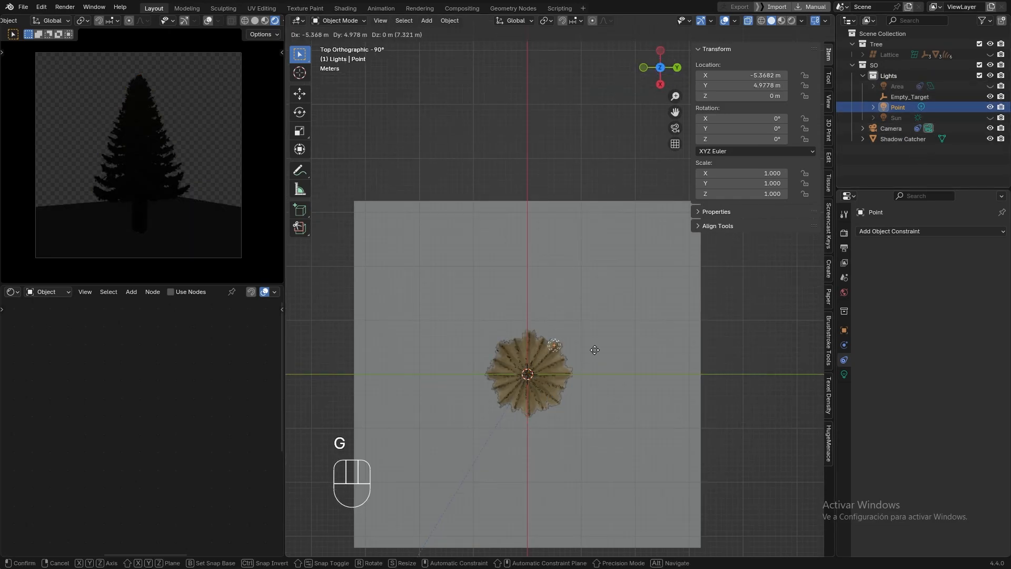
pyautogui.click(591, 339)
pyautogui.moveTo(633, 425); pyautogui.dragTo(523, 317, button='middle')
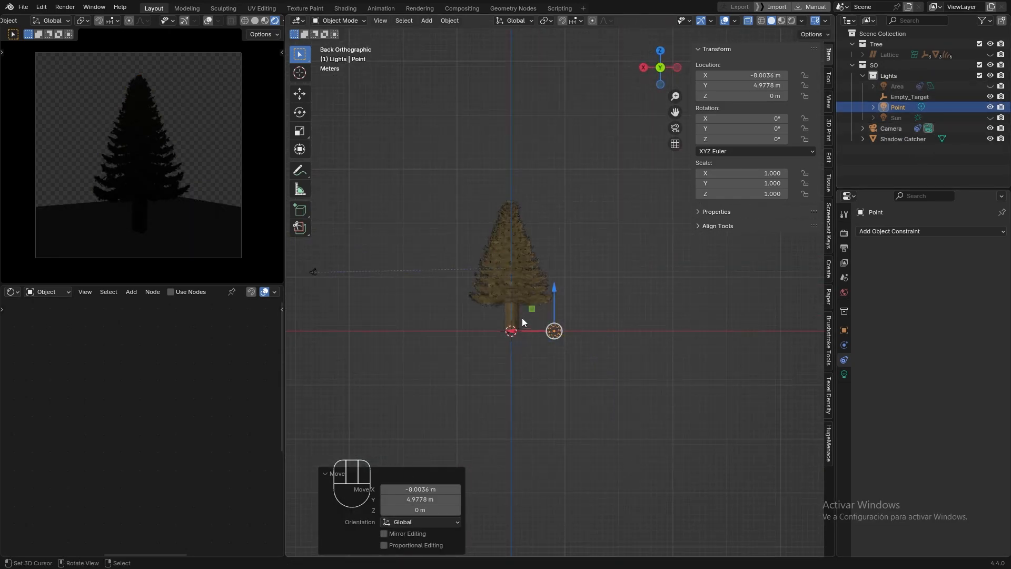
pyautogui.moveTo(557, 292); pyautogui.dragTo(557, 253)
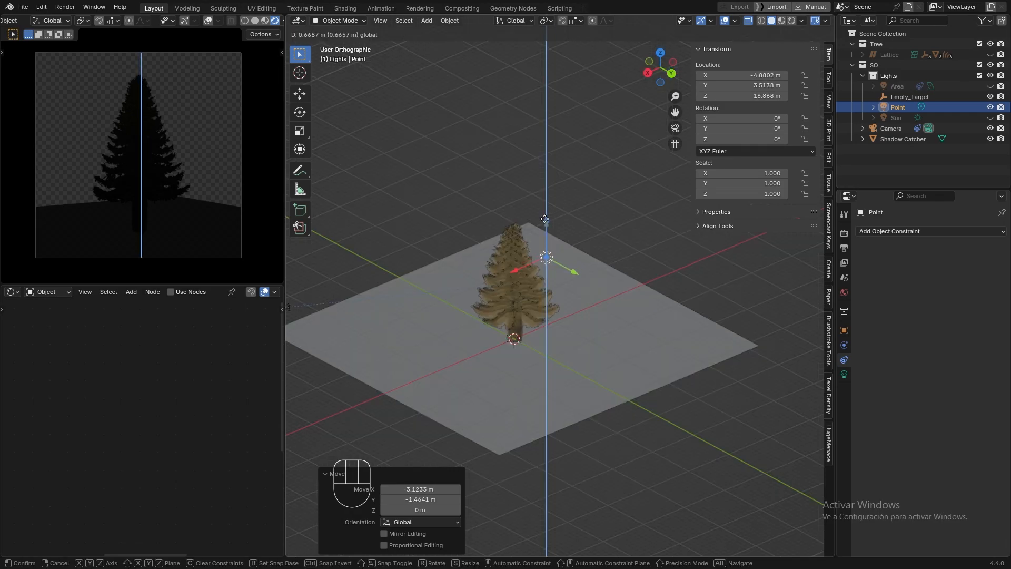
pyautogui.moveTo(544, 218); pyautogui.dragTo(545, 206)
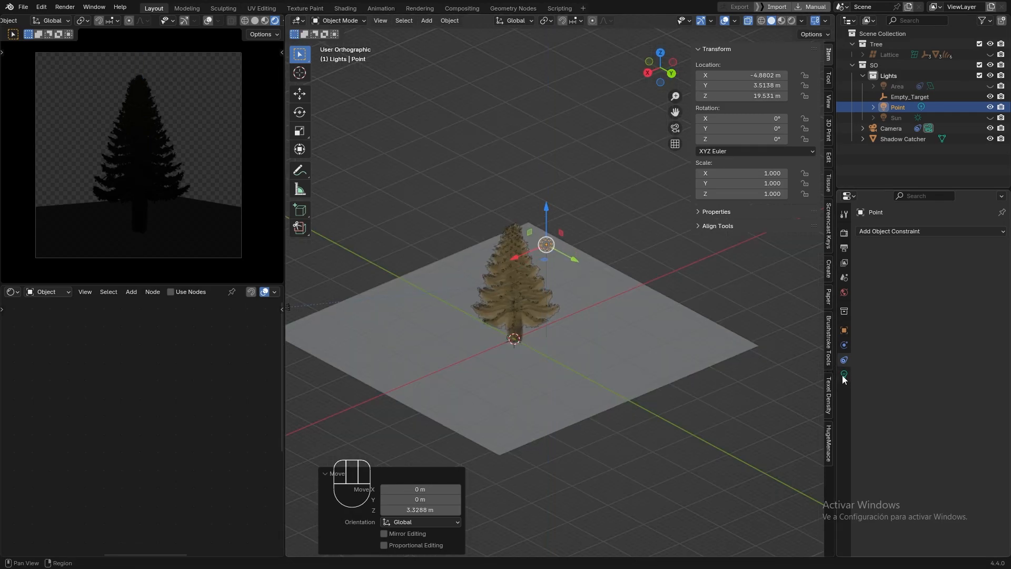
# - Move the Point light about 5.3 m along X and set its power to 1000 W
pyautogui.click(844, 373)
pyautogui.press('KP_0')
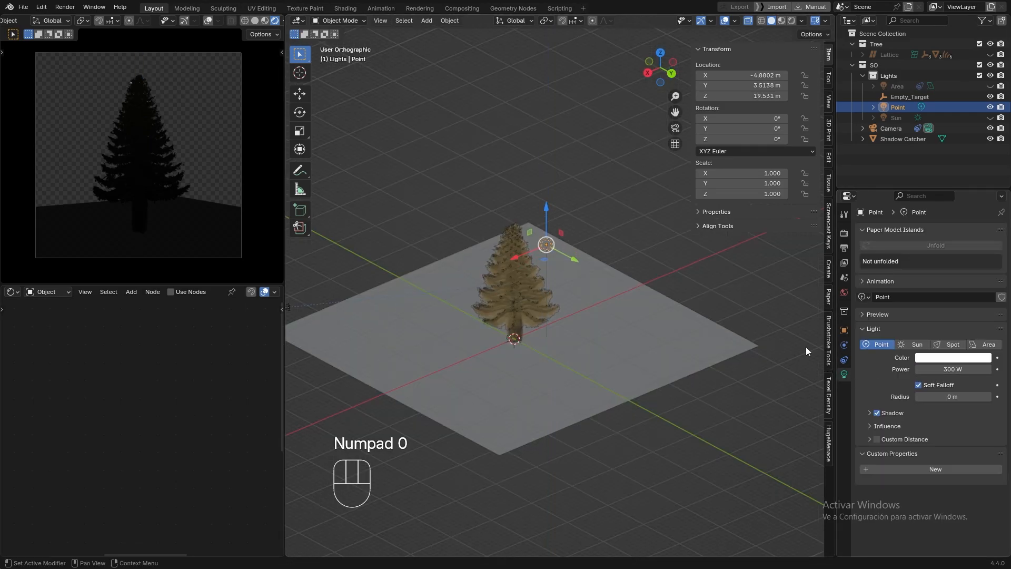
pyautogui.moveTo(806, 351); pyautogui.dragTo(563, 264, button='middle')
pyautogui.moveTo(525, 269)
pyautogui.mouseDown()
pyautogui.moveTo(496, 291)
pyautogui.moveTo(510, 280)
pyautogui.mouseUp()
pyautogui.click(961, 371)
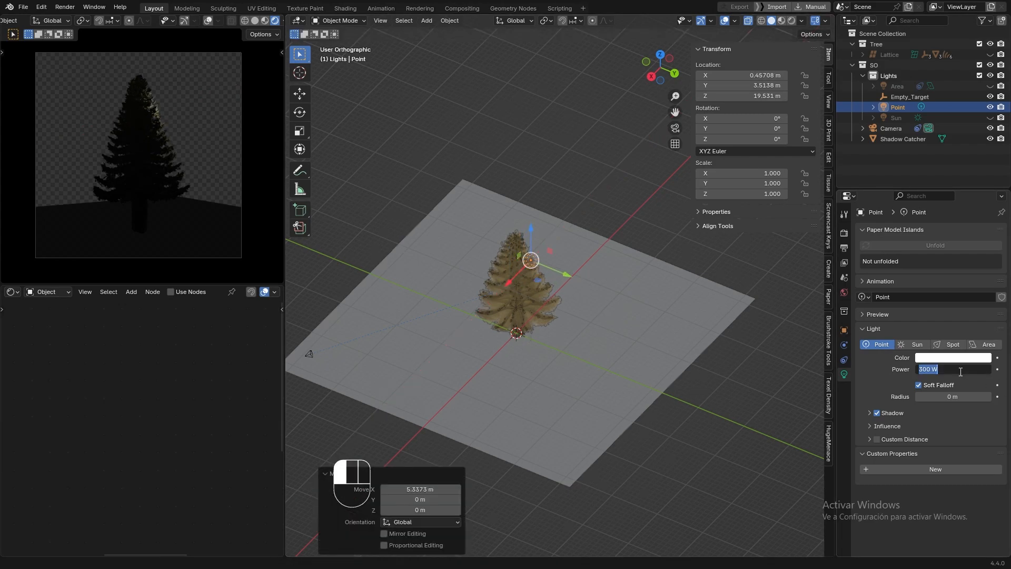
pyautogui.write('1000')
pyautogui.click(595, 321)
# - Reposition the Point light in the top view to about X -3.7 m, Y 6.3 m
pyautogui.press('KP_7')
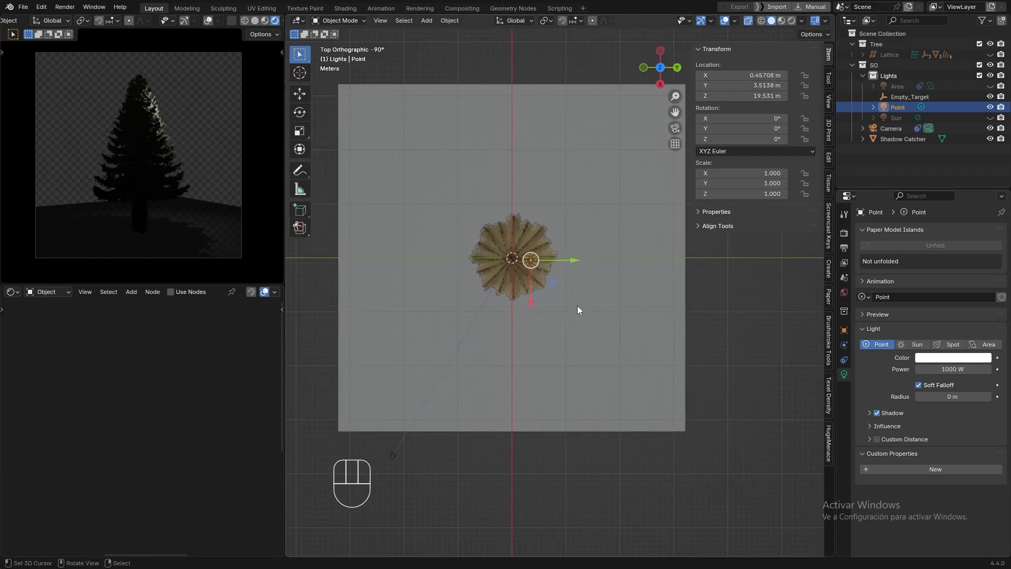
pyautogui.press('g')
pyautogui.moveTo(550, 255)
pyautogui.mouseDown()
pyautogui.moveTo(564, 240)
pyautogui.moveTo(568, 260)
pyautogui.mouseUp()
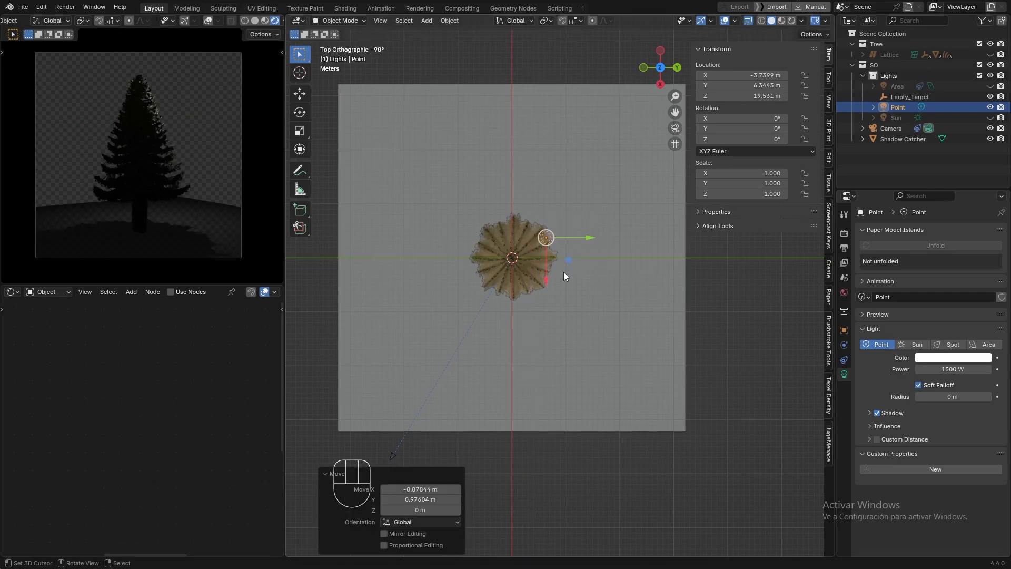
# - Set the Point light's power to 1500 W and its color to a pale blue
pyautogui.click(956, 369)
pyautogui.write('1500')
pyautogui.press('Return')
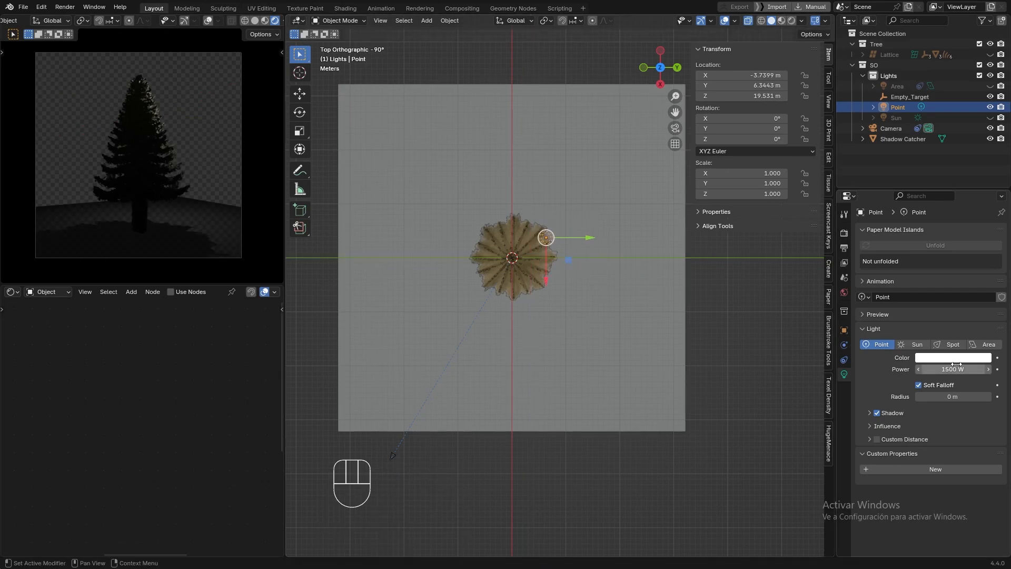
pyautogui.click(956, 358)
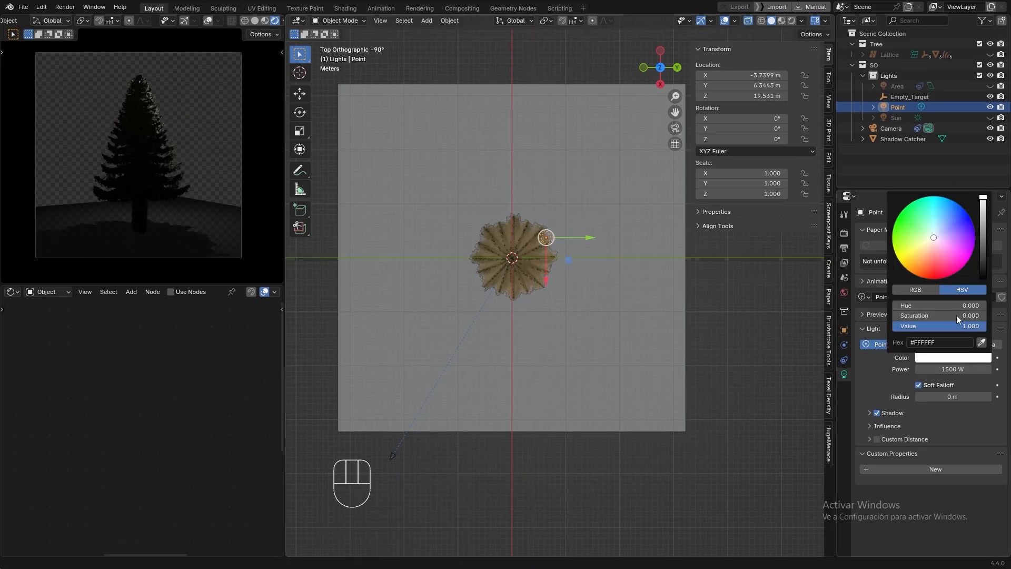
pyautogui.click(938, 226)
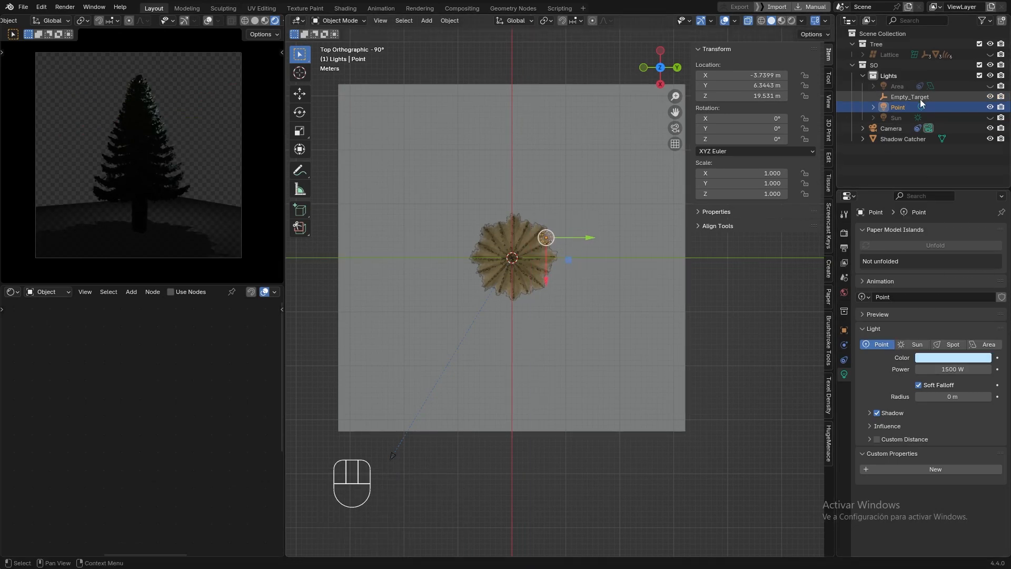
# - Show the Sun and Area lights again and select the Area light
pyautogui.click(990, 118)
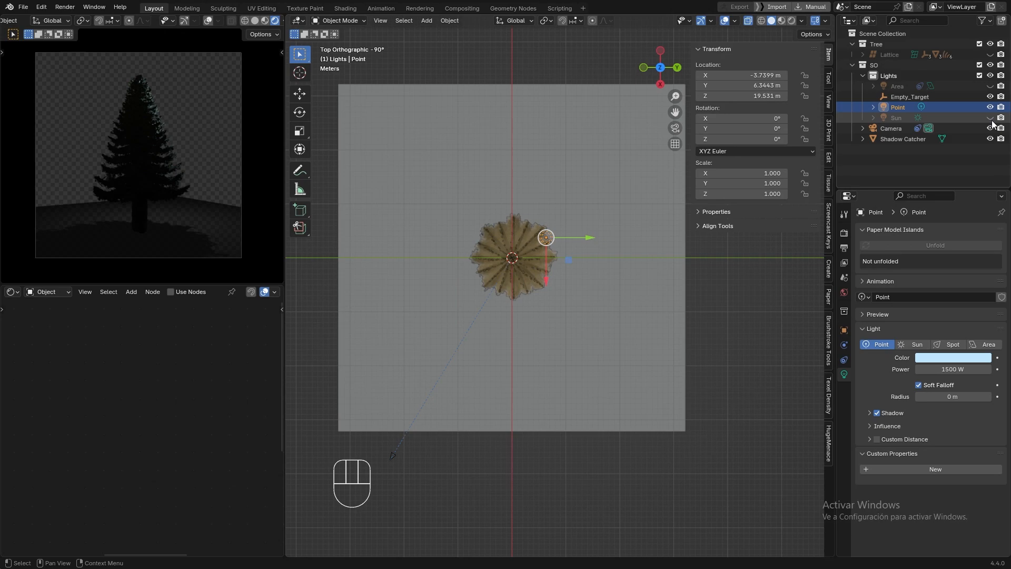
pyautogui.click(990, 86)
pyautogui.click(404, 282)
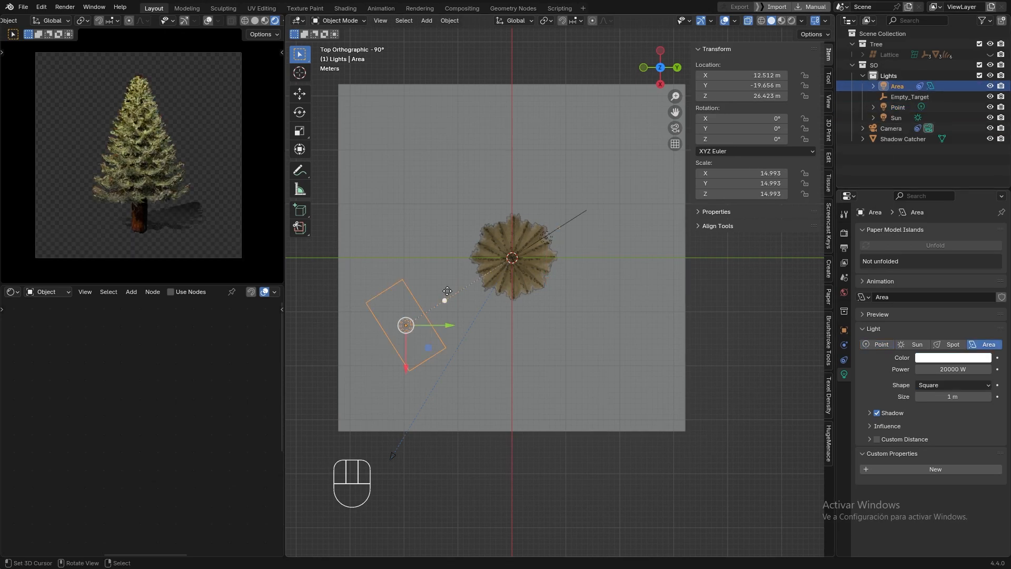
# - Set the Area light's color to pale yellow, hex FFF9DD, and open its power value for editing
pyautogui.click(959, 358)
pyautogui.moveTo(928, 242); pyautogui.dragTo(930, 240)
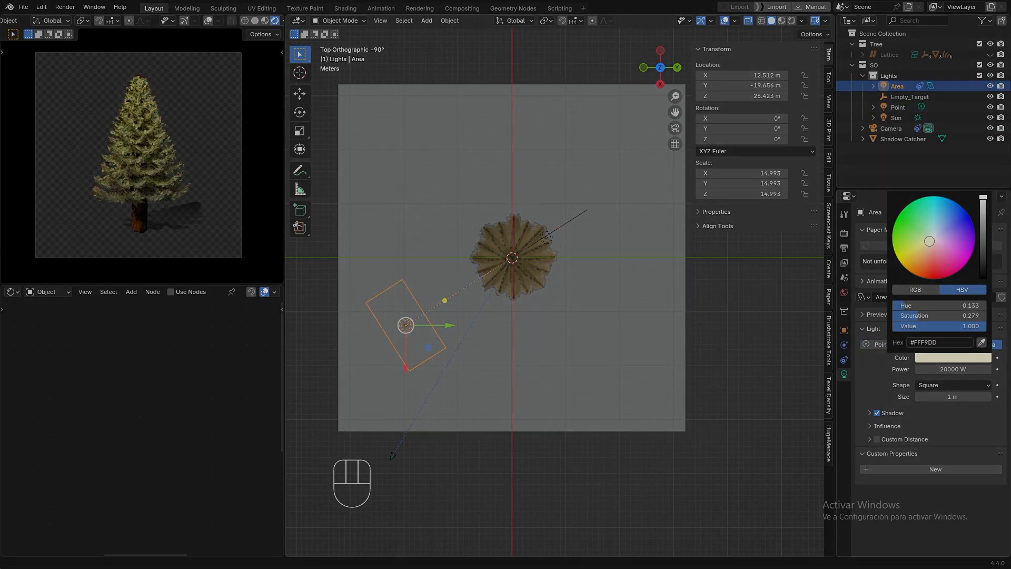
pyautogui.click(955, 371)
pyautogui.write('1')
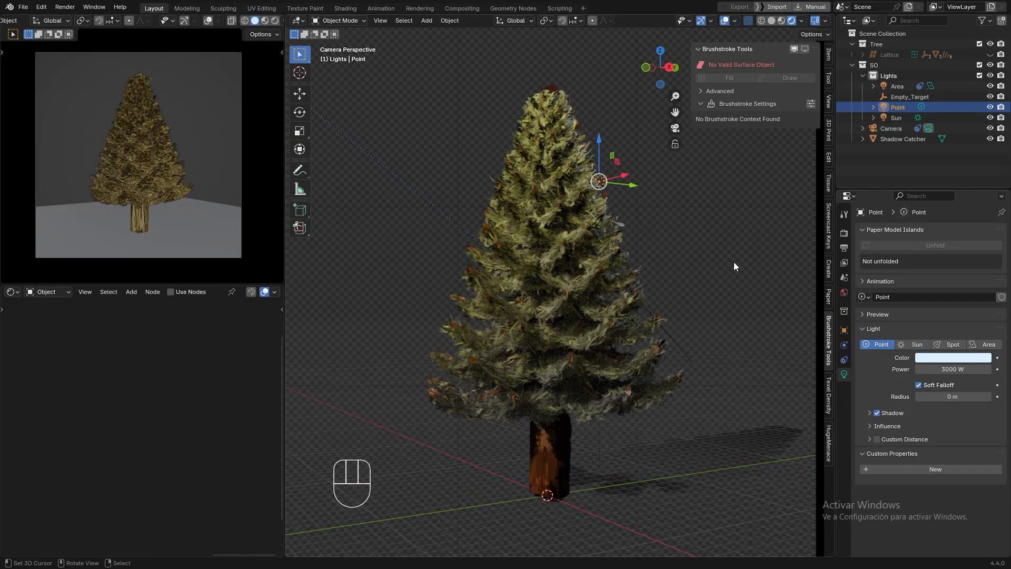
# - Select the Area light, keep its power at 20000 W and lower the saturation of its pale yellow color
pyautogui.click(912, 87)
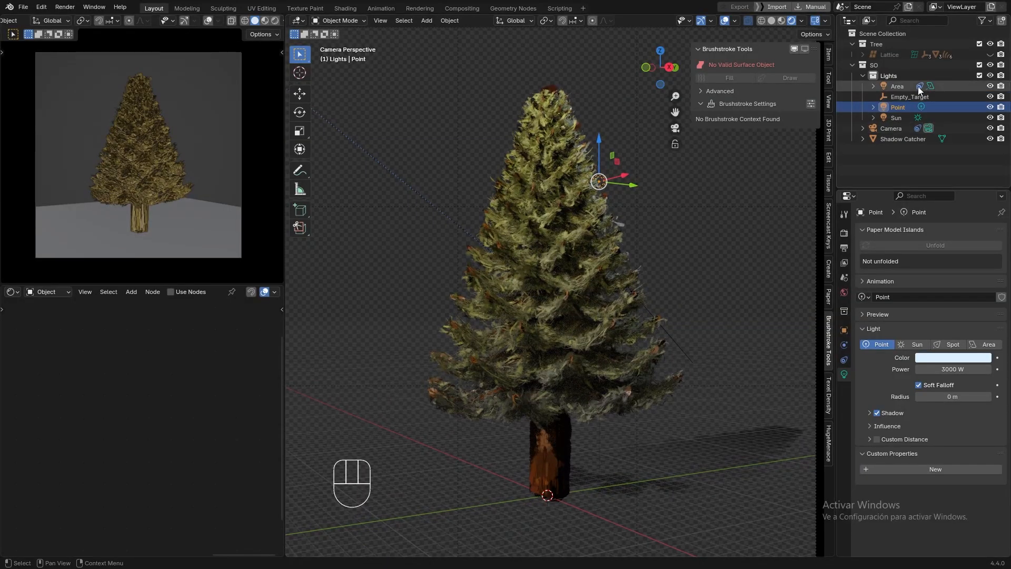
pyautogui.click(951, 369)
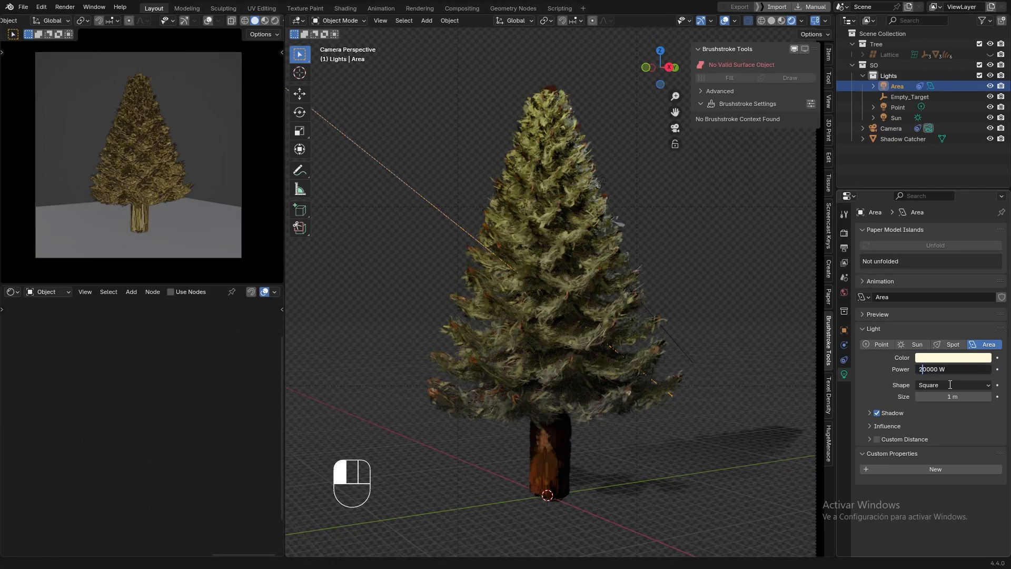
pyautogui.press('Return')
pyautogui.click(948, 358)
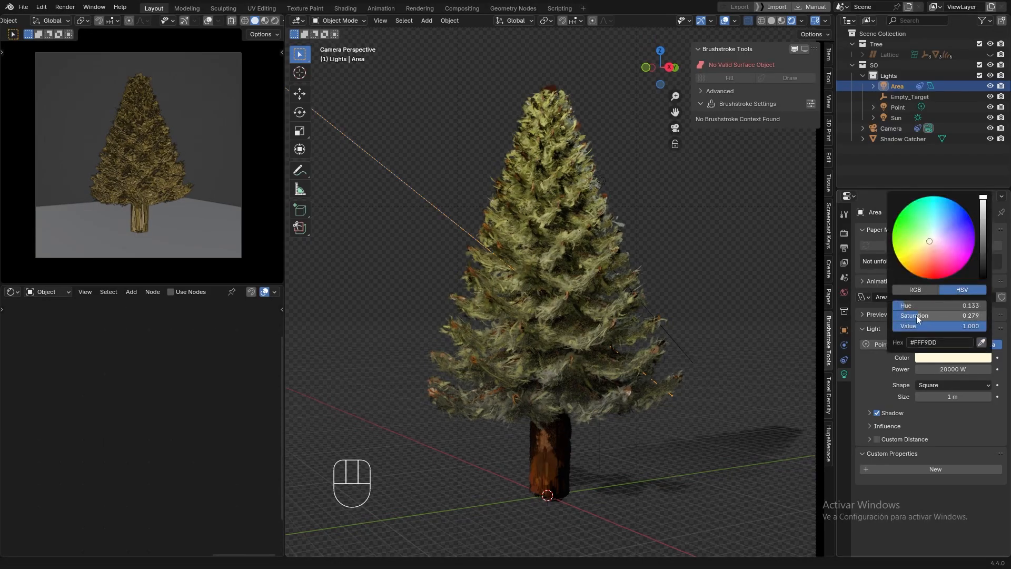
pyautogui.moveTo(946, 315); pyautogui.dragTo(900, 315)
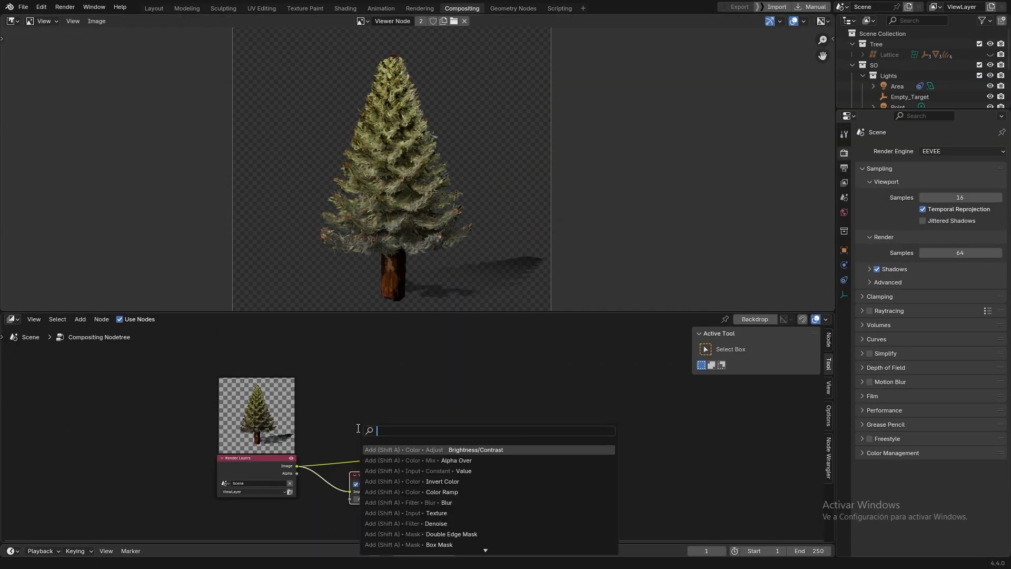
# - Insert a Brightness/Contrast node after Render Layers, space out the output nodes and link it to both Viewer and Composite
pyautogui.write('bri')
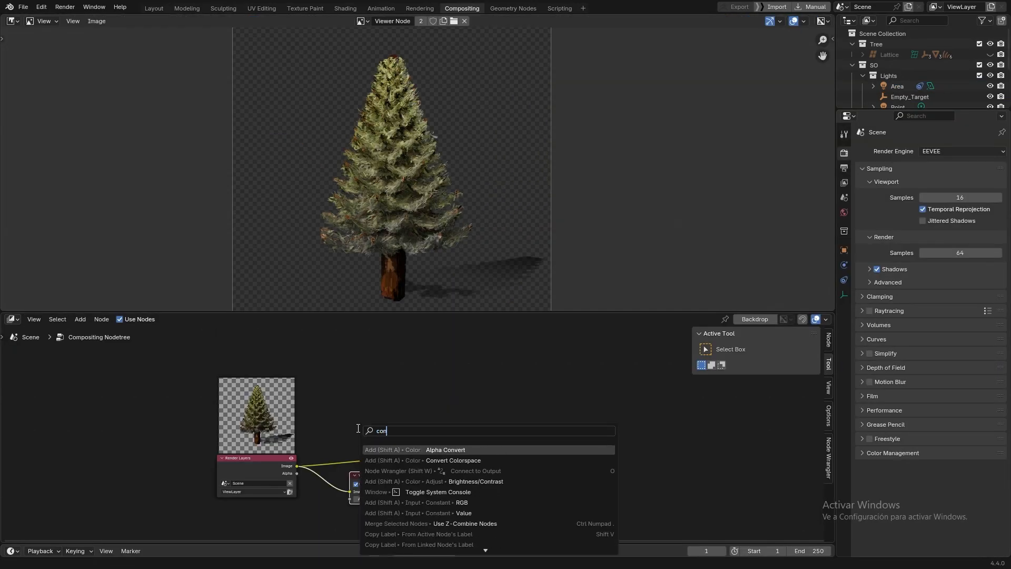
pyautogui.press('Return')
pyautogui.click(310, 475)
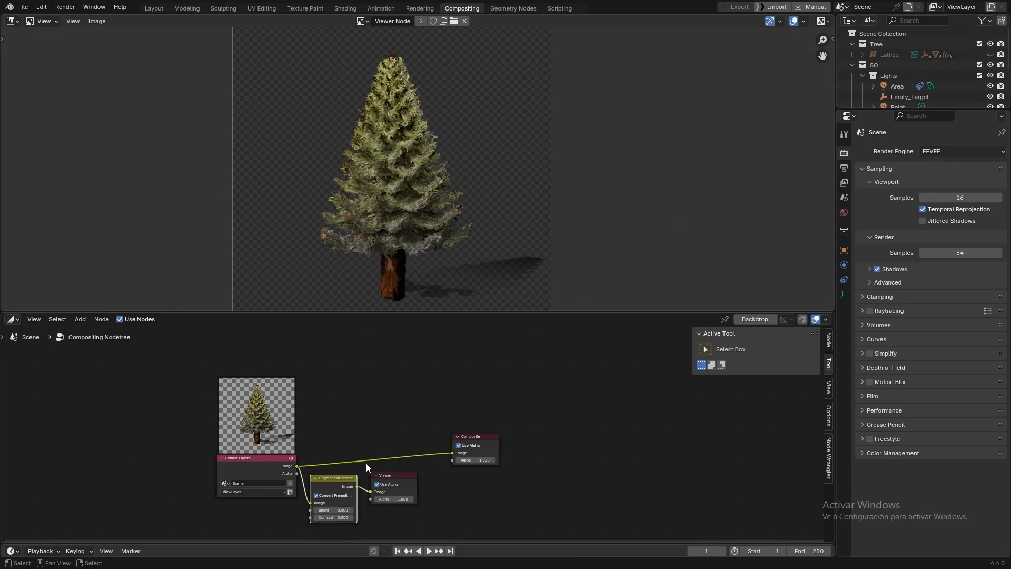
pyautogui.moveTo(398, 485); pyautogui.dragTo(530, 488)
pyautogui.moveTo(491, 441); pyautogui.dragTo(560, 442)
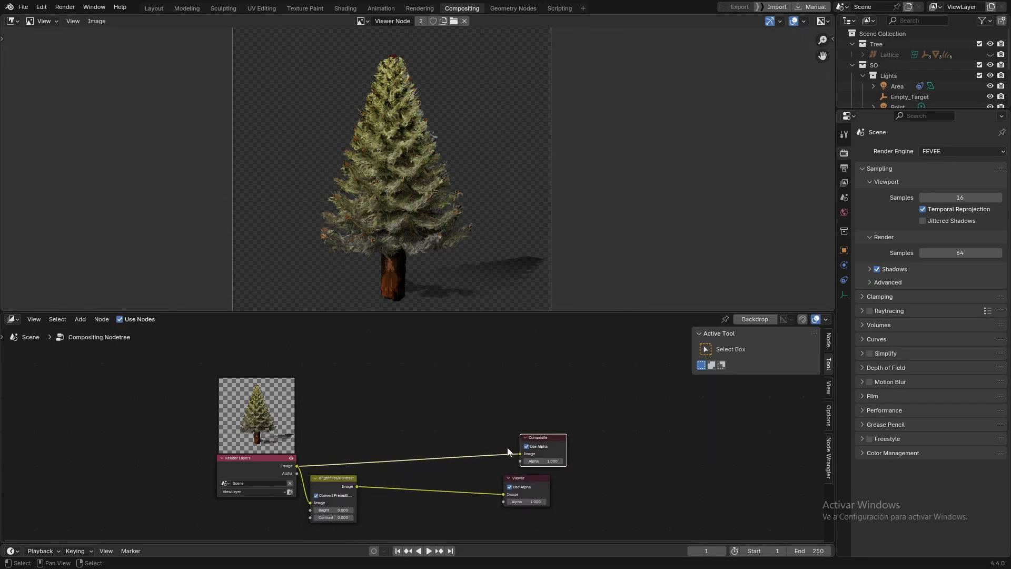
pyautogui.moveTo(357, 486); pyautogui.dragTo(376, 460)
# - Set the Brightness/Contrast node's contrast to 1.76 and its brightness to 0.5
pyautogui.scroll(4, 368, 479)
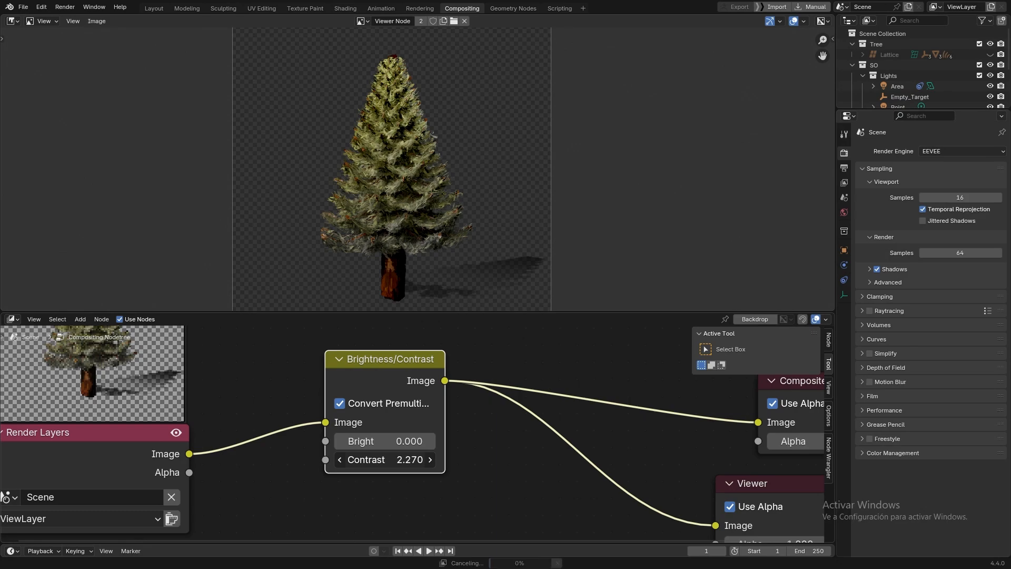
pyautogui.moveTo(367, 460)
pyautogui.mouseDown()
pyautogui.moveTo(377, 441)
pyautogui.moveTo(427, 441)
pyautogui.moveTo(361, 441)
pyautogui.mouseUp()
pyautogui.click(364, 441)
pyautogui.write('0.5')
pyautogui.press('Return')
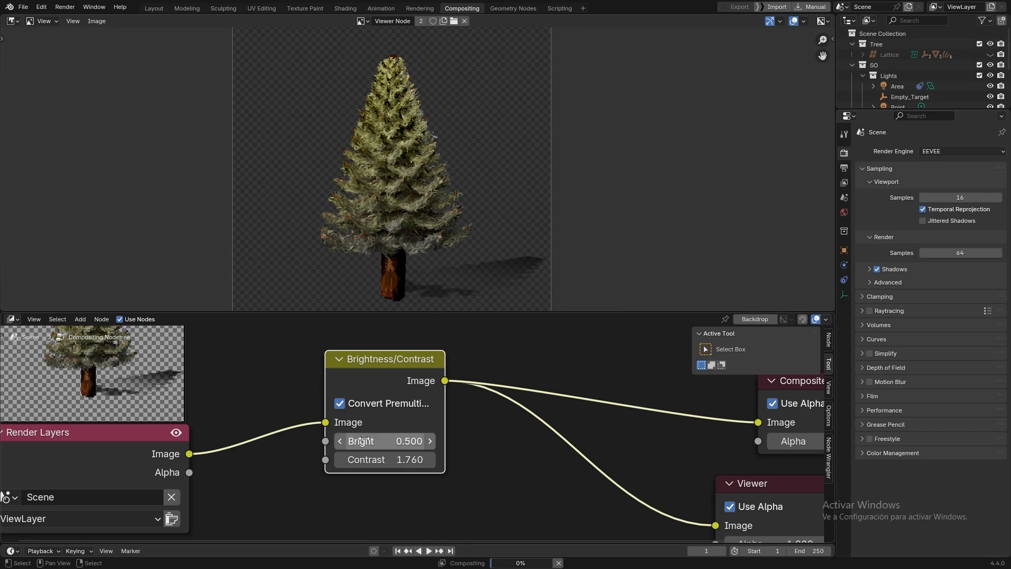
# - Add a Color Correction node between Render Layers and Brightness/Contrast and set its master gain to about 1.298
pyautogui.scroll(-4, 379, 394)
pyautogui.hotkey('shift', 'a')
pyautogui.moveTo(379, 394)
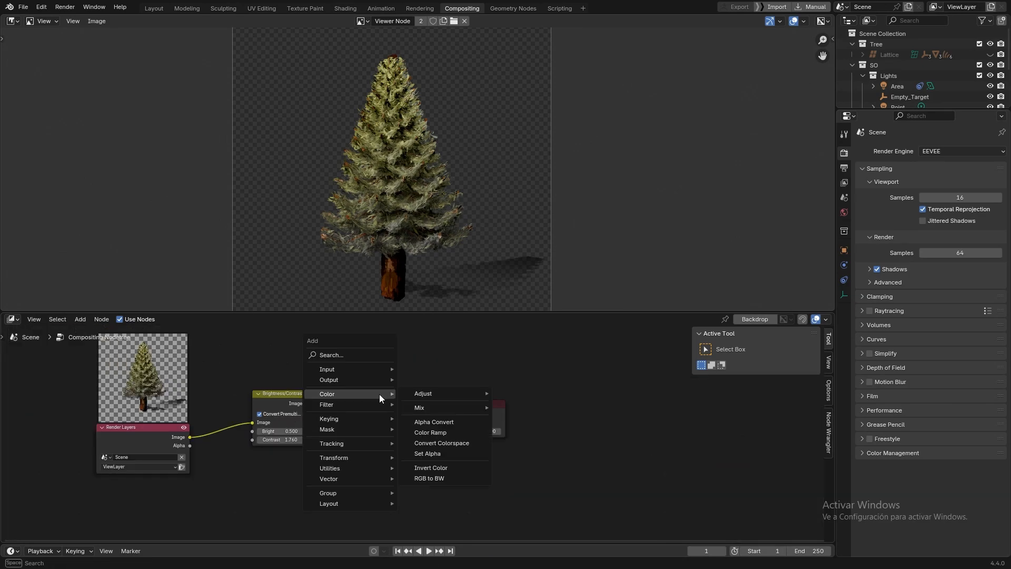
pyautogui.moveTo(428, 396)
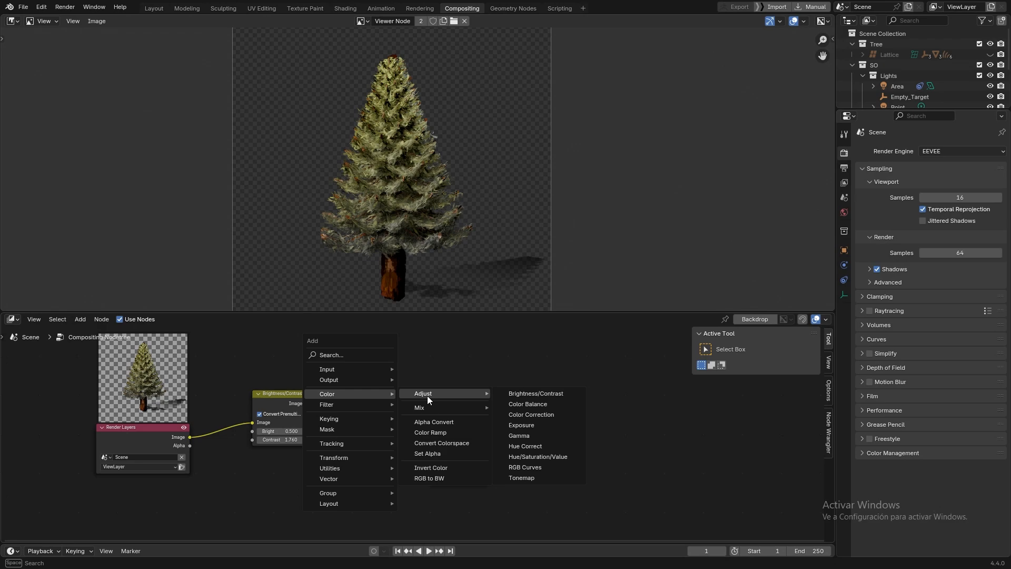
pyautogui.click(516, 414)
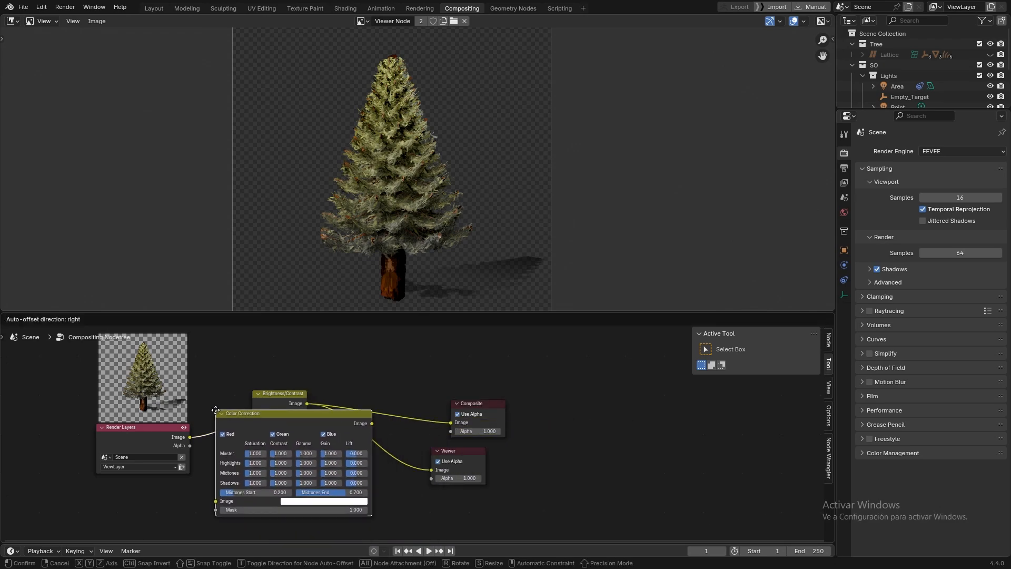
pyautogui.click(207, 412)
pyautogui.moveTo(321, 409); pyautogui.dragTo(322, 398)
pyautogui.scroll(4, 342, 445)
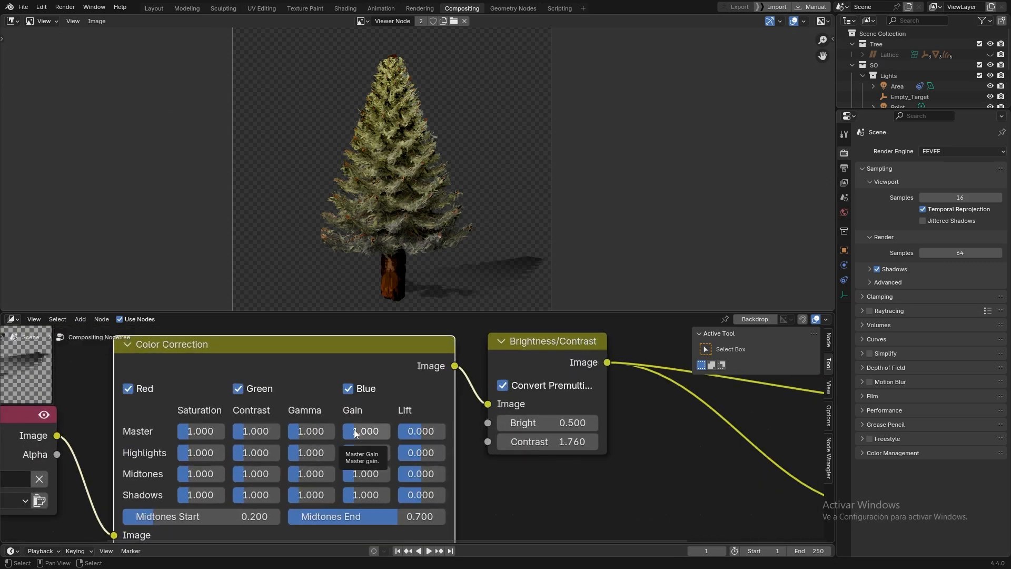
pyautogui.click(354, 431)
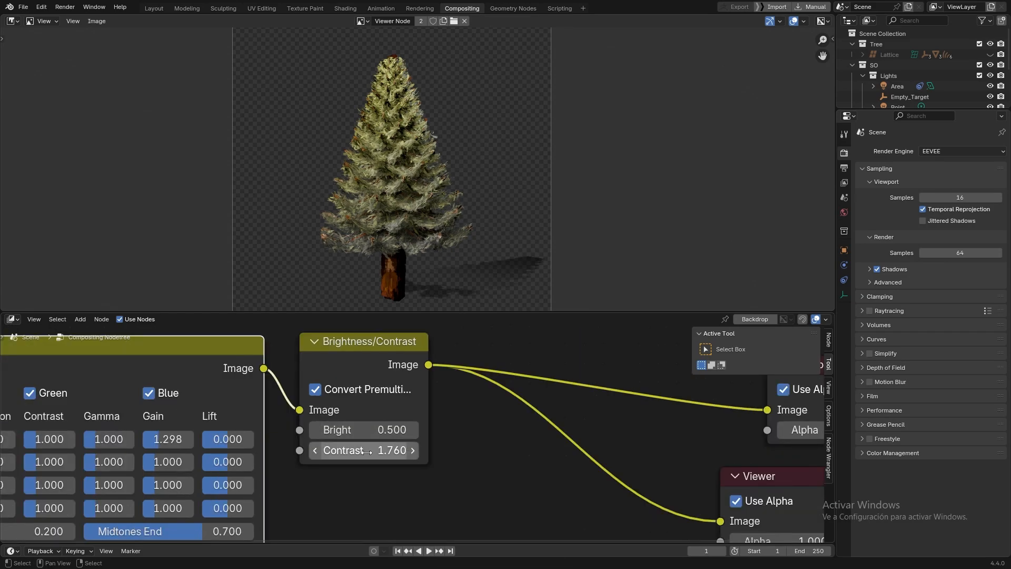
# - Raise the Brightness/Contrast node's contrast to 1.8 and finally to 2
pyautogui.click(367, 453)
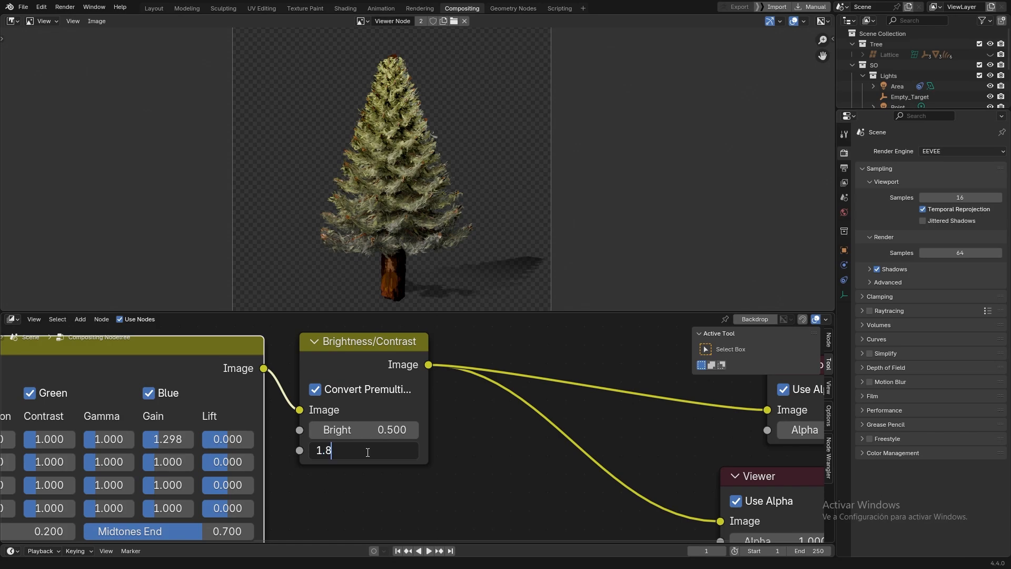
pyautogui.write('1.8')
pyautogui.press('Return')
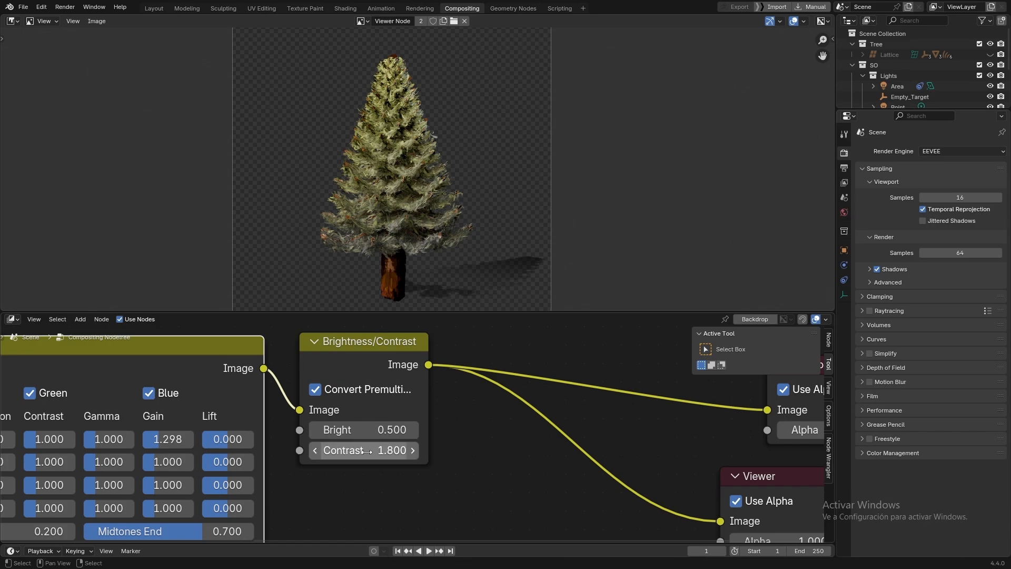
pyautogui.click(368, 451)
pyautogui.write('2')
pyautogui.press('Return')
pyautogui.scroll(-6, 338, 448)
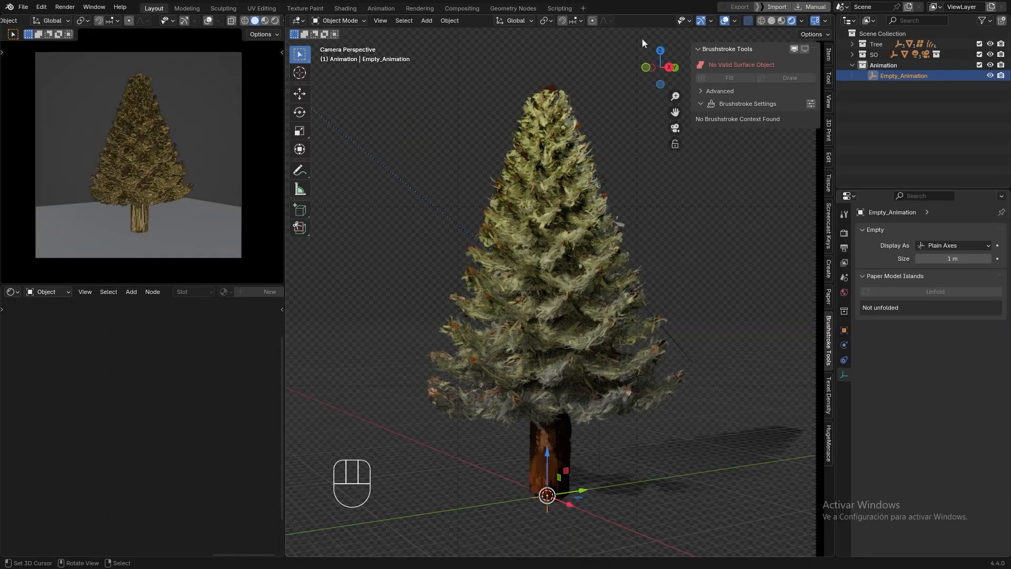
# - Set the compositor device to GPU and enable viewport compositing for the camera view in the large viewport
pyautogui.click(916, 196)
pyautogui.write('compo')
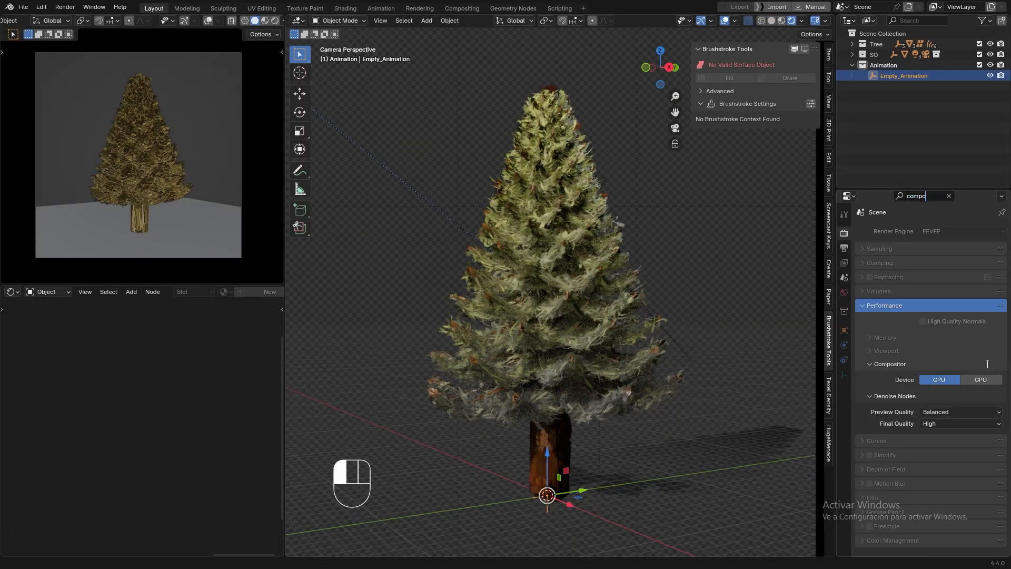
pyautogui.click(981, 379)
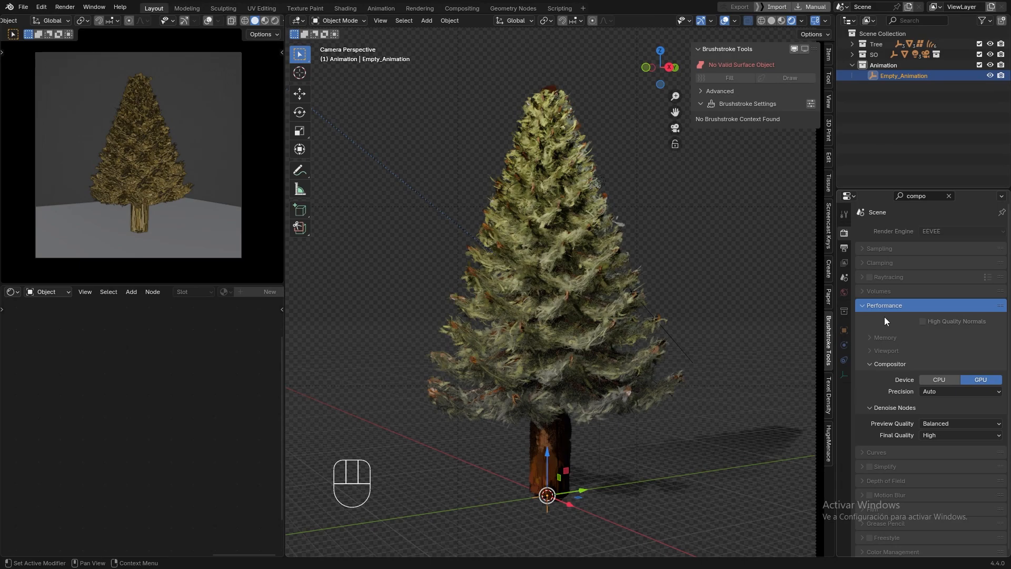
pyautogui.click(803, 20)
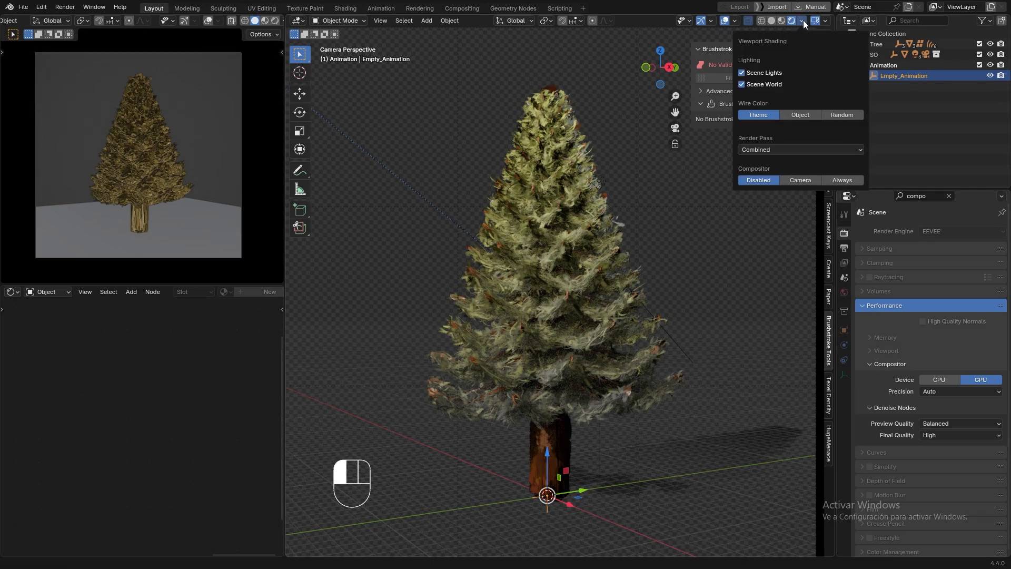
pyautogui.click(801, 180)
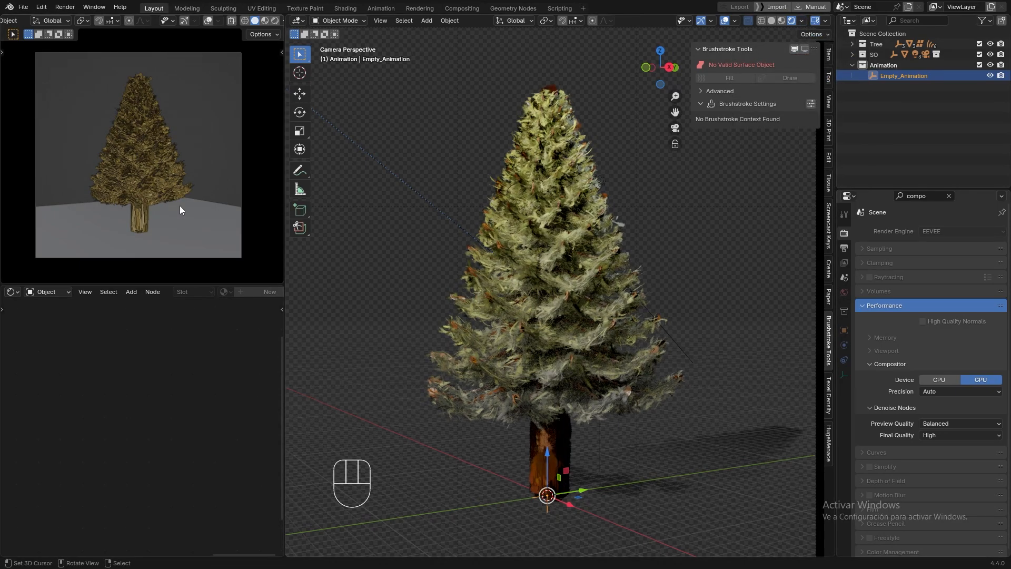
# - Leave the camera view in the small viewport and turn on its overlays and gizmos
pyautogui.press('KP_0')
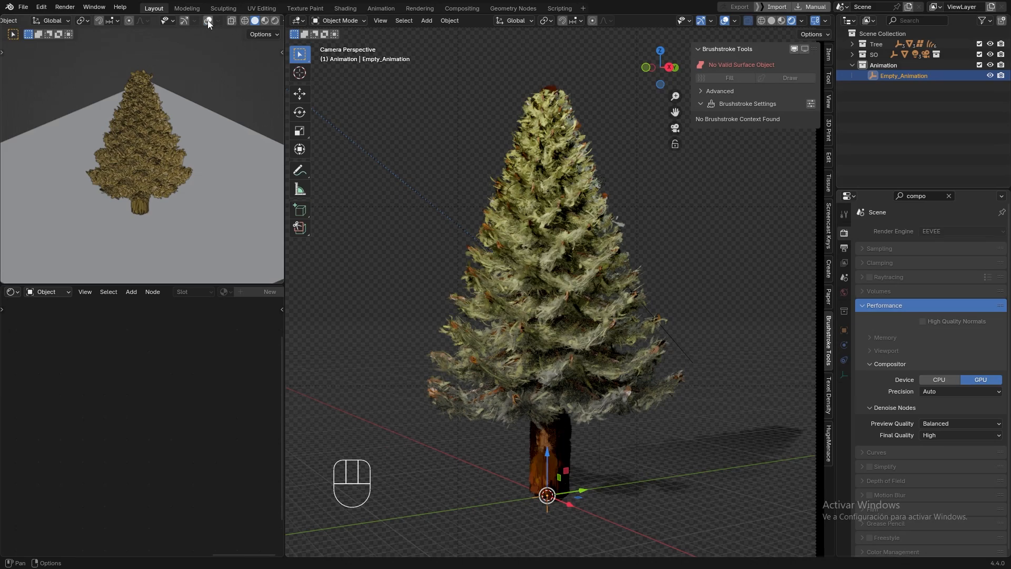
pyautogui.click(208, 23)
pyautogui.click(185, 21)
# - Select the Area light in the small viewport's top view and start moving it
pyautogui.scroll(-3, 194, 167)
pyautogui.moveTo(195, 166); pyautogui.dragTo(102, 163, button='middle')
pyautogui.scroll(2, 95, 126)
pyautogui.rightClick(99, 99)
pyautogui.scroll(-1, 190, 181)
pyautogui.press('g')
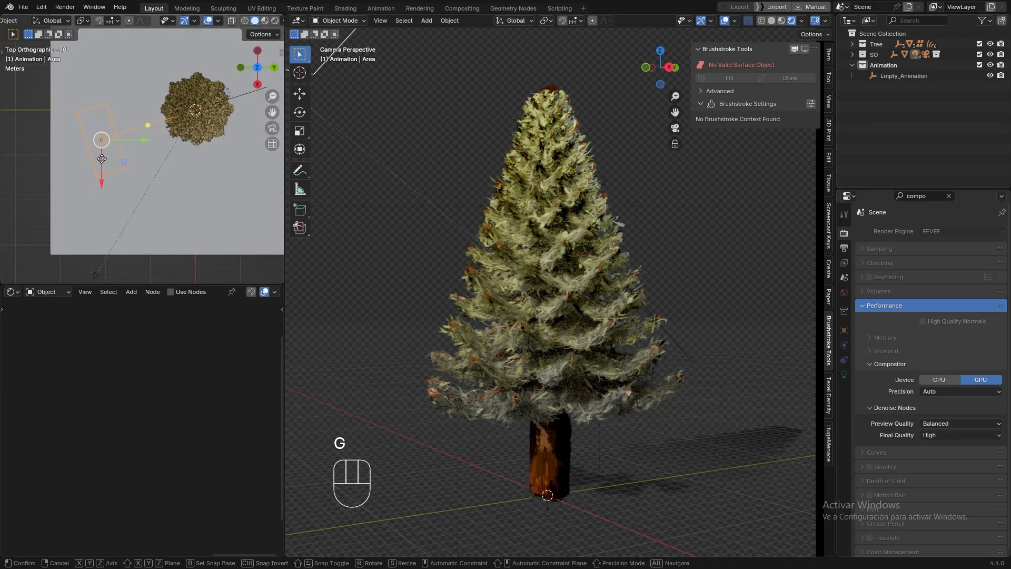